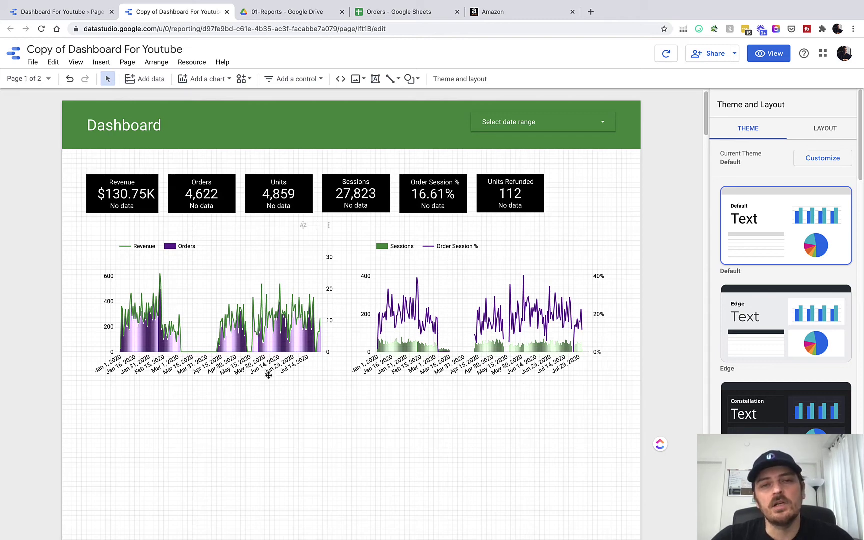
# - Draw a straight divider line across the full page width just below the two charts
pyautogui.click(393, 79)
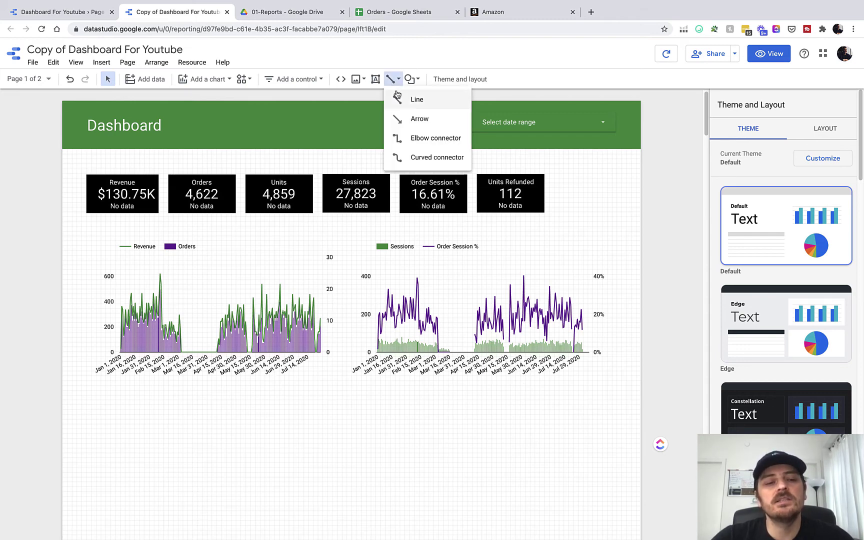
pyautogui.click(415, 137)
pyautogui.moveTo(159, 214)
pyautogui.mouseDown()
pyautogui.moveTo(109, 398)
pyautogui.moveTo(463, 405)
pyautogui.moveTo(641, 389)
pyautogui.mouseUp()
pyautogui.press('Escape')
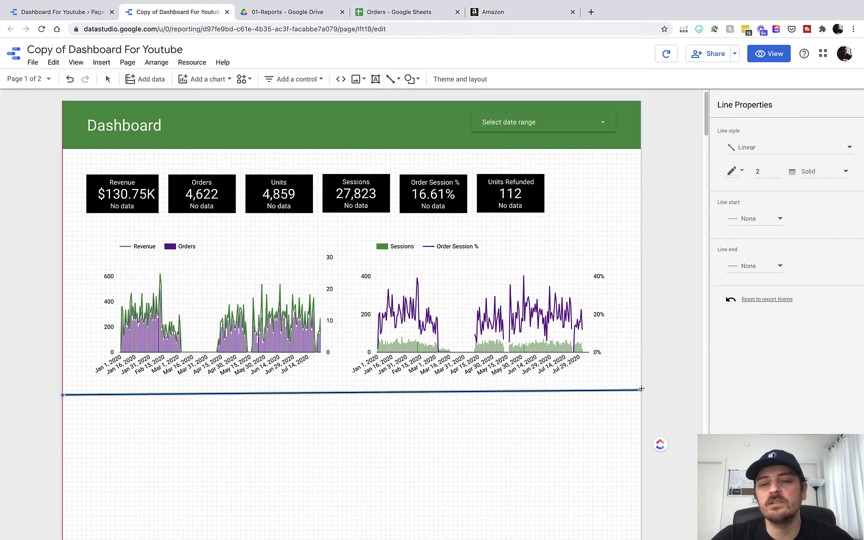
pyautogui.click(602, 484)
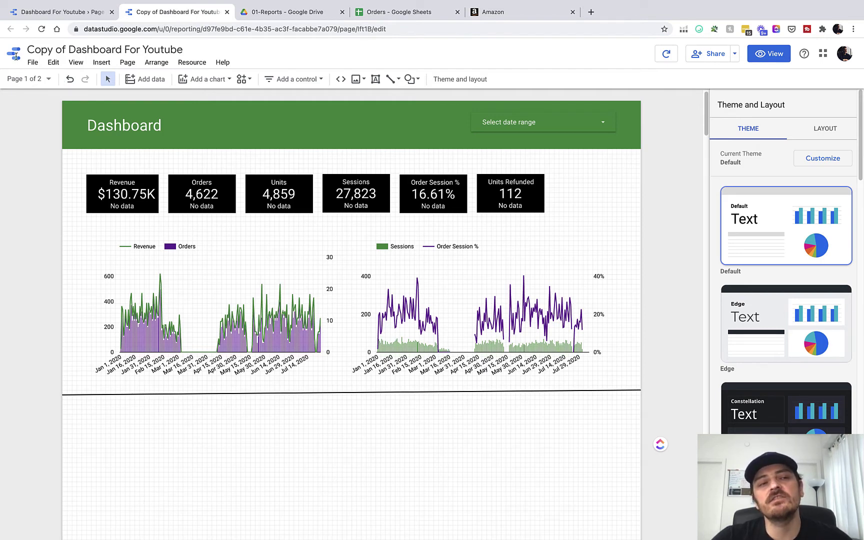
# - Examine the SKU tables and sales pie chart below the divider in the original Dashboard For Youtube report
pyautogui.click(48, 80)
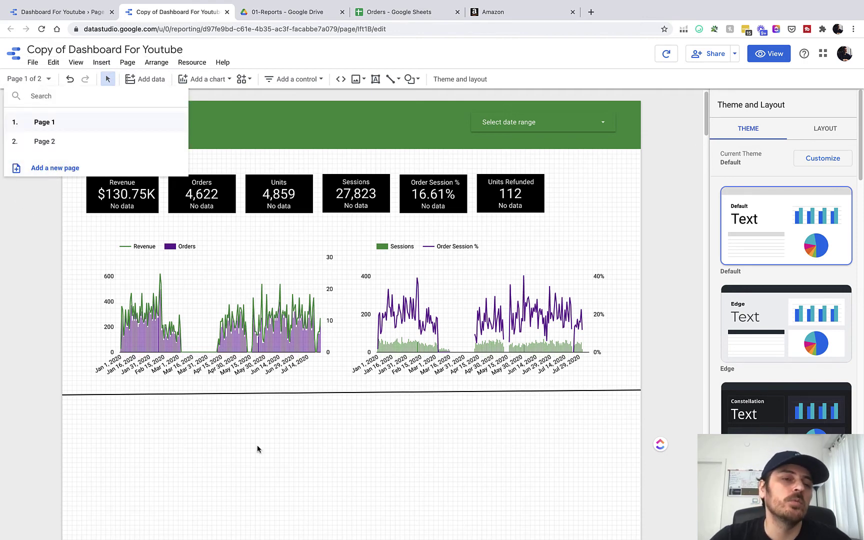
pyautogui.click(222, 481)
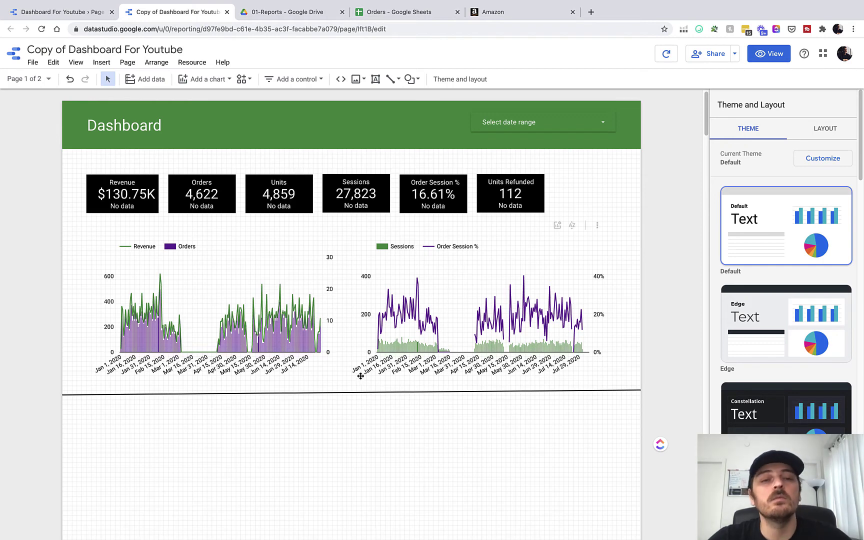
pyautogui.scroll(-4, 390, 270)
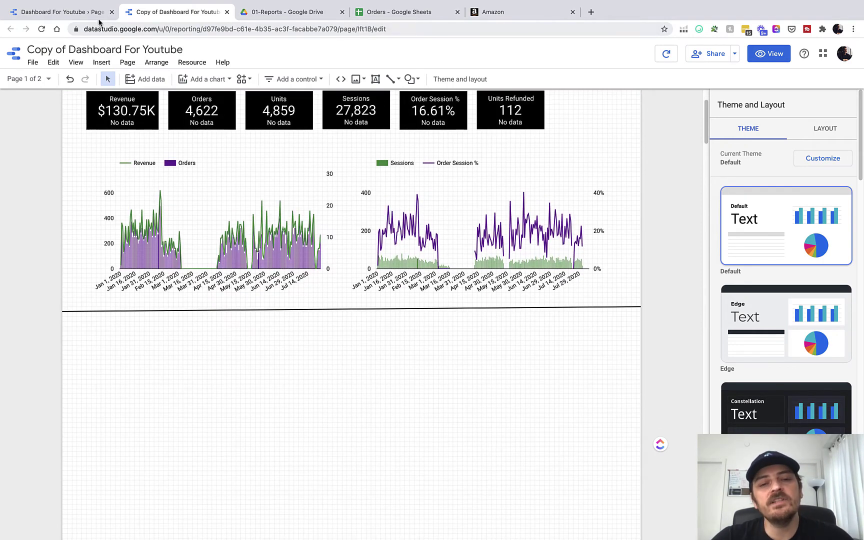
pyautogui.click(97, 13)
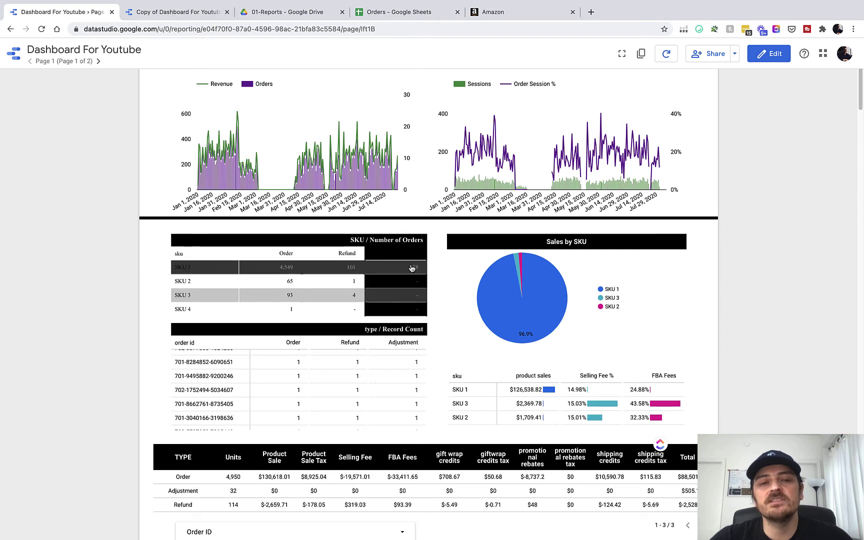
pyautogui.click(163, 15)
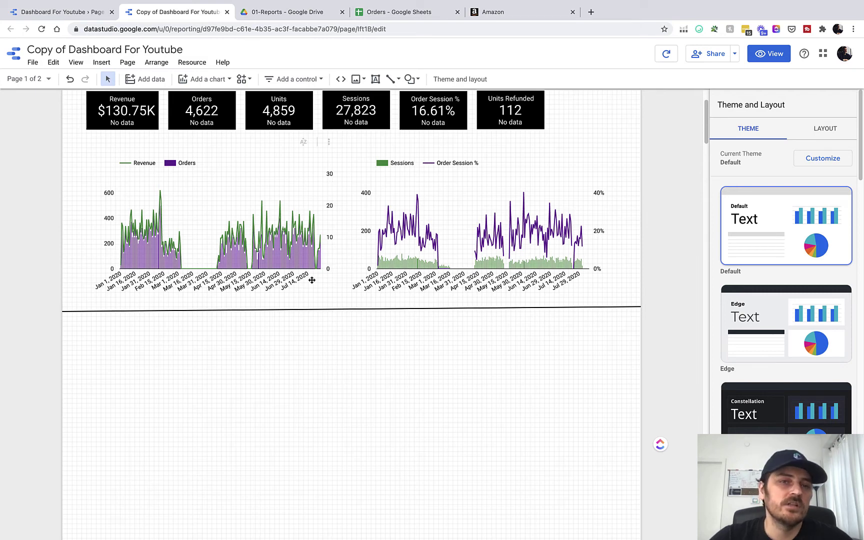
# - Add the 2020Jan1-2020Dec31CustomTransaction worksheet of the Orders Google Sheets file to the report copy as a data source
pyautogui.click(191, 63)
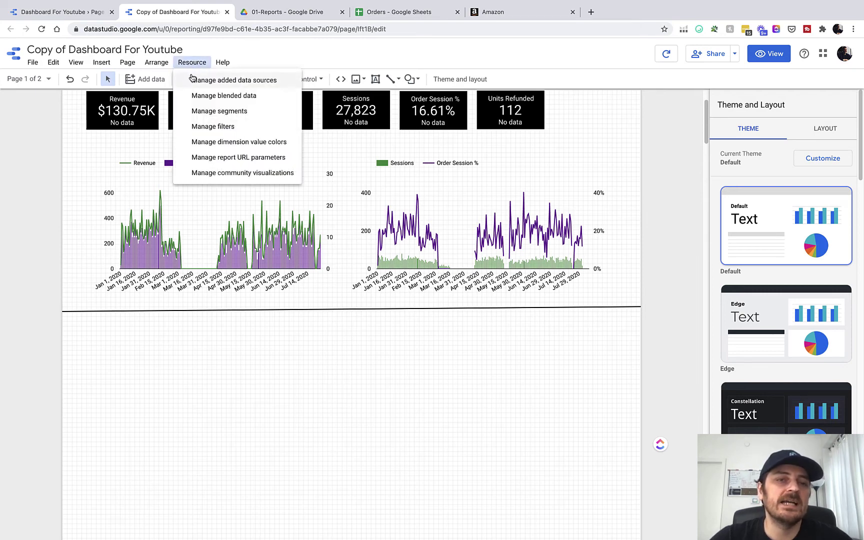
pyautogui.click(210, 84)
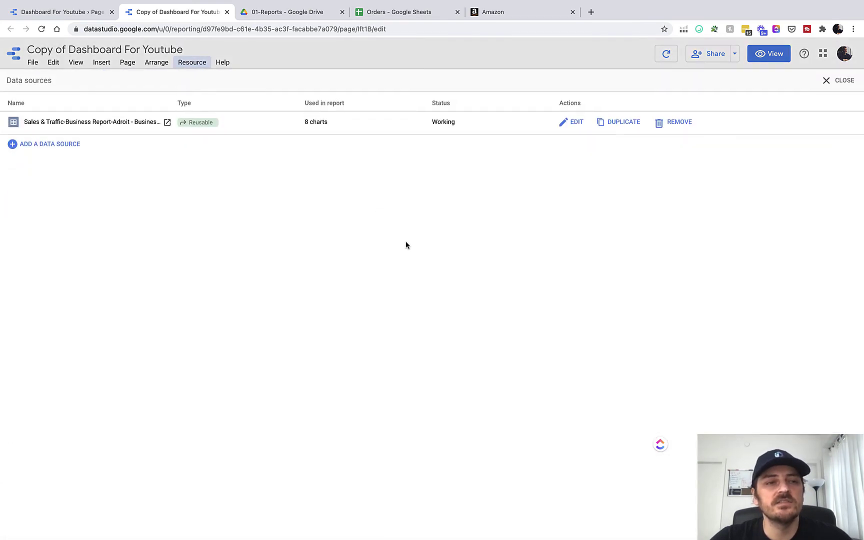
pyautogui.click(49, 148)
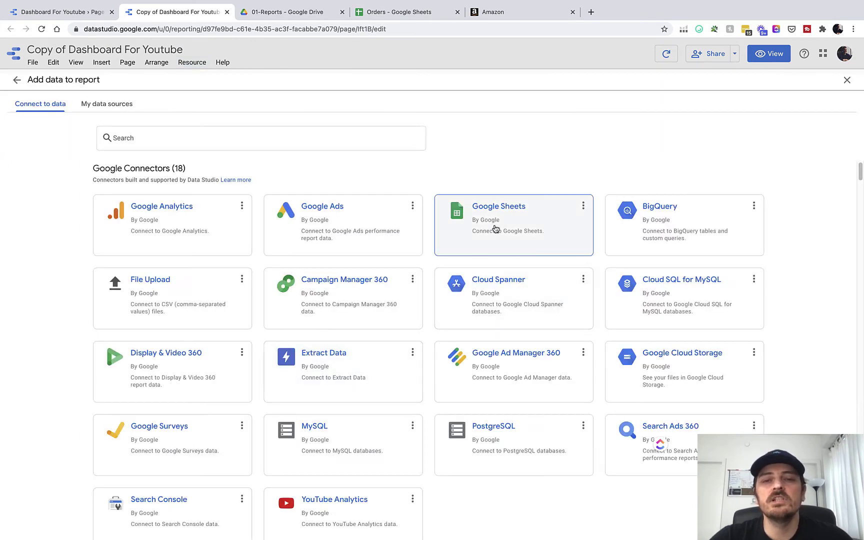
pyautogui.click(496, 218)
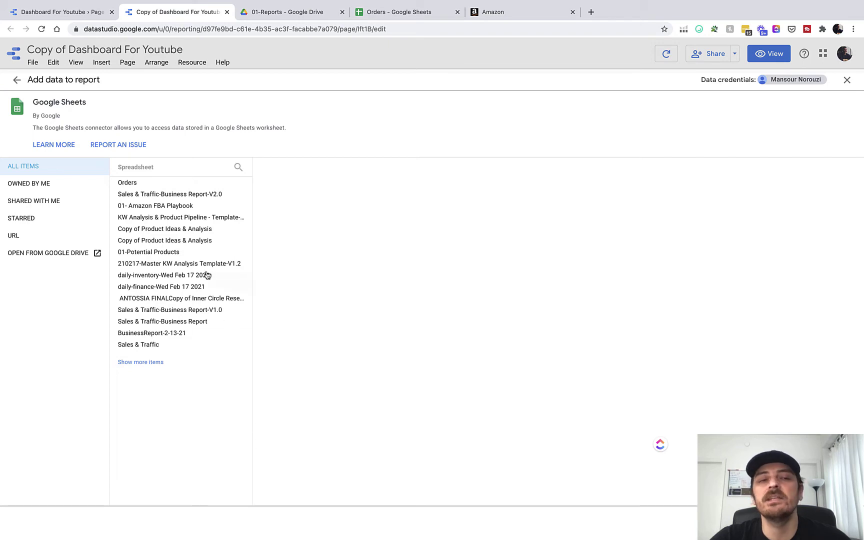
pyautogui.click(135, 187)
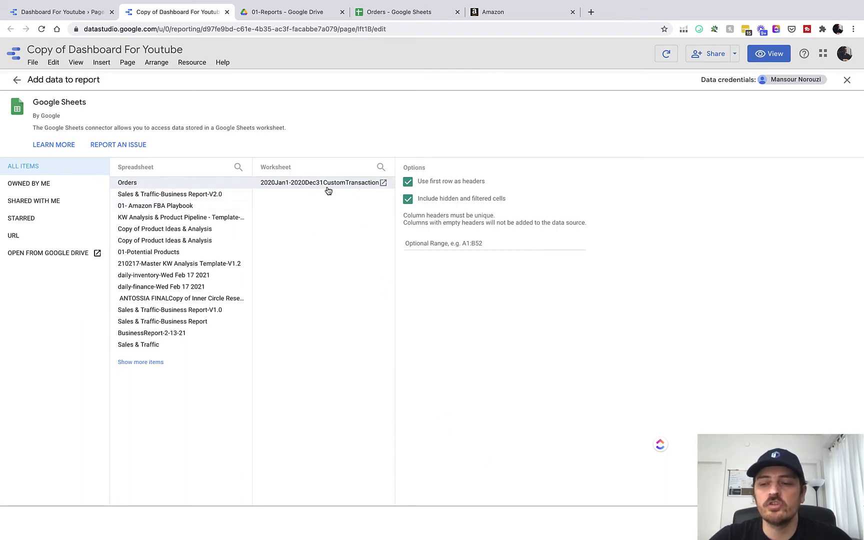
pyautogui.click(831, 523)
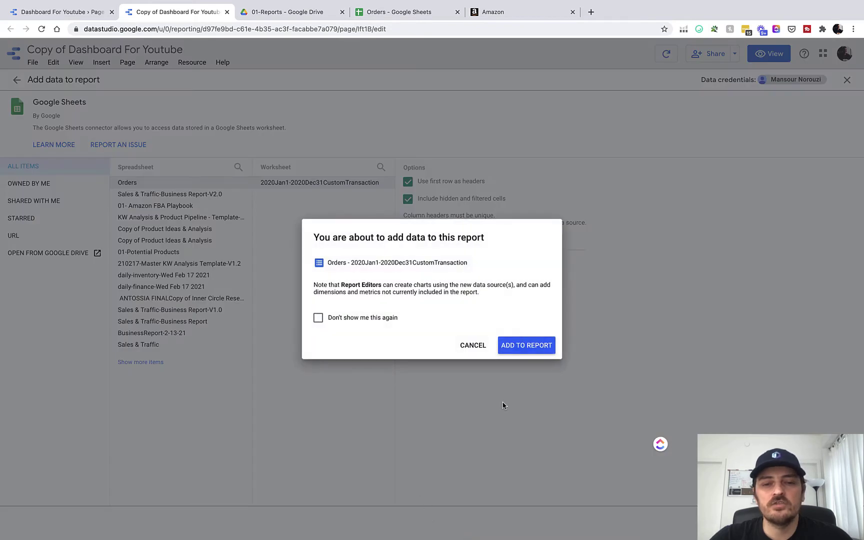
pyautogui.click(508, 352)
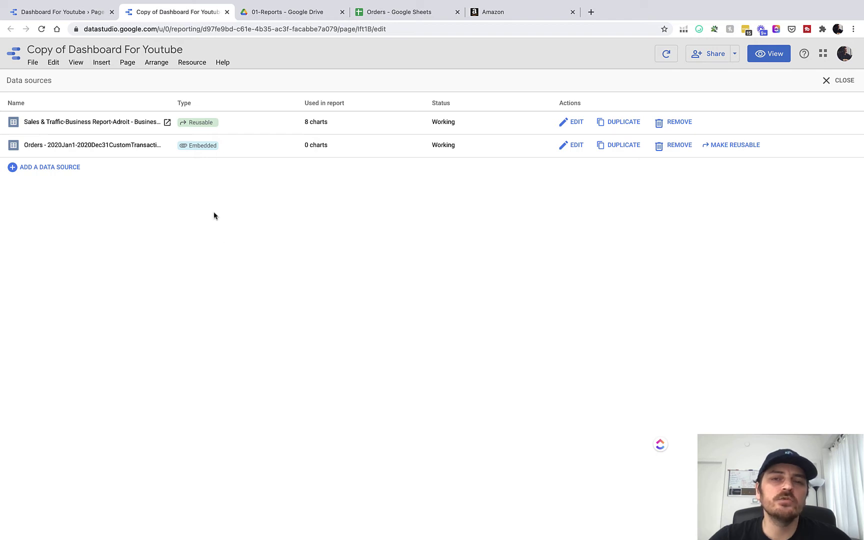
# - Edit the Orders data source and set the fba fees field type to Currency (CAD - Canadian Dollar)
pyautogui.click(576, 146)
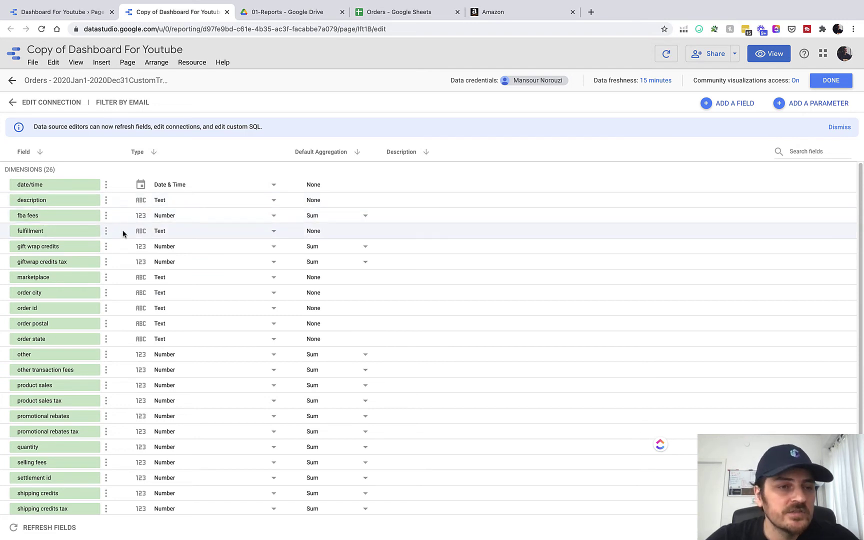
pyautogui.click(85, 187)
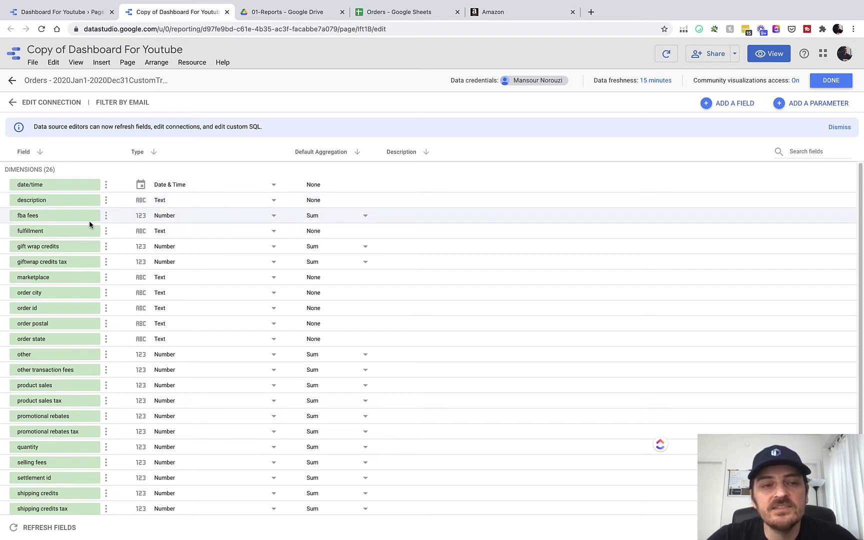
pyautogui.click(209, 219)
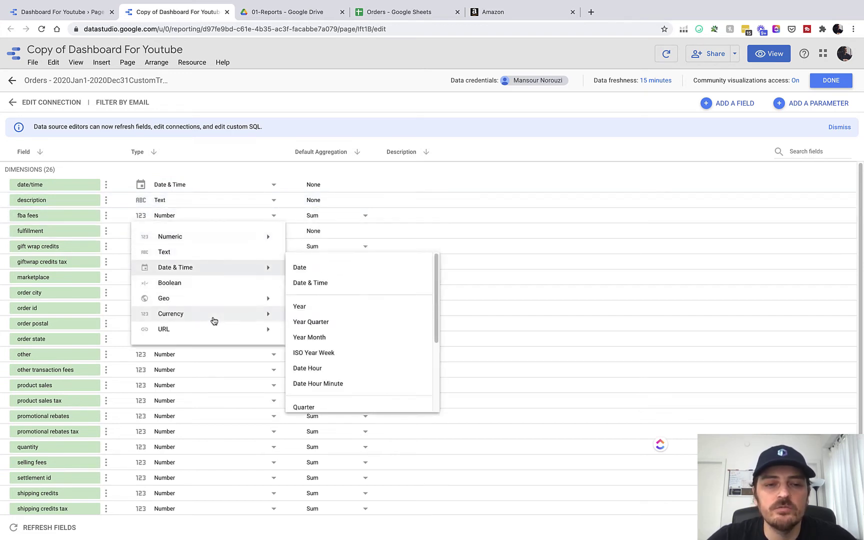
pyautogui.moveTo(218, 321)
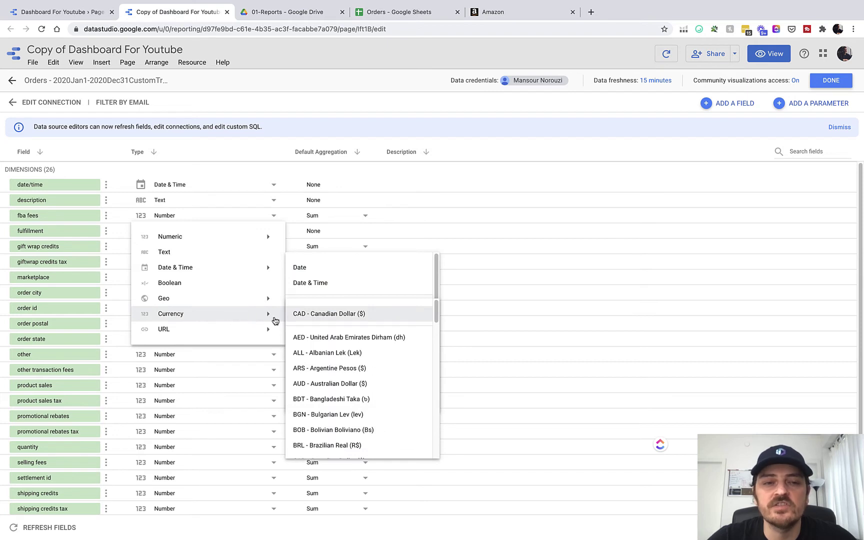
pyautogui.click(302, 316)
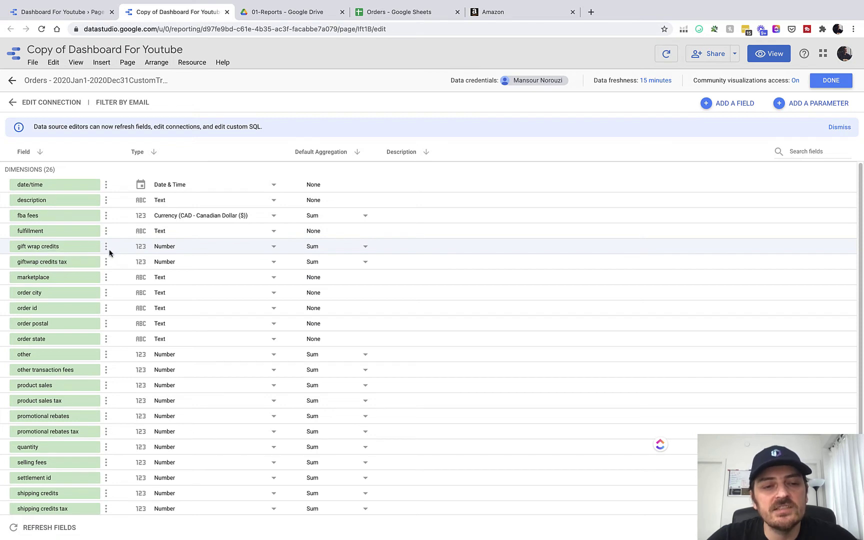
# - Set the gift wrap credits and giftwrap credits tax field types to Currency (CAD - Canadian Dollar)
pyautogui.click(187, 250)
pyautogui.moveTo(218, 344)
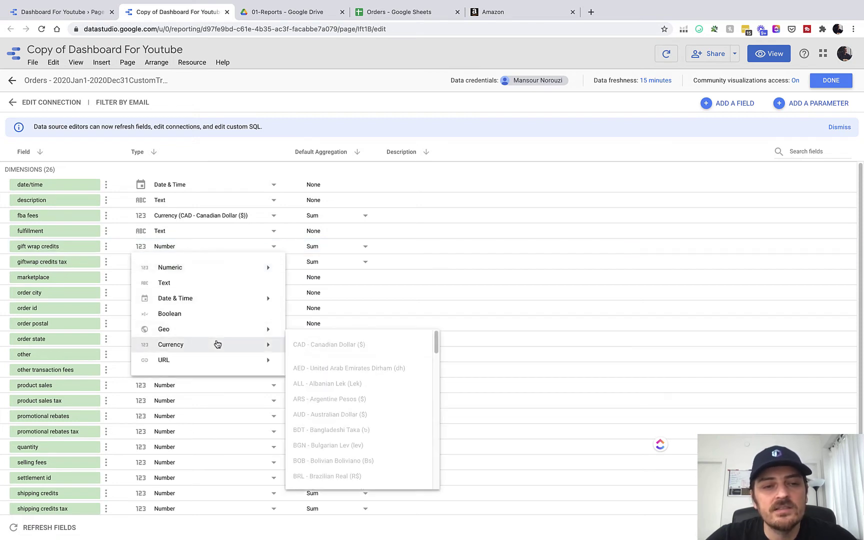
pyautogui.click(340, 345)
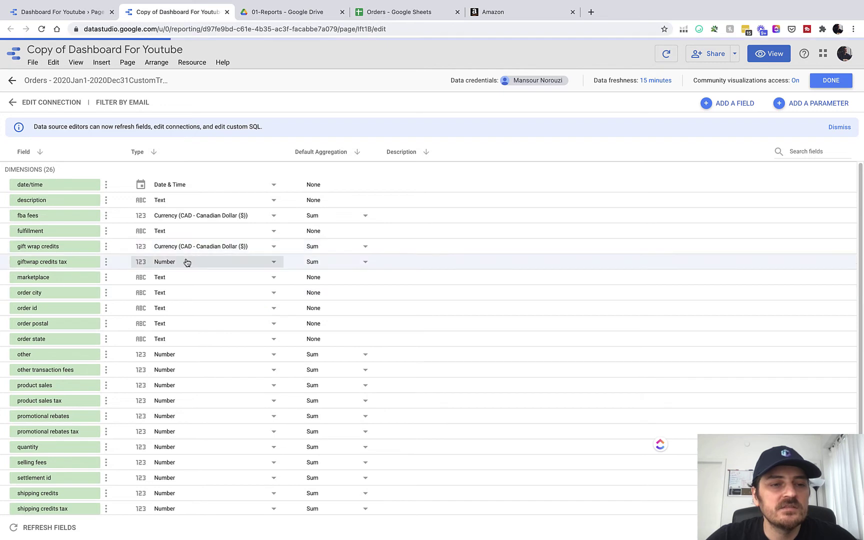
pyautogui.click(193, 265)
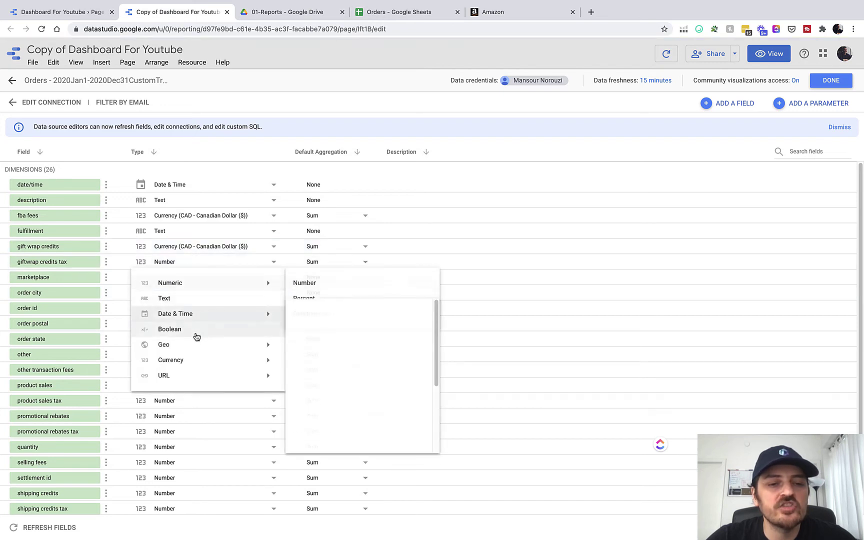
pyautogui.click(340, 360)
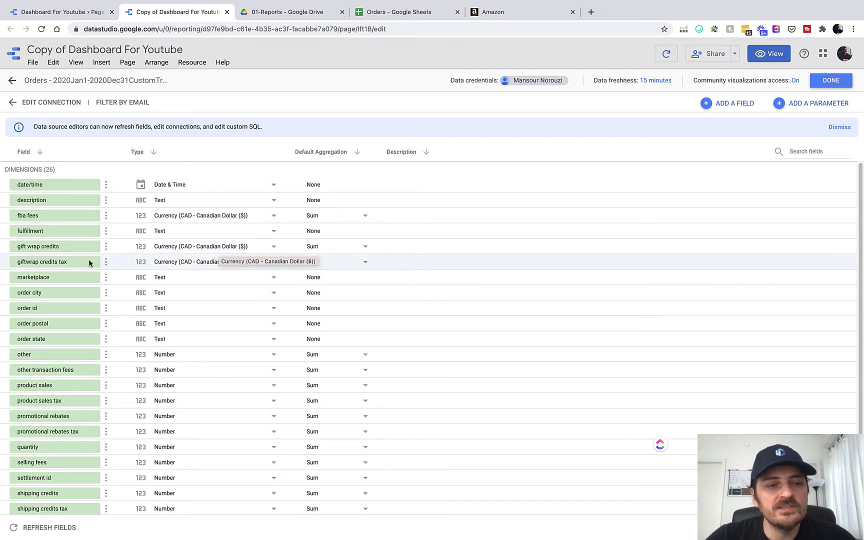
# - Change the order city field type to the geographic type City and accept the change
pyautogui.click(45, 294)
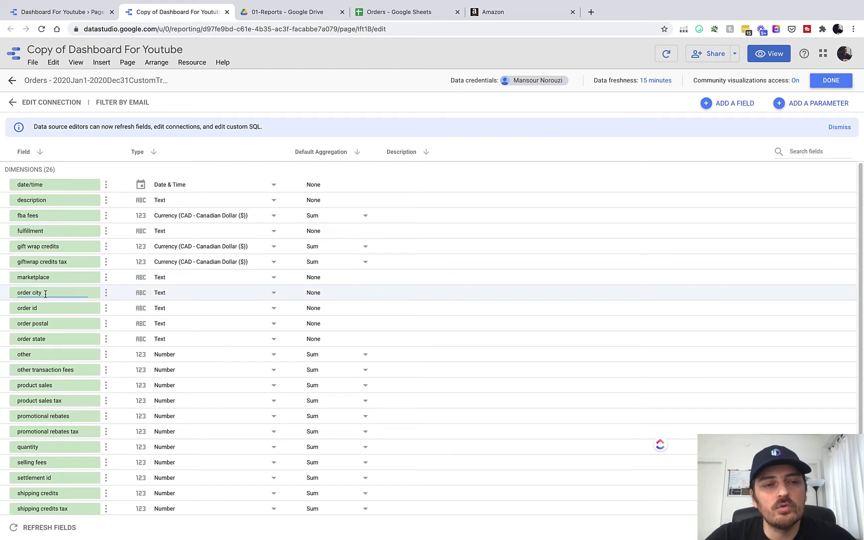
pyautogui.click(208, 297)
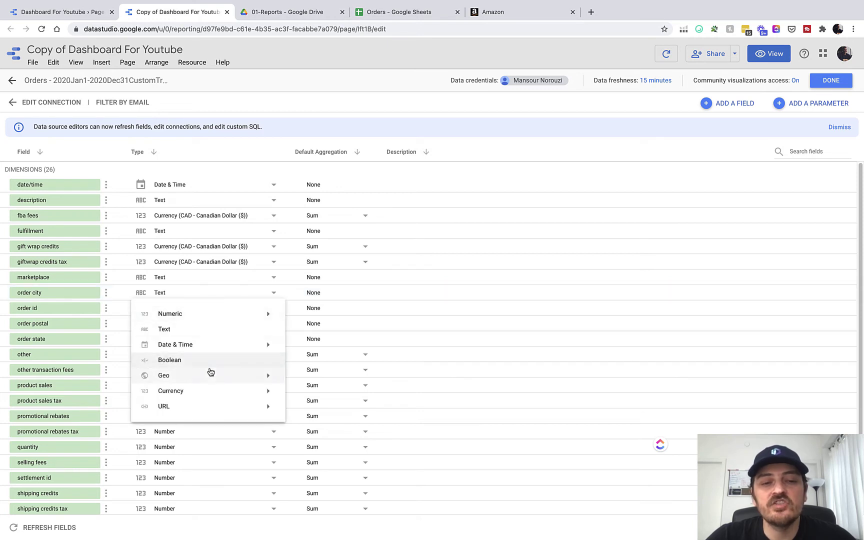
pyautogui.moveTo(205, 377)
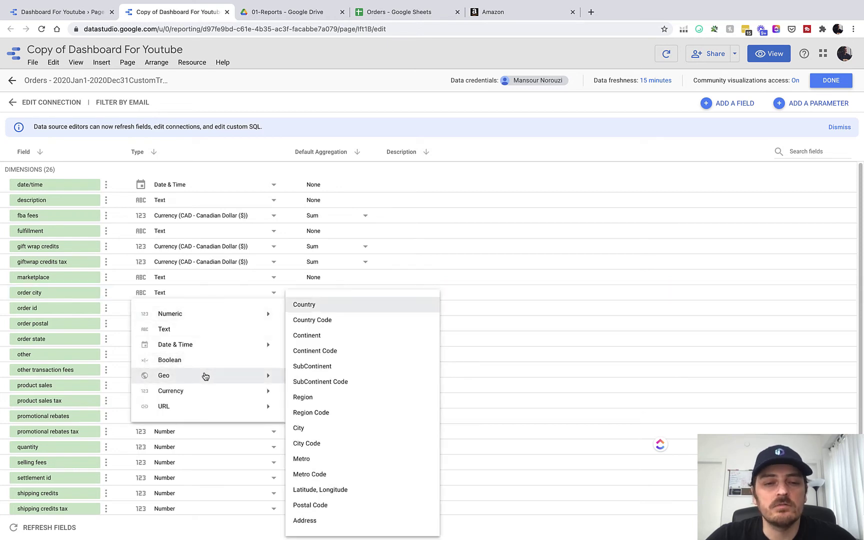
pyautogui.click(317, 431)
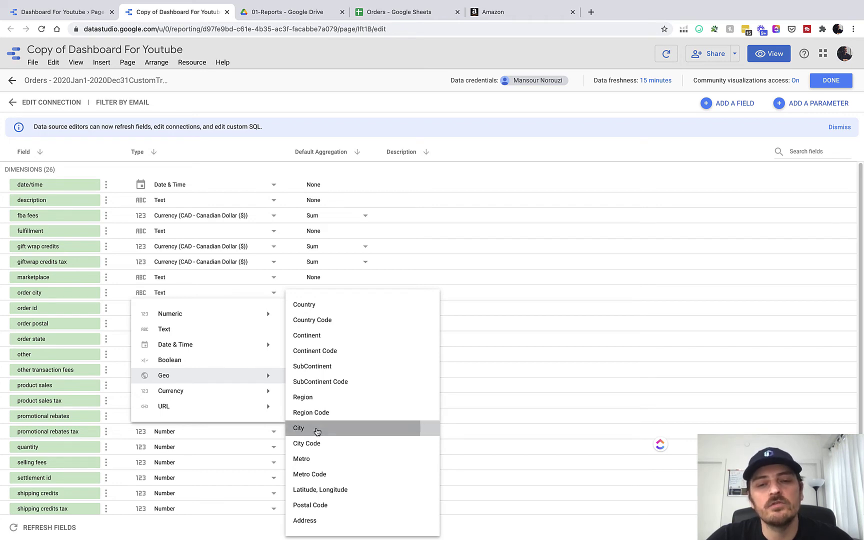
pyautogui.click(493, 323)
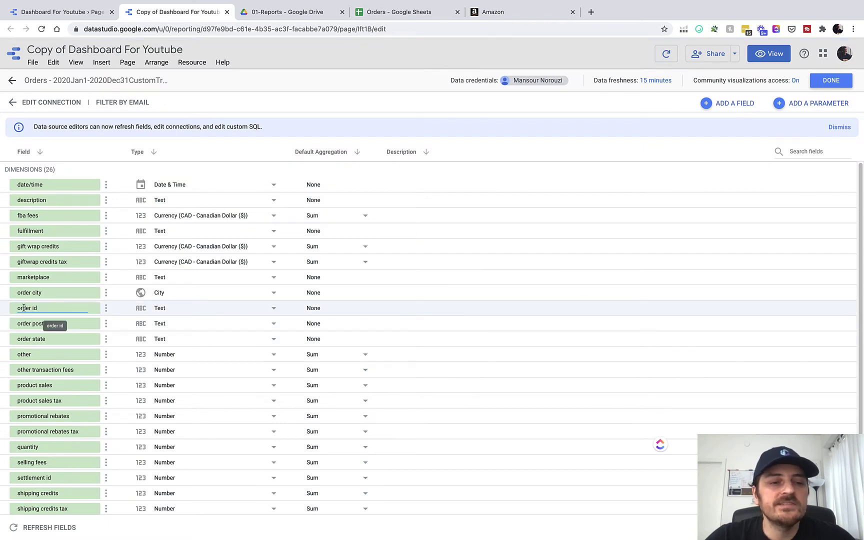
# - Change the order postal field type to the geographic type Postal Code and accept the change
pyautogui.click(209, 329)
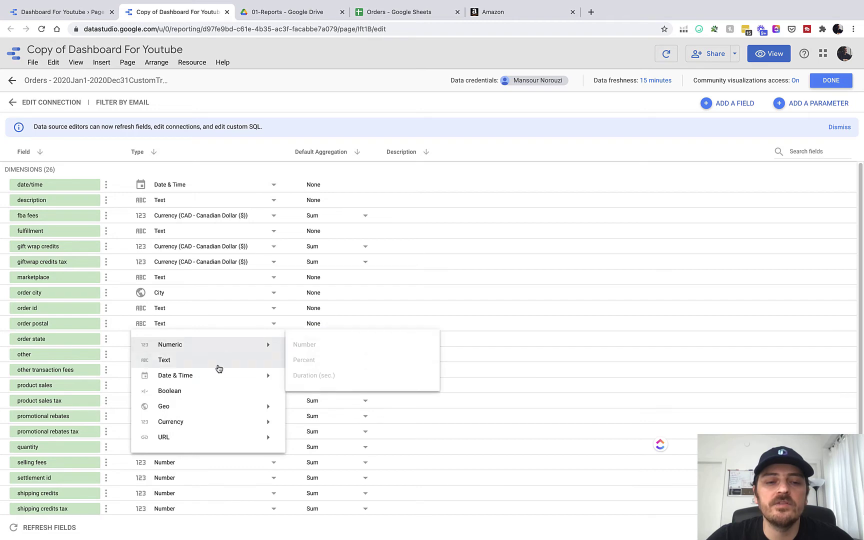
pyautogui.moveTo(199, 410)
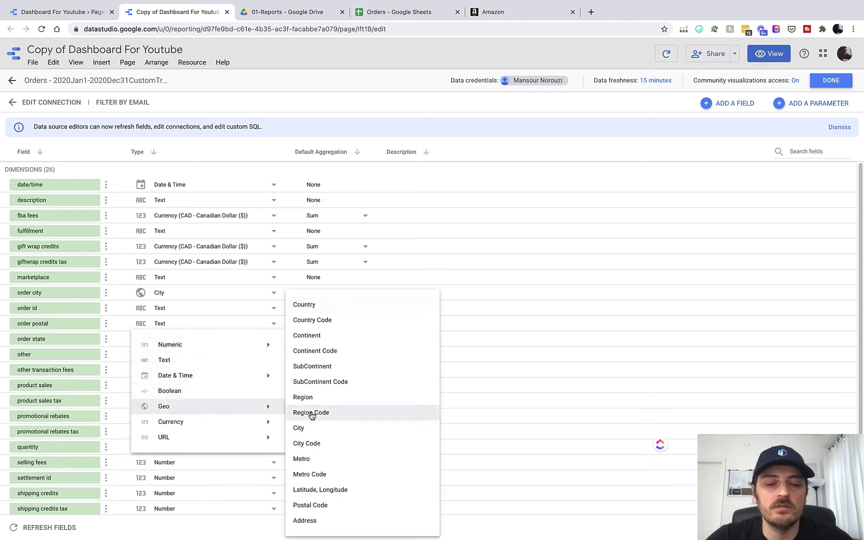
pyautogui.click(315, 505)
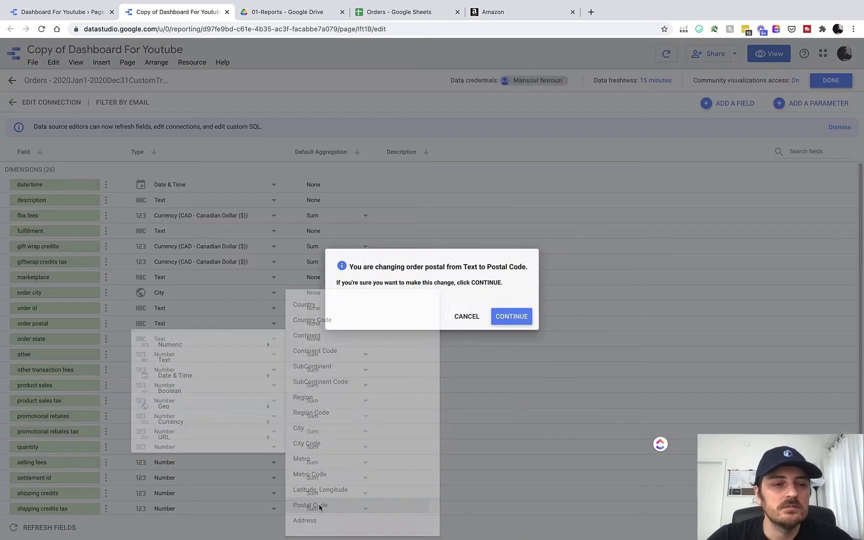
pyautogui.click(510, 315)
# - Set the other transaction fees and product sales field types to Currency (CAD - Canadian Dollar)
pyautogui.scroll(-2, 150, 340)
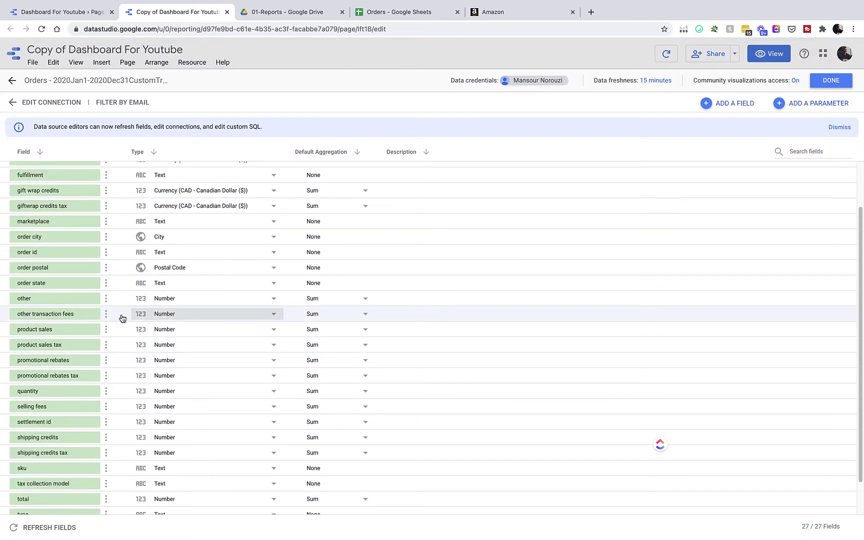
pyautogui.click(174, 315)
pyautogui.moveTo(202, 417)
pyautogui.click(320, 337)
pyautogui.scroll(-1, 74, 291)
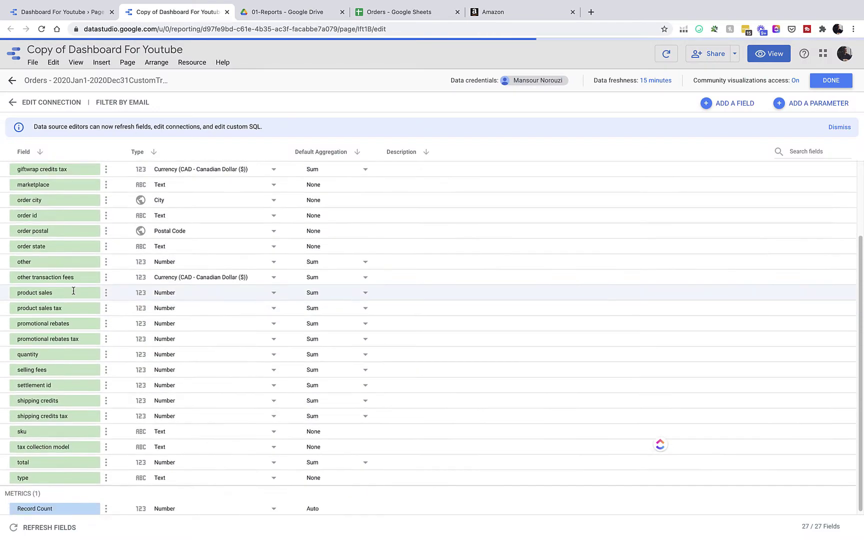
pyautogui.click(191, 296)
pyautogui.moveTo(191, 395)
pyautogui.click(317, 390)
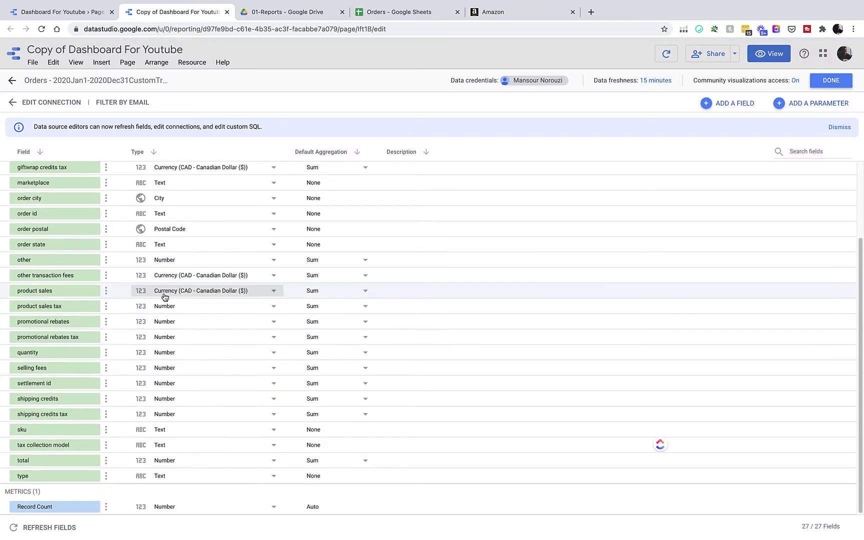
# - Set the product sales tax, promotional rebates and promotional rebates tax field types to Currency (CAD - Canadian Dollar)
pyautogui.click(165, 307)
pyautogui.click(305, 393)
pyautogui.click(190, 321)
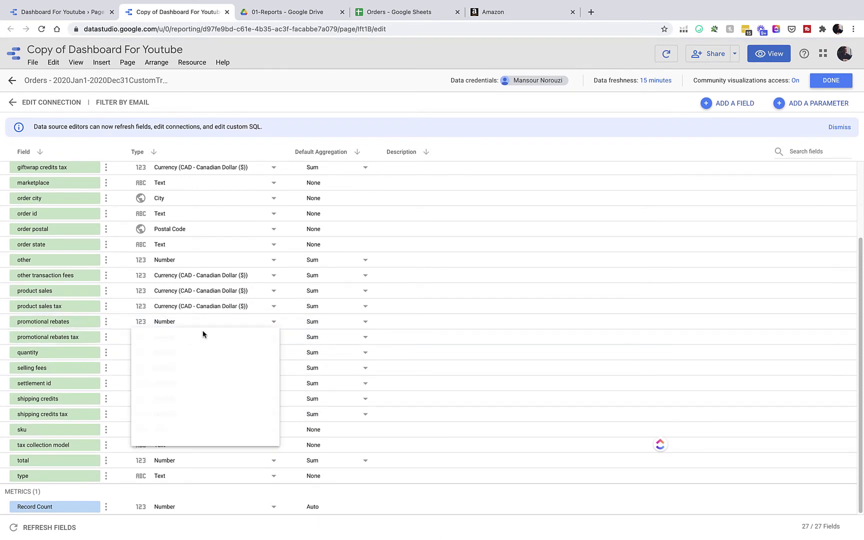
pyautogui.moveTo(270, 418)
pyautogui.click(318, 390)
pyautogui.click(166, 343)
pyautogui.moveTo(212, 436)
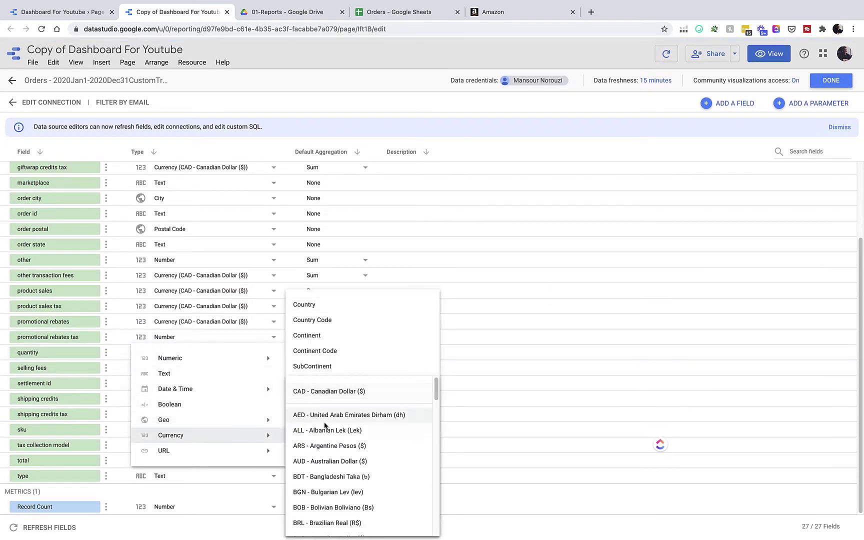
pyautogui.click(468, 386)
# - Set the selling fees field type to Currency (CAD - Canadian Dollar) and the settlement id field type to Text
pyautogui.click(186, 373)
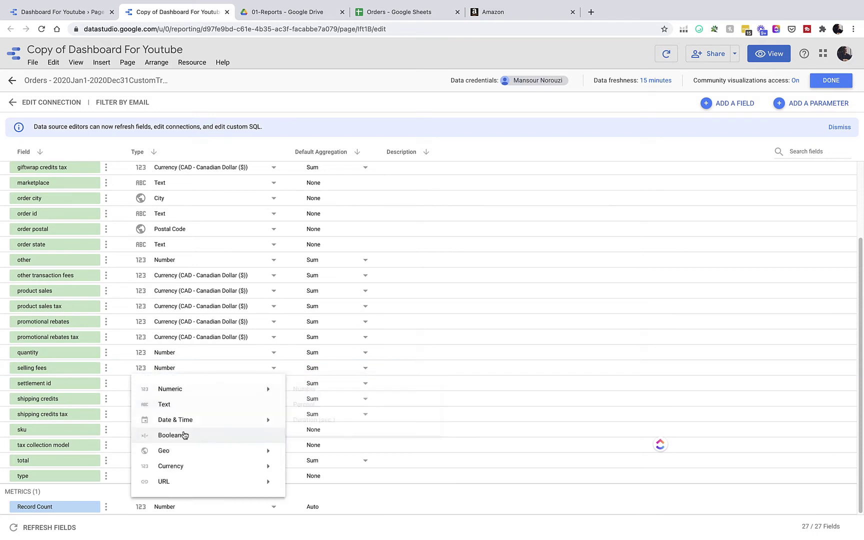
pyautogui.moveTo(193, 466)
pyautogui.click(331, 390)
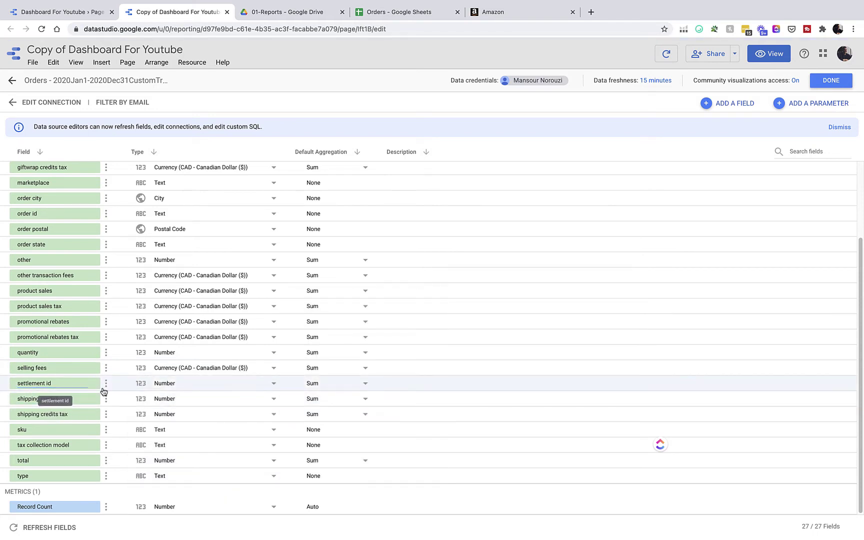
pyautogui.click(180, 390)
pyautogui.click(173, 420)
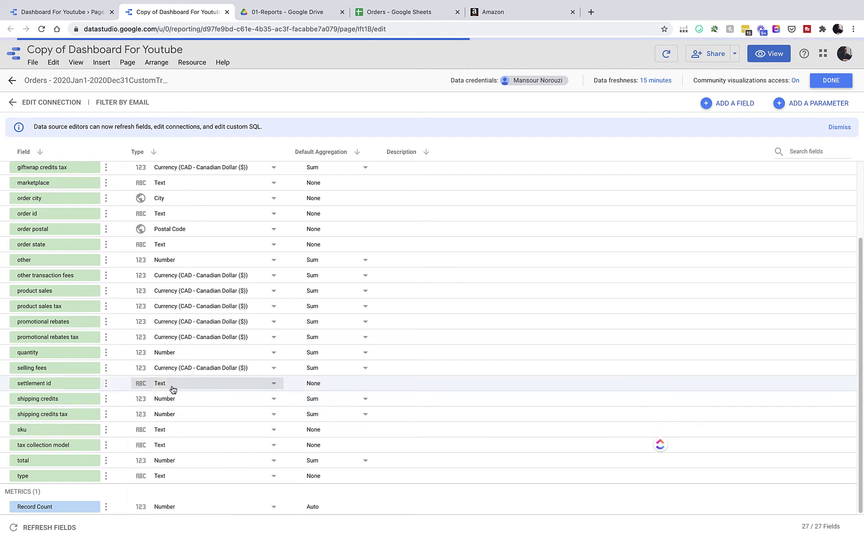
pyautogui.click(181, 399)
pyautogui.click(211, 406)
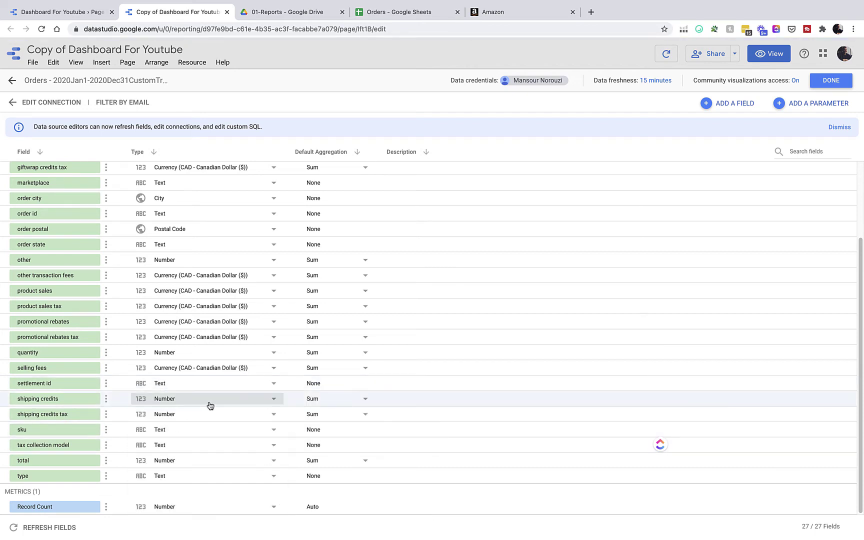
pyautogui.click(206, 384)
pyautogui.moveTo(210, 403)
pyautogui.click(300, 403)
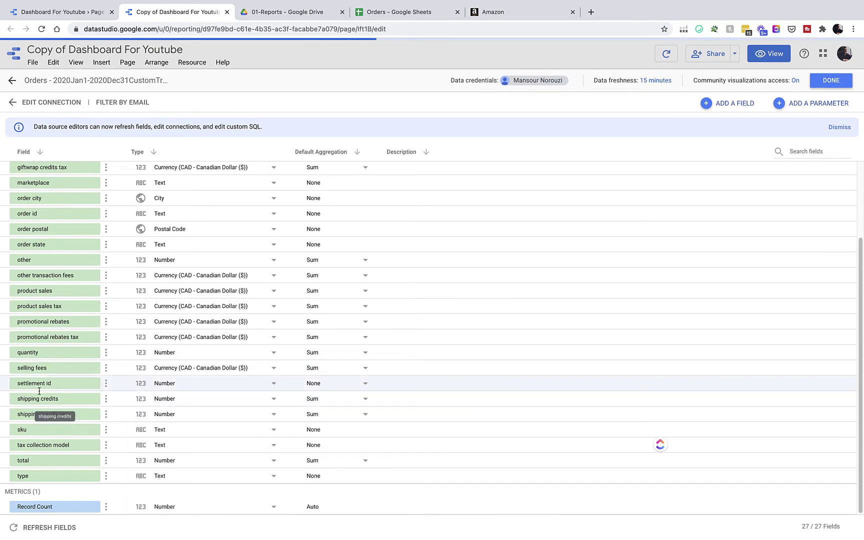
pyautogui.click(179, 385)
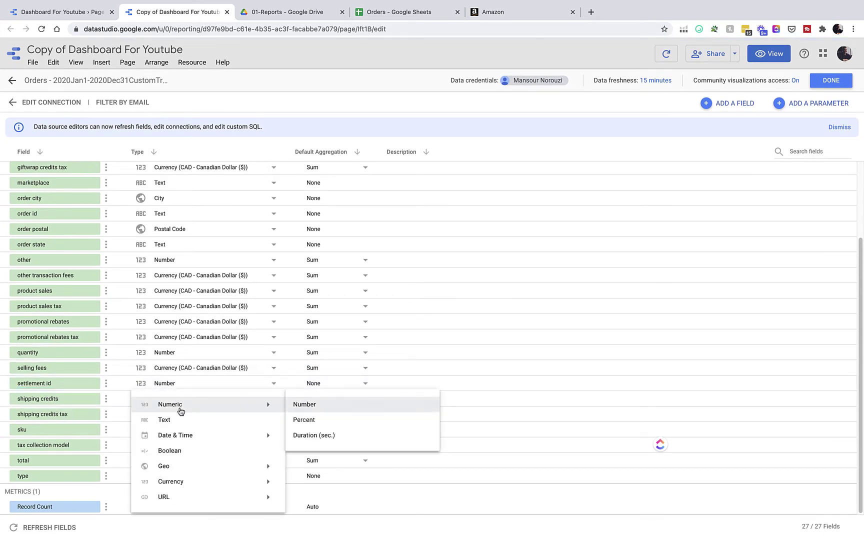
pyautogui.click(165, 420)
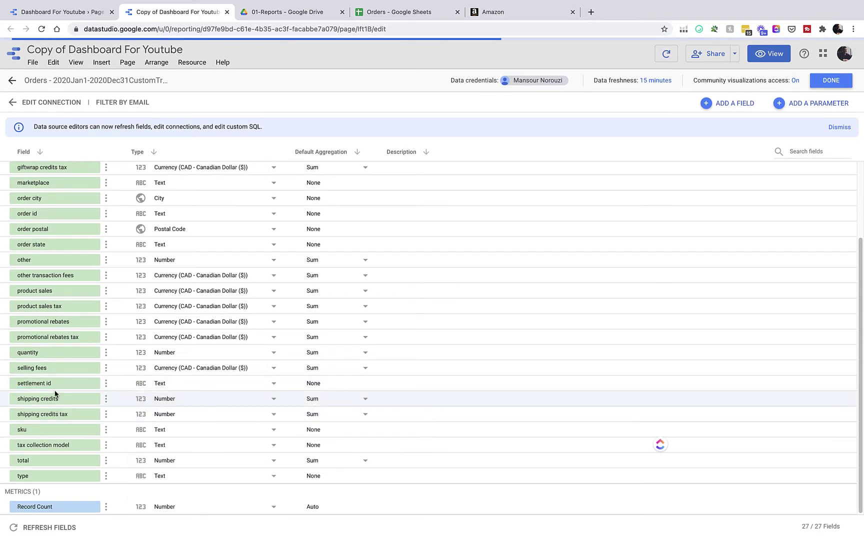
# - Set the shipping credits and total field types to Currency (CAD - Canadian Dollar), then finish editing and close the data sources list
pyautogui.click(183, 400)
pyautogui.moveTo(169, 497)
pyautogui.click(367, 394)
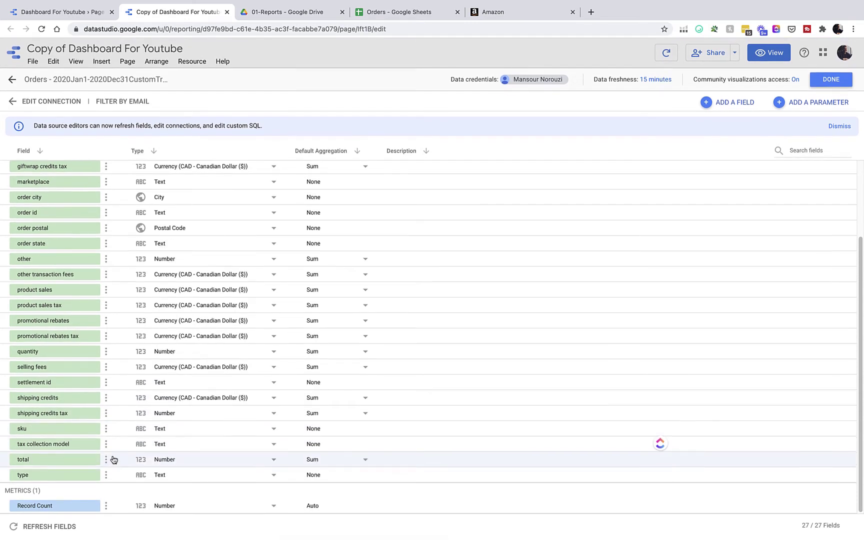
pyautogui.click(191, 461)
pyautogui.moveTo(183, 504)
pyautogui.click(326, 399)
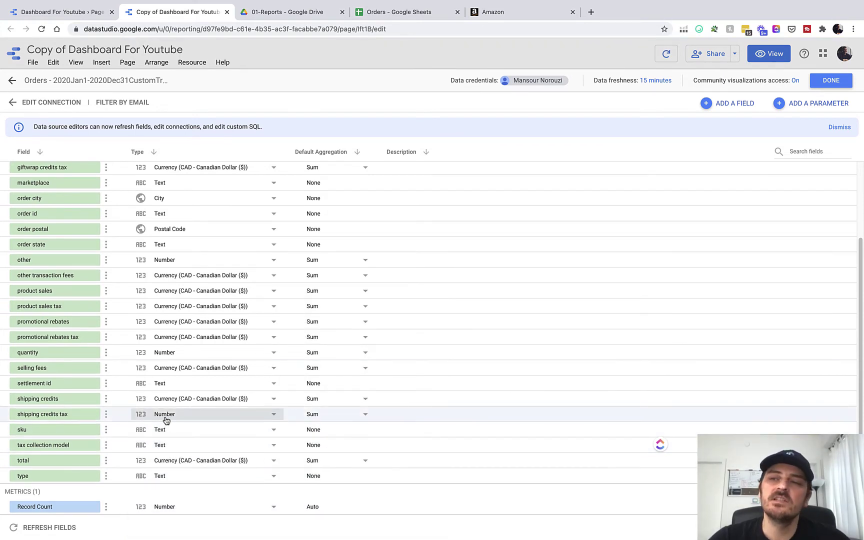
pyautogui.click(832, 80)
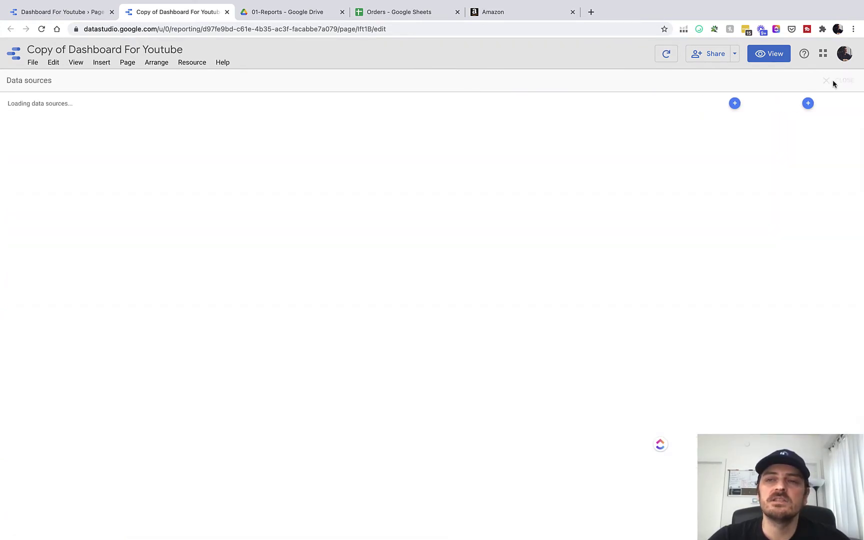
pyautogui.click(829, 81)
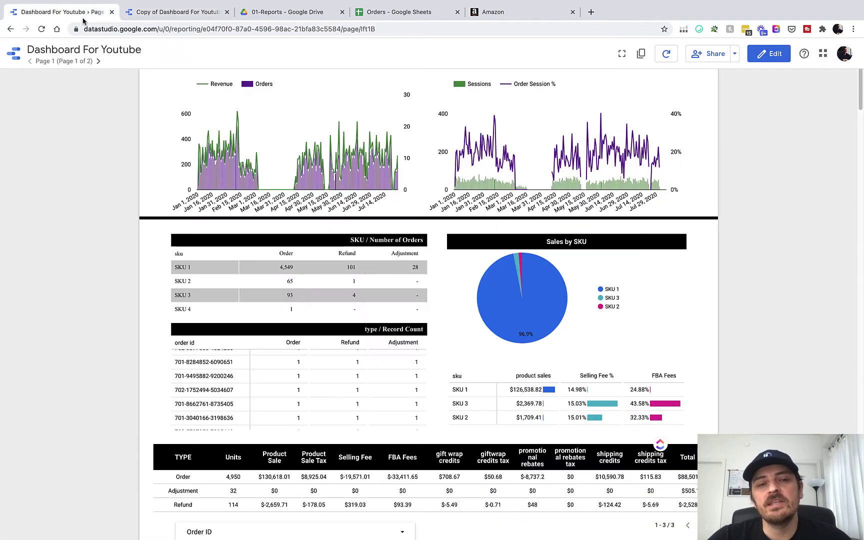
# - After checking the original dashboard, insert a pivot table below the divider line in the dashboard copy and enlarge it slightly
pyautogui.click(74, 14)
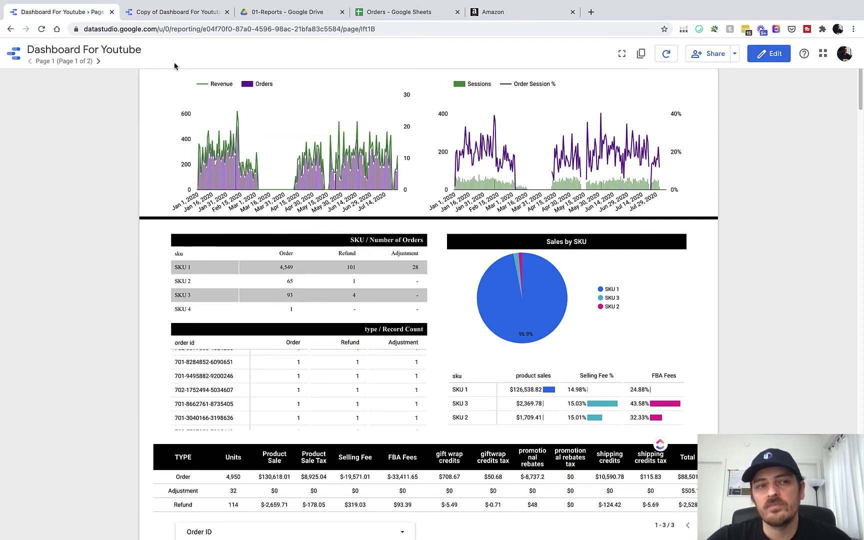
pyautogui.click(155, 13)
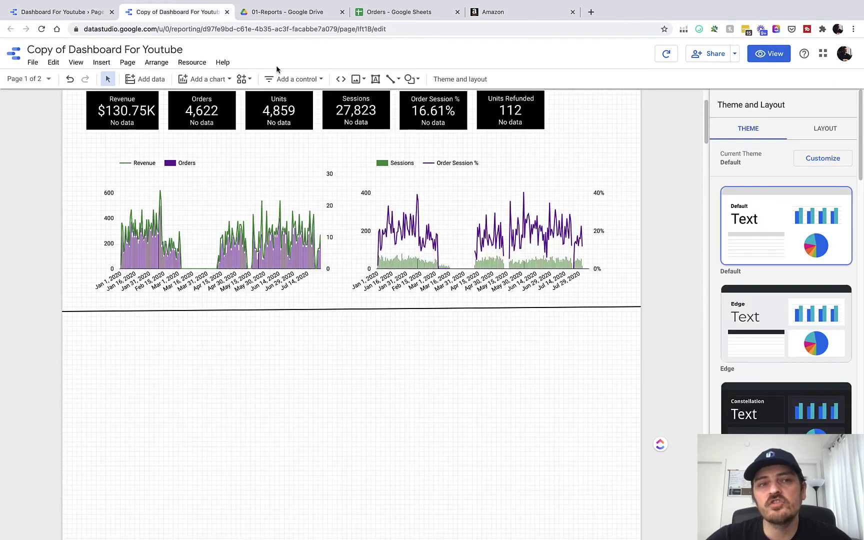
pyautogui.click(218, 83)
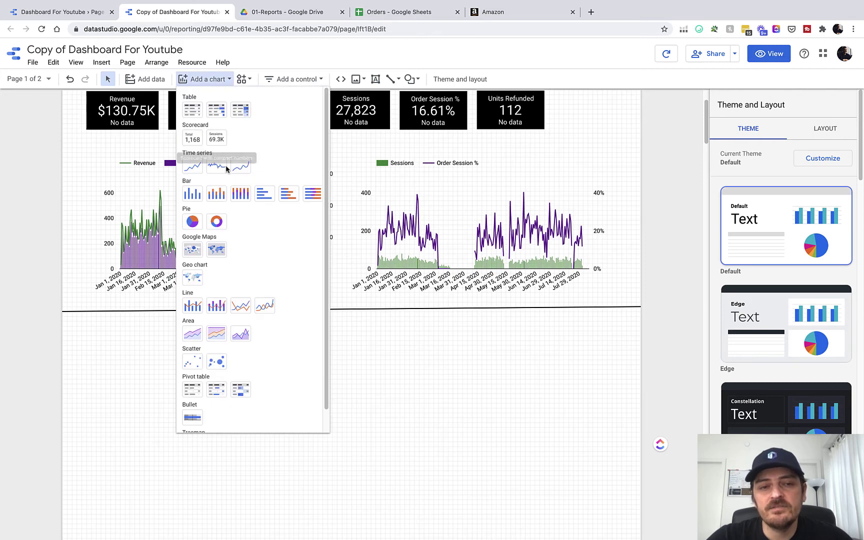
pyautogui.scroll(-2, 238, 300)
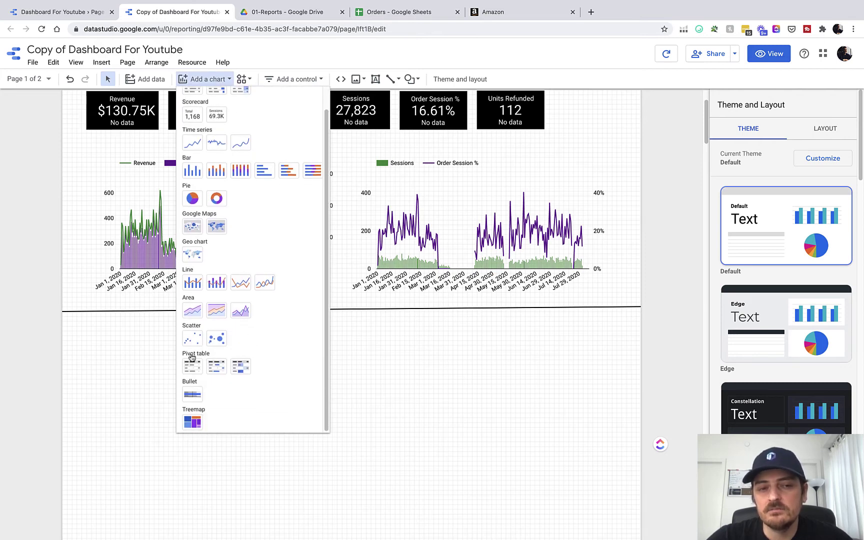
pyautogui.click(191, 367)
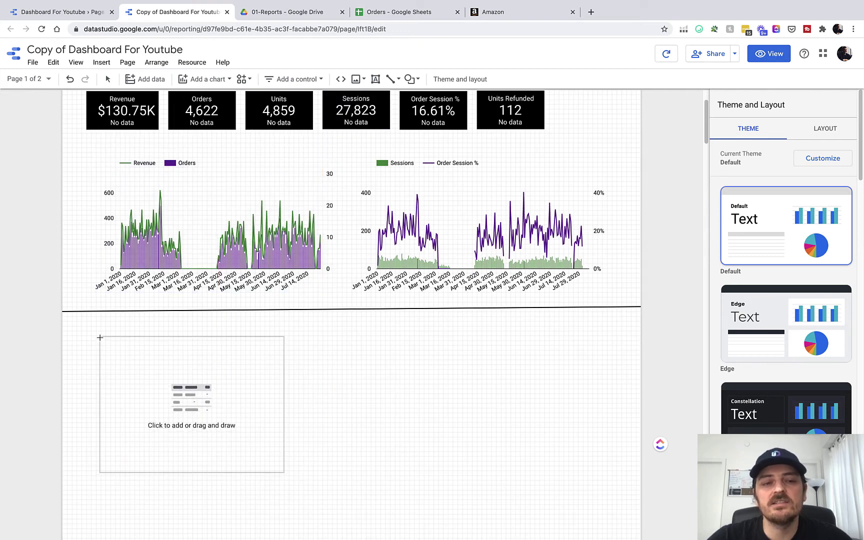
pyautogui.click(101, 338)
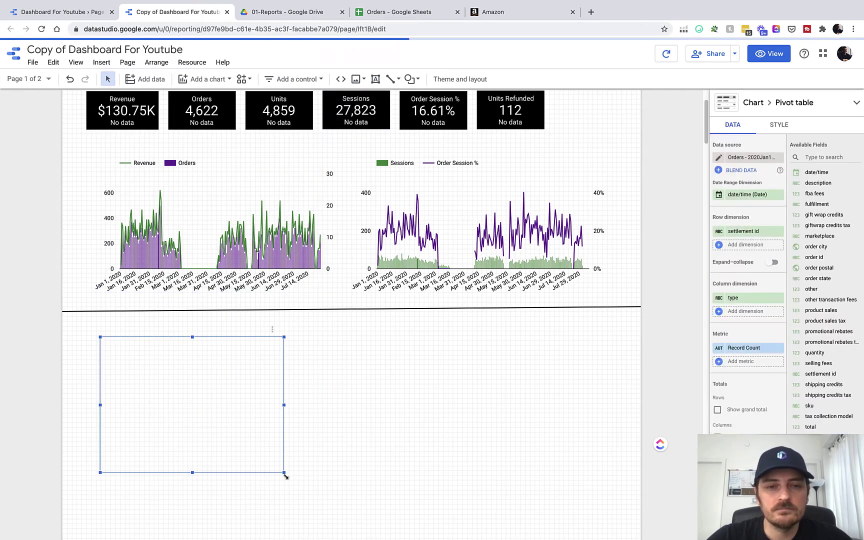
pyautogui.moveTo(285, 472); pyautogui.dragTo(329, 479)
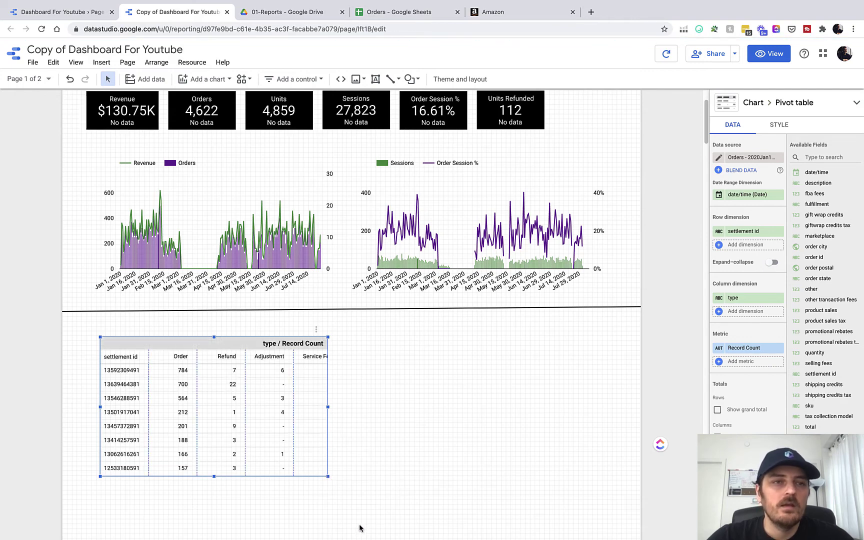
# - Check the SKU / Number of Orders table in the original dashboard and choose the Orders data source for the new pivot table
pyautogui.click(85, 12)
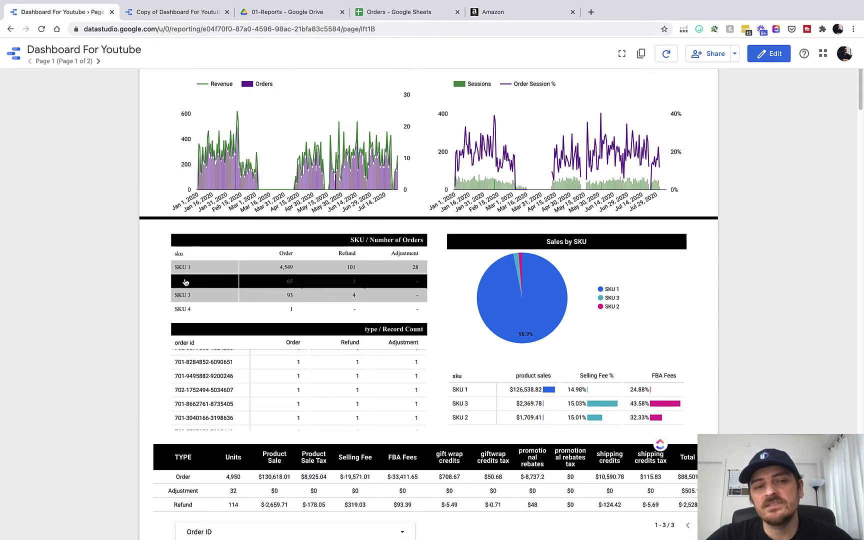
pyautogui.click(165, 12)
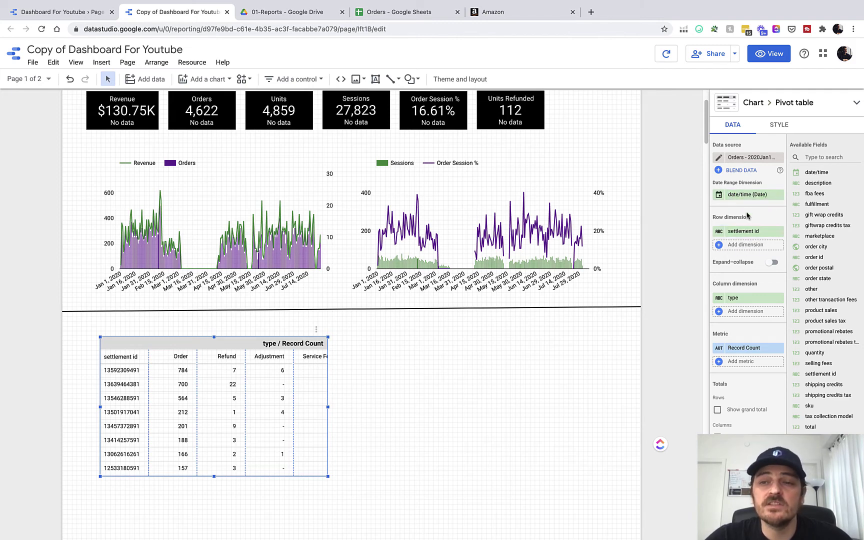
pyautogui.click(751, 158)
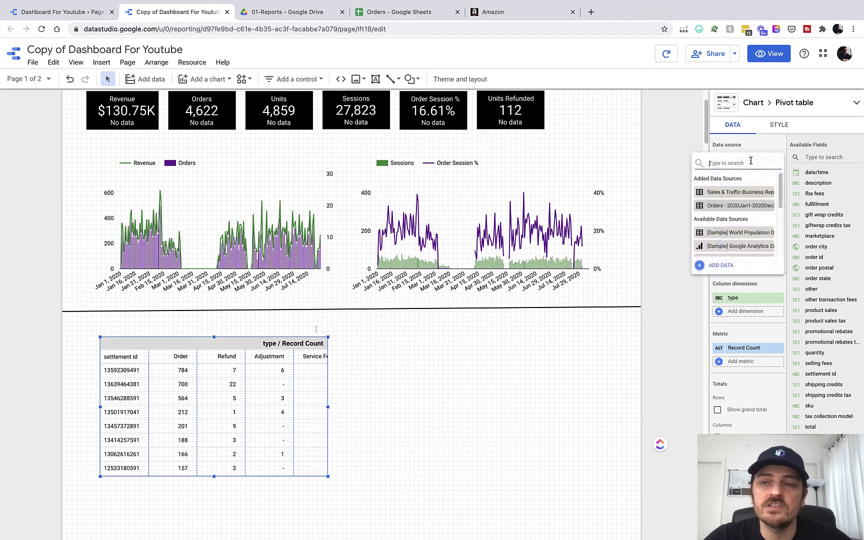
pyautogui.click(723, 206)
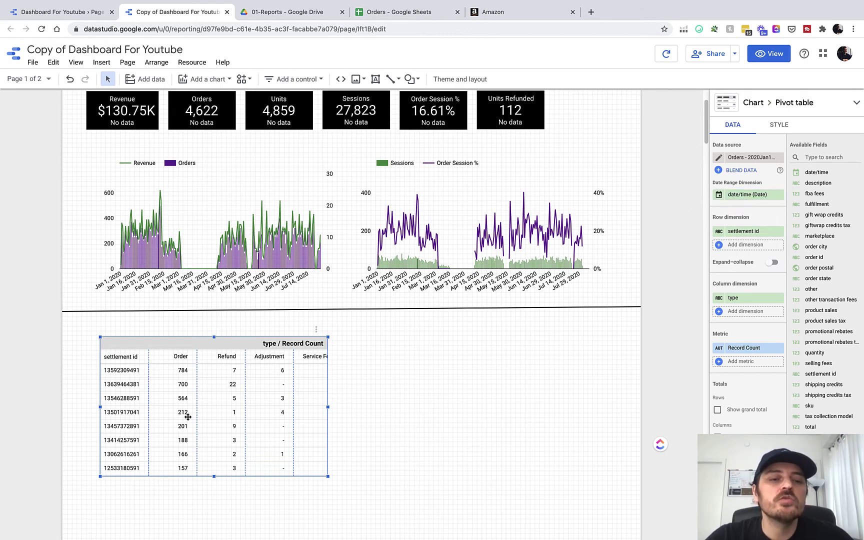
# - Set the pivot table's row dimension to sku and widen the table across the page to fit all type columns
pyautogui.scroll(2, 189, 414)
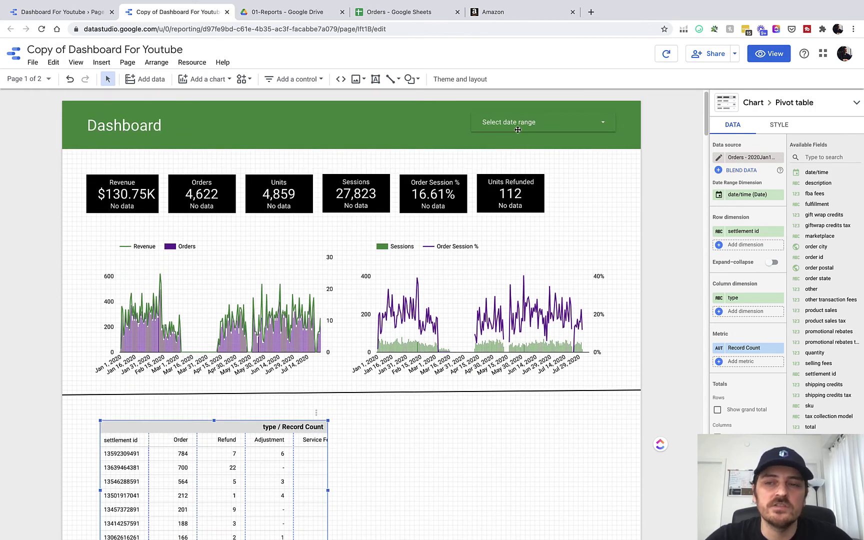
pyautogui.scroll(-3, 392, 290)
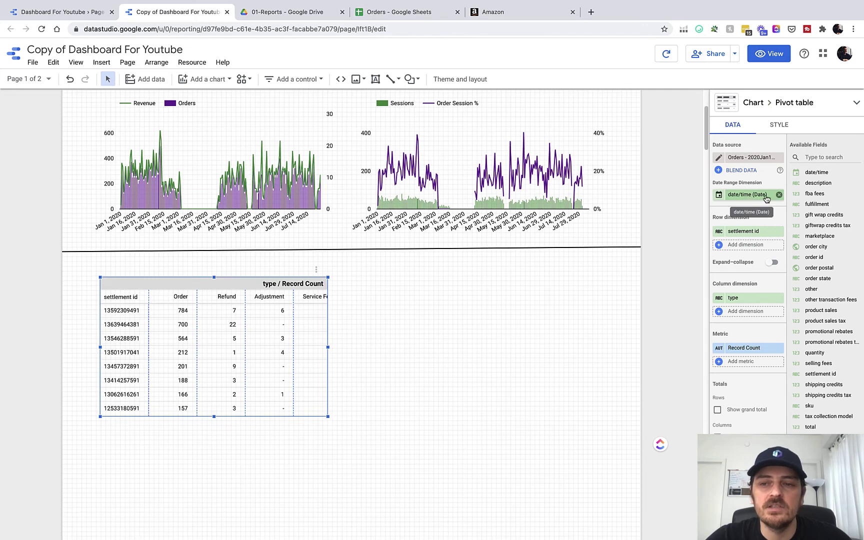
pyautogui.click(743, 231)
pyautogui.write('sku')
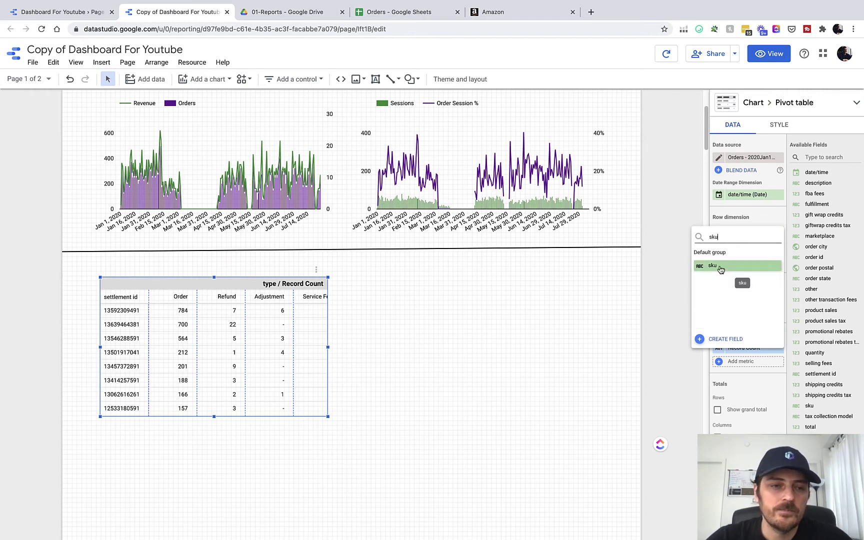
pyautogui.click(720, 267)
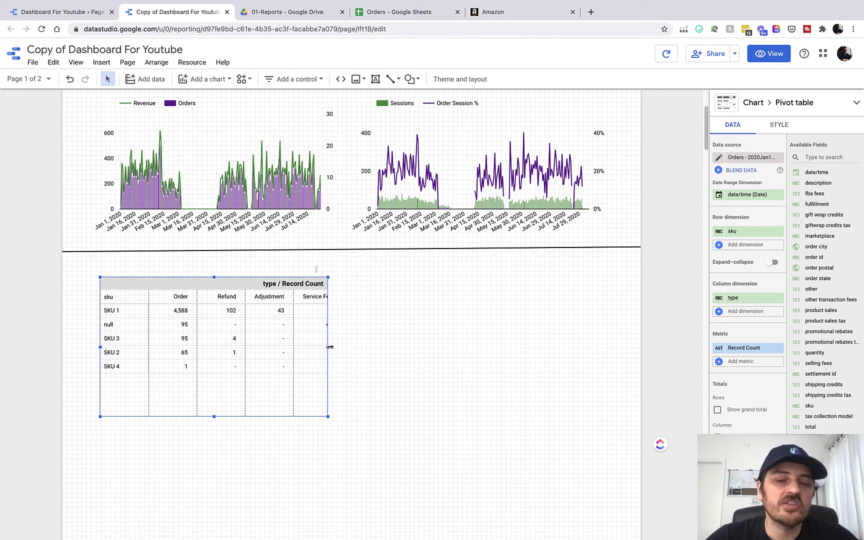
pyautogui.moveTo(329, 347); pyautogui.dragTo(625, 346)
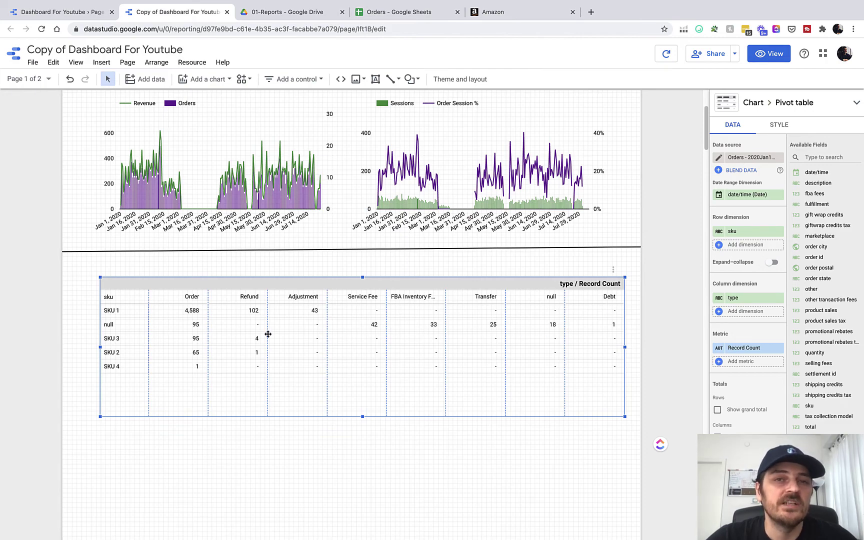
# - Switch to the Orders spreadsheet and examine the Service Fee row and the filter values of the type column, leaving the filter unchanged
pyautogui.click(385, 12)
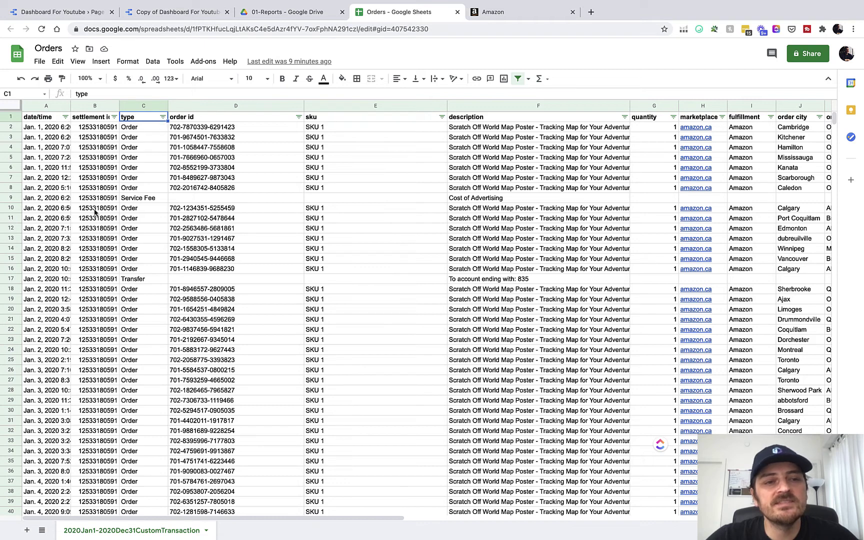
pyautogui.click(10, 197)
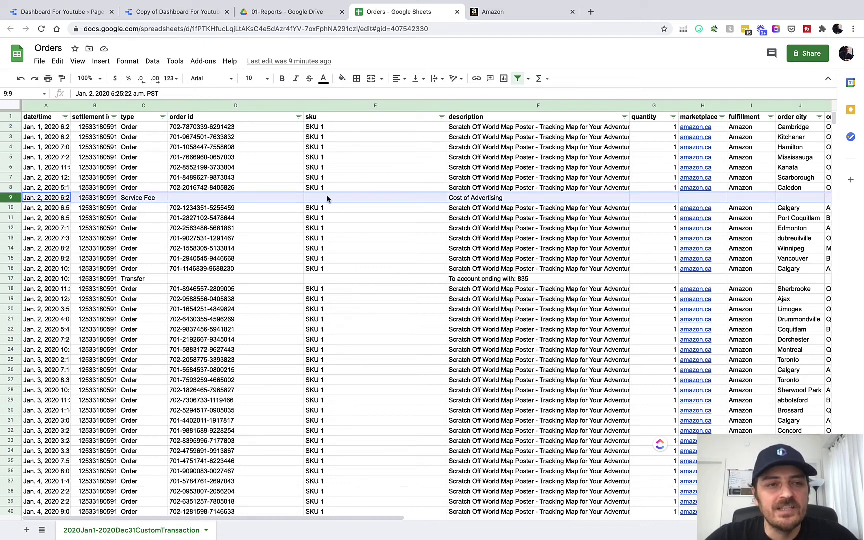
pyautogui.click(161, 120)
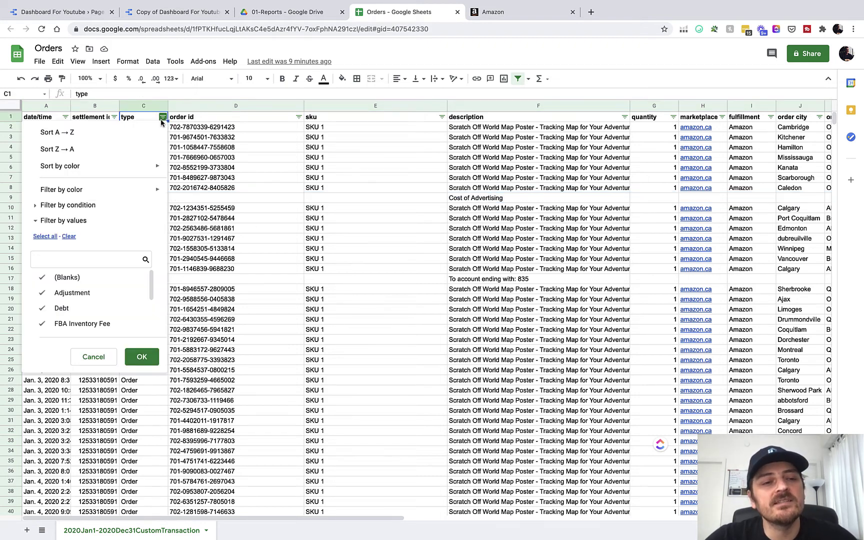
pyautogui.scroll(-3, 75, 320)
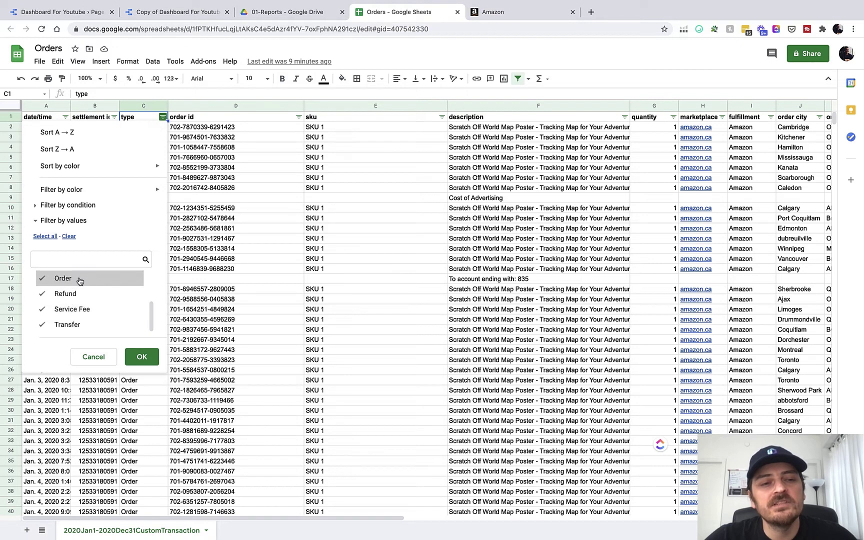
pyautogui.scroll(3, 91, 294)
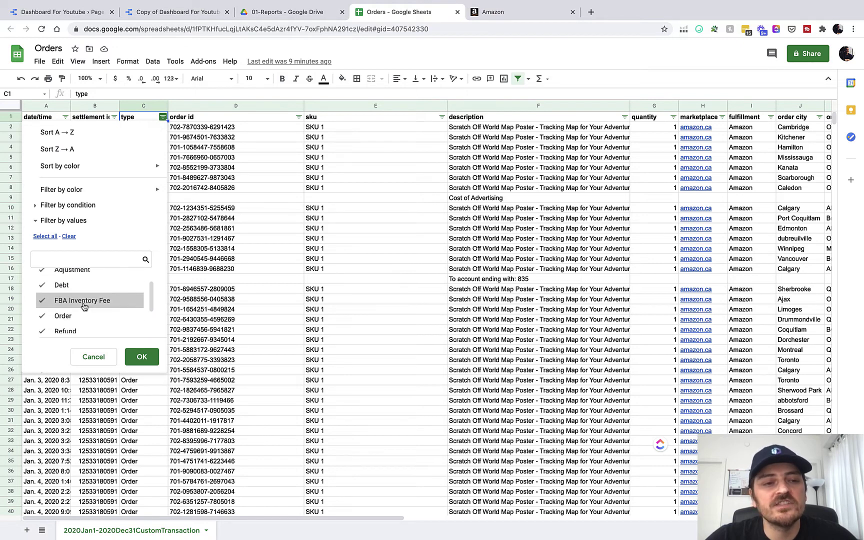
pyautogui.click(105, 359)
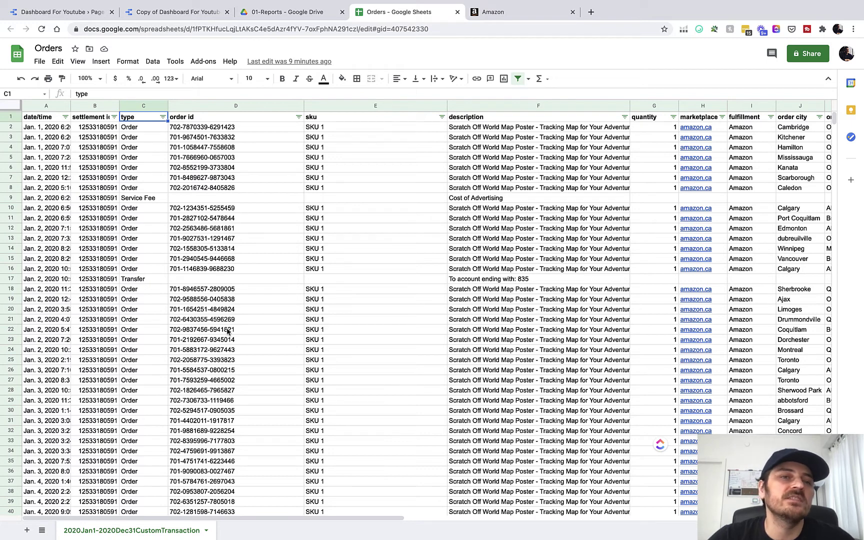
# - Switch back to the dashboard copy and create a new filter for the pivot table, named Order/Refund/Adjustment
pyautogui.click(181, 13)
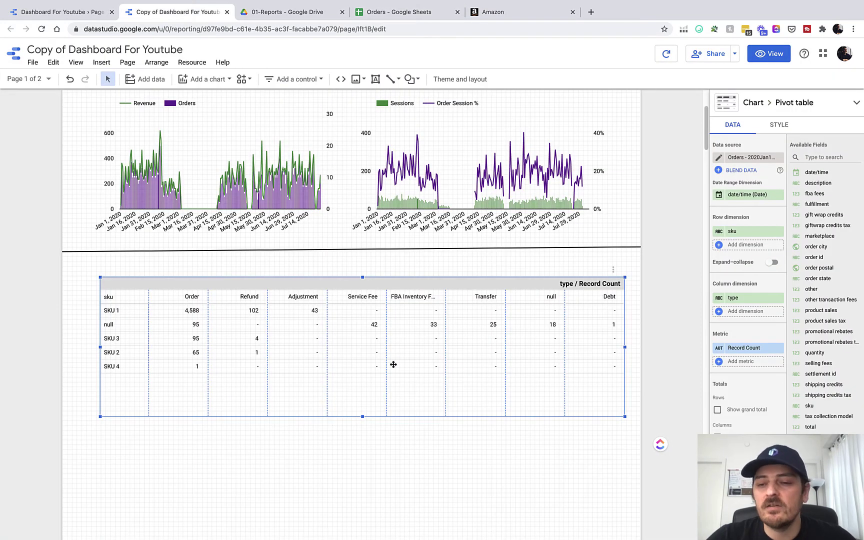
pyautogui.scroll(-5, 751, 350)
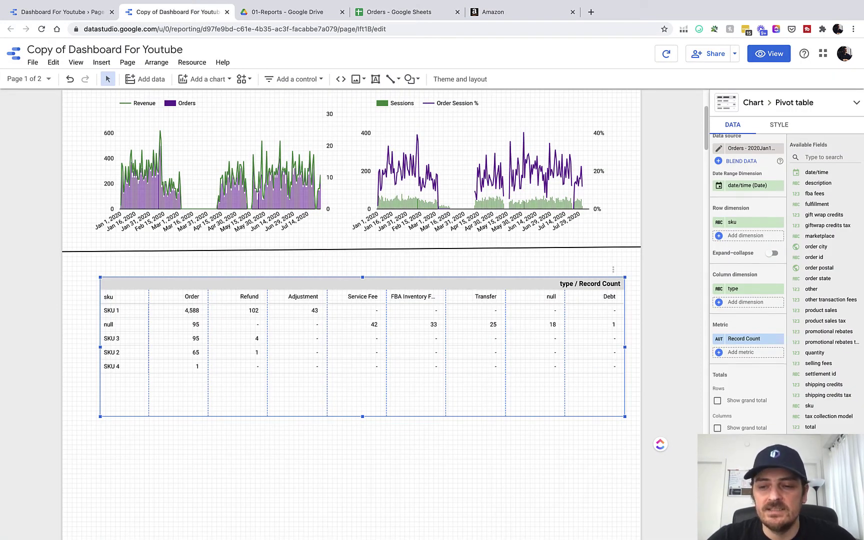
pyautogui.scroll(-3, 713, 252)
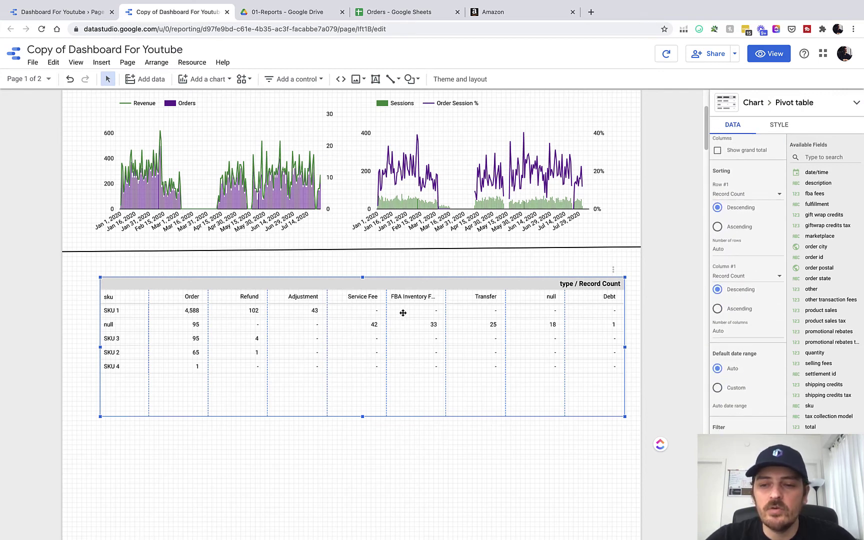
pyautogui.click(738, 453)
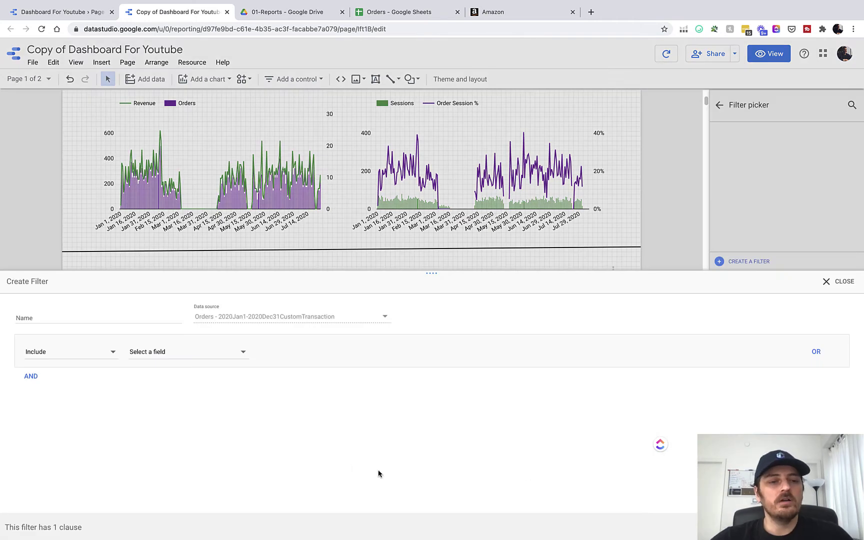
pyautogui.click(54, 320)
pyautogui.write('Order/Refund/Adjustment')
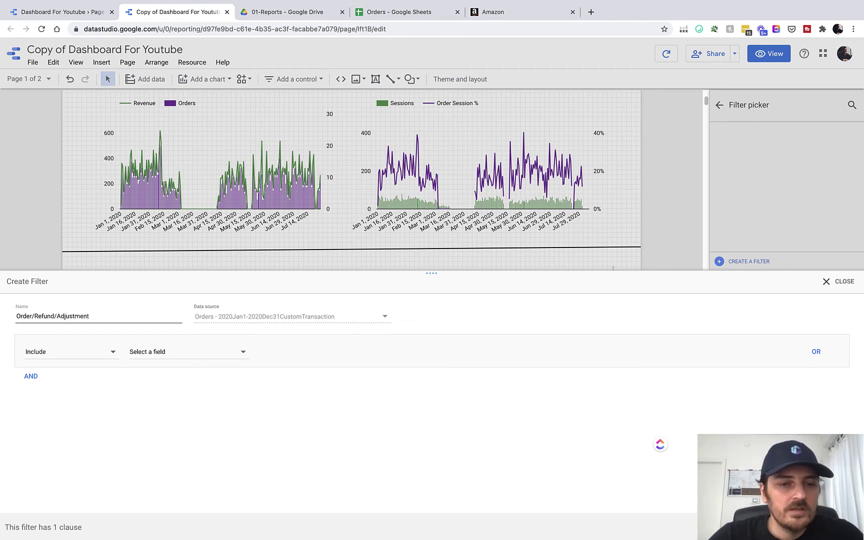
pyautogui.click(69, 439)
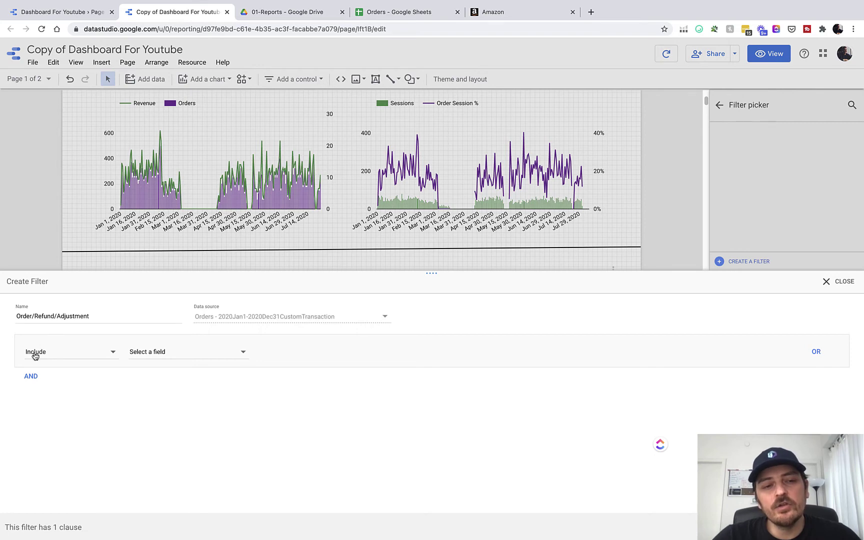
# - Set the filter's first clause to include records whose type is Equal to (=) Order
pyautogui.click(183, 352)
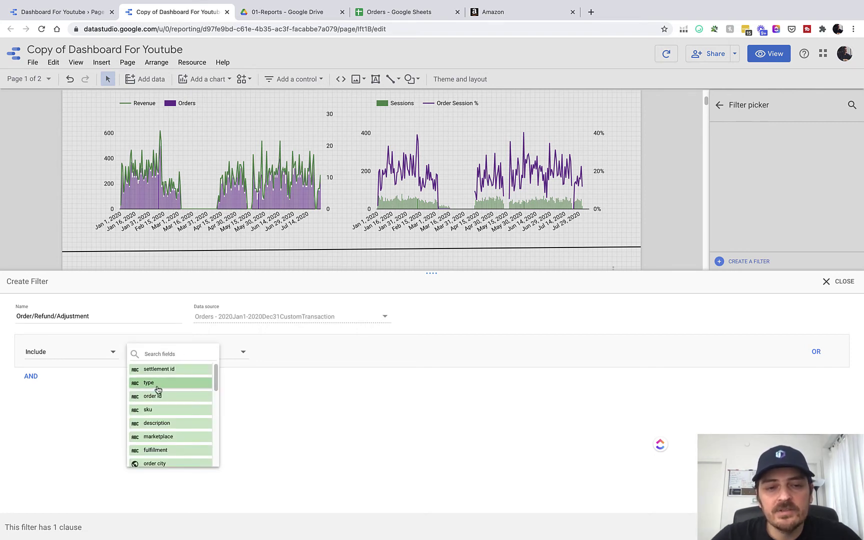
pyautogui.click(151, 385)
pyautogui.click(326, 353)
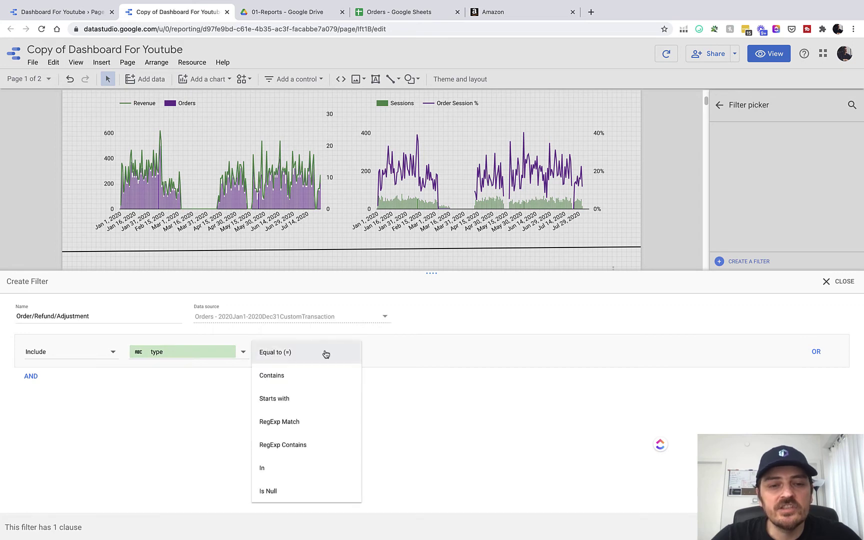
pyautogui.click(290, 355)
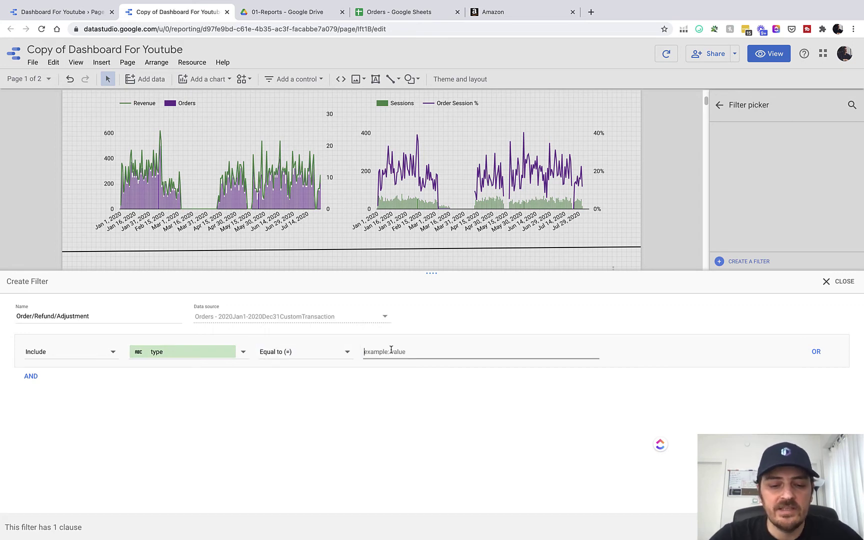
pyautogui.write('Order')
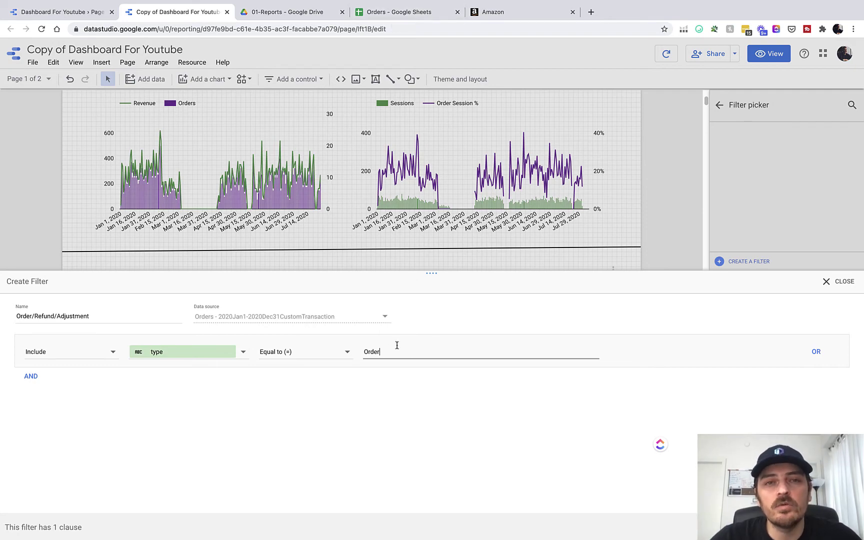
# - Check how Order is written in the type column of the Orders spreadsheet, and return to the dashboard copy's filter
pyautogui.click(390, 12)
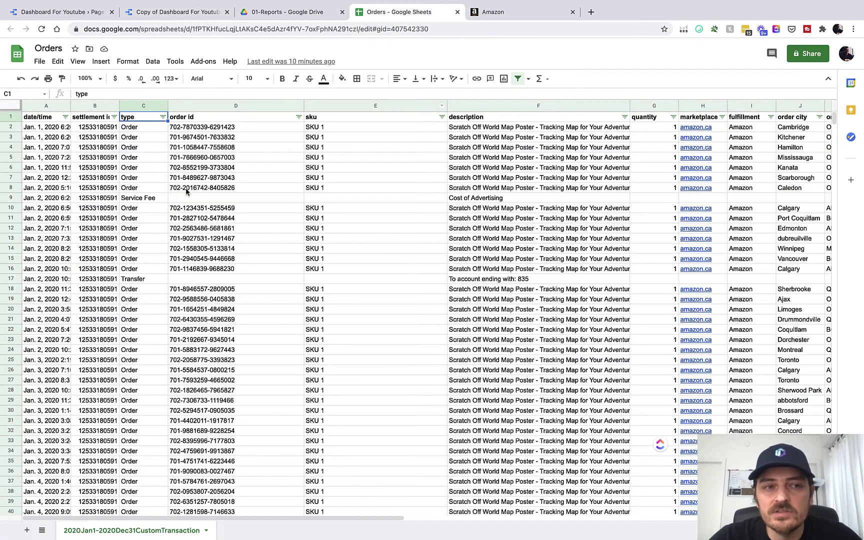
pyautogui.click(126, 149)
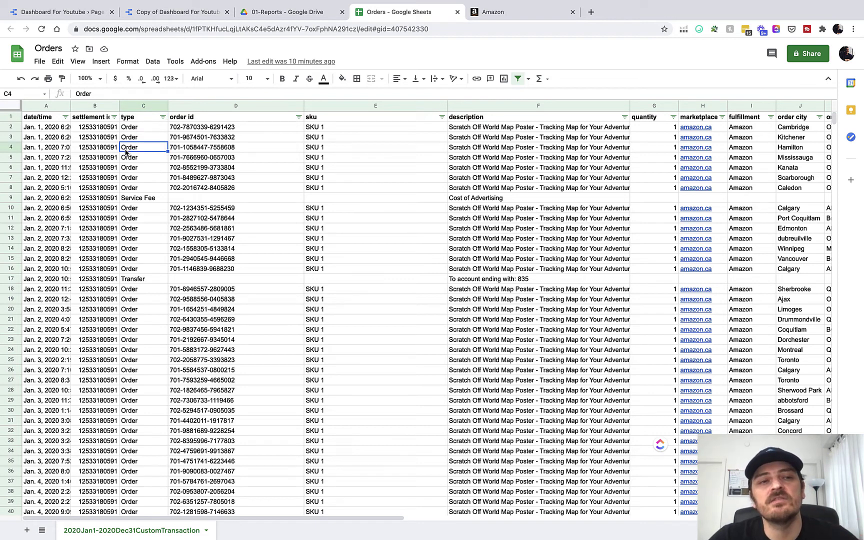
pyautogui.click(159, 14)
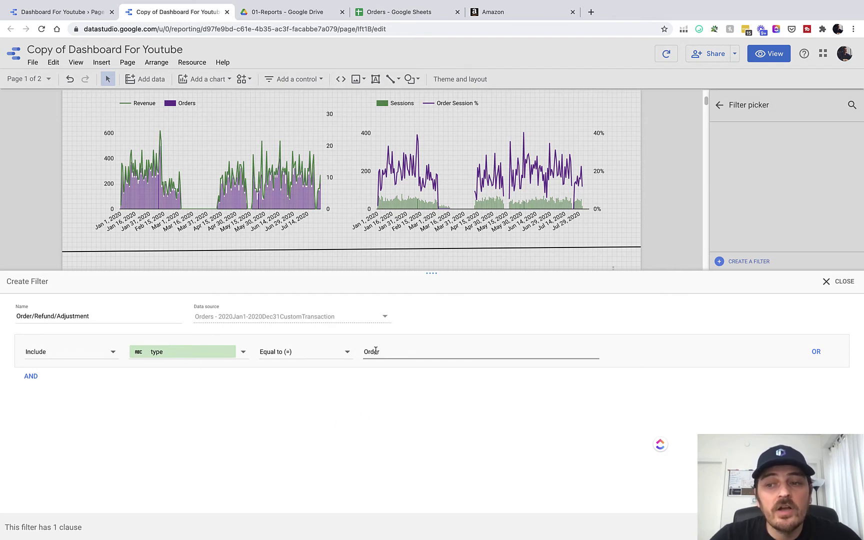
# - Add an OR clause to the filter that includes records whose type is Equal to (=) Refund
pyautogui.click(818, 353)
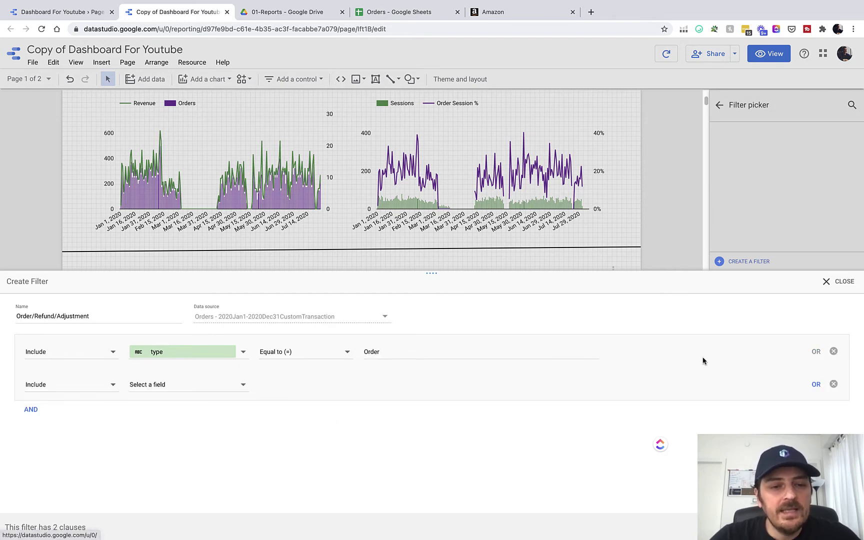
pyautogui.click(180, 385)
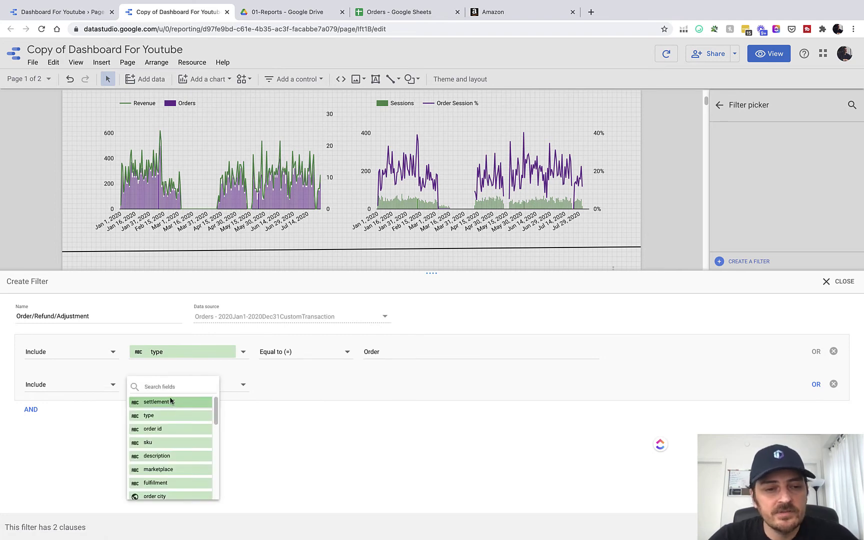
pyautogui.click(170, 416)
pyautogui.click(295, 389)
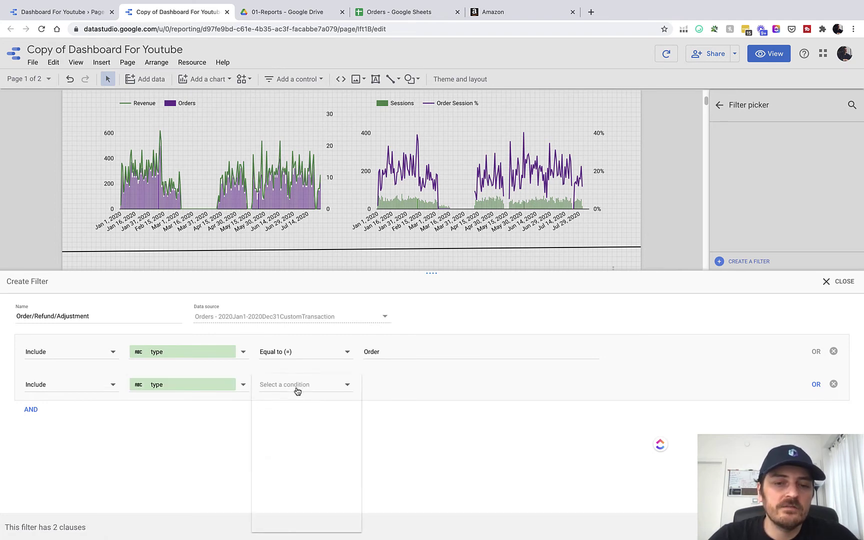
pyautogui.click(334, 385)
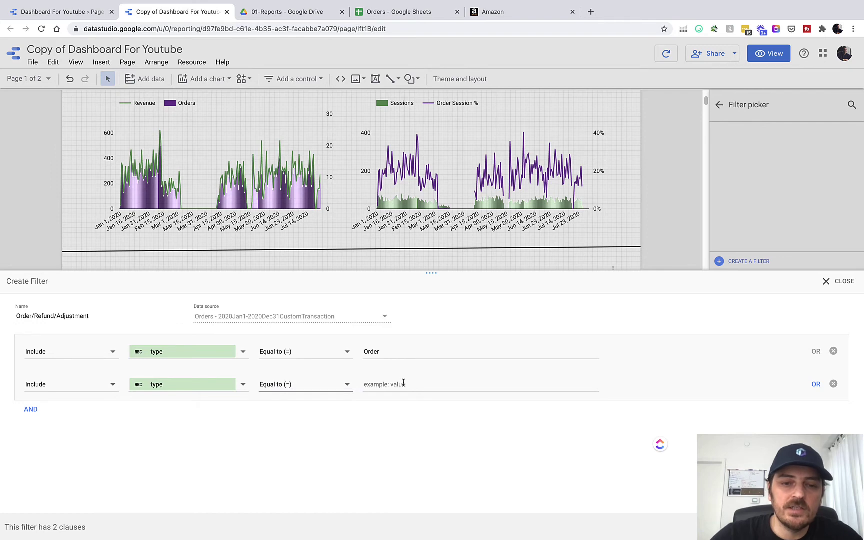
pyautogui.click(398, 385)
pyautogui.write('Refund')
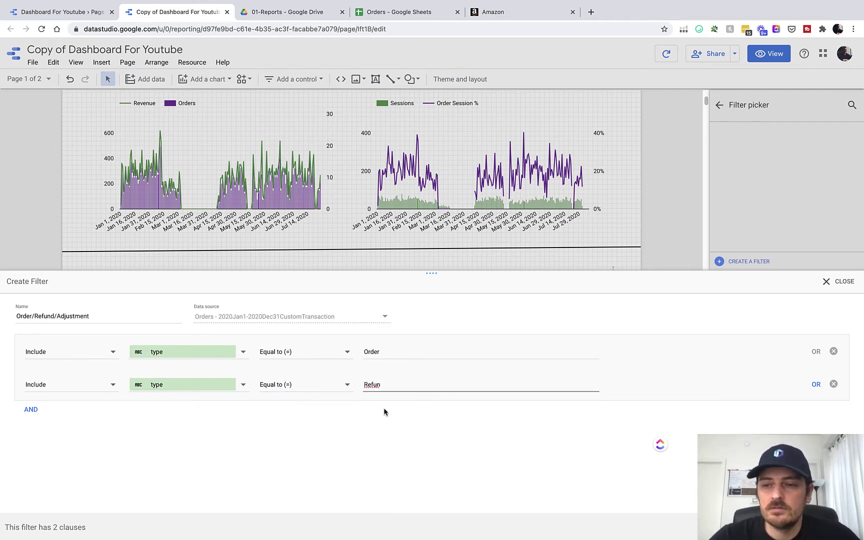
# - Add a third OR clause that includes records whose type is Equal to (=) Adjustment
pyautogui.click(815, 390)
pyautogui.click(200, 420)
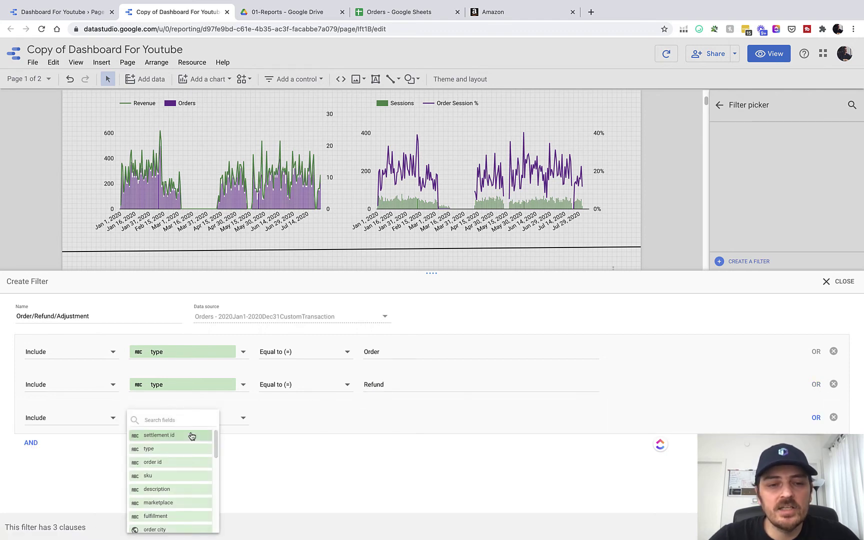
pyautogui.click(157, 455)
pyautogui.click(302, 418)
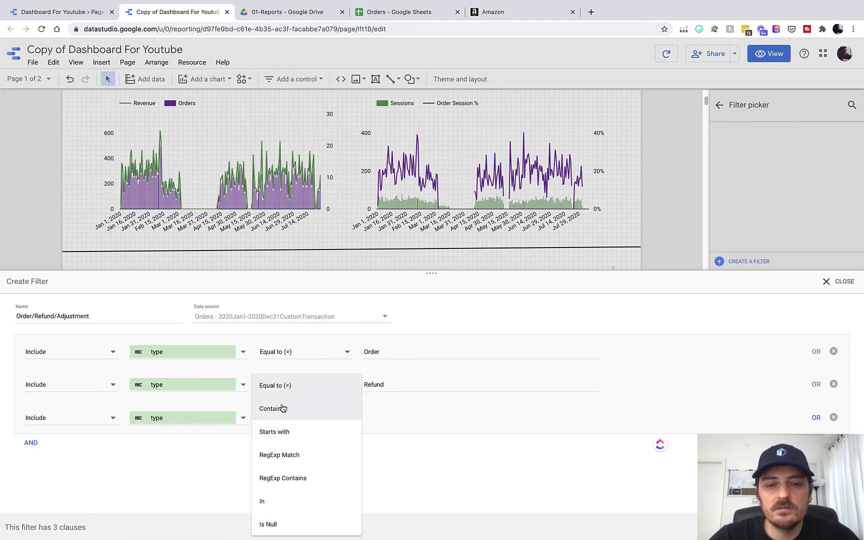
pyautogui.click(280, 385)
pyautogui.click(408, 424)
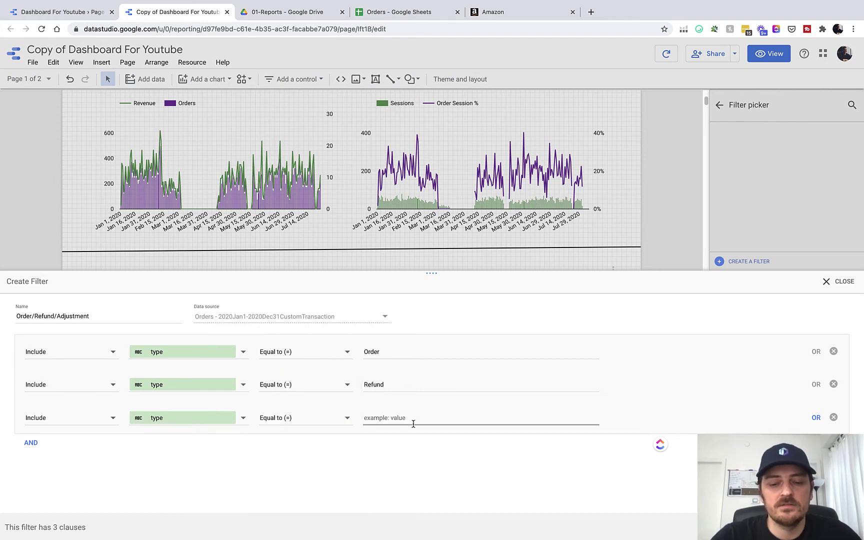
pyautogui.write('Adjustm')
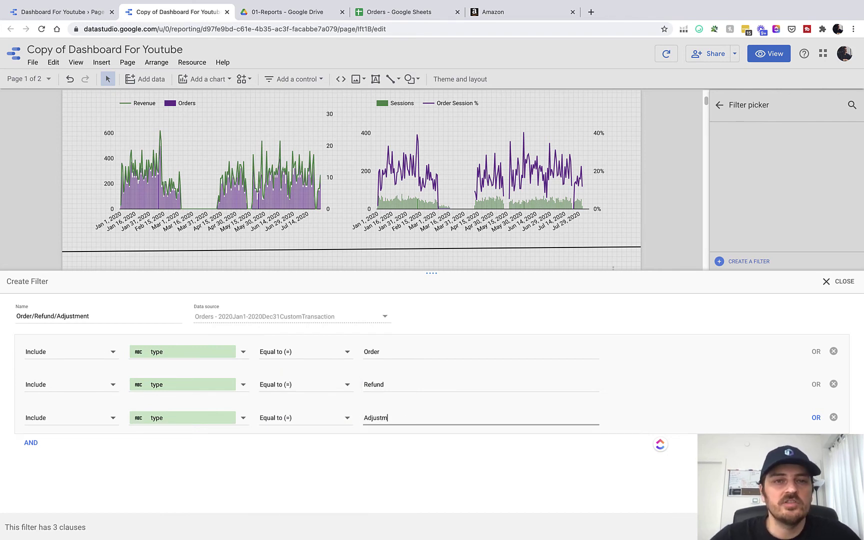
pyautogui.write('ent')
# - Switch to the Orders spreadsheet and filter the type column to show only Adjustment rows
pyautogui.click(390, 12)
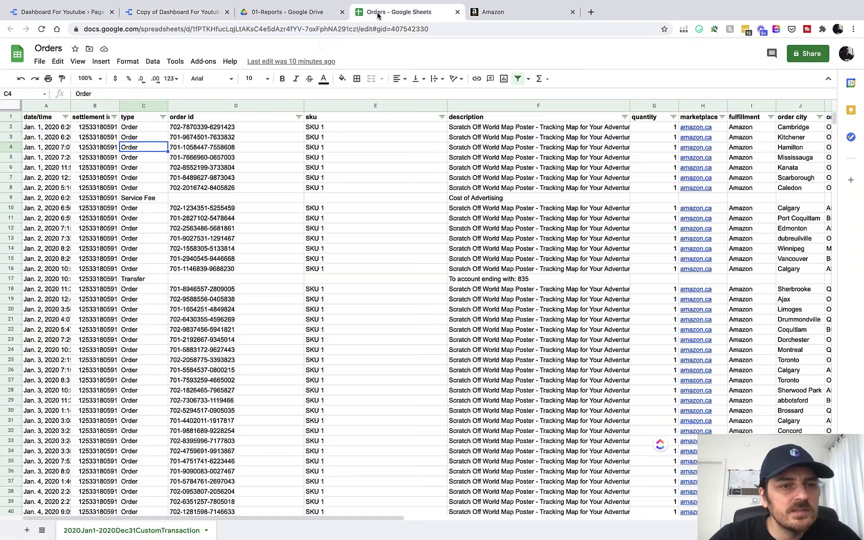
pyautogui.click(163, 117)
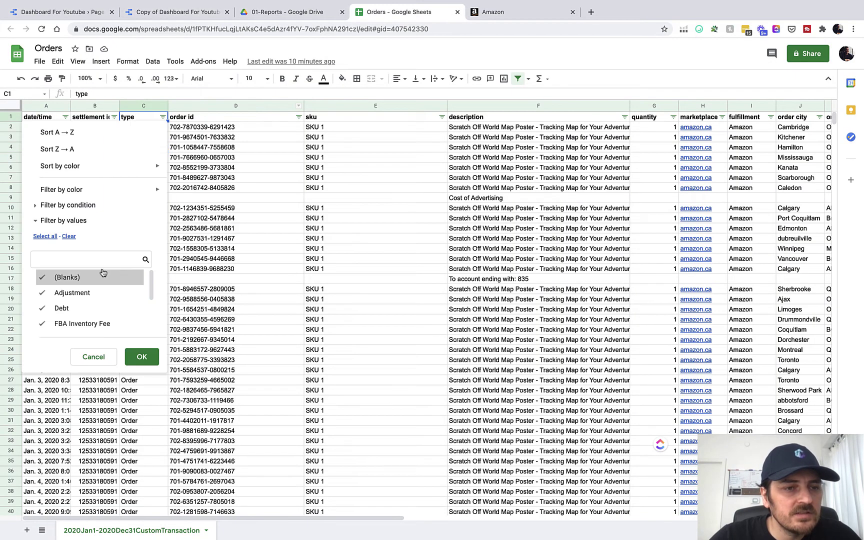
pyautogui.click(69, 236)
pyautogui.click(72, 293)
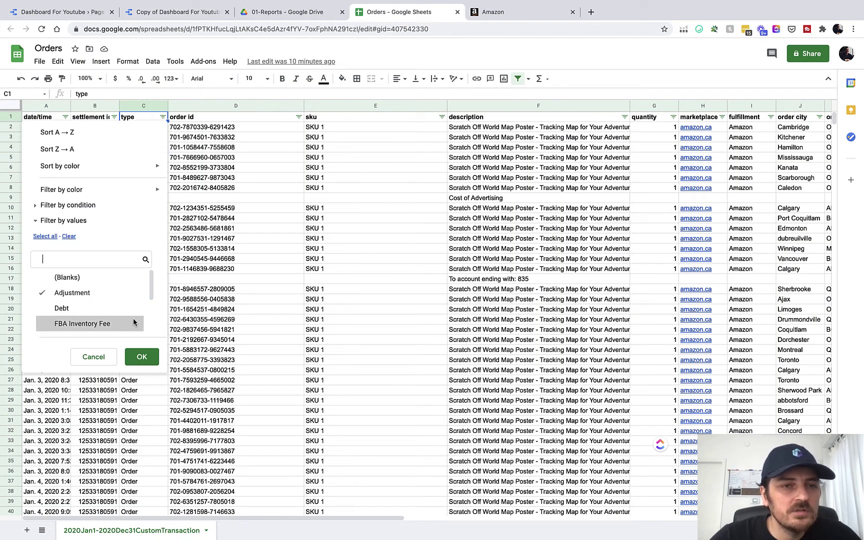
pyautogui.click(142, 356)
# - Copy the text Adjustment from the first filtered type cell and use it to replace the third clause's value in the dashboard copy's filter
pyautogui.click(154, 129)
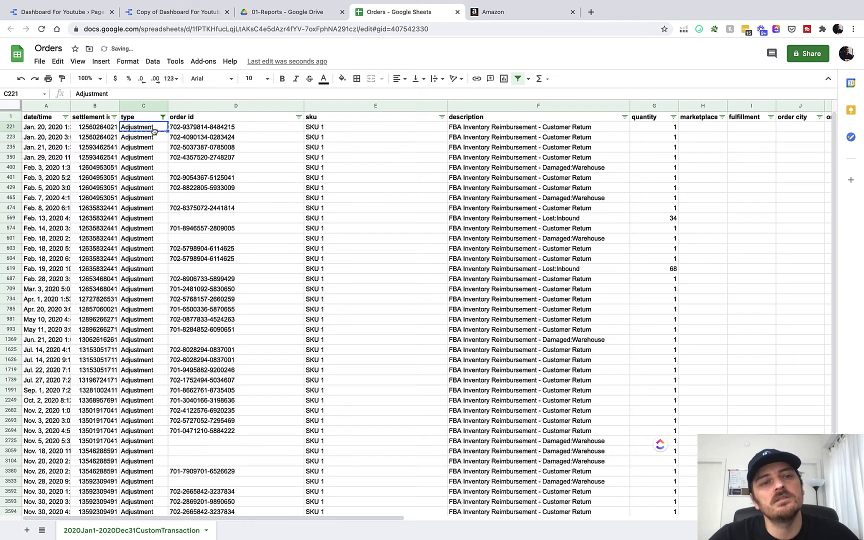
pyautogui.doubleClick(153, 128)
pyautogui.rightClick(153, 127)
pyautogui.press('Escape')
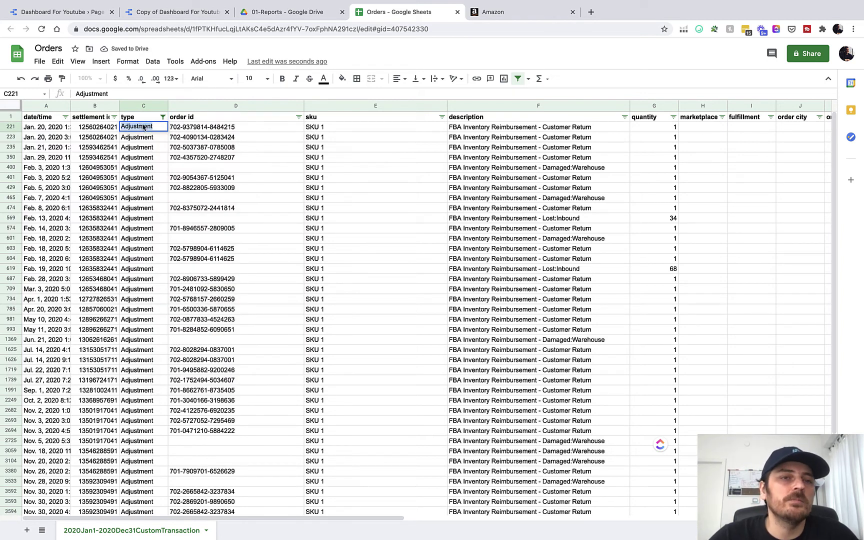
pyautogui.click(168, 12)
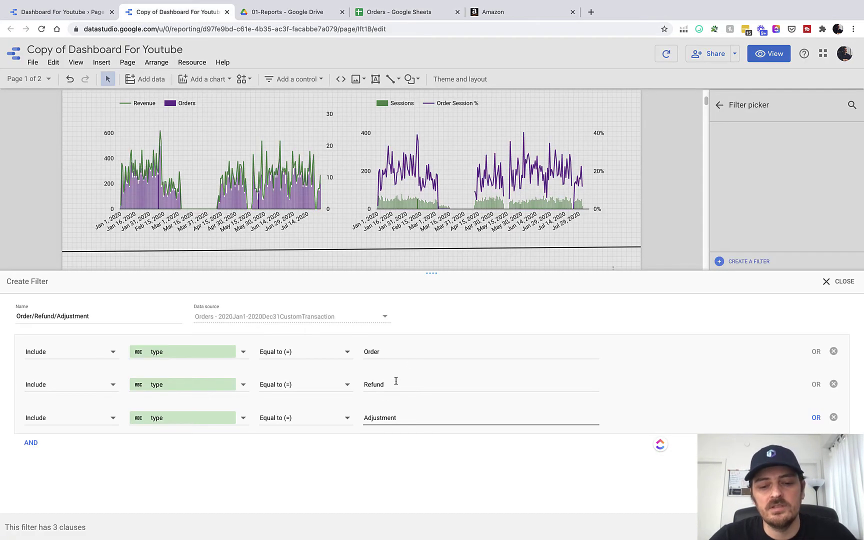
pyautogui.doubleClick(375, 418)
pyautogui.write('Adjustment')
pyautogui.click(388, 473)
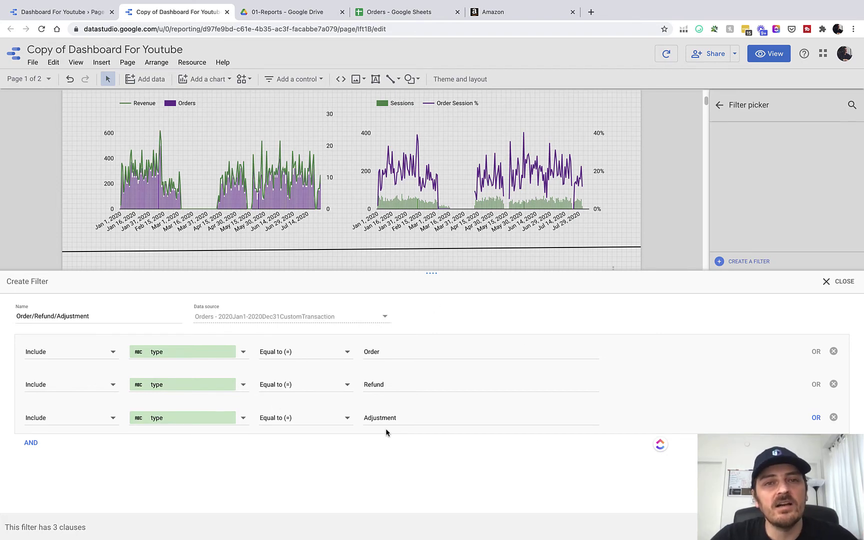
# - Switch to the Orders spreadsheet and extend the type column filter to show Order and Refund rows alongside Adjustment
pyautogui.click(386, 18)
pyautogui.click(163, 116)
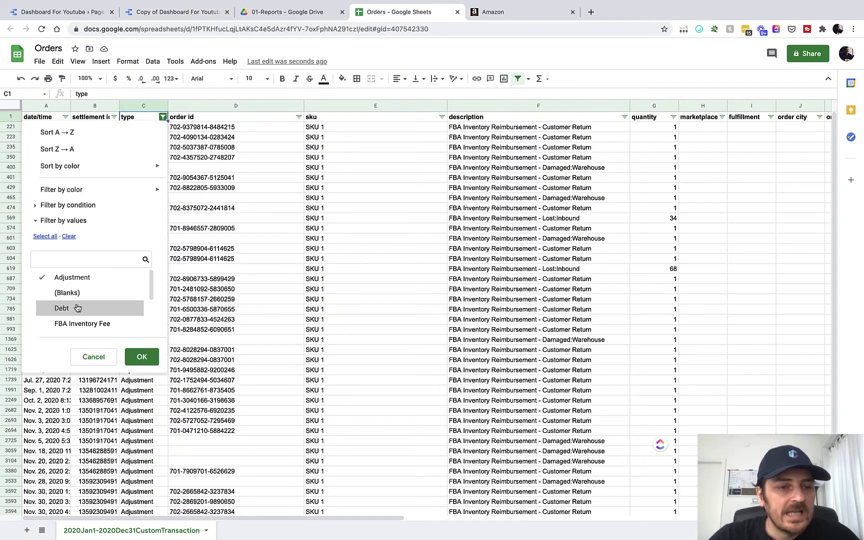
pyautogui.scroll(-2, 99, 283)
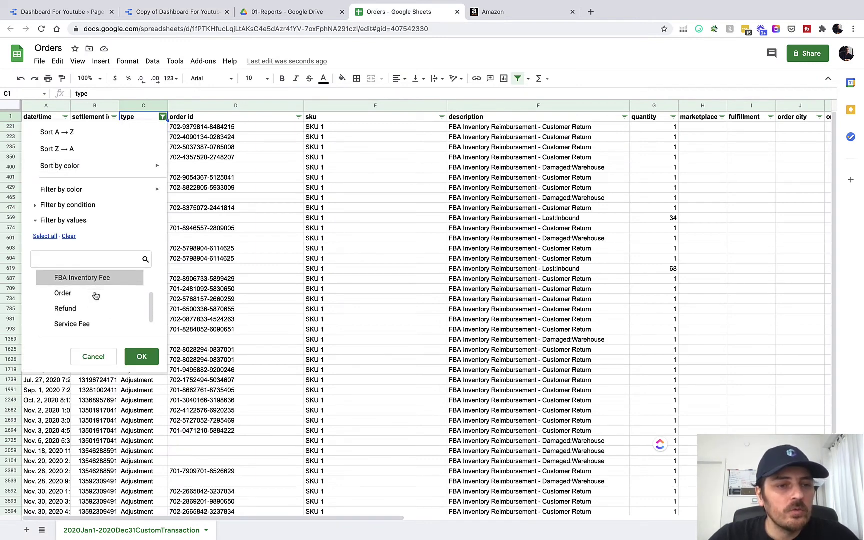
pyautogui.click(74, 294)
pyautogui.scroll(-1, 70, 310)
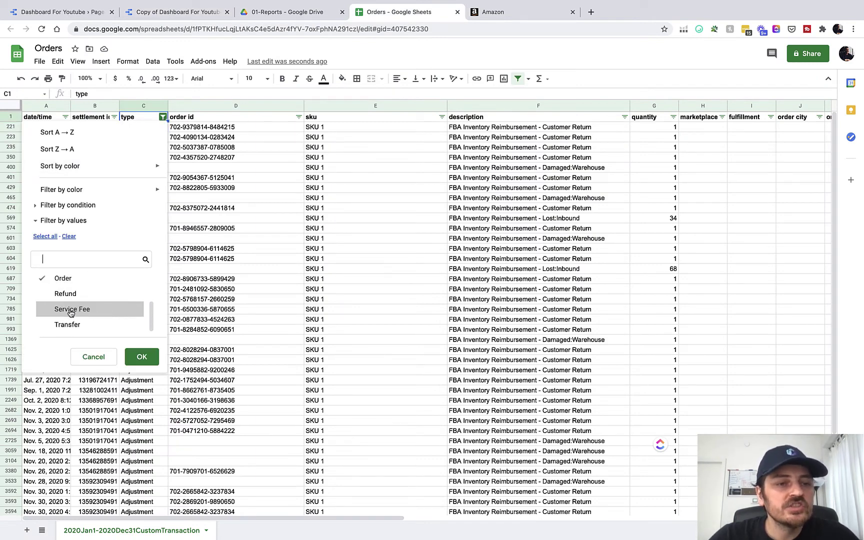
pyautogui.click(70, 296)
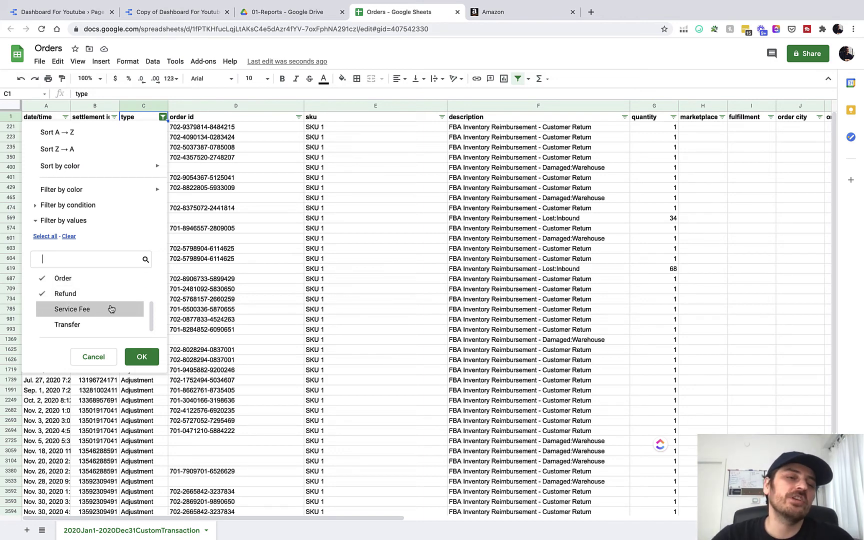
pyautogui.scroll(3, 112, 295)
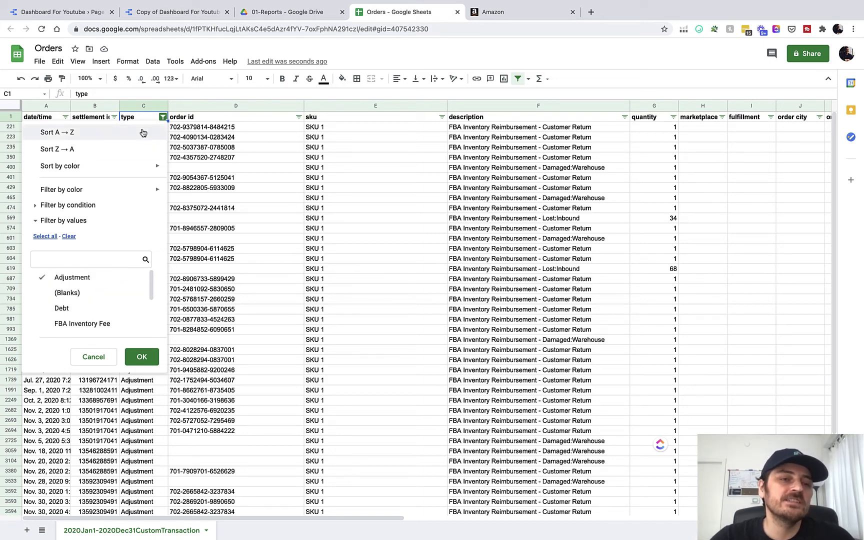
pyautogui.scroll(-3, 68, 290)
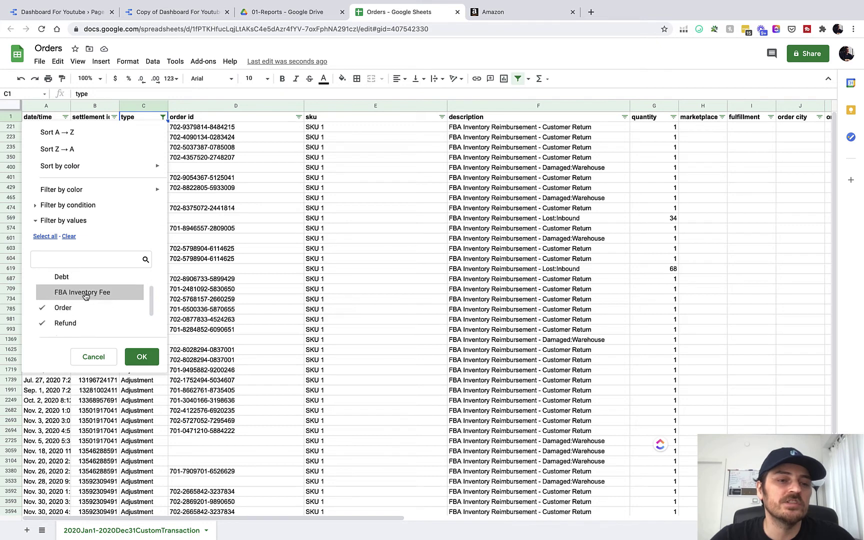
pyautogui.click(140, 356)
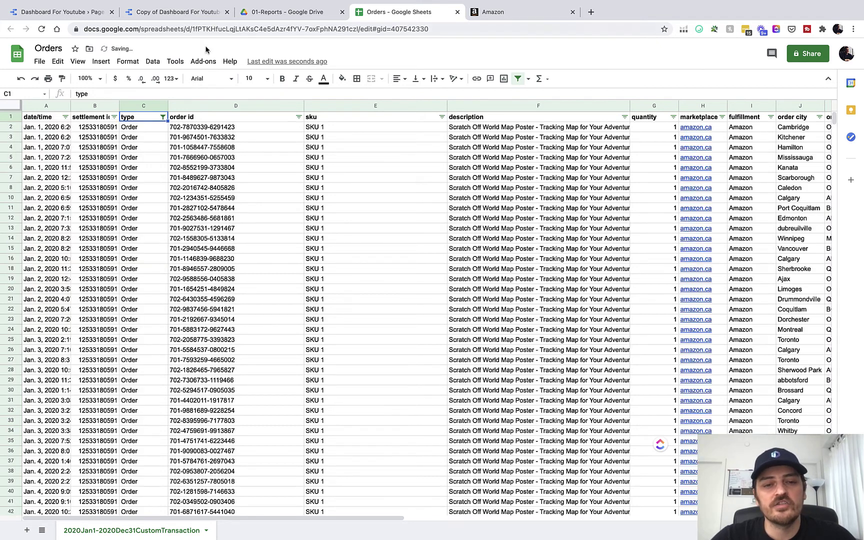
# - Return to the dashboard copy, save the Order/Refund/Adjustment filter and narrow the pivot table to less than half its width
pyautogui.click(215, 14)
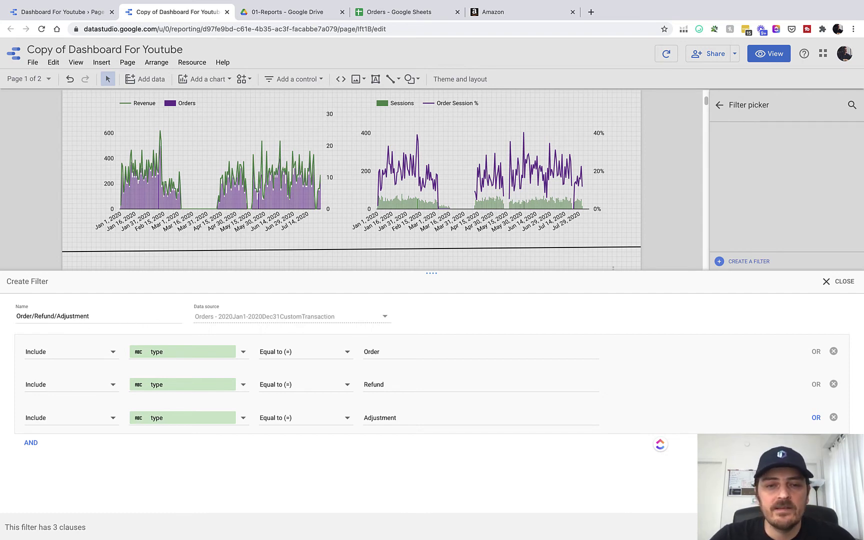
pyautogui.click(840, 527)
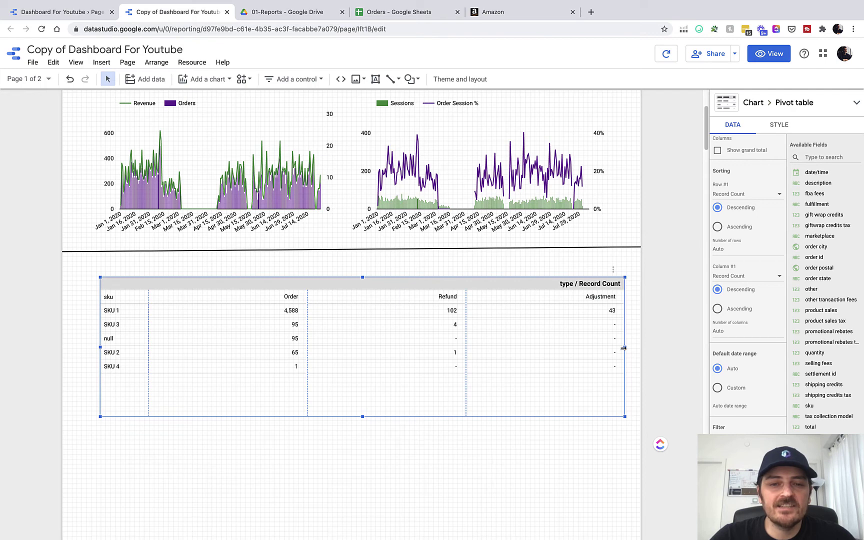
pyautogui.moveTo(624, 347); pyautogui.dragTo(326, 366)
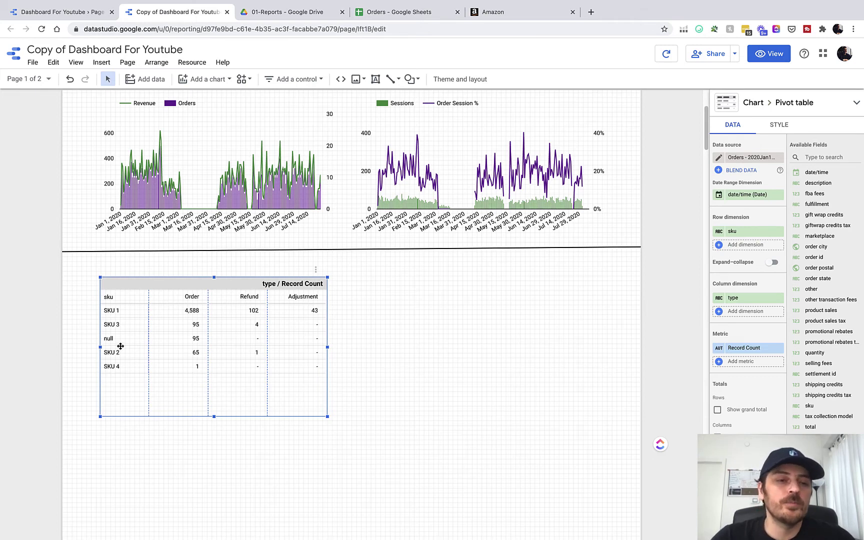
# - Switch to the Orders spreadsheet, keep the type filter on Adjustment, Order and Refund, and filter the sku column to show only blanks
pyautogui.click(394, 15)
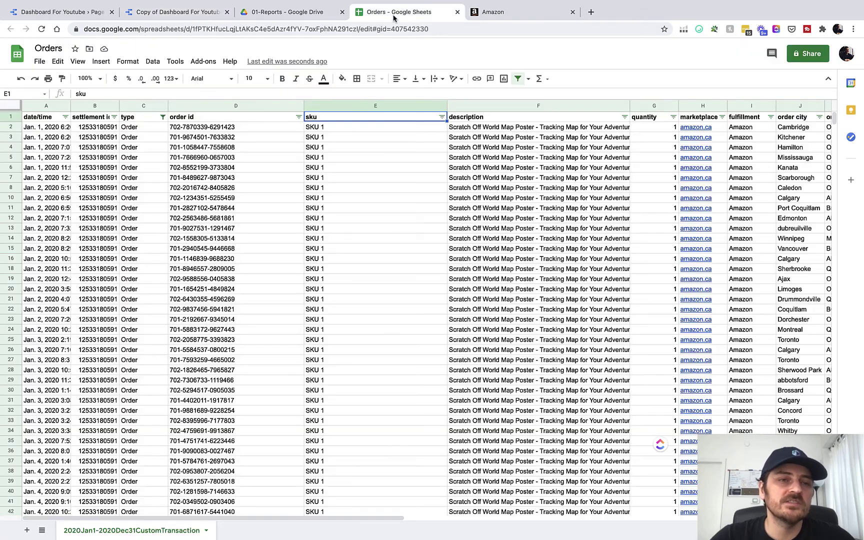
pyautogui.click(162, 117)
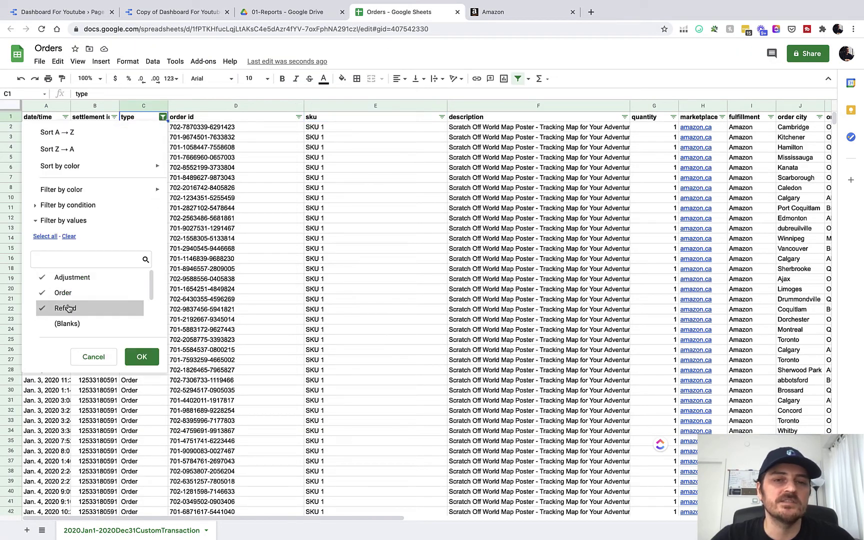
pyautogui.click(141, 361)
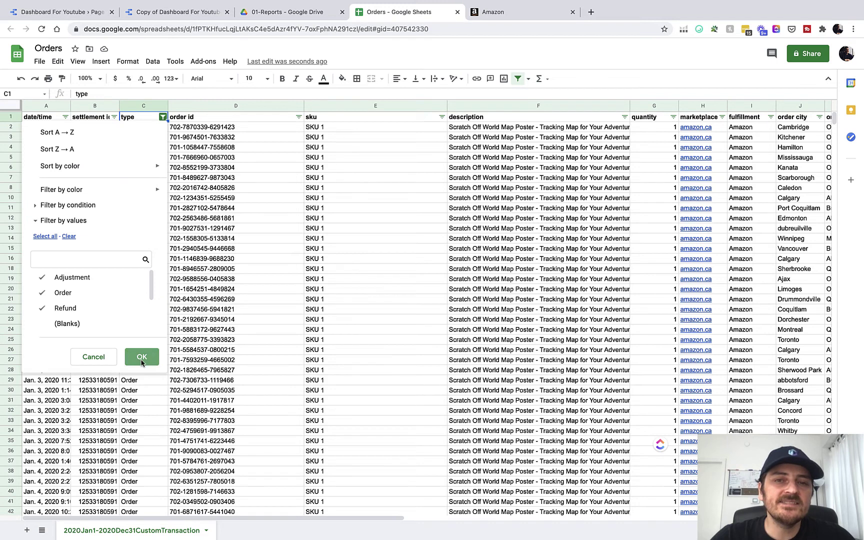
pyautogui.click(441, 118)
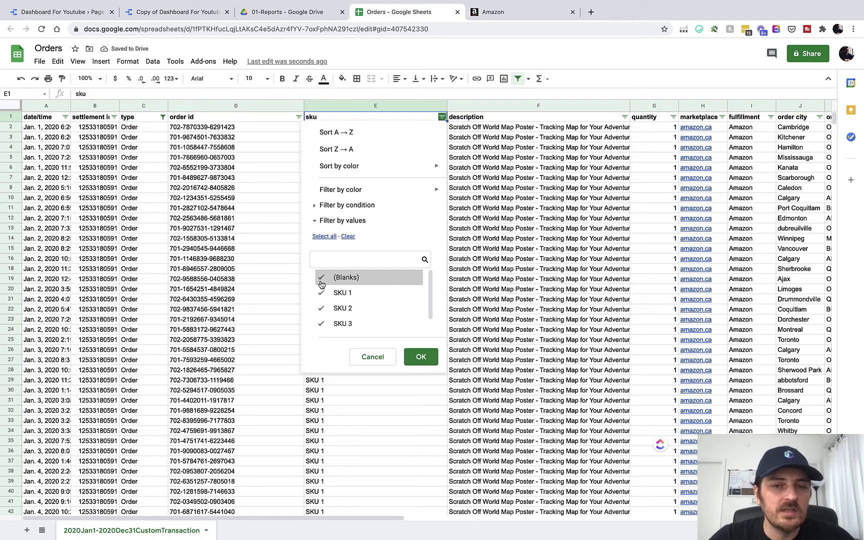
pyautogui.click(347, 236)
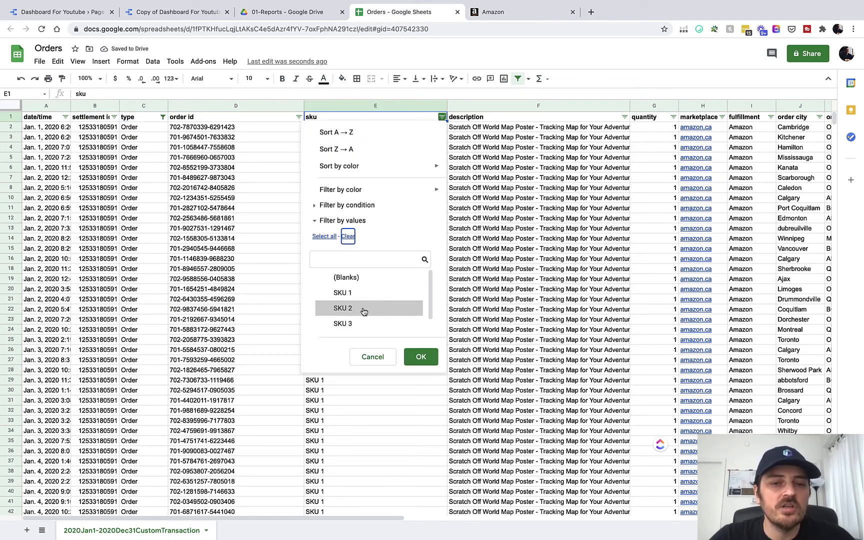
pyautogui.scroll(-1, 363, 311)
pyautogui.scroll(1, 360, 313)
pyautogui.click(345, 278)
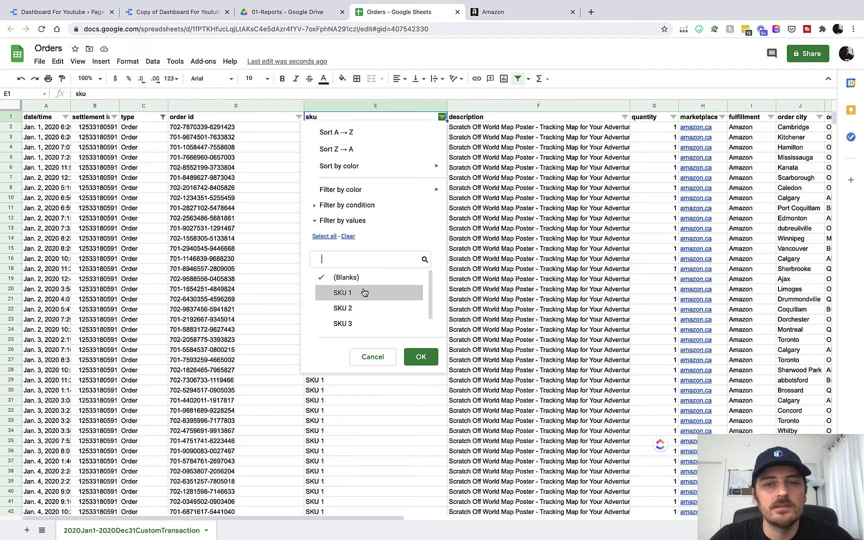
pyautogui.click(421, 357)
# - Check which description values occur in the rows without a SKU, leaving the description column unfiltered
pyautogui.click(464, 131)
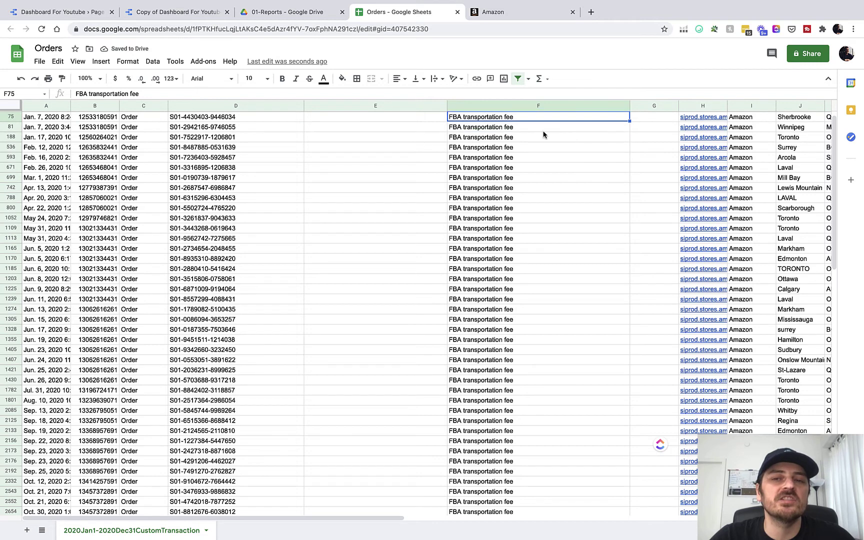
pyautogui.click(625, 117)
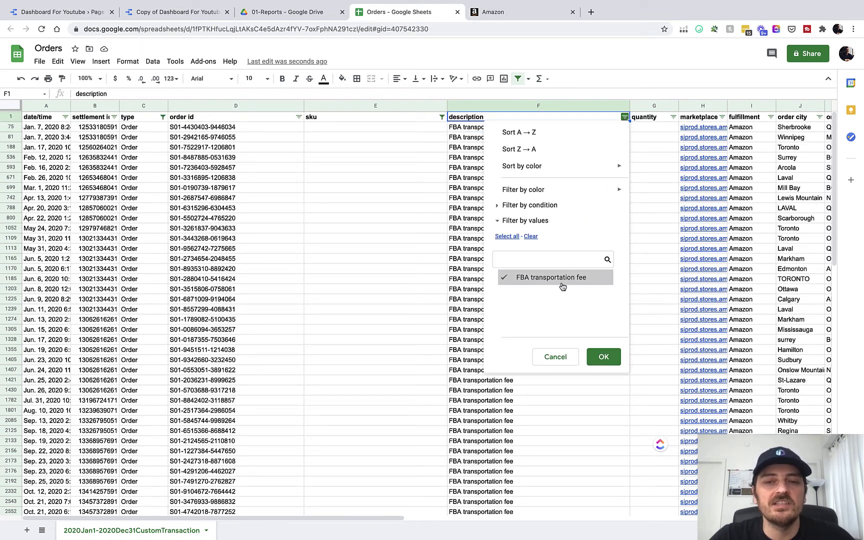
pyautogui.click(556, 358)
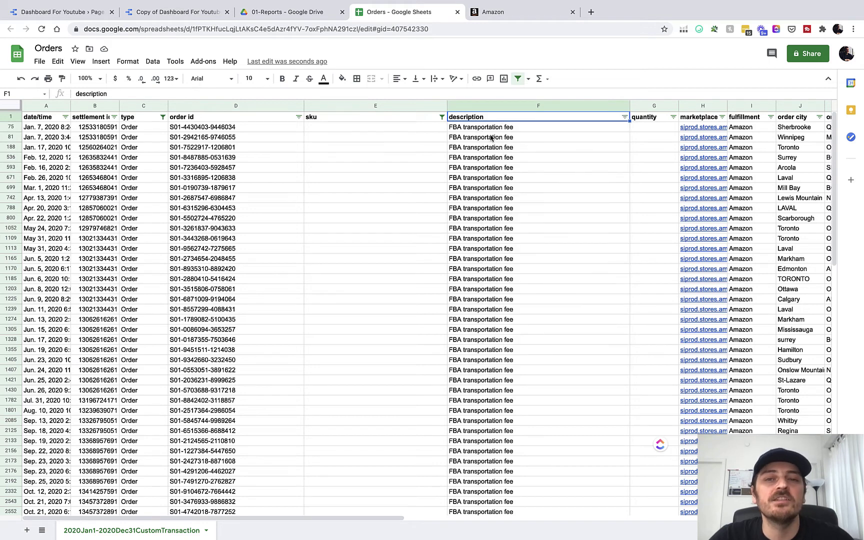
# - Back in the dashboard copy, create a second pivot table filter named No SKU and set its clause to Exclude
pyautogui.press('super+2')
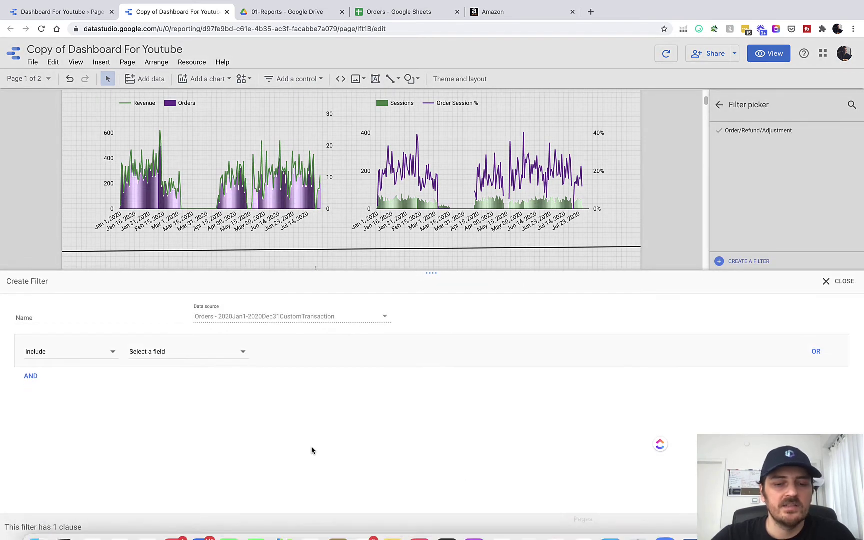
pyautogui.click(79, 320)
pyautogui.write('No SKU')
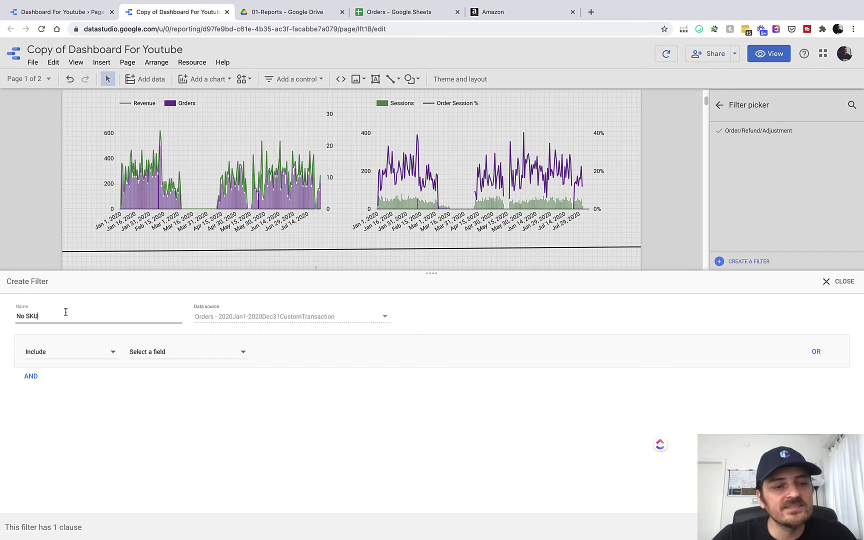
pyautogui.click(57, 358)
pyautogui.click(54, 375)
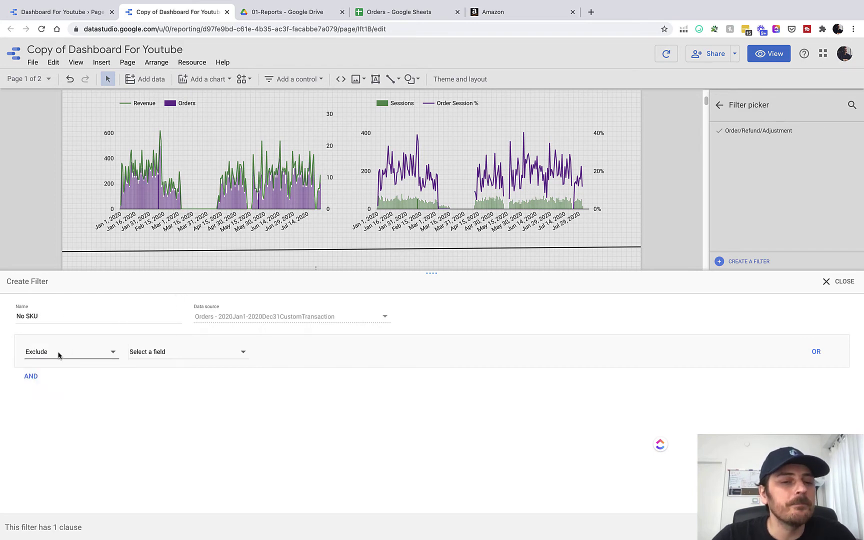
# - Set the No SKU filter's condition to sku Is Null and save it to the pivot table
pyautogui.click(185, 350)
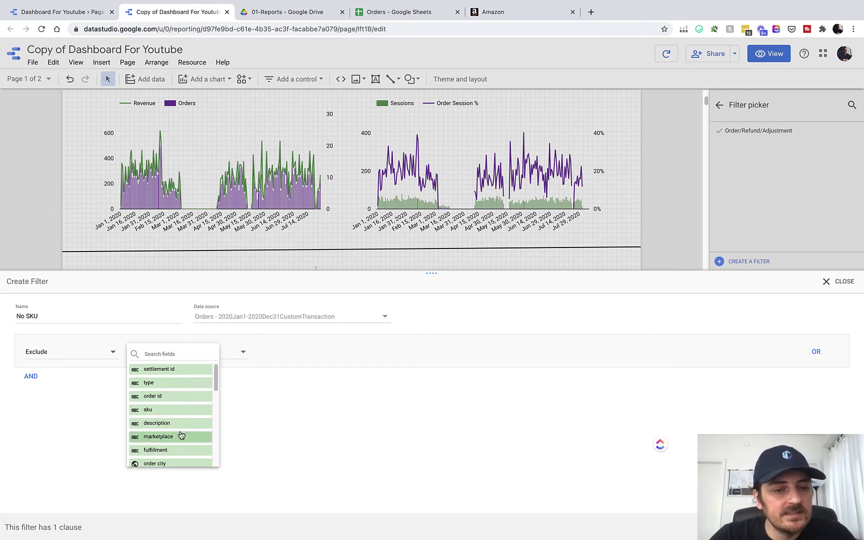
pyautogui.scroll(-1, 180, 447)
pyautogui.scroll(-1, 180, 440)
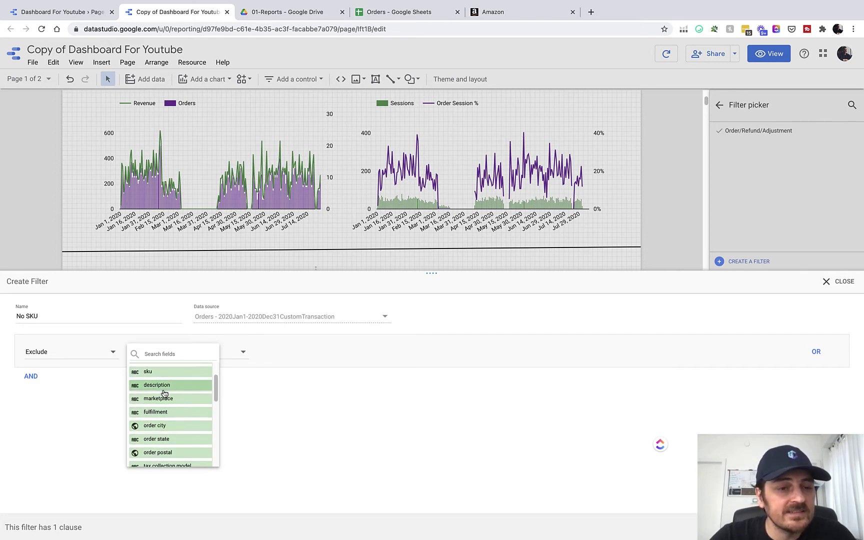
pyautogui.scroll(1, 166, 391)
pyautogui.click(148, 381)
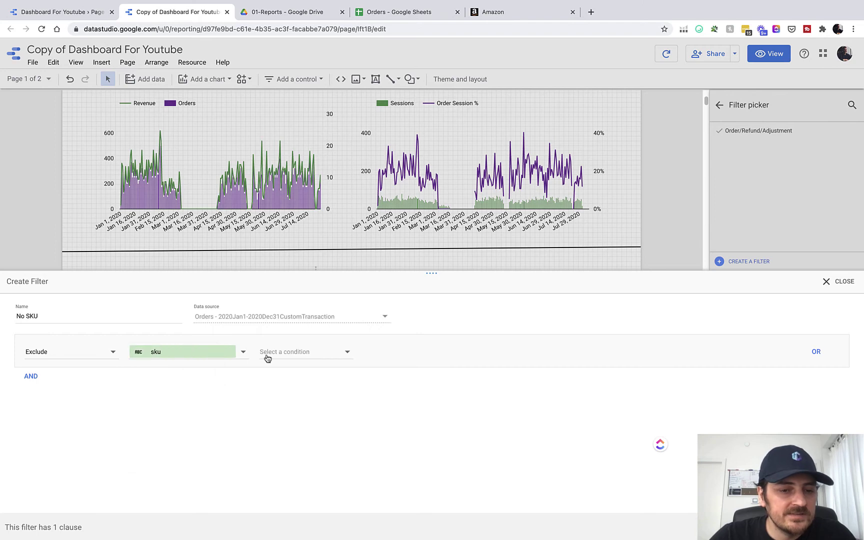
pyautogui.click(305, 353)
pyautogui.click(272, 494)
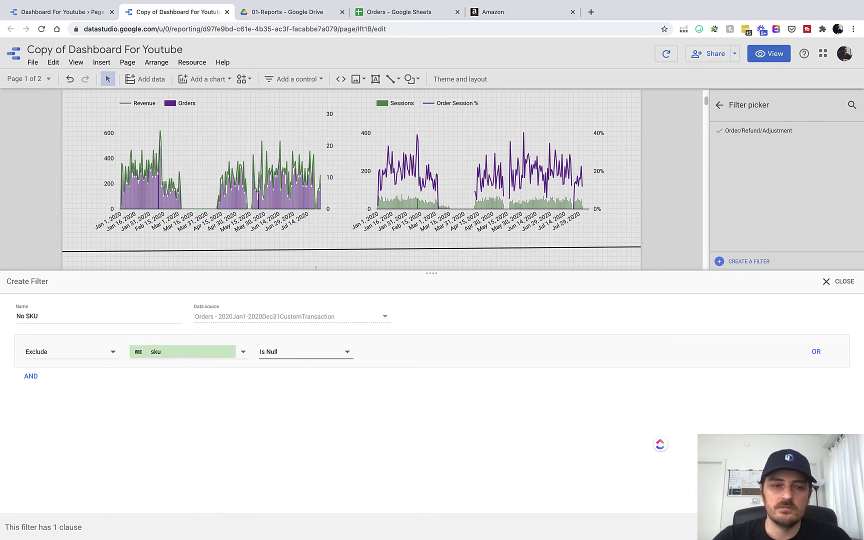
pyautogui.click(840, 527)
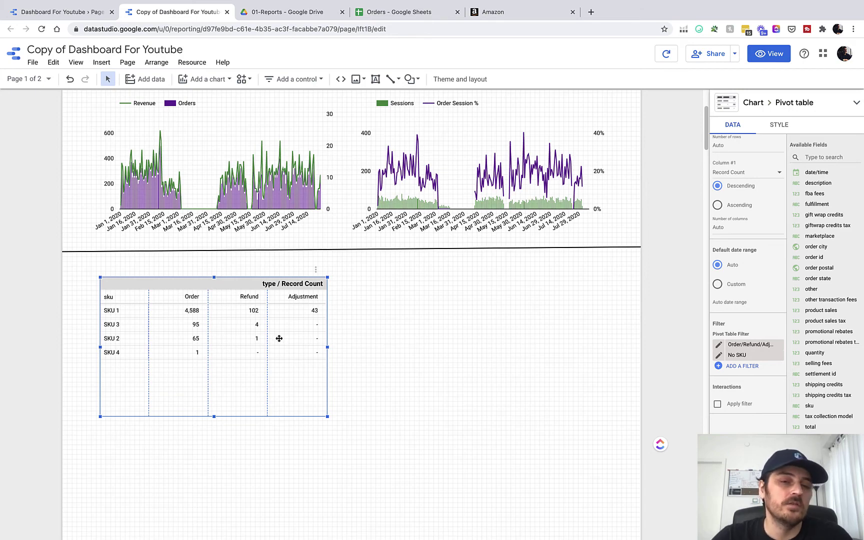
# - Examine the SKU pivot table's styling in the original Dashboard For Youtube, and return to the copy
pyautogui.click(59, 12)
pyautogui.scroll(-1, 281, 390)
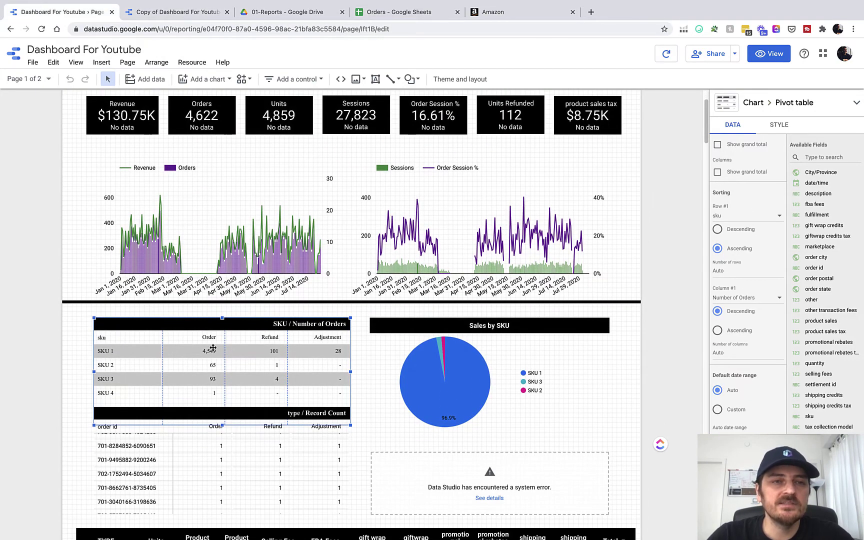
pyautogui.click(182, 15)
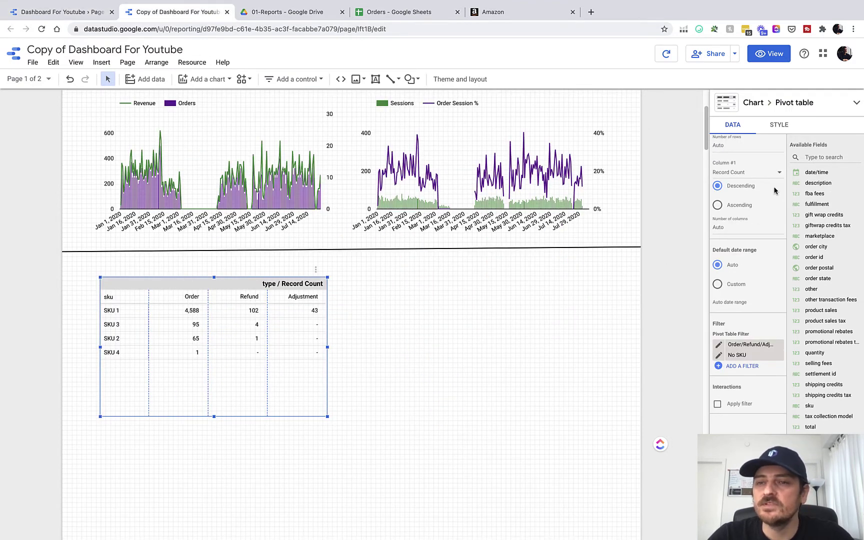
# - Set the pivot table's header font color to white
pyautogui.click(780, 125)
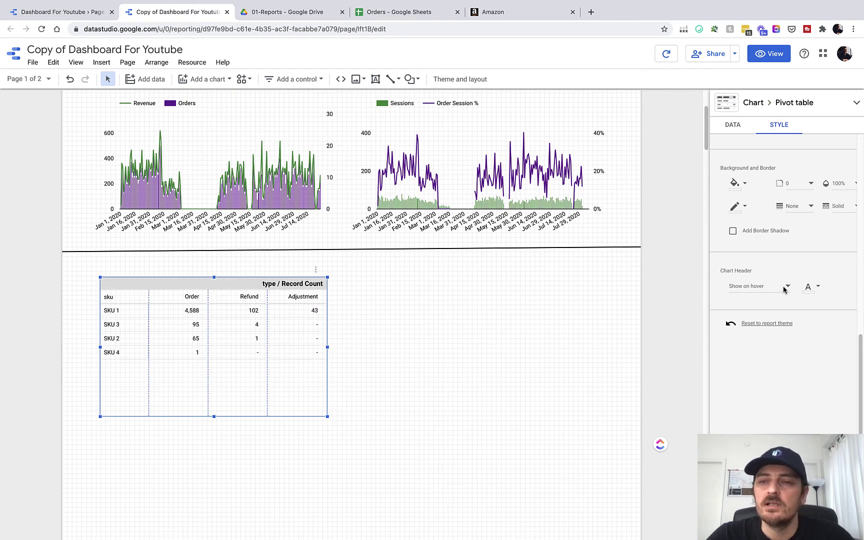
pyautogui.scroll(10, 784, 289)
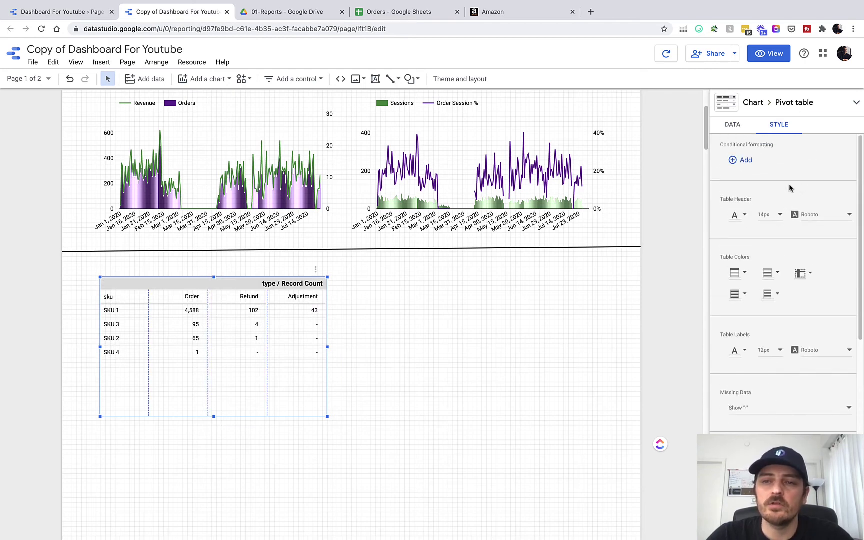
pyautogui.click(745, 216)
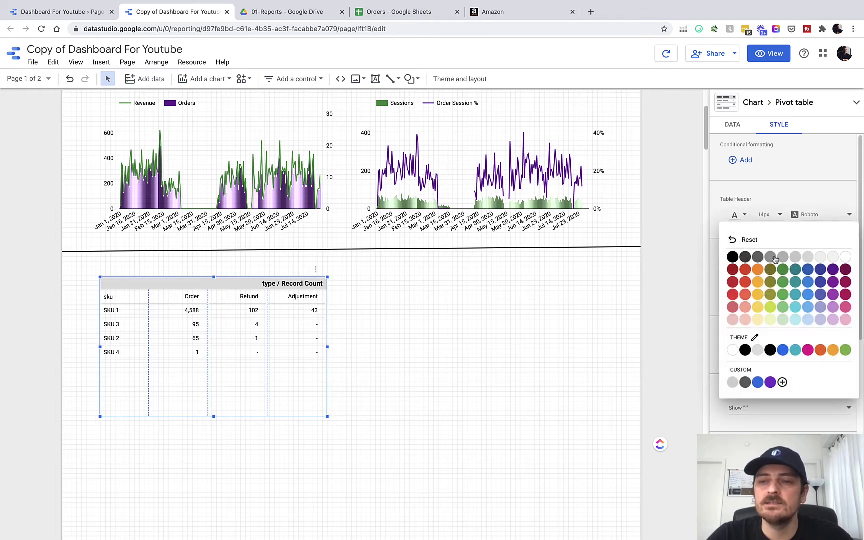
pyautogui.click(845, 258)
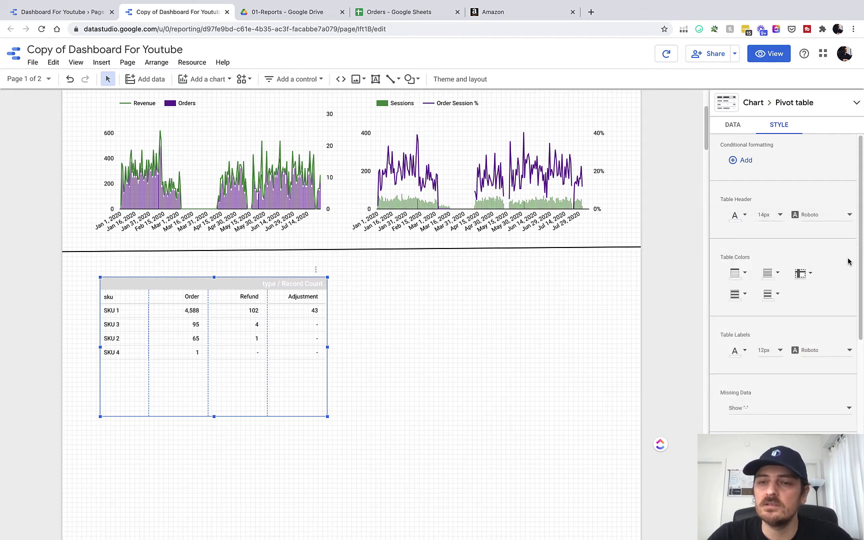
# - Set the pivot table's header background to black and its header font to Times New Roman
pyautogui.scroll(-1, 815, 290)
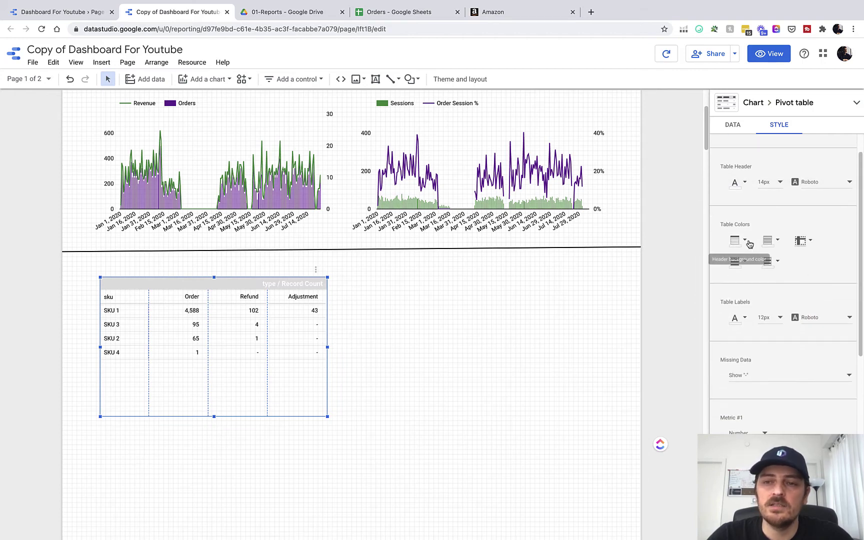
pyautogui.click(745, 242)
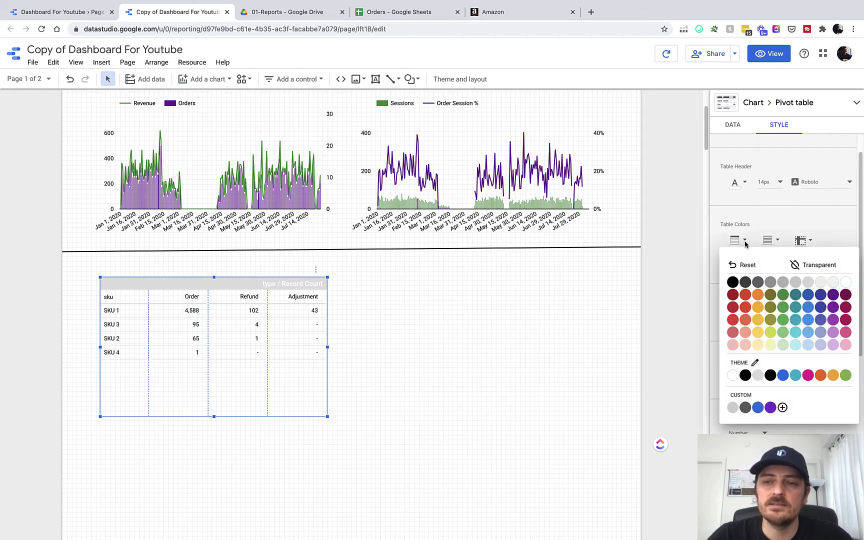
pyautogui.click(734, 283)
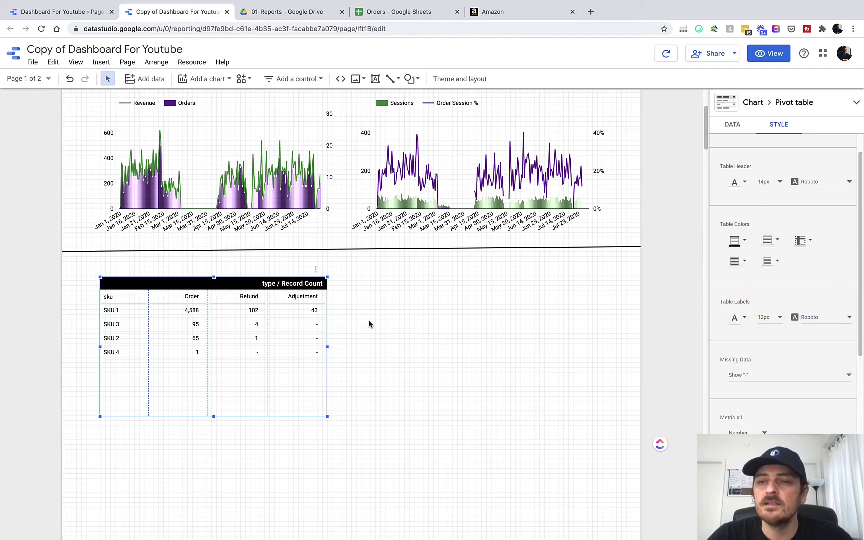
pyautogui.click(828, 183)
pyautogui.scroll(-2, 821, 243)
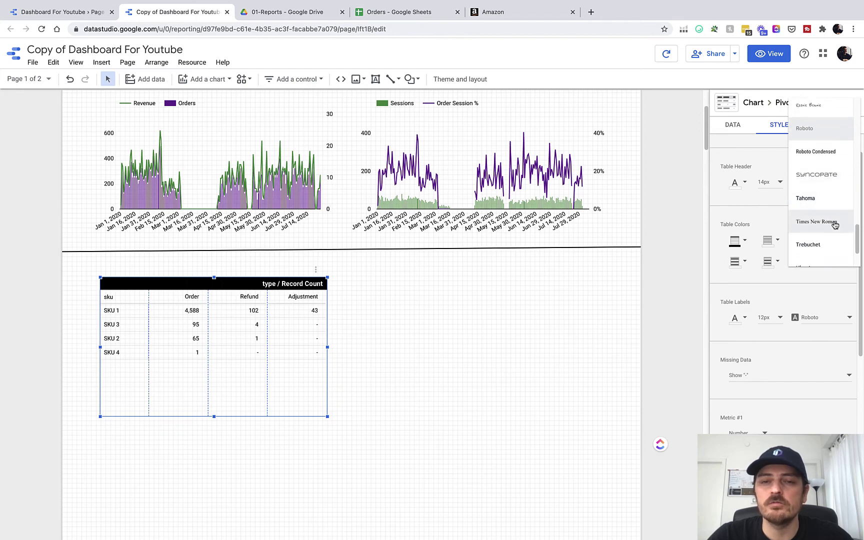
pyautogui.click(812, 223)
# - Shorten the pivot table's frame to remove most of the empty space below the last SKU row
pyautogui.scroll(-3, 793, 350)
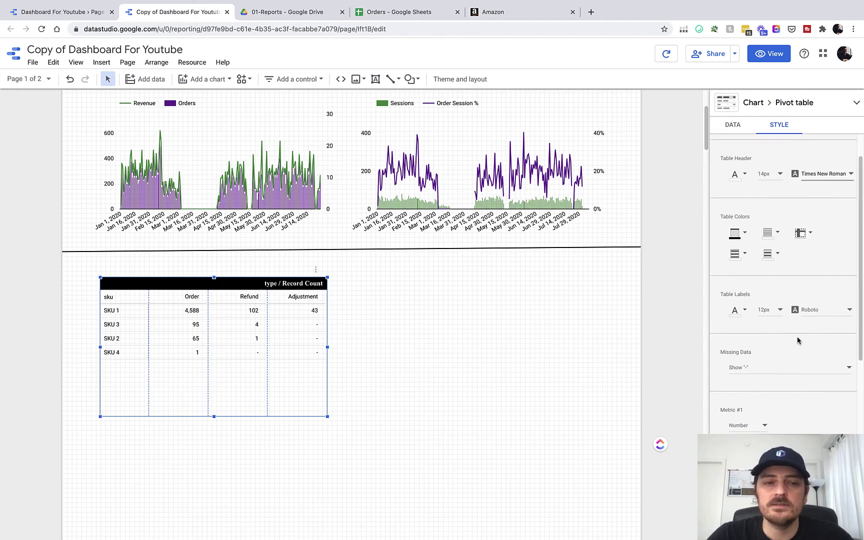
pyautogui.scroll(-1, 773, 305)
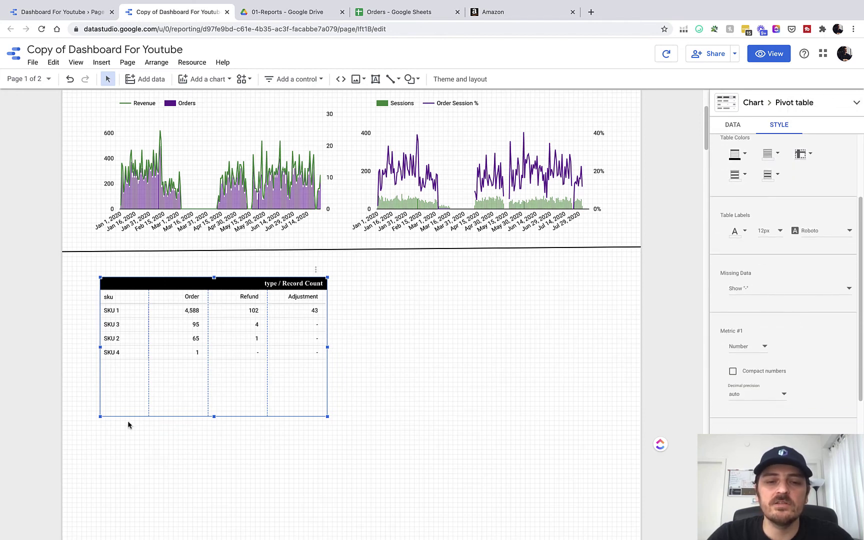
pyautogui.moveTo(328, 417); pyautogui.dragTo(327, 379)
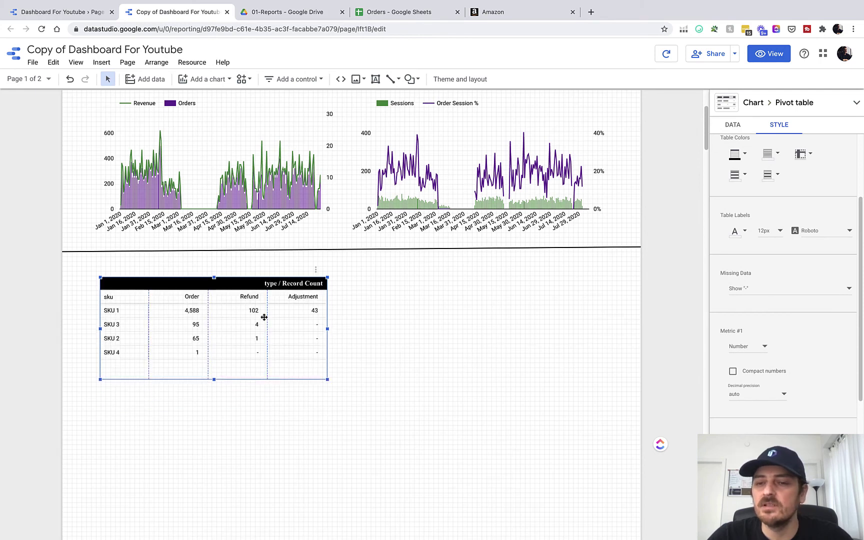
# - Shade the pivot table's odd rows gray and shrink its frame slightly to fit the rows
pyautogui.scroll(-1, 813, 345)
pyautogui.scroll(-4, 812, 345)
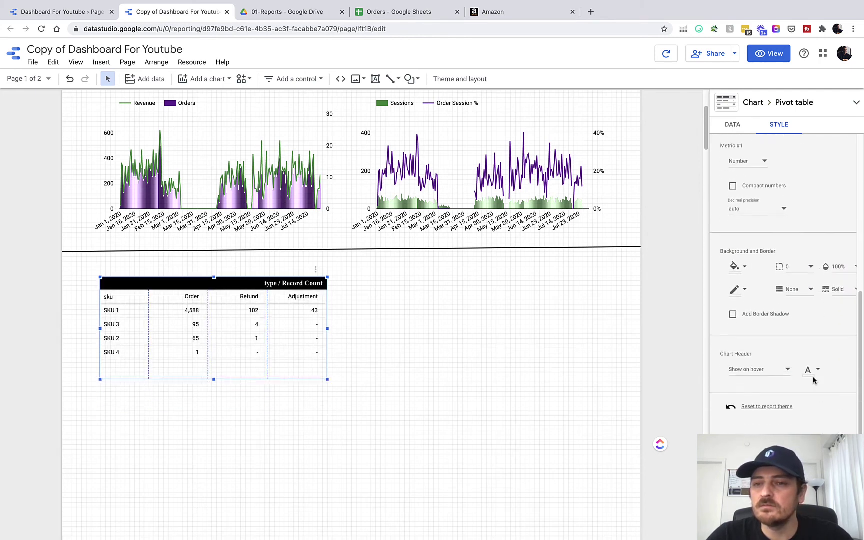
pyautogui.scroll(9, 820, 335)
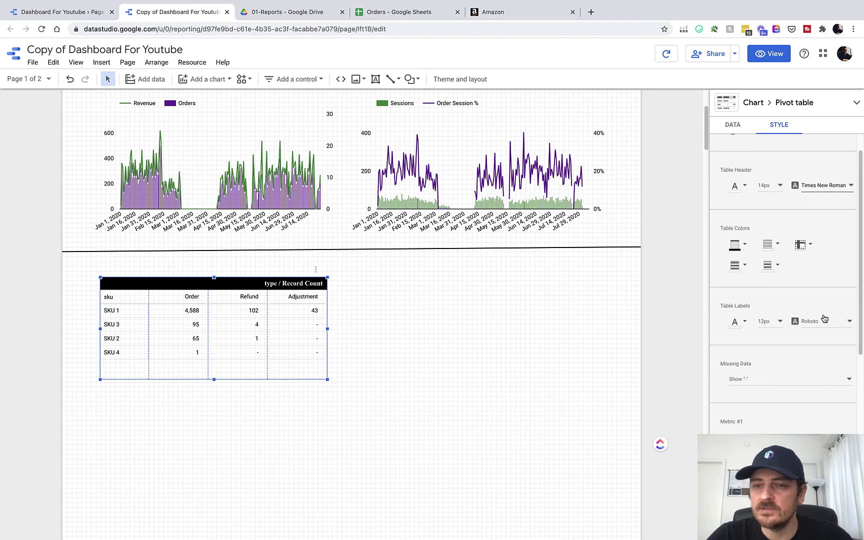
pyautogui.click(744, 266)
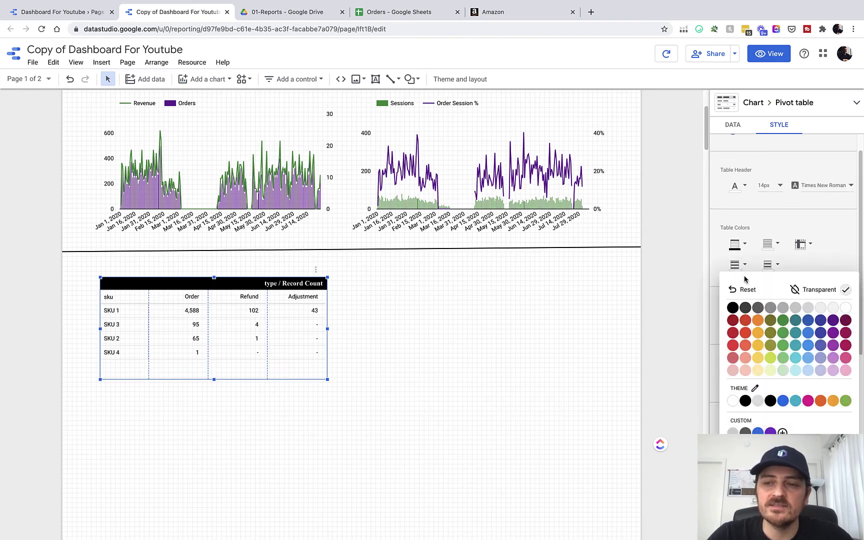
pyautogui.click(783, 309)
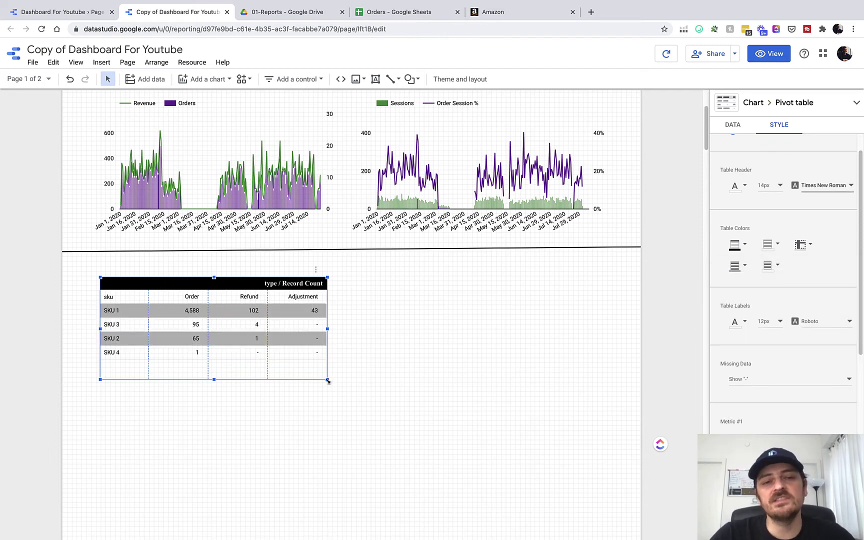
pyautogui.moveTo(328, 380); pyautogui.dragTo(326, 372)
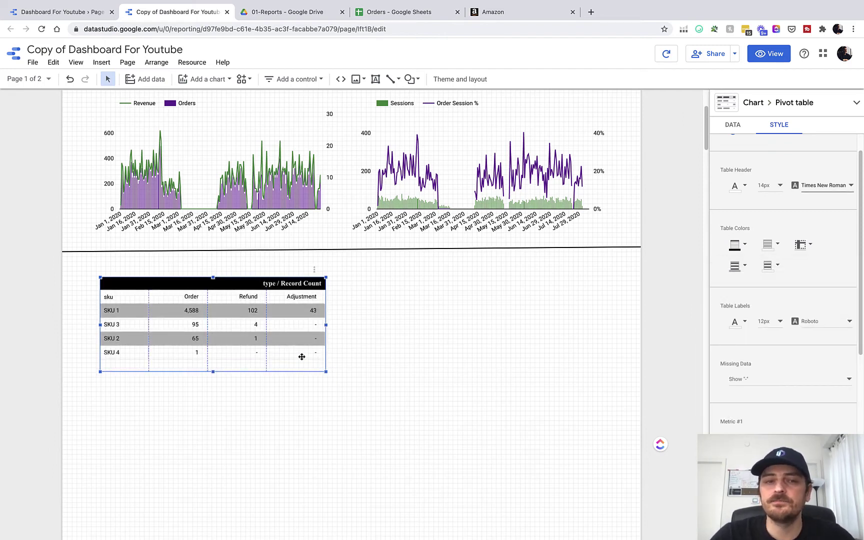
# - Rename the pivot table's column dimension type as Amazon Orders
pyautogui.click(734, 126)
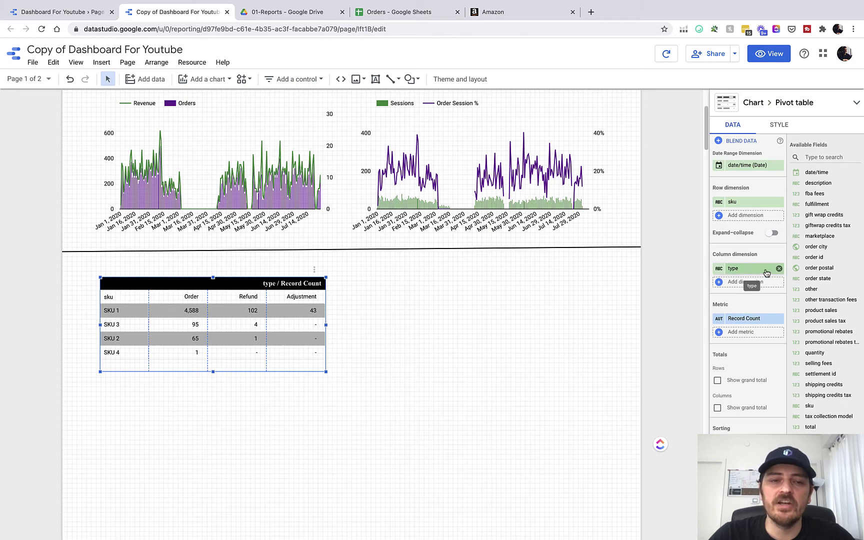
pyautogui.click(719, 269)
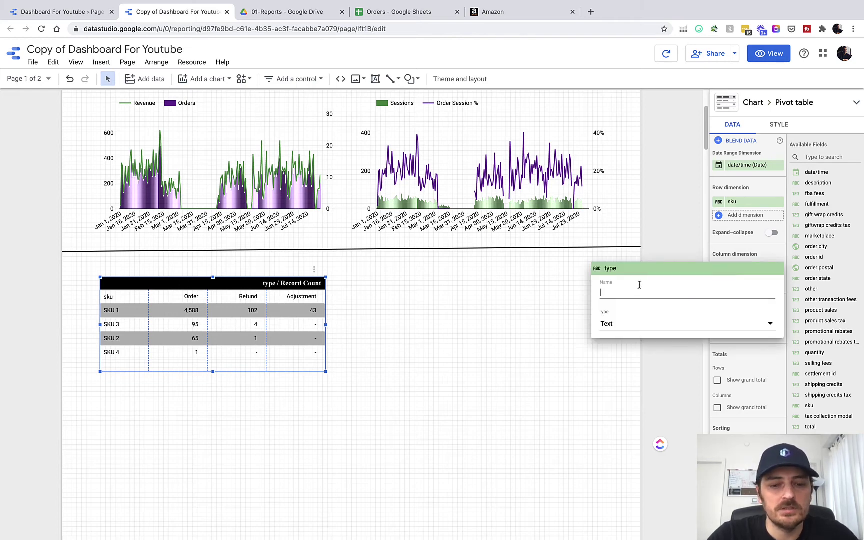
pyautogui.write('T')
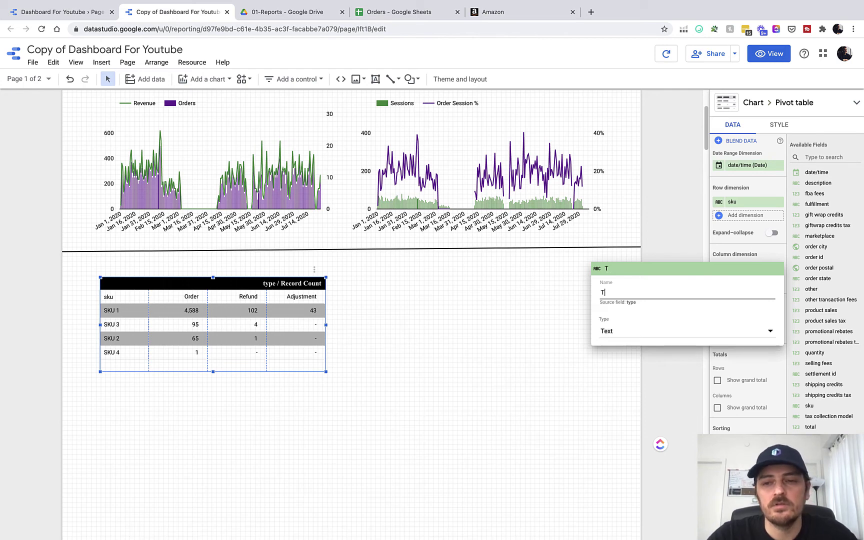
pyautogui.write('ype')
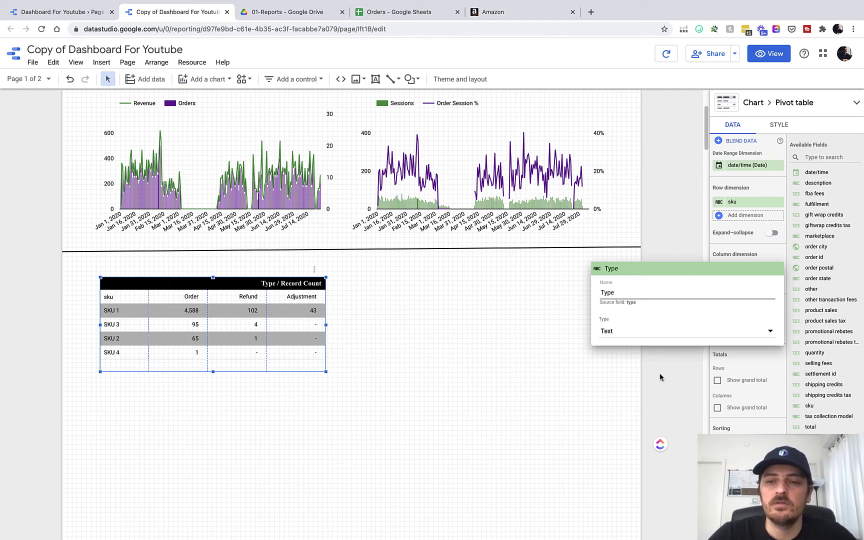
pyautogui.doubleClick(607, 294)
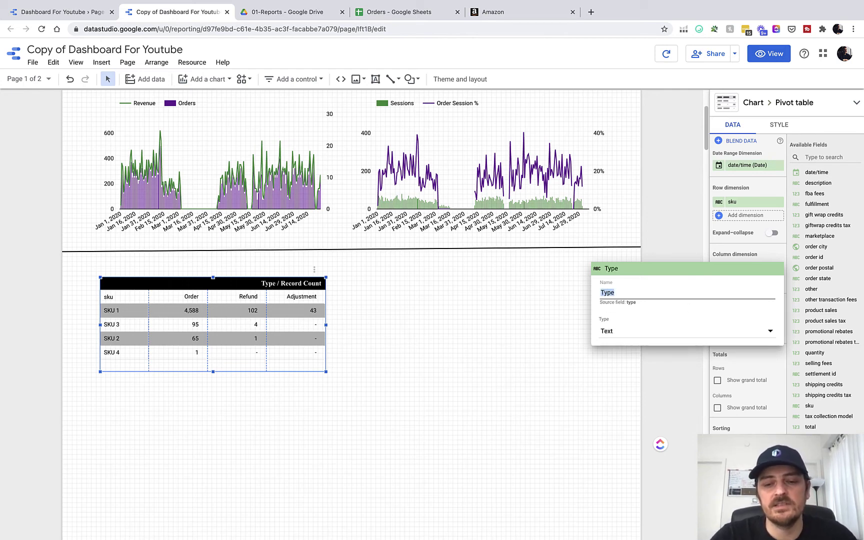
pyautogui.write('Amazon Order')
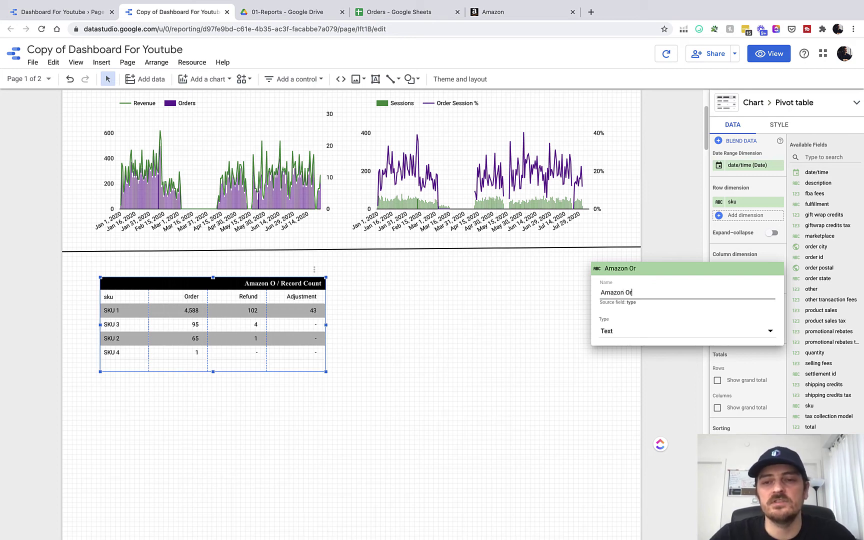
pyautogui.write('s')
pyautogui.click(658, 242)
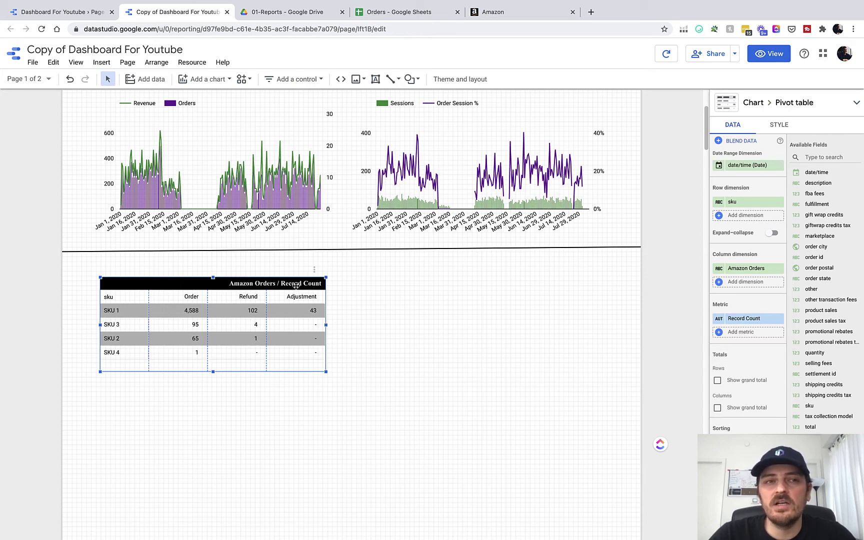
# - Compare with the SKU pivot table in the original Dashboard For Youtube, and return to the copy's pivot table settings
pyautogui.click(67, 13)
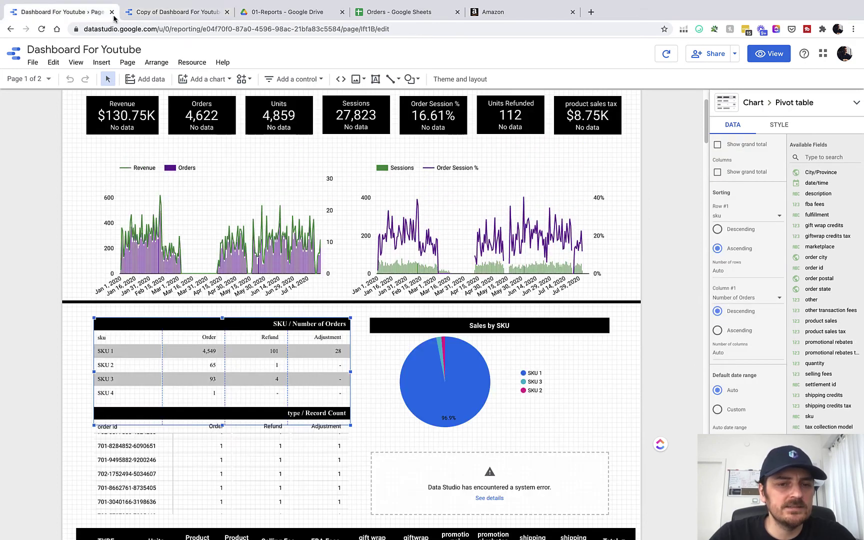
pyautogui.click(167, 15)
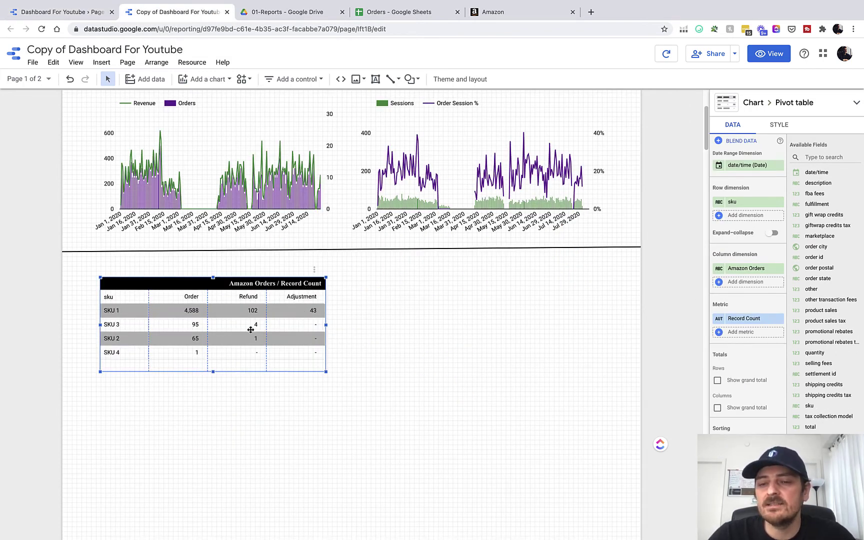
pyautogui.scroll(-1, 747, 300)
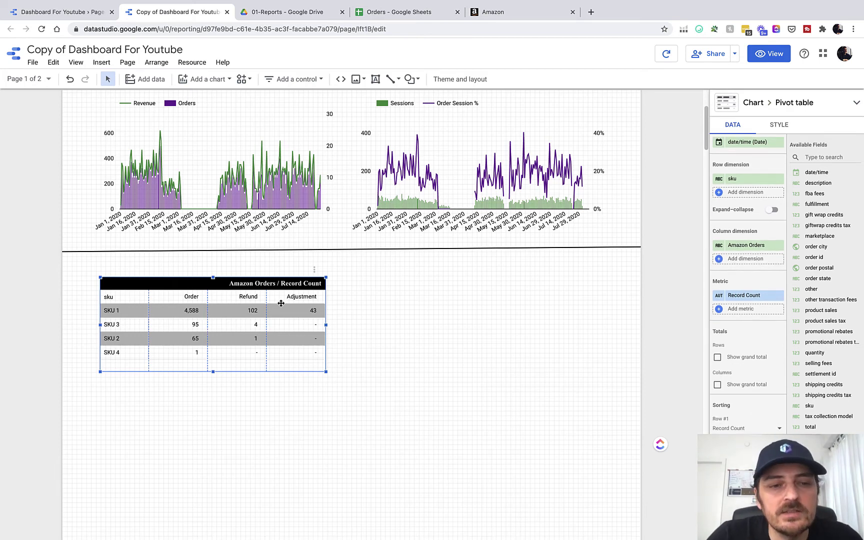
# - Preview the report in viewing mode and choose Dec 1, 2020 as the start of its date range
pyautogui.click(769, 54)
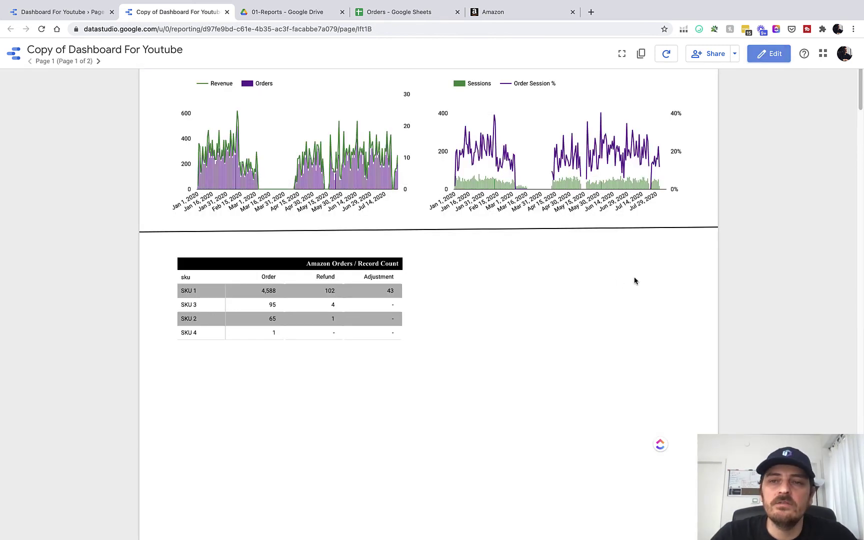
pyautogui.scroll(3, 635, 280)
pyautogui.click(656, 103)
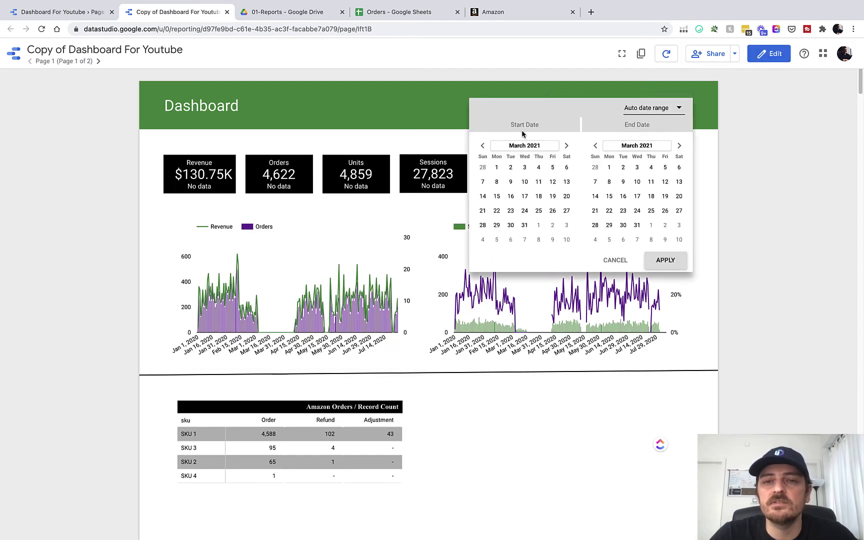
pyautogui.click(483, 147)
pyautogui.click(483, 146)
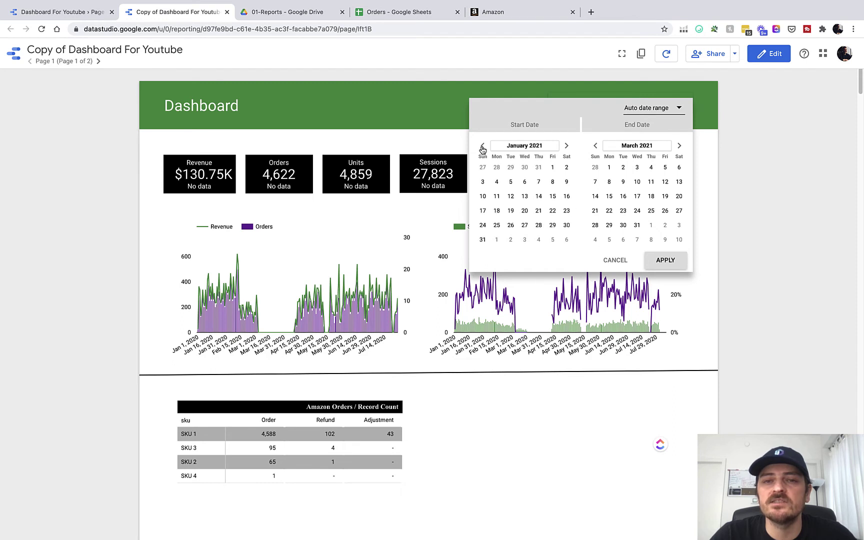
pyautogui.click(483, 146)
pyautogui.click(511, 167)
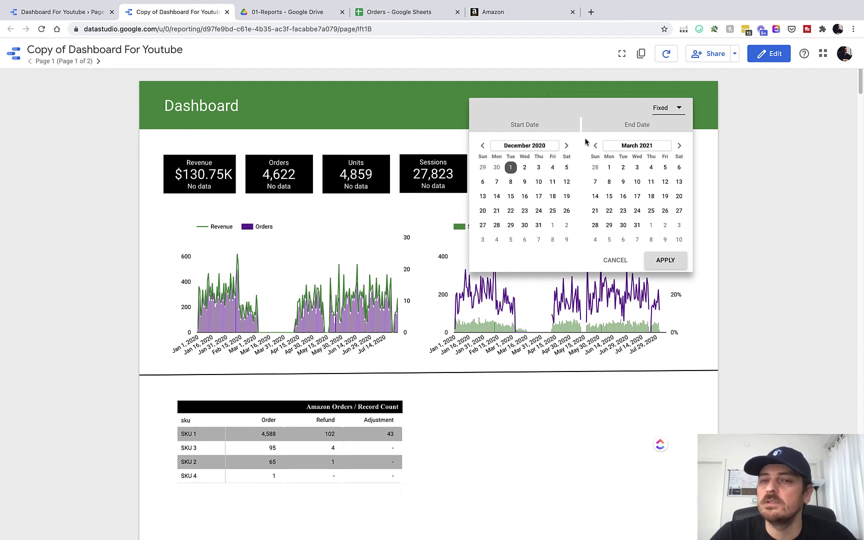
# - Apply Dec 31, 2020 as the end date to check the filtered dashboard, and return to editing mode
pyautogui.click(595, 146)
pyautogui.click(595, 146)
pyautogui.click(595, 146)
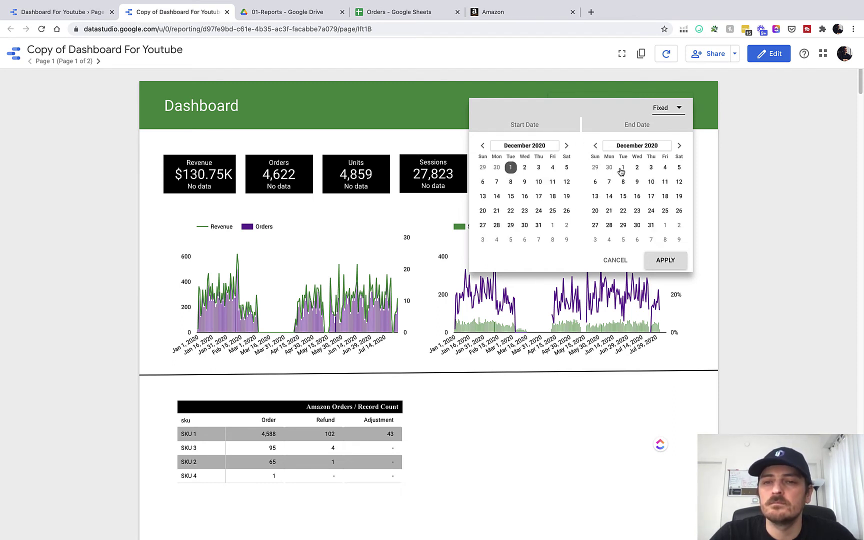
pyautogui.click(651, 226)
pyautogui.click(665, 261)
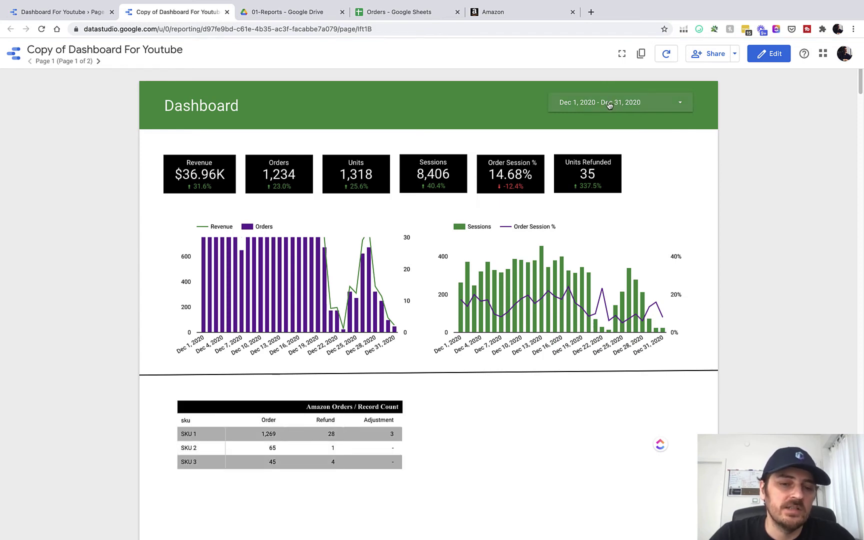
pyautogui.click(771, 54)
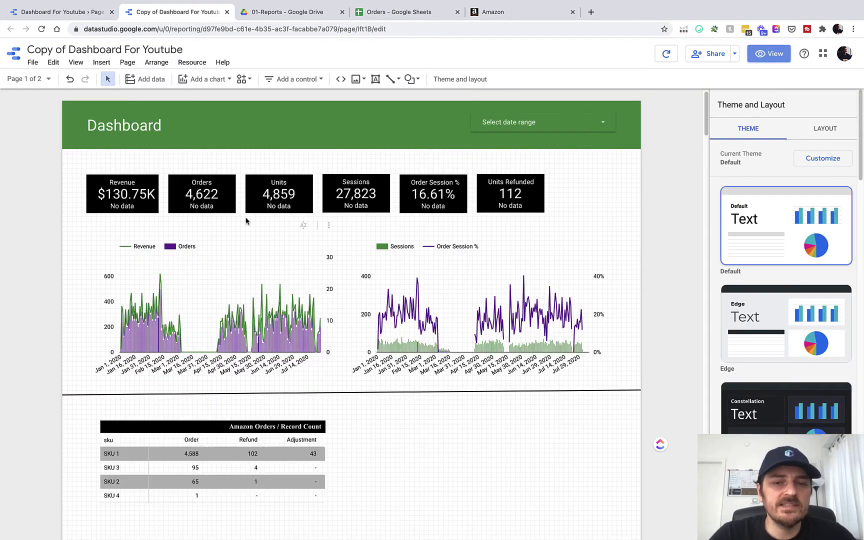
# - Examine the Sales by SKU pie chart's data setup in the original Dashboard For Youtube, and return to the copy
pyautogui.click(64, 18)
pyautogui.scroll(-2, 505, 389)
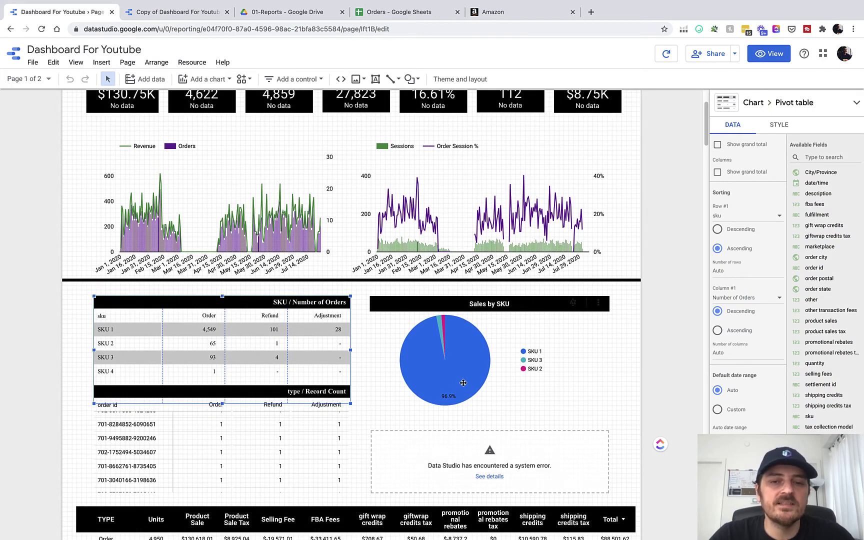
pyautogui.click(495, 329)
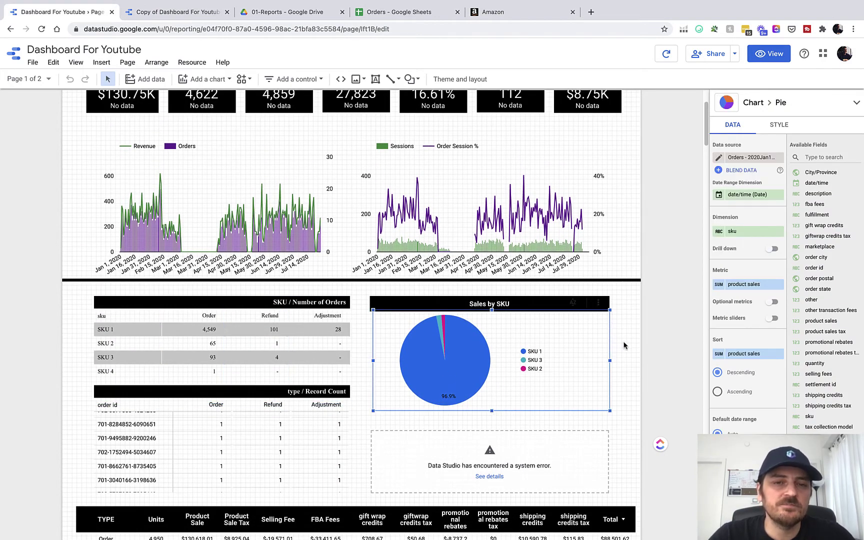
pyautogui.click(623, 344)
pyautogui.click(147, 14)
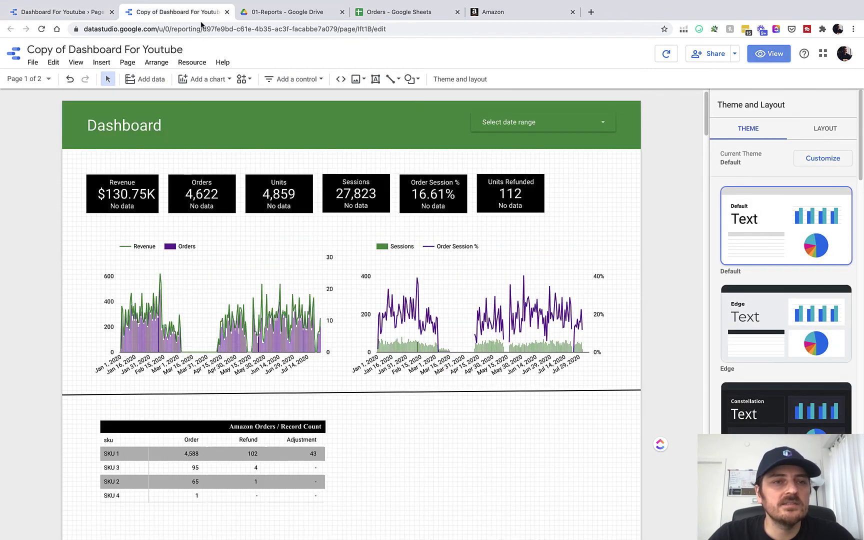
# - Add a pie chart in the empty area beside the Amazon Orders pivot table
pyautogui.scroll(-1, 439, 403)
pyautogui.click(223, 80)
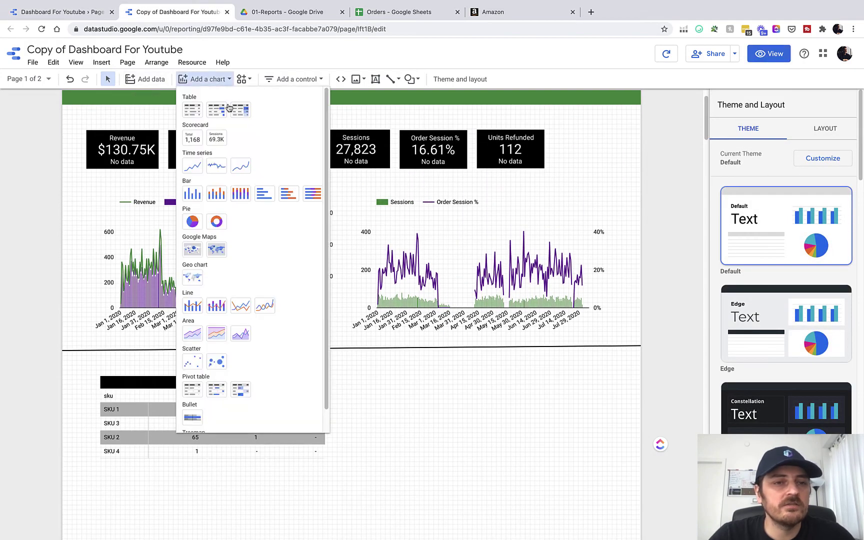
pyautogui.click(193, 222)
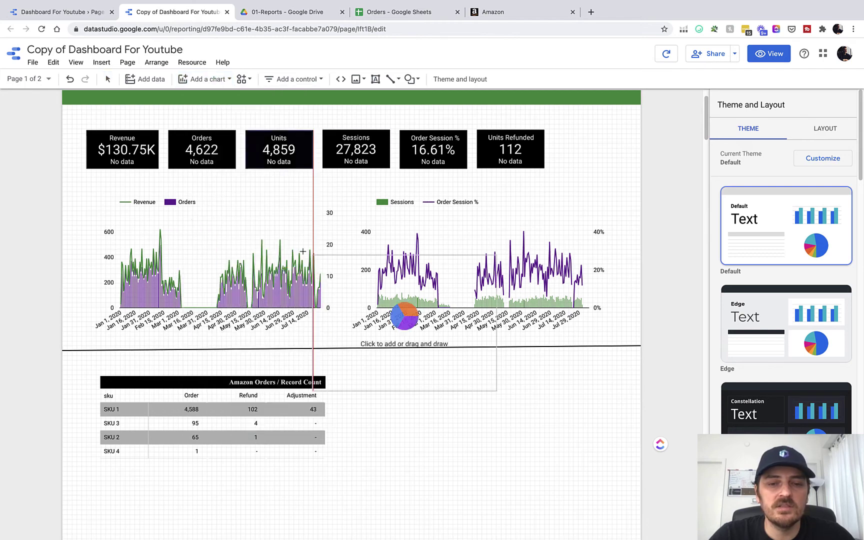
pyautogui.click(390, 390)
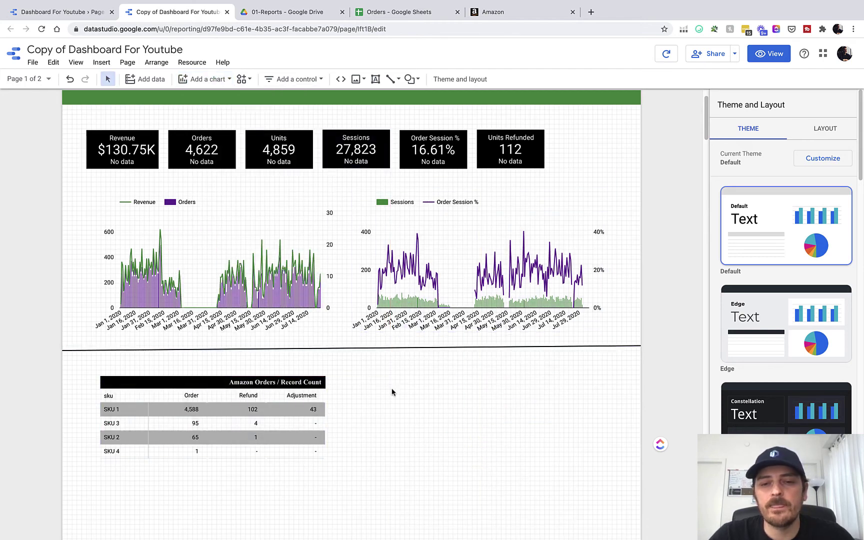
# - Set the new pie chart's dimension to sku
pyautogui.scroll(-2, 554, 299)
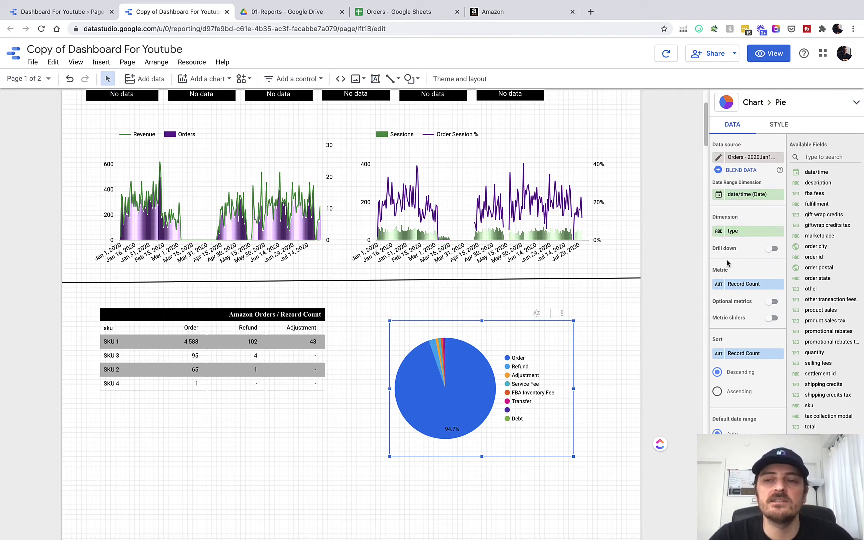
pyautogui.click(737, 232)
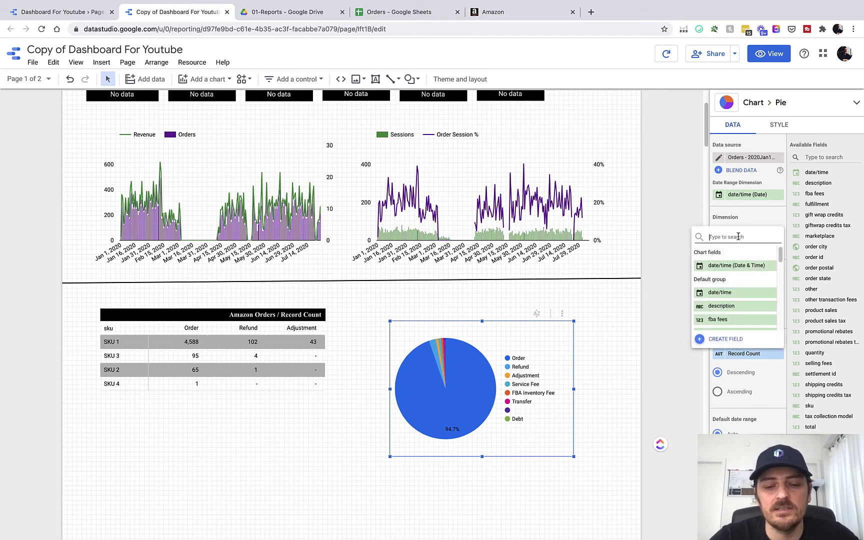
pyautogui.write('sku')
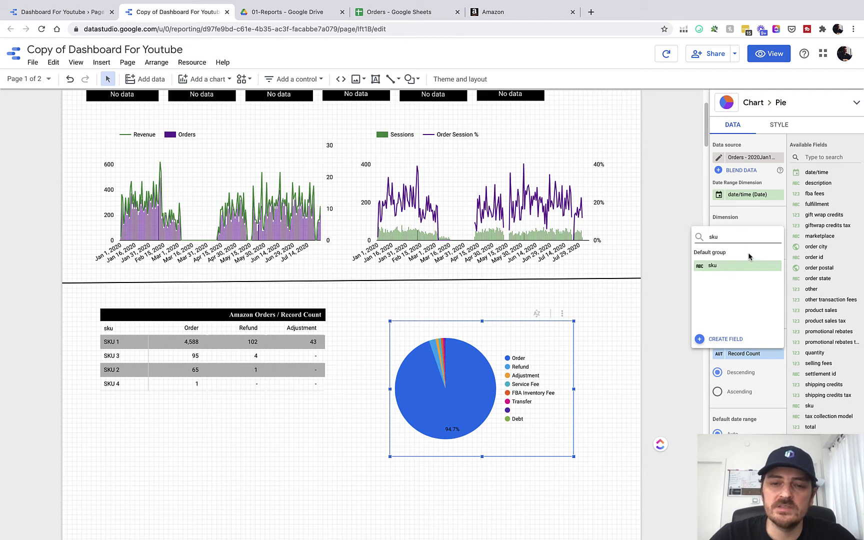
pyautogui.click(738, 275)
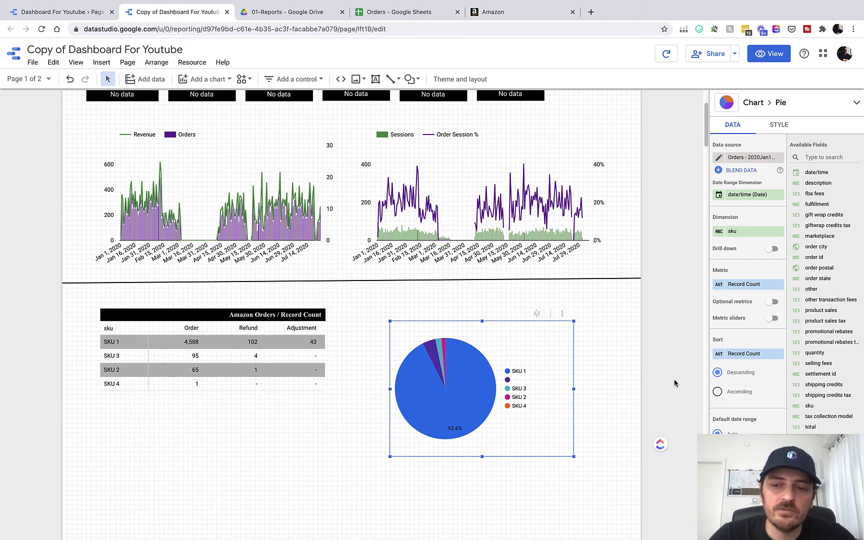
# - Apply the existing Order/Refund/Adjustment and No SKU filters to the pie chart
pyautogui.scroll(-5, 746, 313)
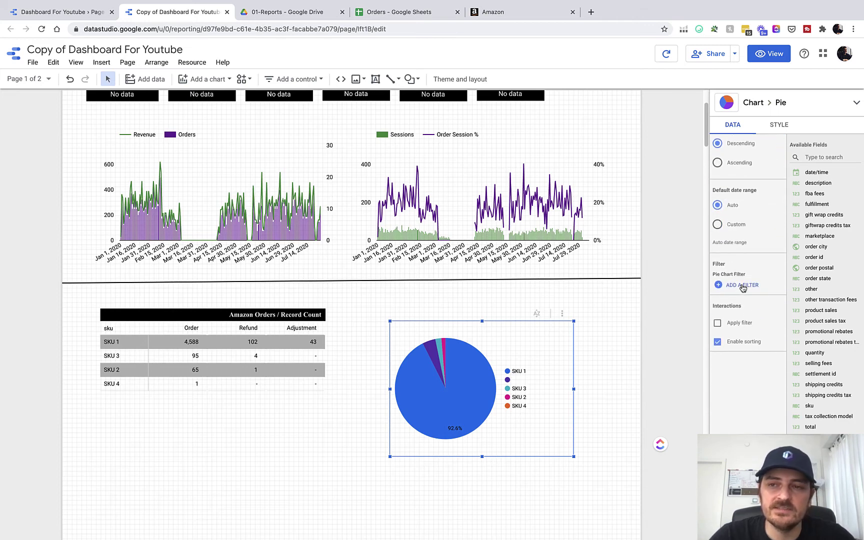
pyautogui.click(742, 287)
pyautogui.click(740, 143)
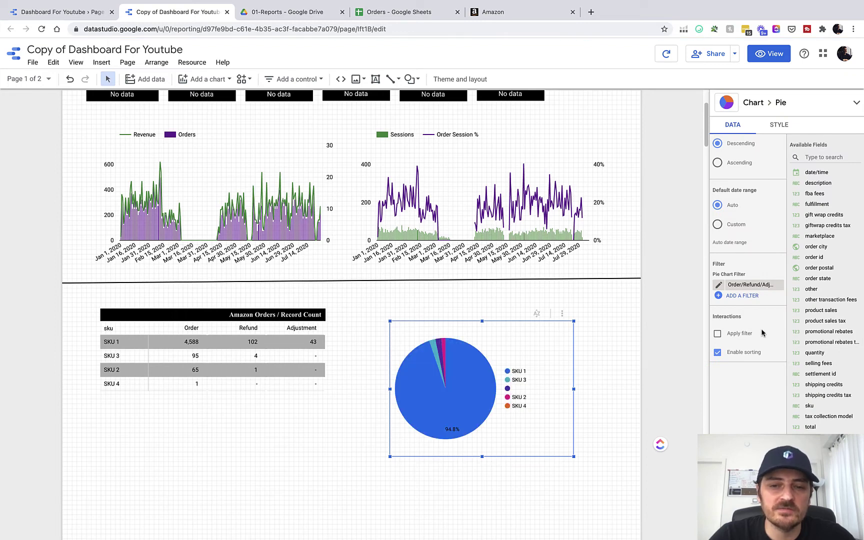
pyautogui.click(742, 296)
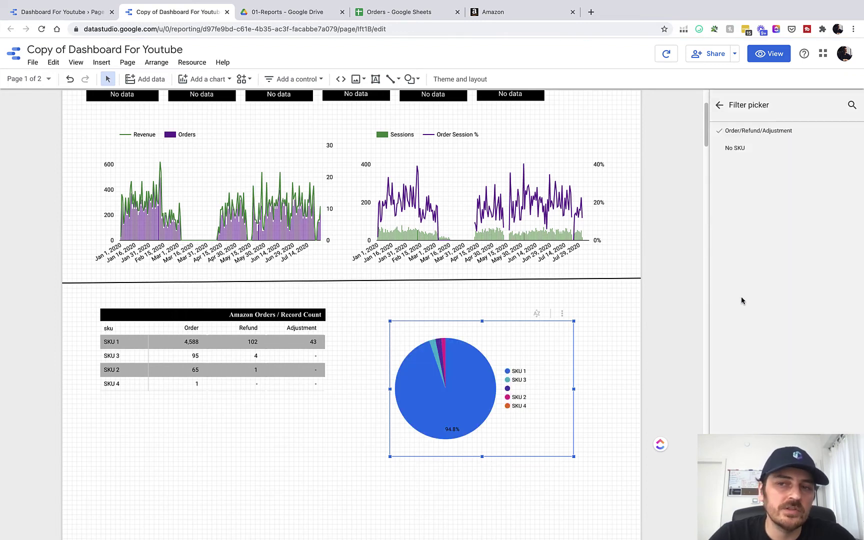
pyautogui.click(744, 151)
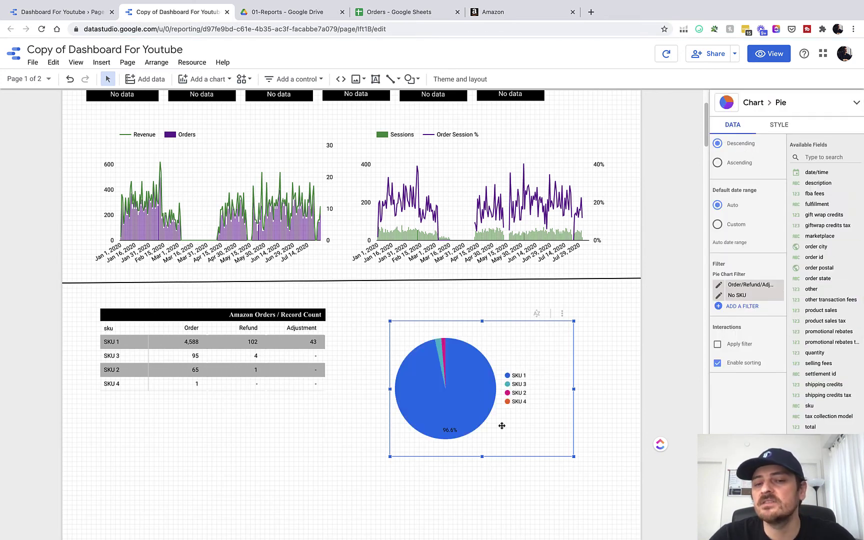
# - Change the pie chart's metric to product sales
pyautogui.scroll(3, 618, 463)
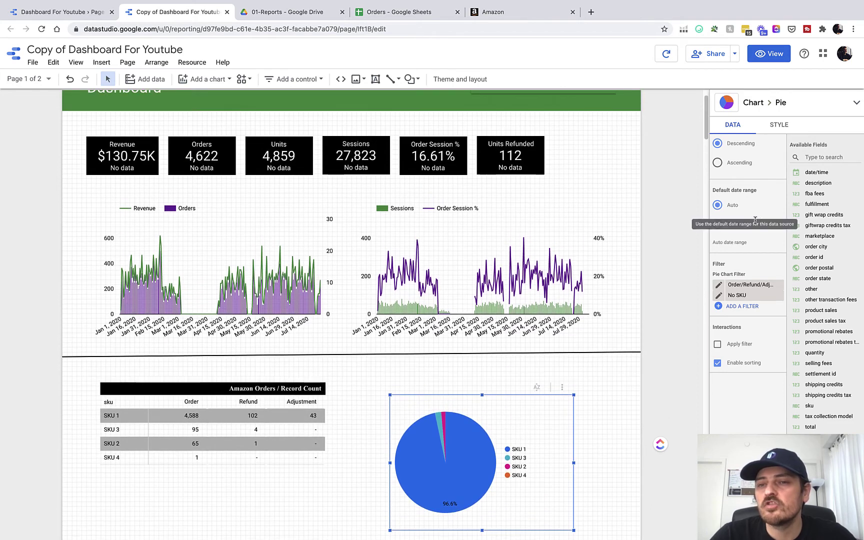
pyautogui.scroll(5, 758, 240)
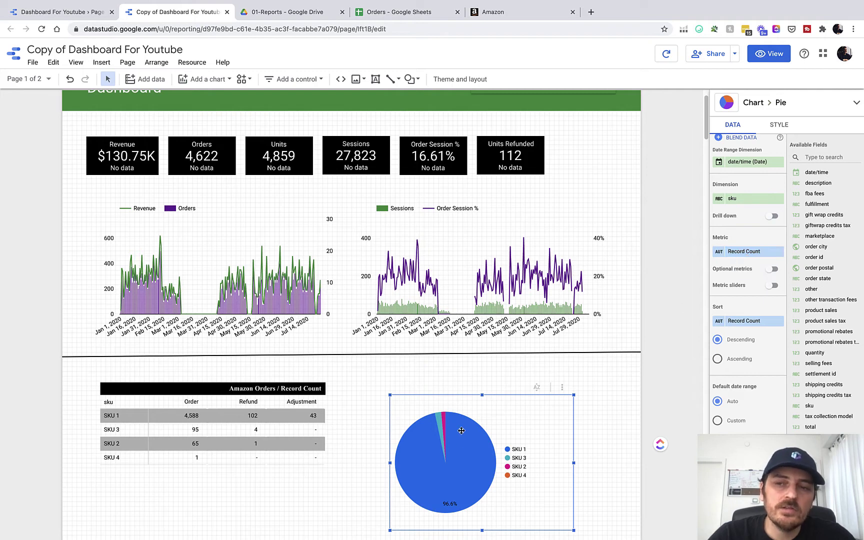
pyautogui.click(739, 251)
pyautogui.write('produ')
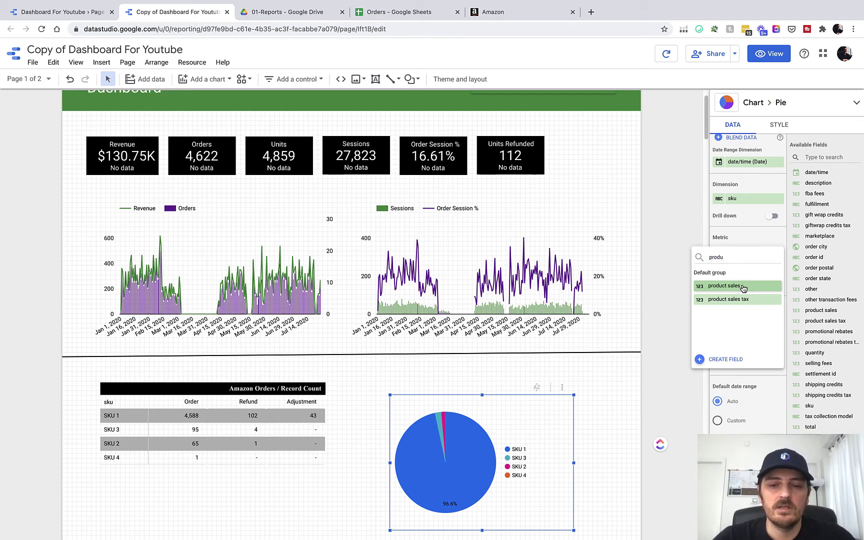
pyautogui.click(743, 288)
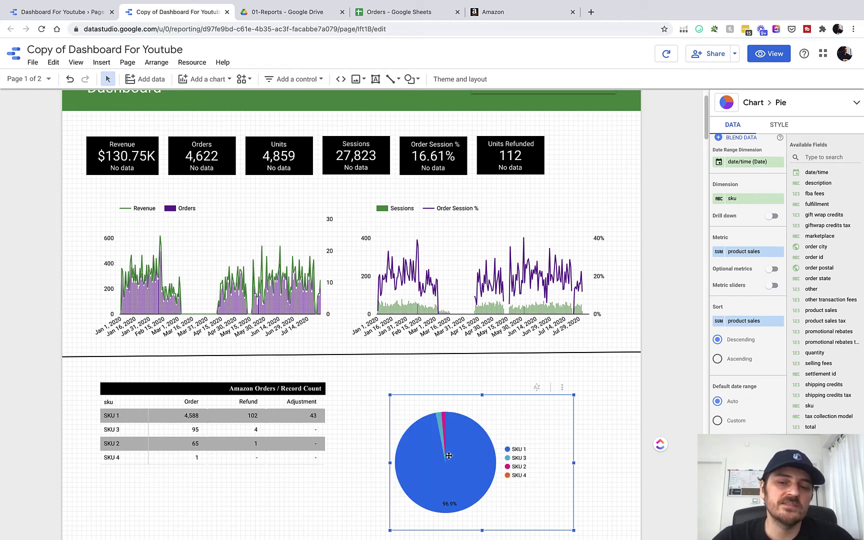
pyautogui.click(613, 447)
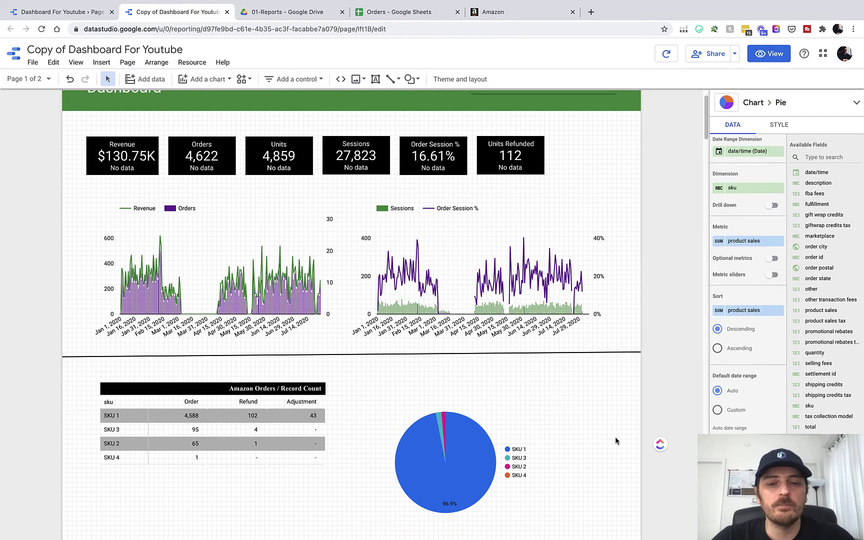
# - Check the pie chart title in the original dashboard, and add a "Sales by SKU" text box above the copy's pie chart
pyautogui.click(90, 14)
pyautogui.click(192, 16)
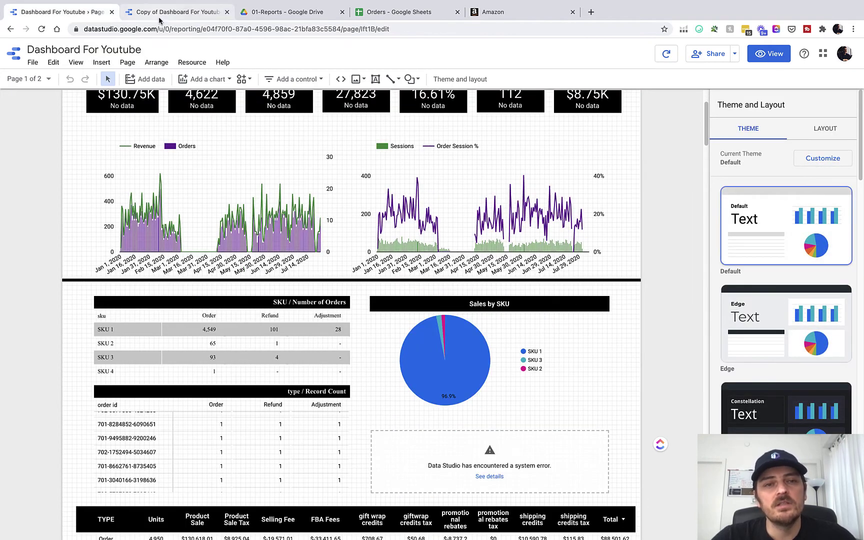
pyautogui.scroll(1, 388, 225)
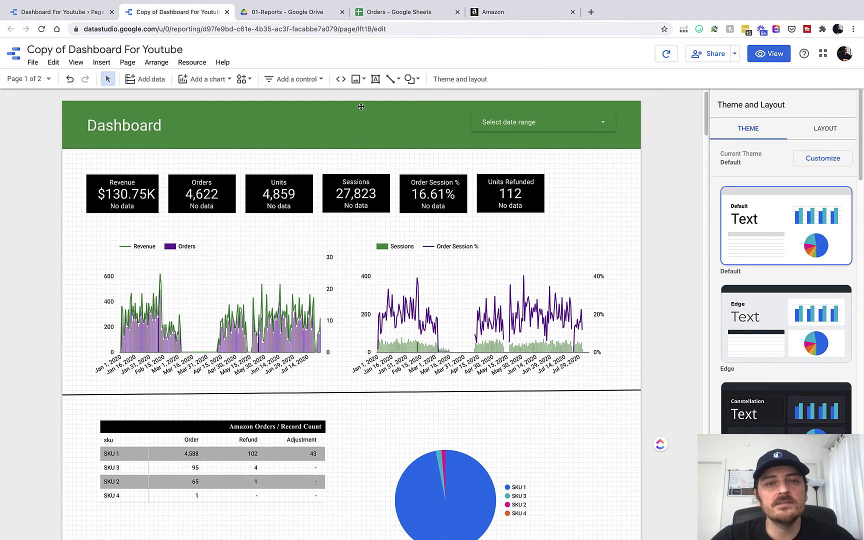
pyautogui.click(375, 79)
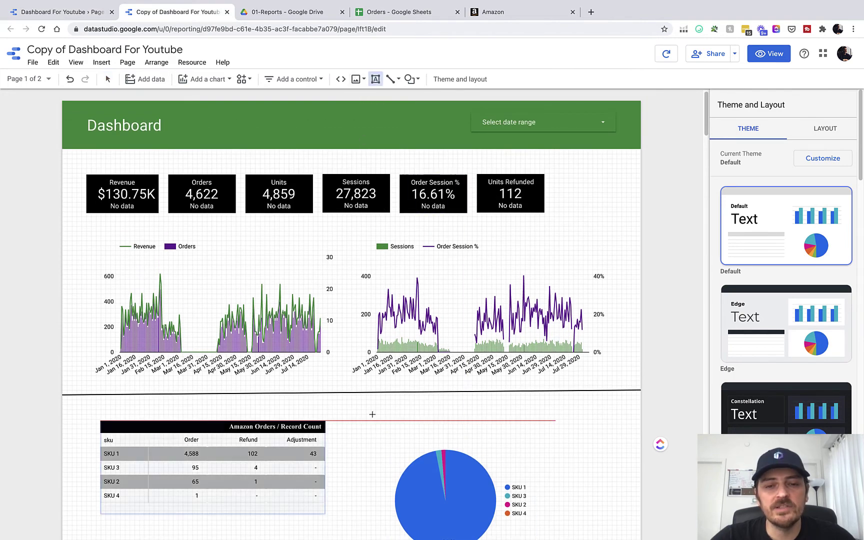
pyautogui.moveTo(390, 418); pyautogui.dragTo(575, 438)
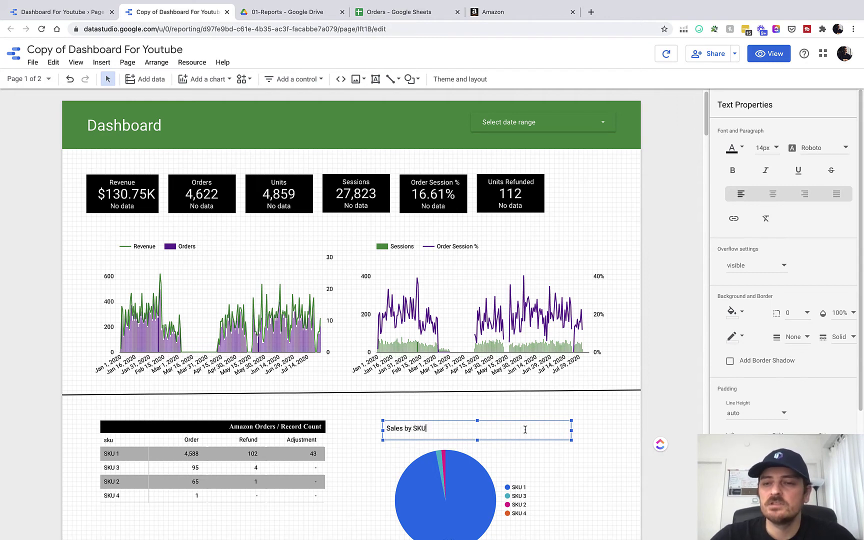
# - Format the Sales by SKU title as centered, bold white text on a black background
pyautogui.hotkey('ctrl', 'a')
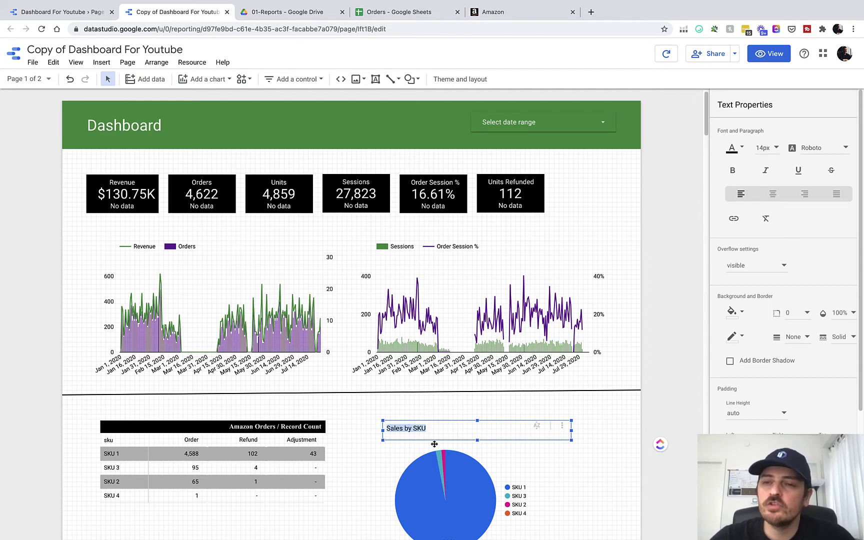
pyautogui.click(773, 194)
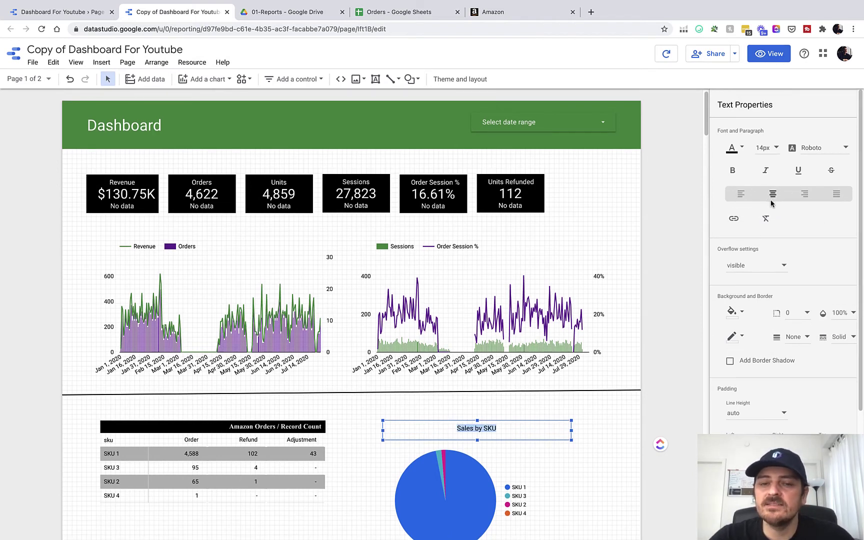
pyautogui.click(731, 172)
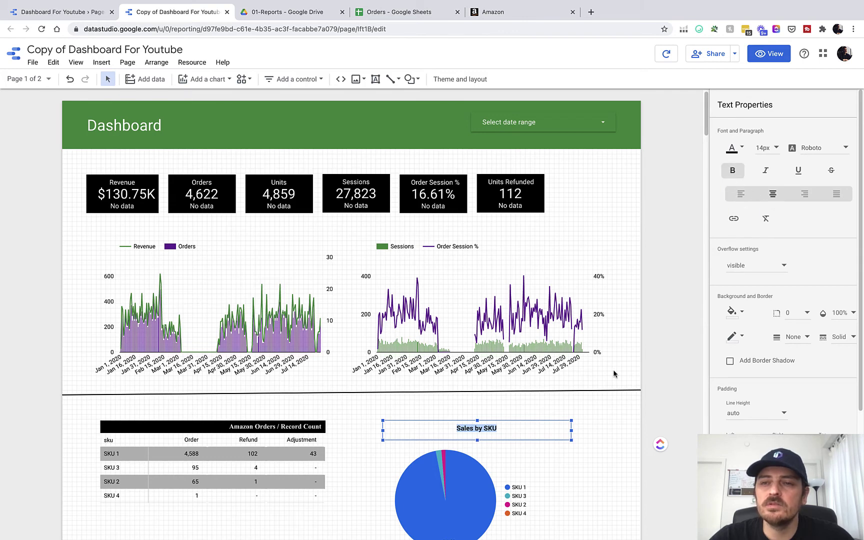
pyautogui.click(735, 148)
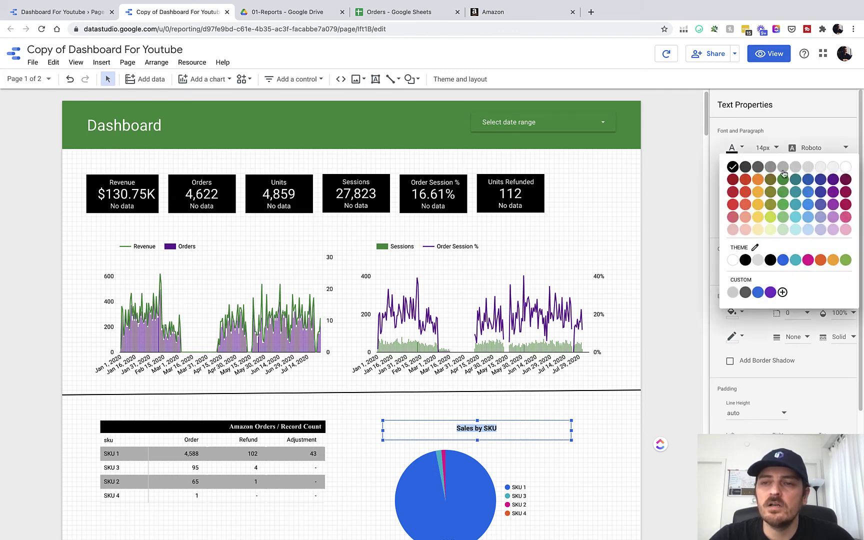
pyautogui.click(847, 168)
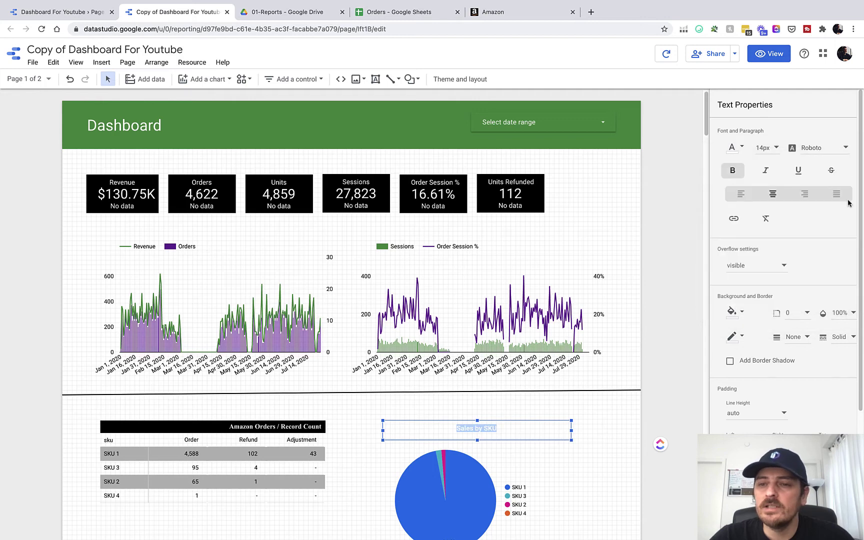
pyautogui.click(734, 312)
pyautogui.click(734, 354)
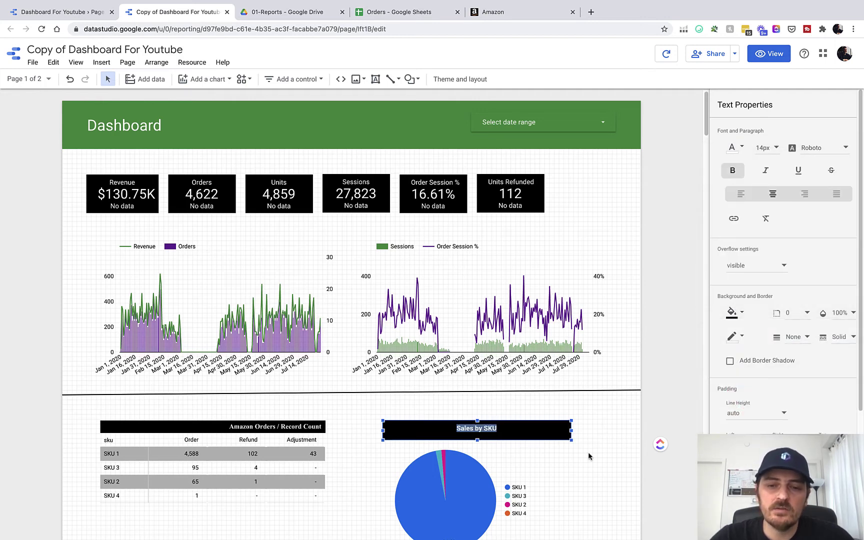
# - Reduce the height of the Sales by SKU title bar and move the pie chart up closer beneath it
pyautogui.click(603, 431)
pyautogui.click(478, 433)
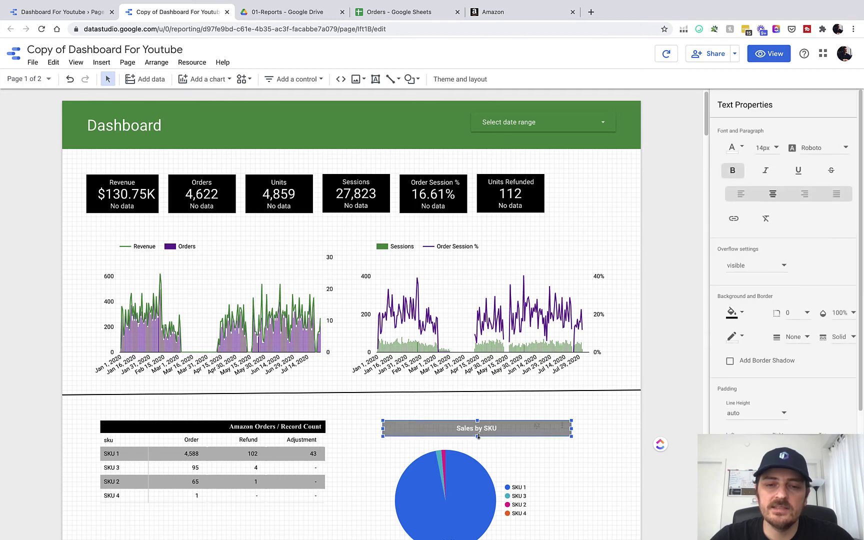
pyautogui.click(457, 498)
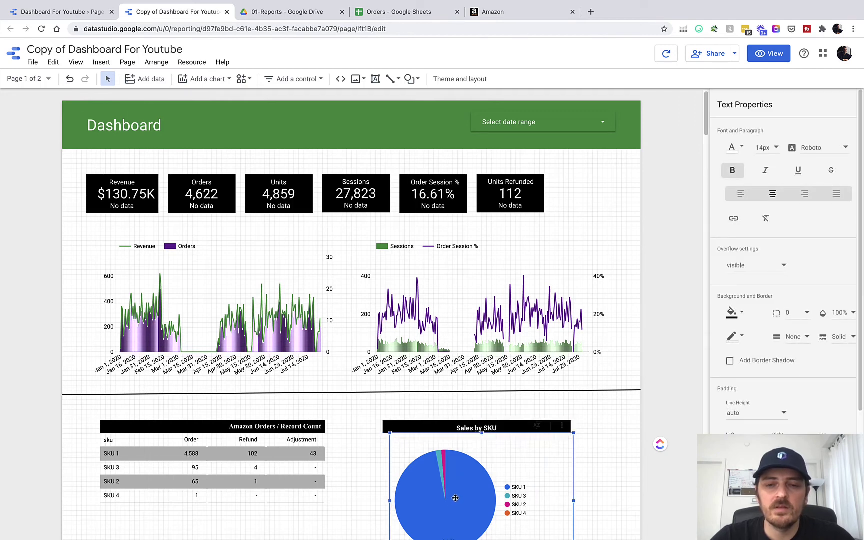
pyautogui.click(615, 432)
pyautogui.scroll(-2, 615, 432)
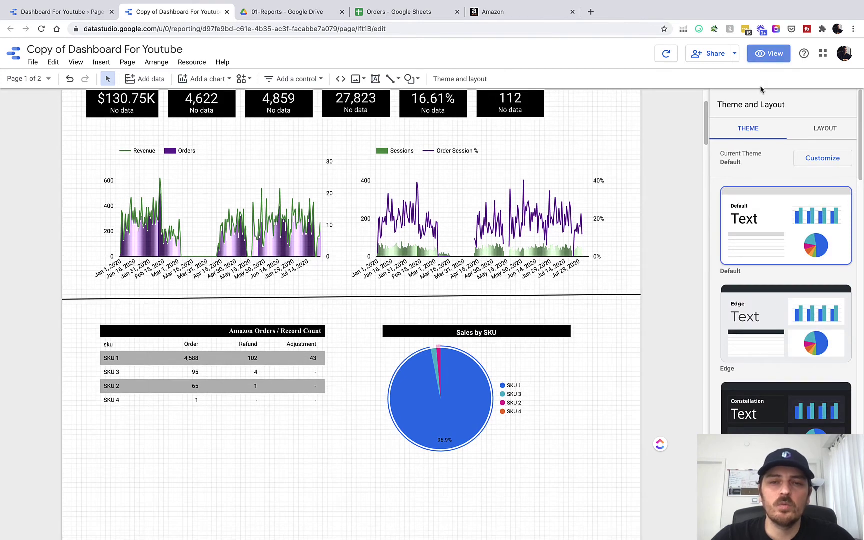
# - Preview the report briefly in viewing mode, and review the Amazon Orders pivot table's data settings down to its interactions
pyautogui.click(766, 56)
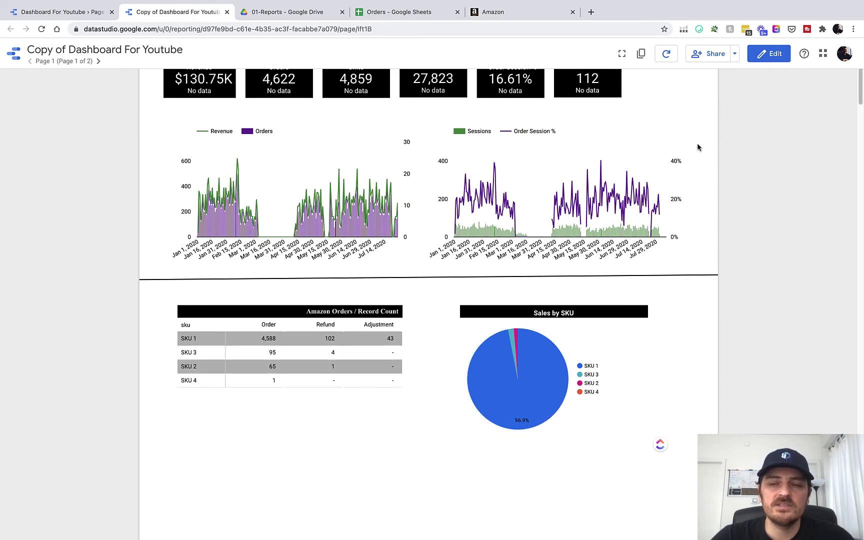
pyautogui.click(768, 55)
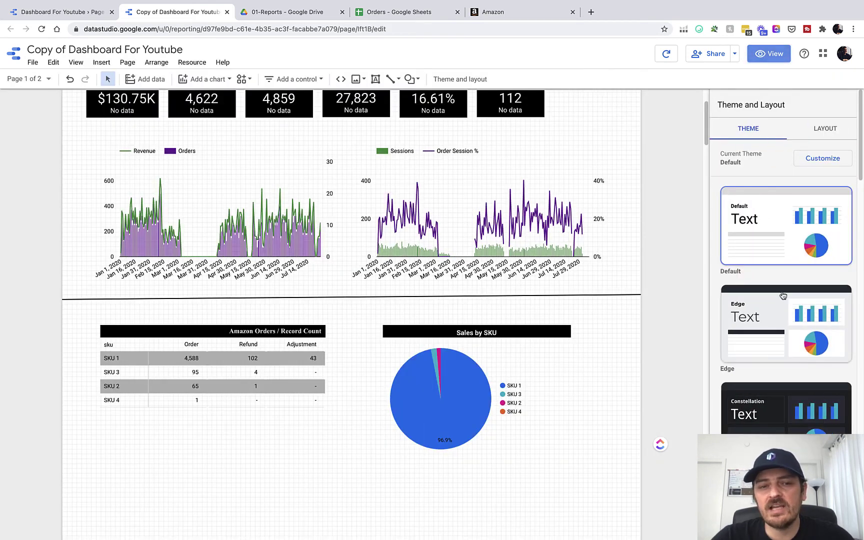
pyautogui.click(126, 331)
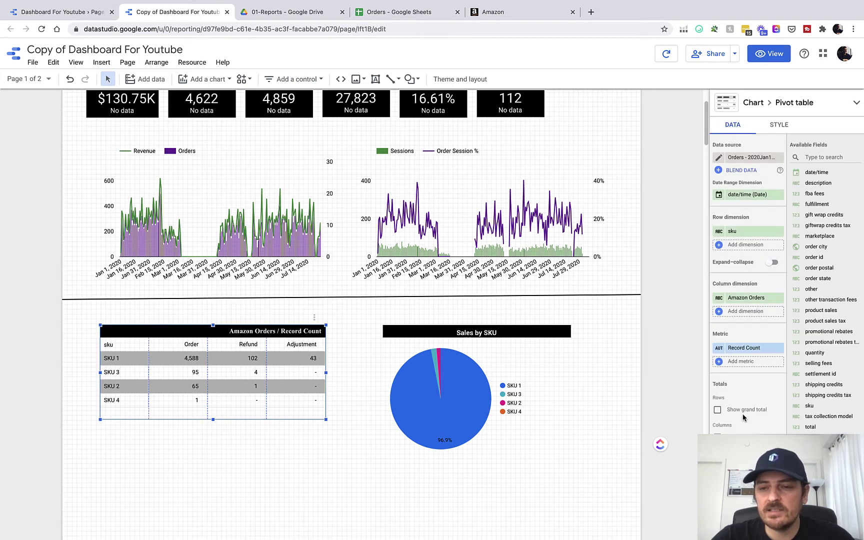
pyautogui.scroll(-8, 757, 353)
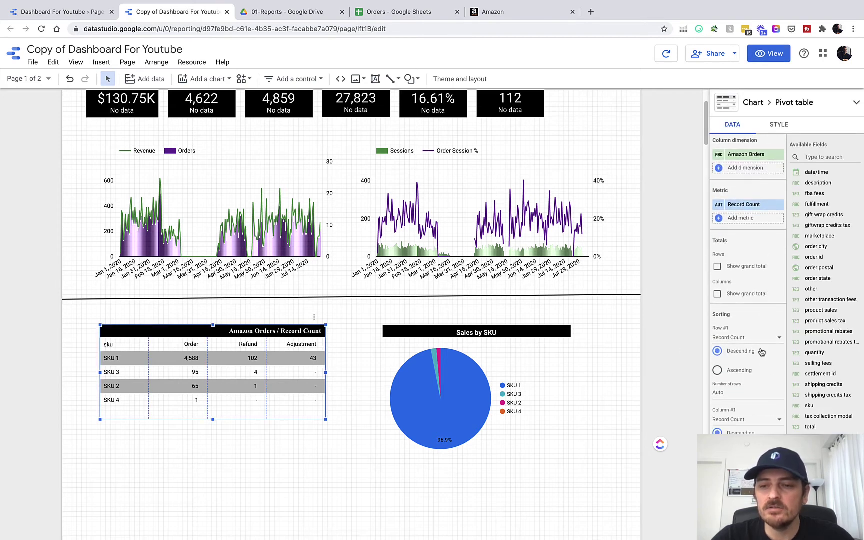
pyautogui.scroll(-6, 755, 424)
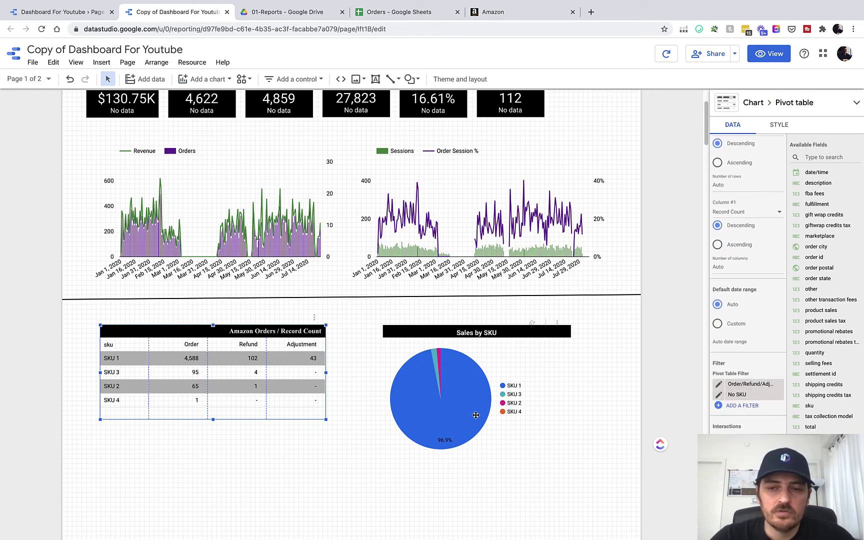
# - Enable the Apply filter interaction on the Sales by SKU pie chart
pyautogui.click(474, 380)
pyautogui.scroll(-6, 738, 307)
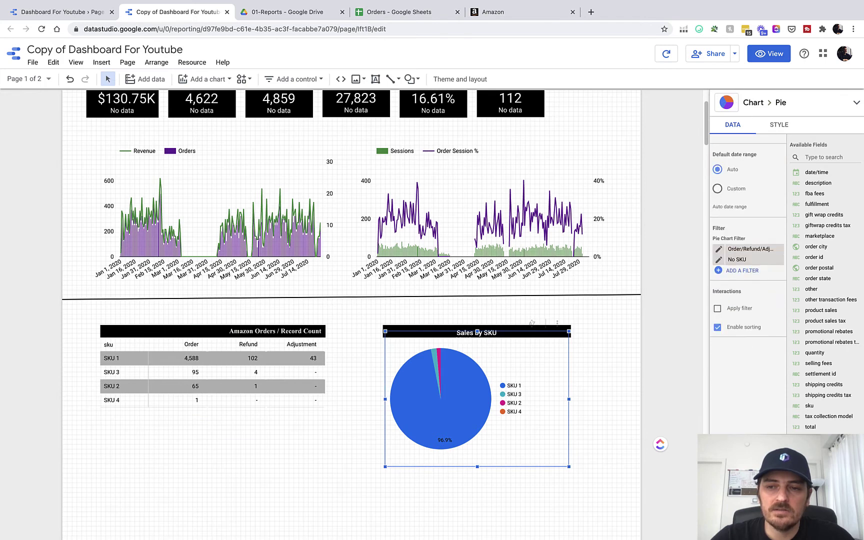
pyautogui.click(726, 309)
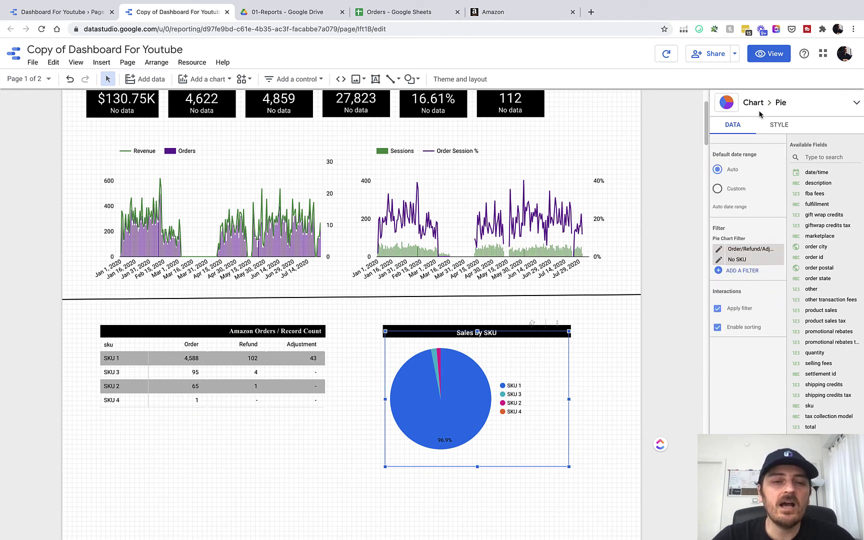
# - Test the chart interactions in viewing mode by filtering the dashboard to SKU 1 from the Amazon Orders table
pyautogui.click(773, 54)
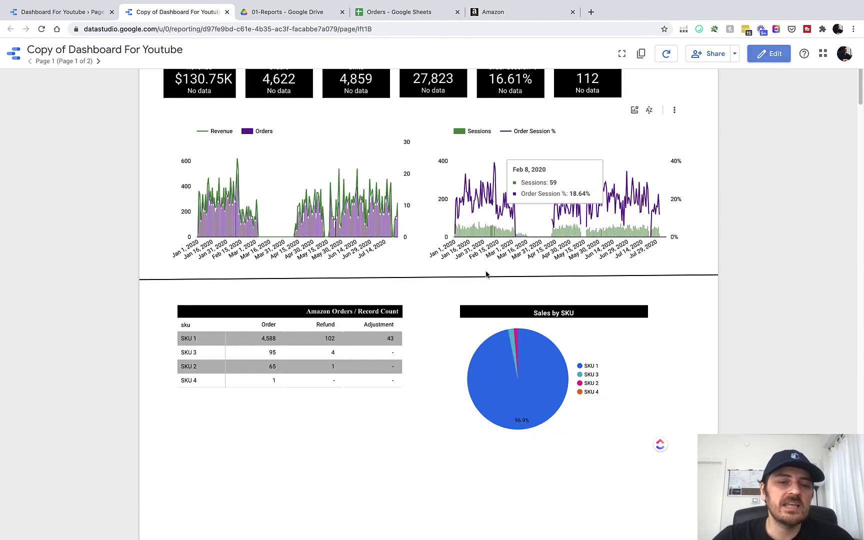
pyautogui.click(190, 340)
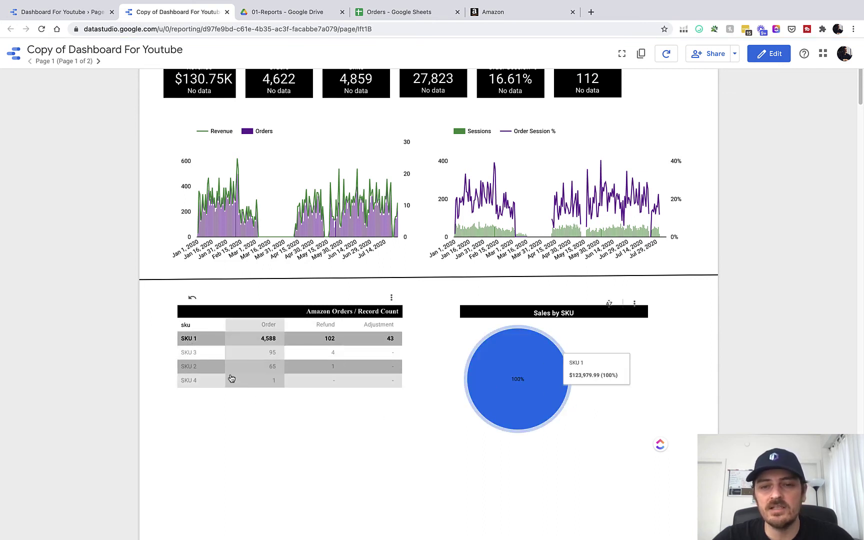
# - Test the cross-filtering by selecting SKU 3 and SKU 1 in the Amazon Orders table, and clear the selection
pyautogui.click(189, 354)
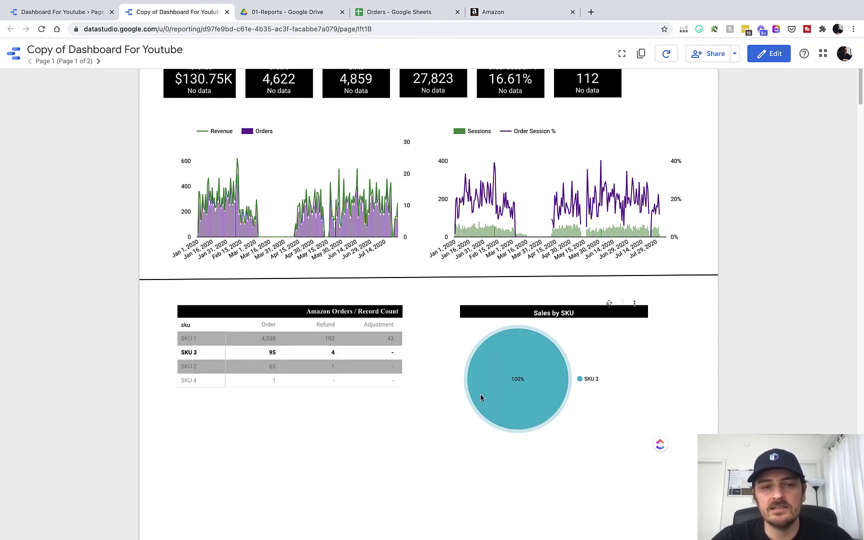
pyautogui.click(188, 339)
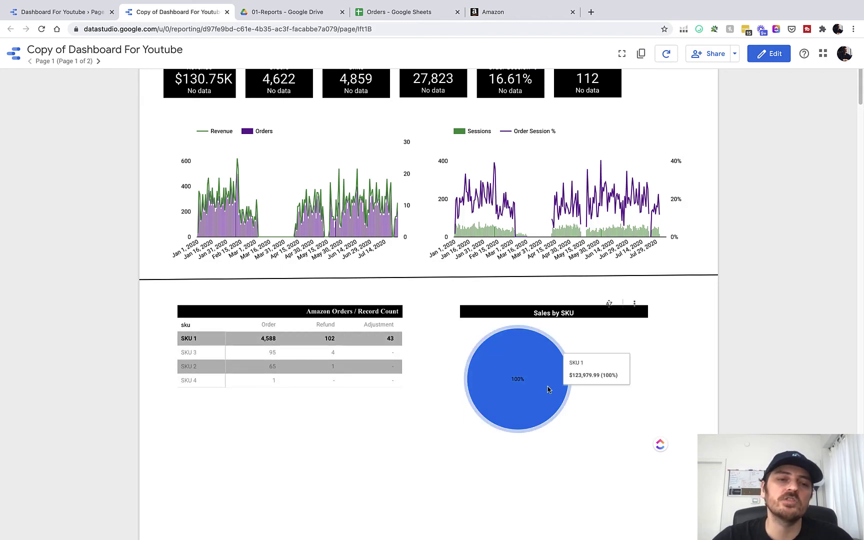
pyautogui.click(189, 340)
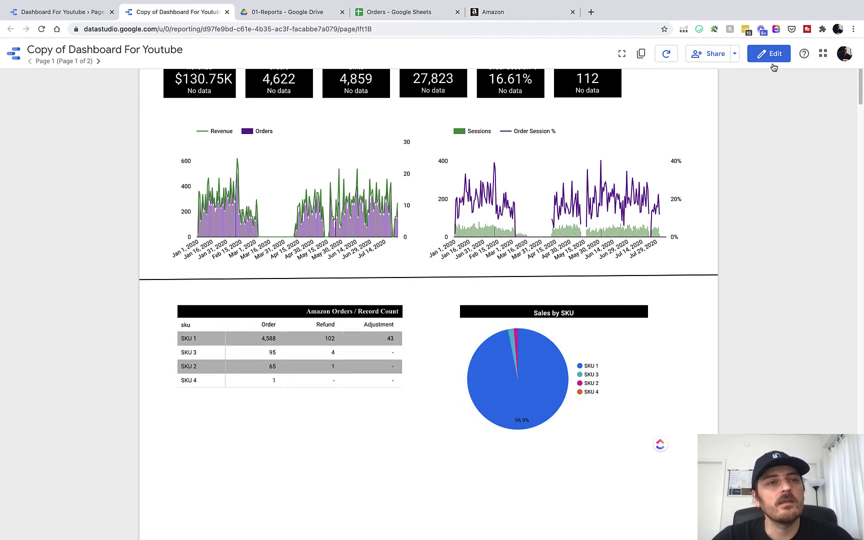
# - Check the original dashboard's layout, then duplicate the Amazon Orders pivot table in the copied report and align the duplicate directly beneath it
pyautogui.hotkey('ctrl', 'shift', 'Tab')
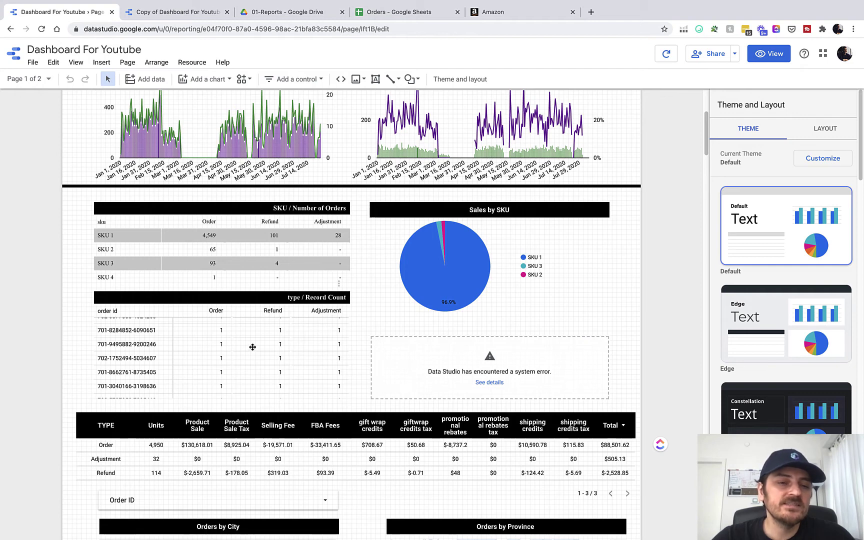
pyautogui.hotkey('ctrl', 'Tab')
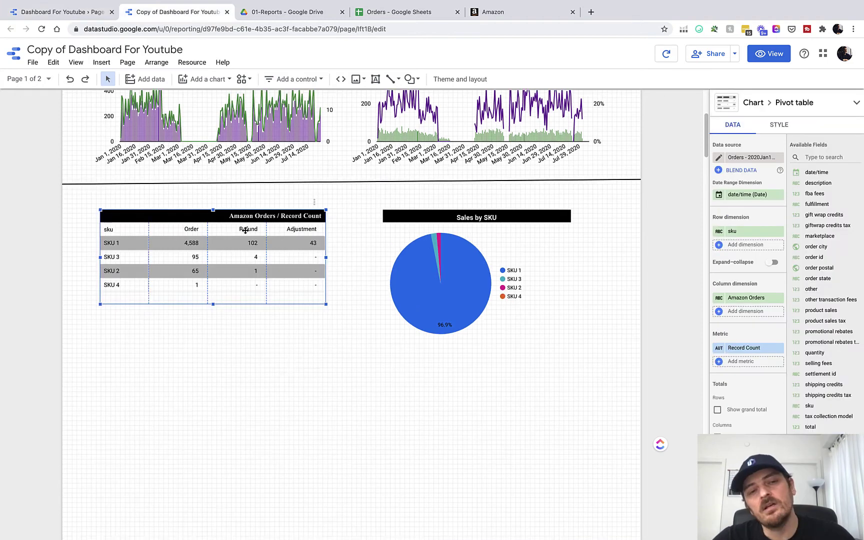
pyautogui.press('super+v')
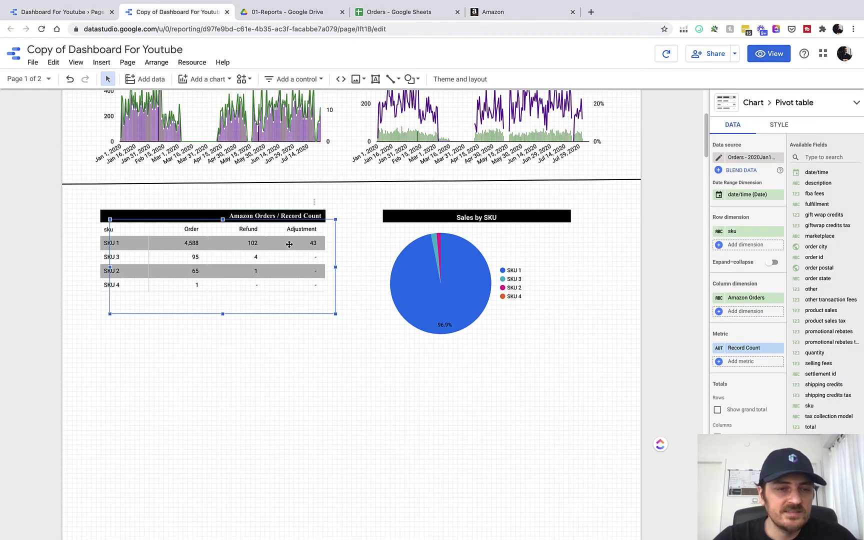
pyautogui.moveTo(289, 230); pyautogui.dragTo(280, 323)
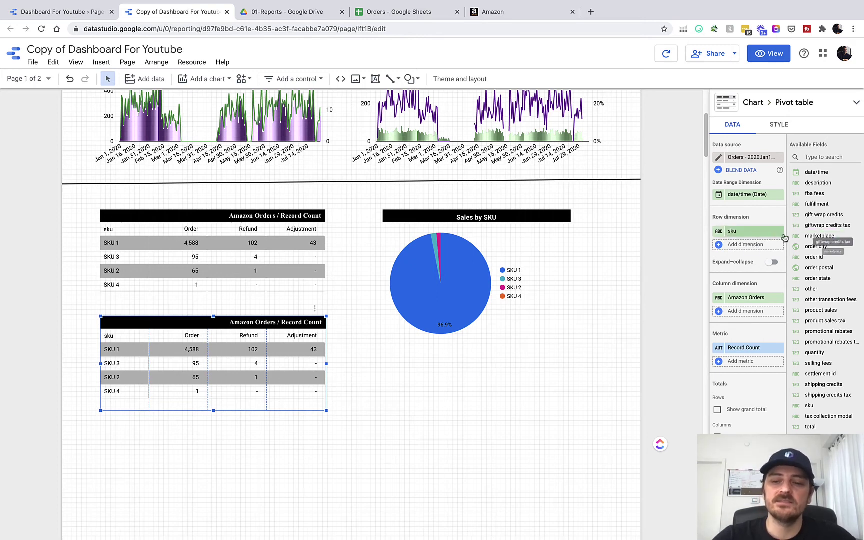
# - Replace the row dimension sku with order id in the lower pivot table
pyautogui.click(748, 245)
pyautogui.write('order')
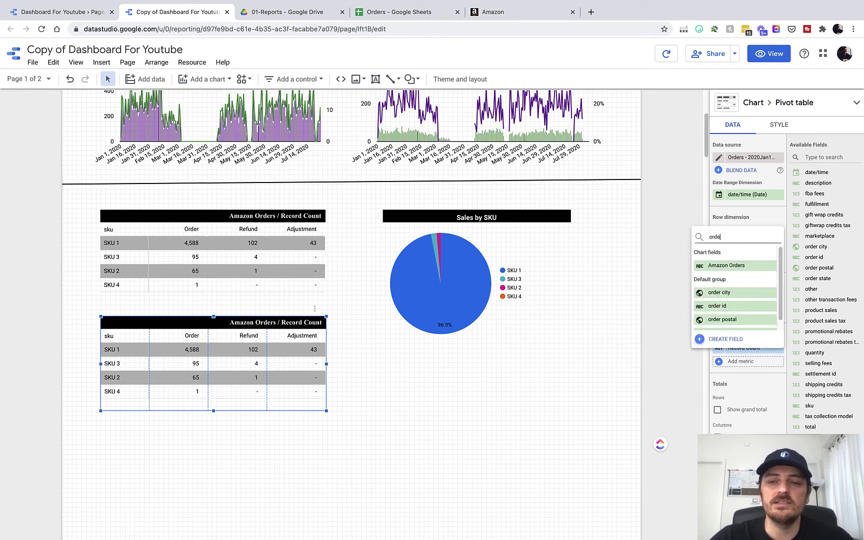
pyautogui.click(720, 307)
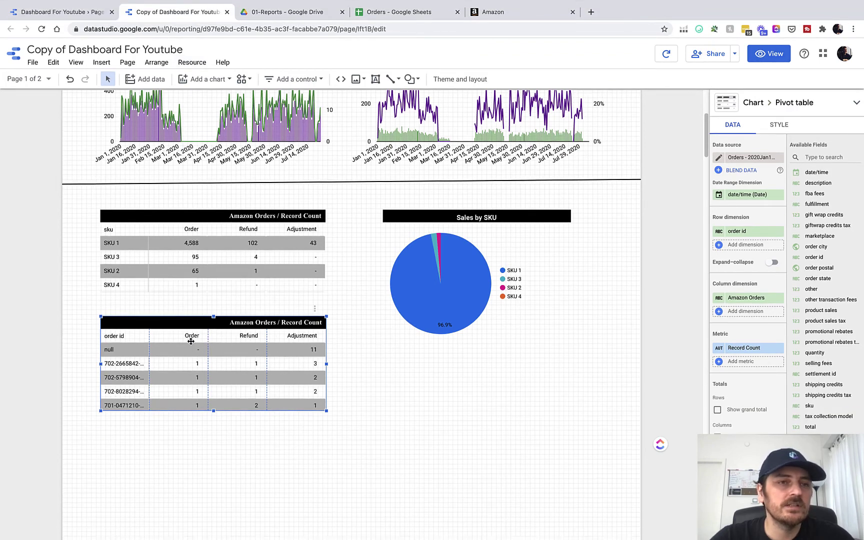
# - Compare the order id table with the original dashboard's, and review its data settings down to the filters and interactions
pyautogui.click(69, 11)
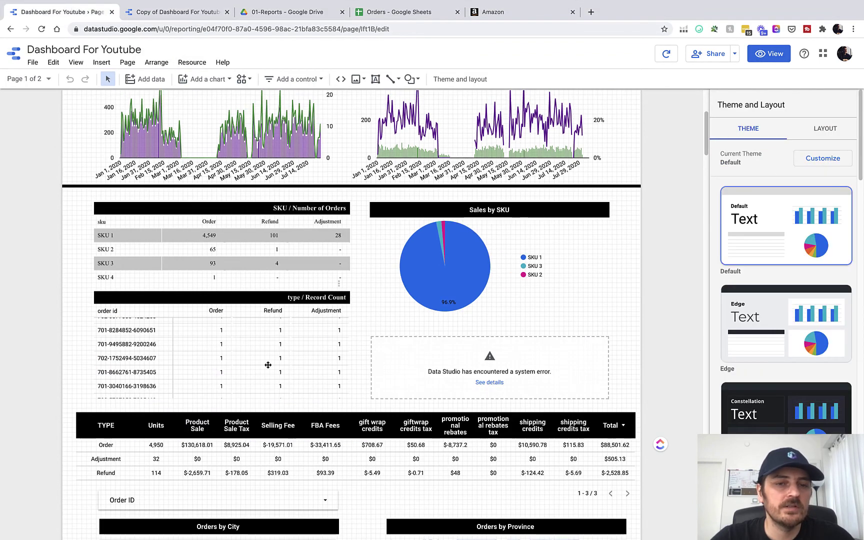
pyautogui.click(176, 19)
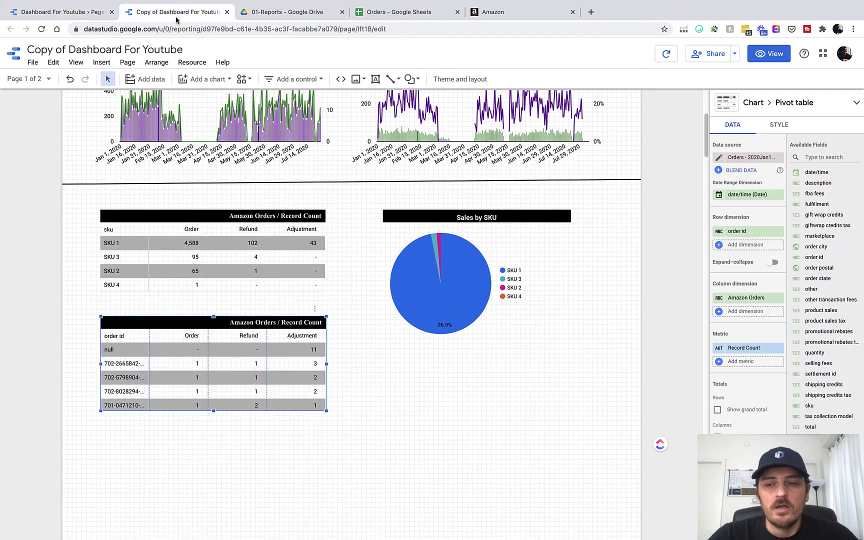
pyautogui.scroll(-2, 321, 378)
pyautogui.scroll(-3, 755, 360)
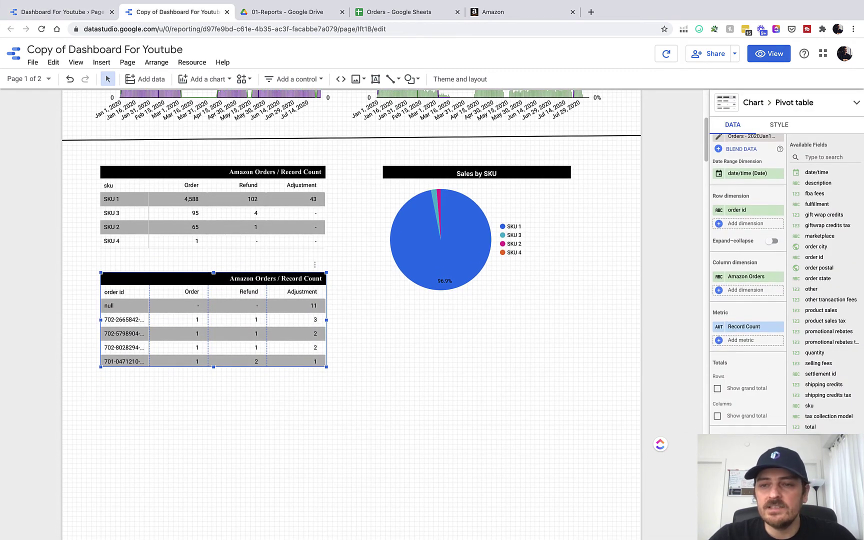
pyautogui.scroll(-6, 759, 363)
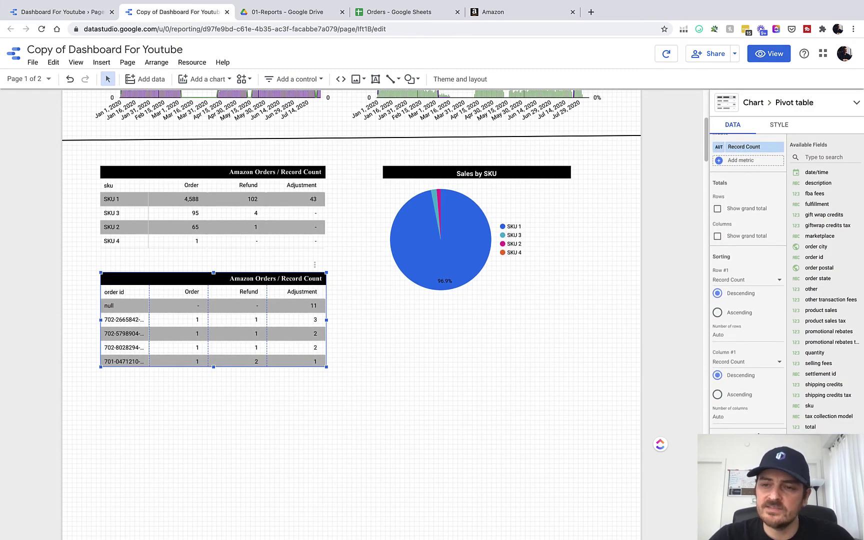
pyautogui.scroll(-3, 758, 360)
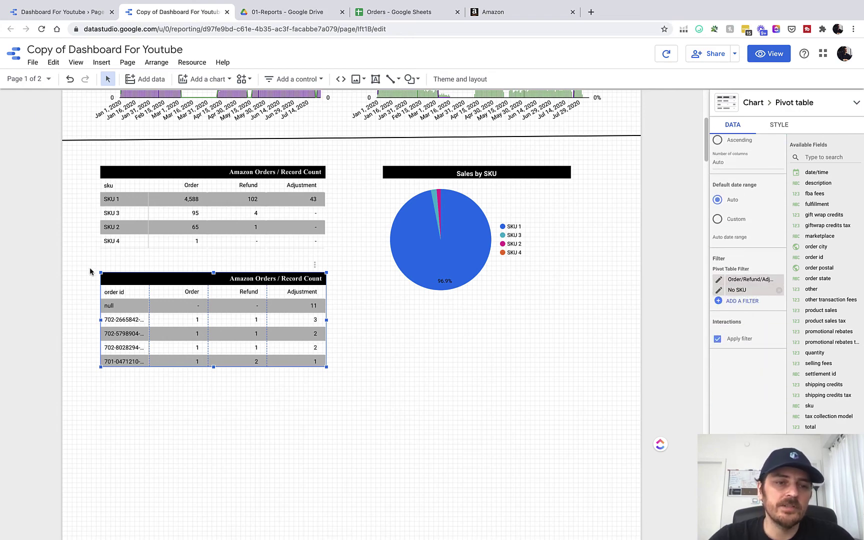
pyautogui.scroll(1, 128, 328)
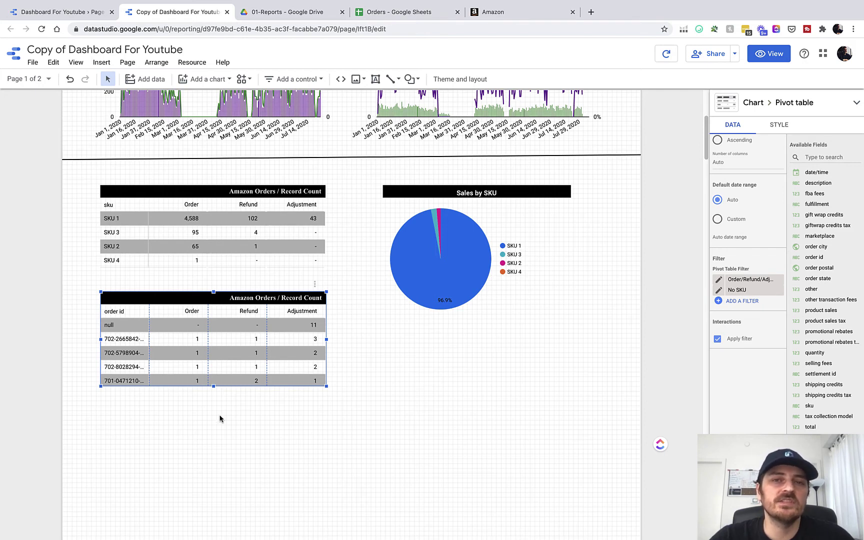
# - Switch to the Orders spreadsheet and filter the sku column to include all values
pyautogui.click(393, 12)
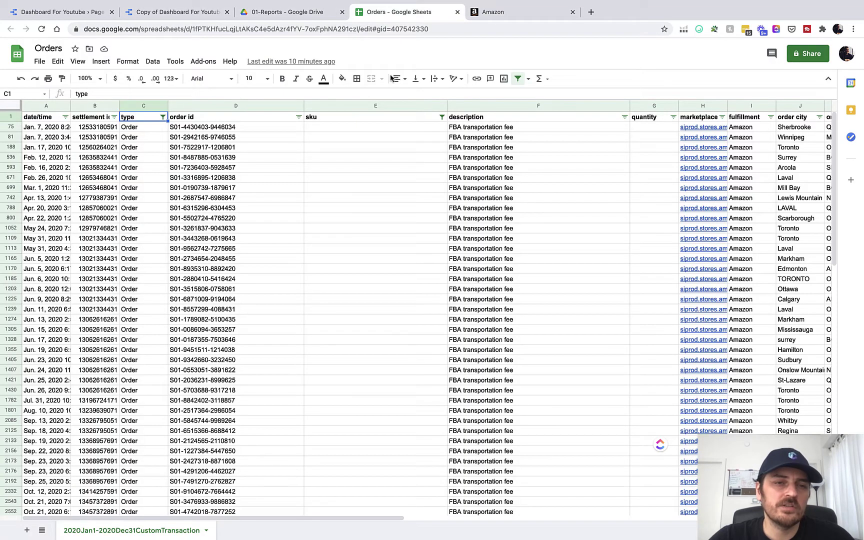
pyautogui.click(442, 117)
pyautogui.click(334, 238)
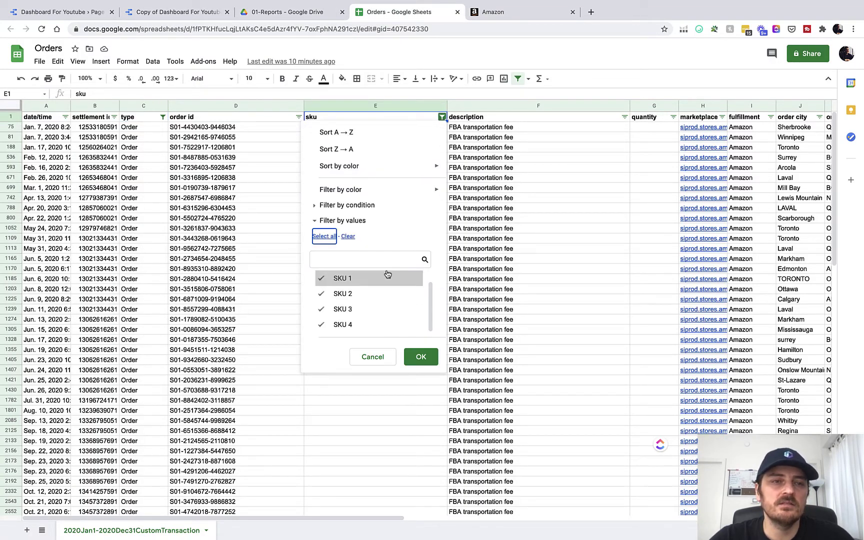
pyautogui.click(419, 360)
# - Reset the type column's filter to all values, and restrict it to Adjustment rows only
pyautogui.click(163, 117)
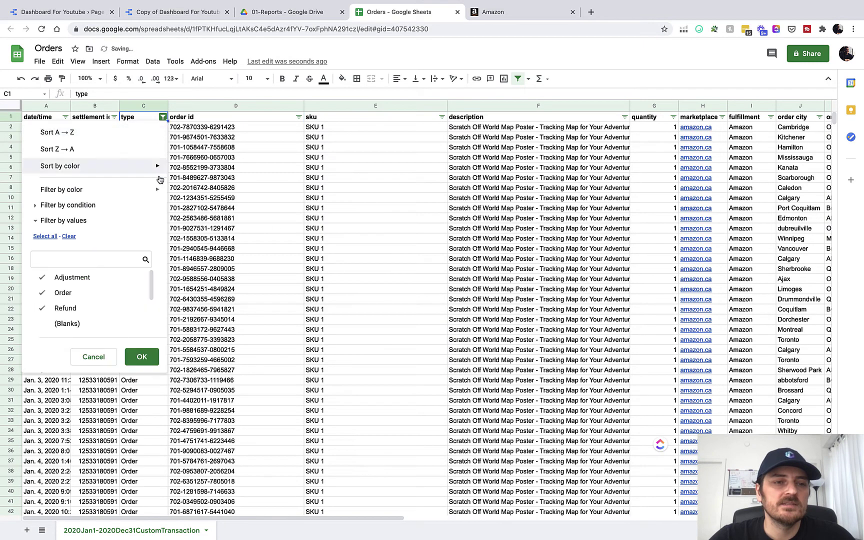
pyautogui.click(45, 236)
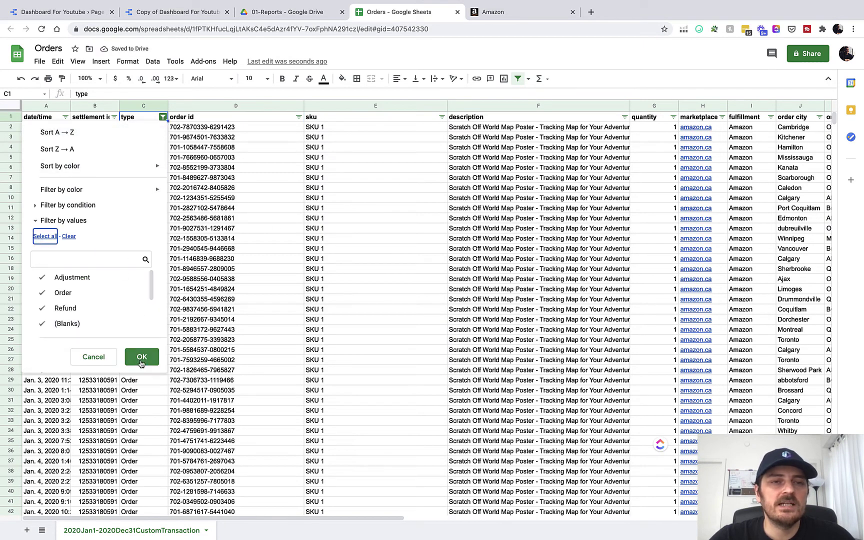
pyautogui.click(142, 357)
pyautogui.click(163, 118)
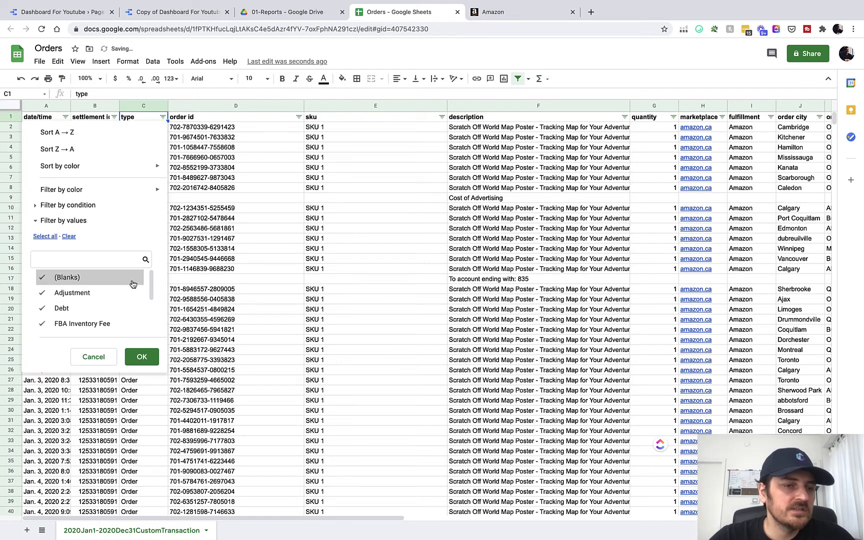
pyautogui.click(68, 237)
pyautogui.click(72, 292)
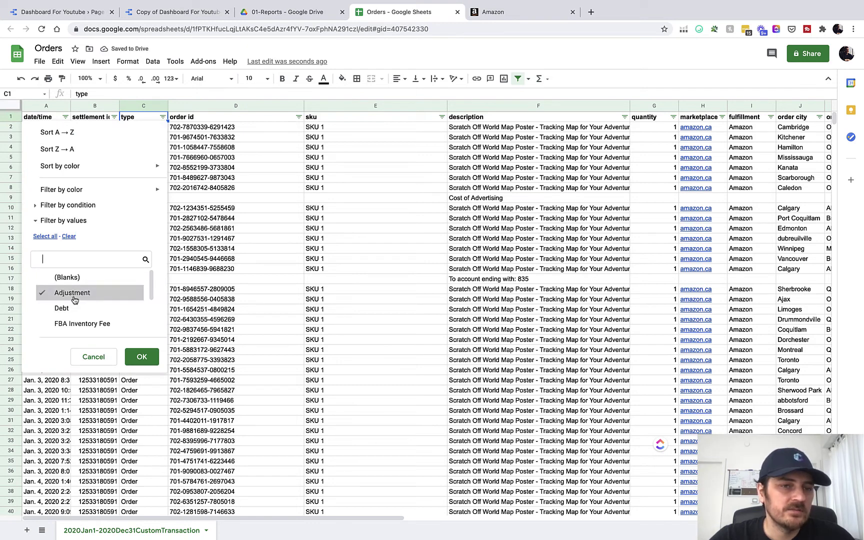
pyautogui.click(142, 358)
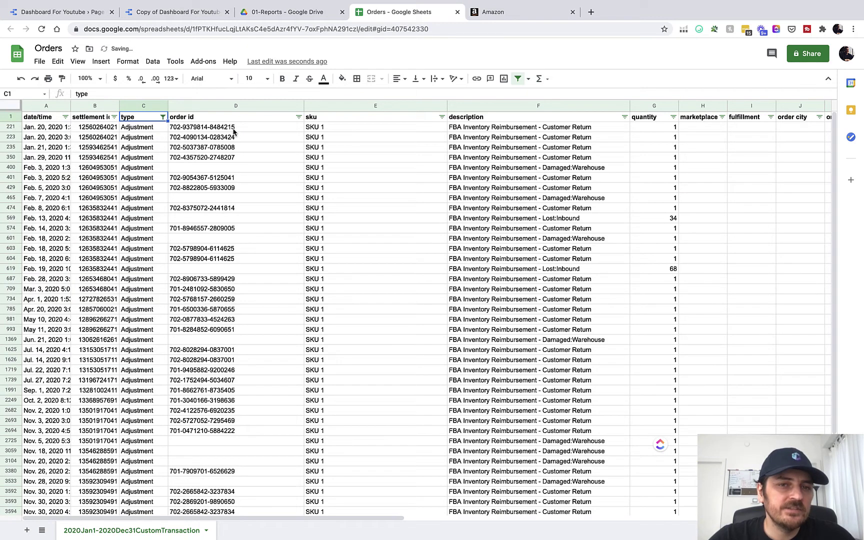
# - Filter the order id column to blanks only and inspect the descriptions of the damaged and lost inventory reimbursements
pyautogui.click(298, 117)
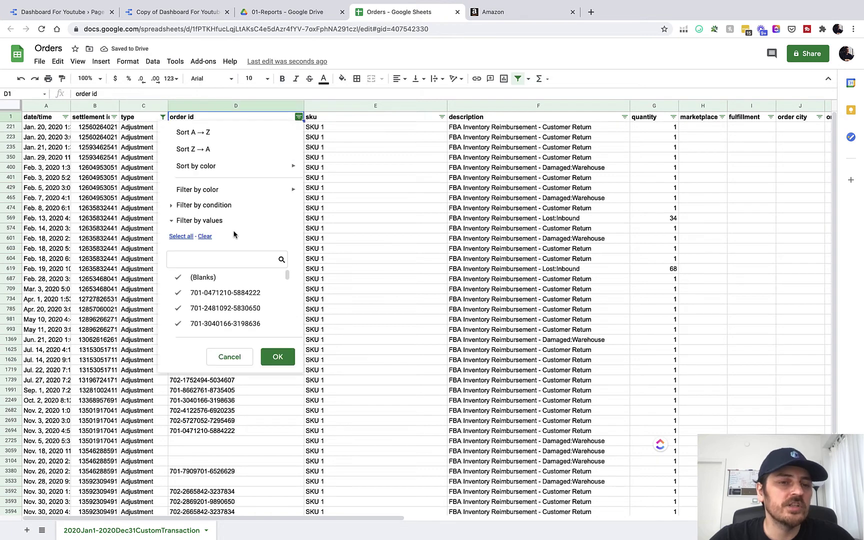
pyautogui.click(205, 237)
pyautogui.click(202, 278)
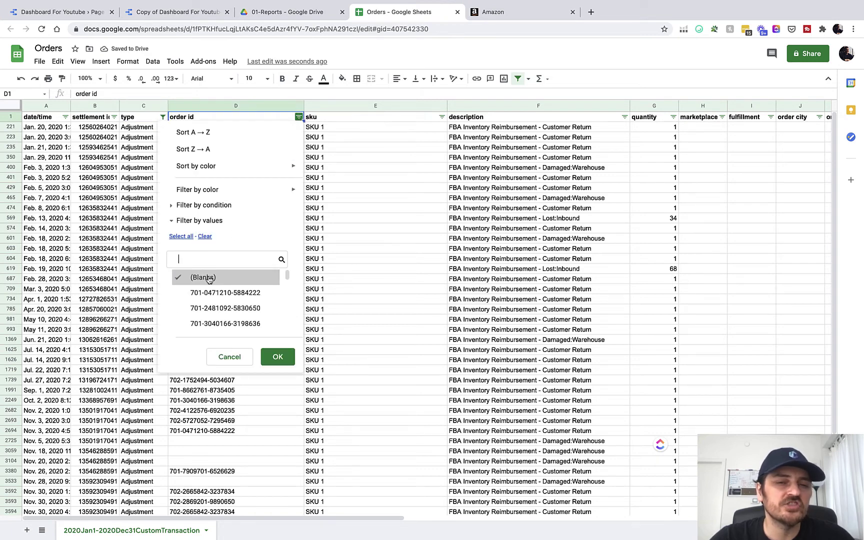
pyautogui.click(278, 357)
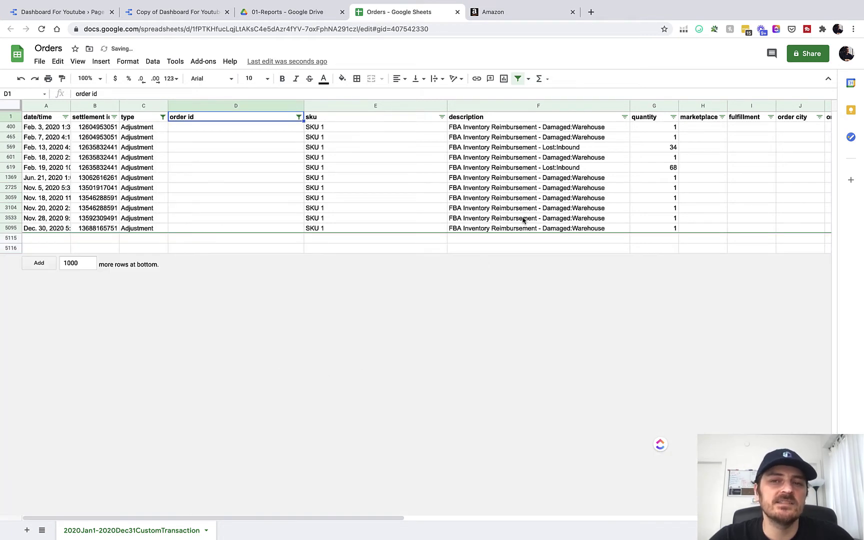
pyautogui.click(562, 128)
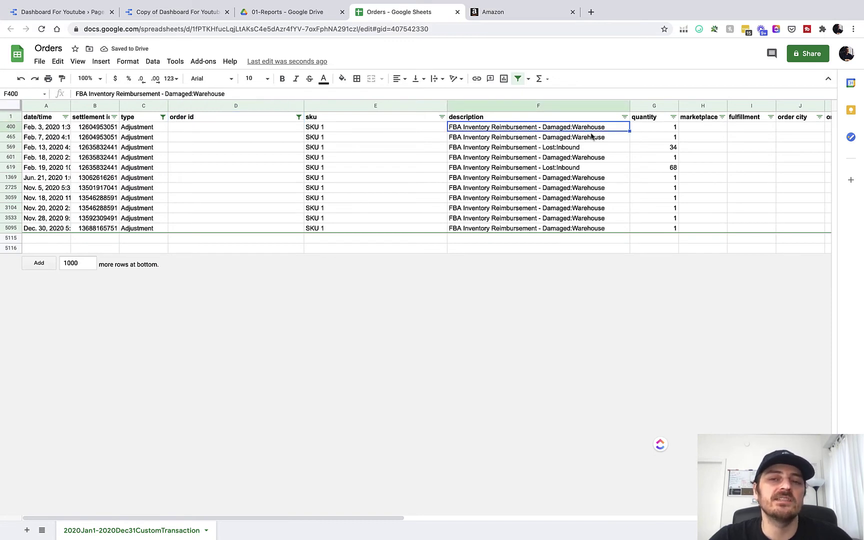
pyautogui.click(574, 150)
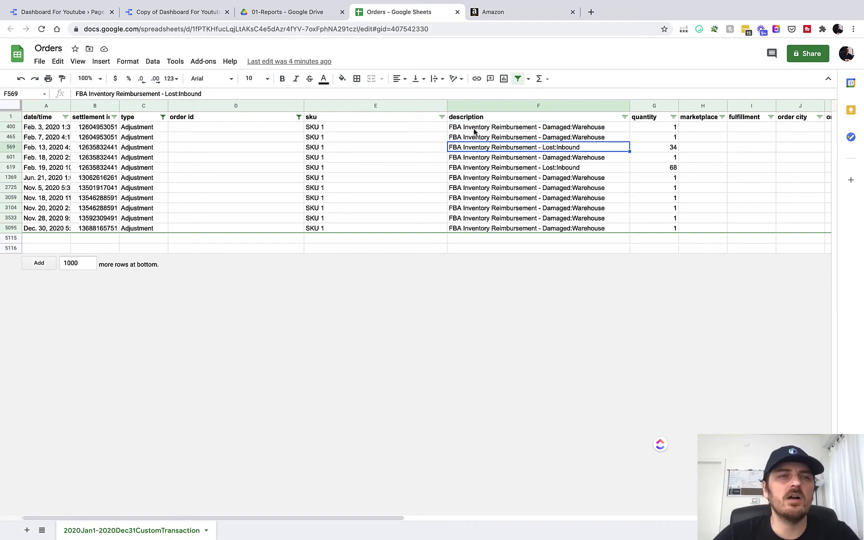
# - In the dashboard copy, add an AND clause to the Order/Refund/Adjustment filter that excludes rows where order id Is Null
pyautogui.click(210, 12)
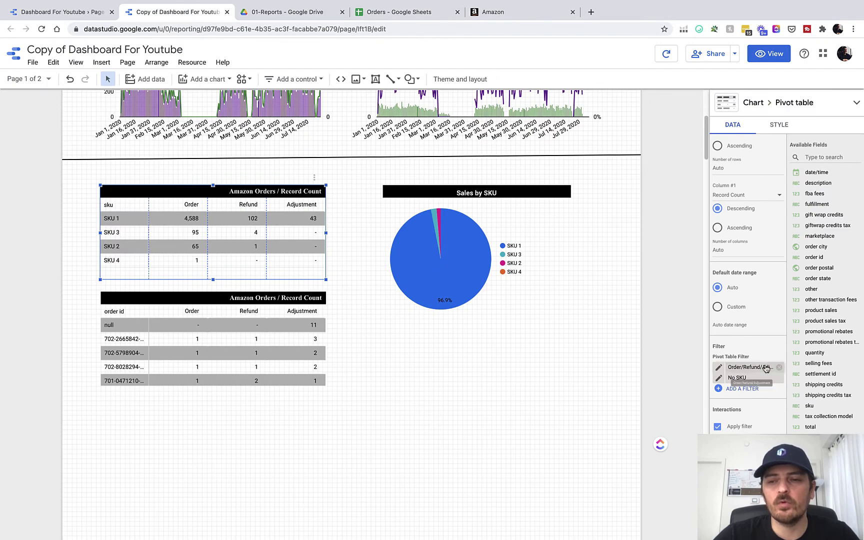
pyautogui.click(720, 369)
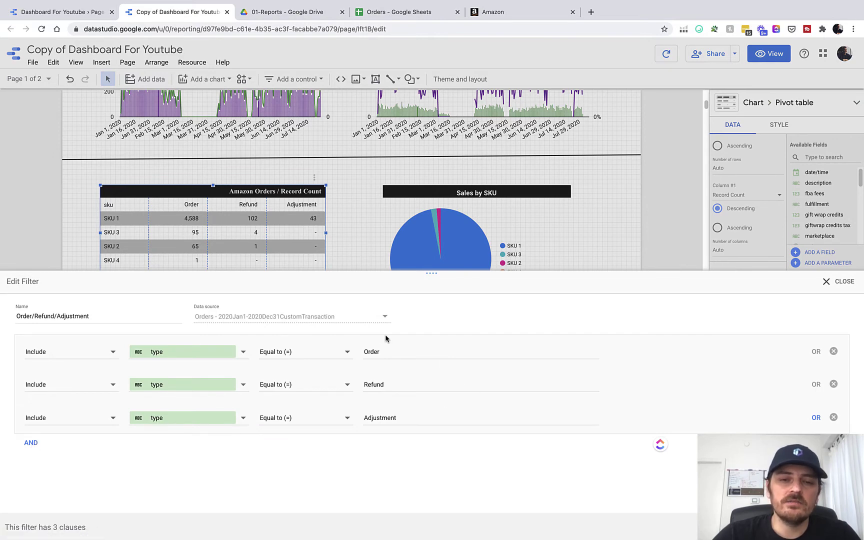
pyautogui.click(32, 445)
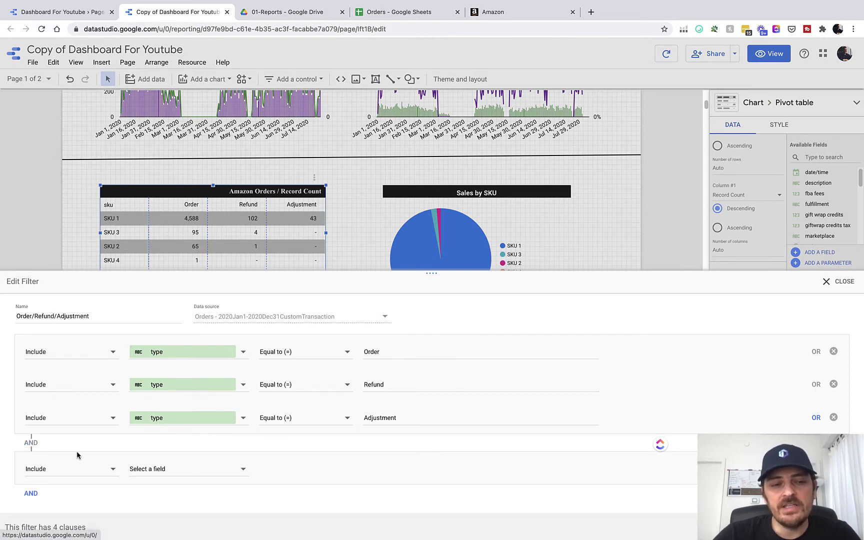
pyautogui.click(66, 475)
pyautogui.click(59, 510)
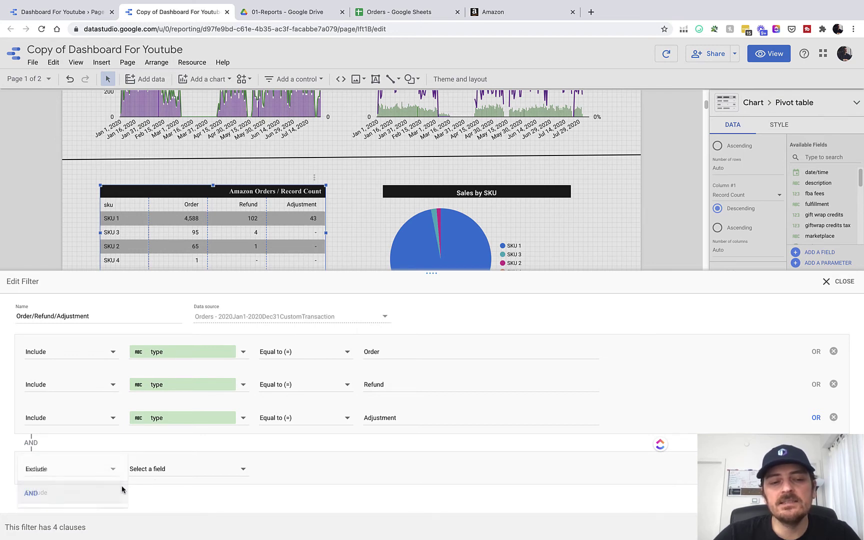
pyautogui.click(172, 470)
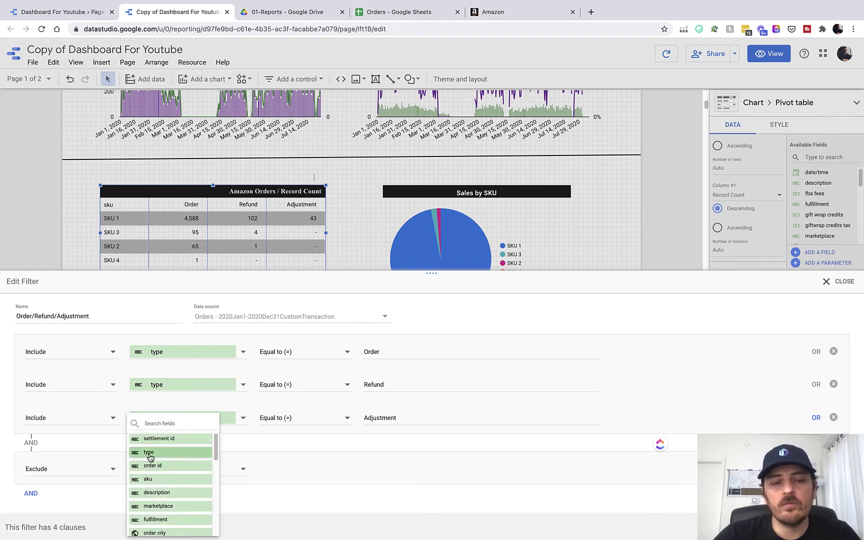
pyautogui.click(185, 466)
pyautogui.click(297, 471)
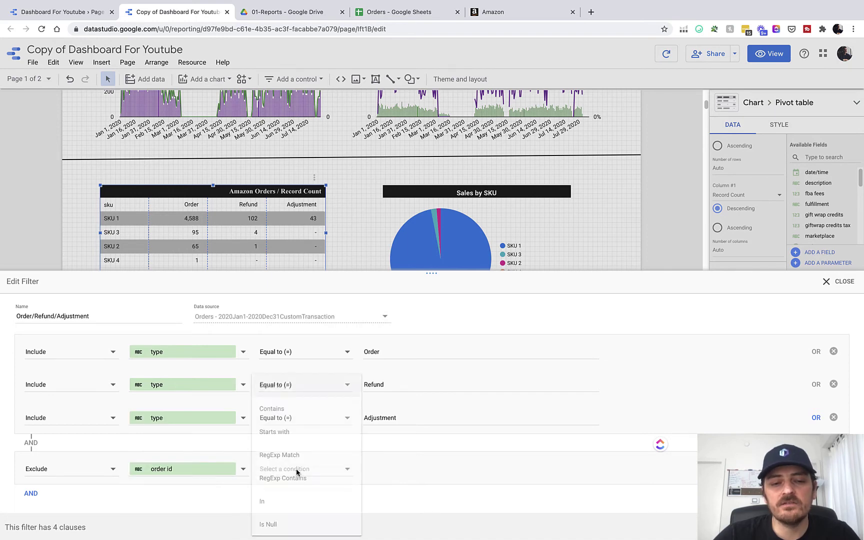
pyautogui.click(284, 526)
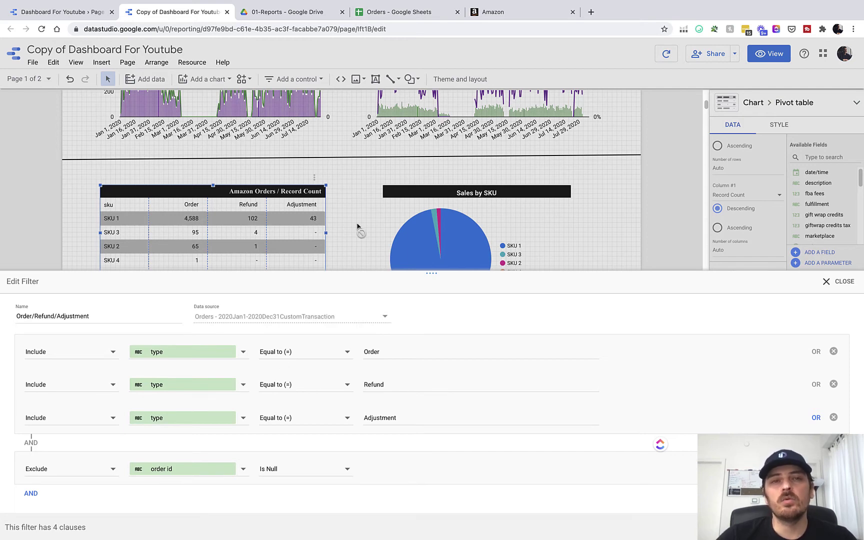
# - Check the blank order id cells in the Orders spreadsheet, and save the edited filter in the dashboard copy
pyautogui.click(381, 12)
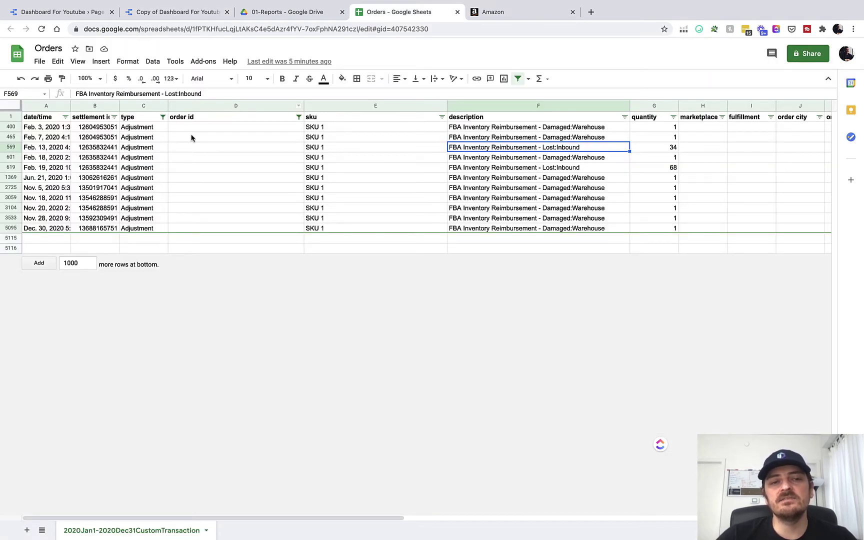
pyautogui.moveTo(194, 126); pyautogui.dragTo(204, 228)
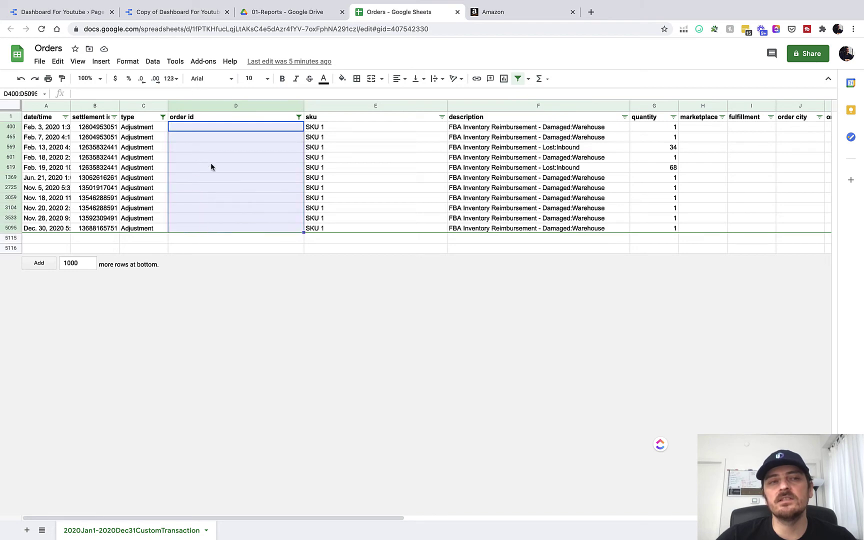
pyautogui.click(189, 12)
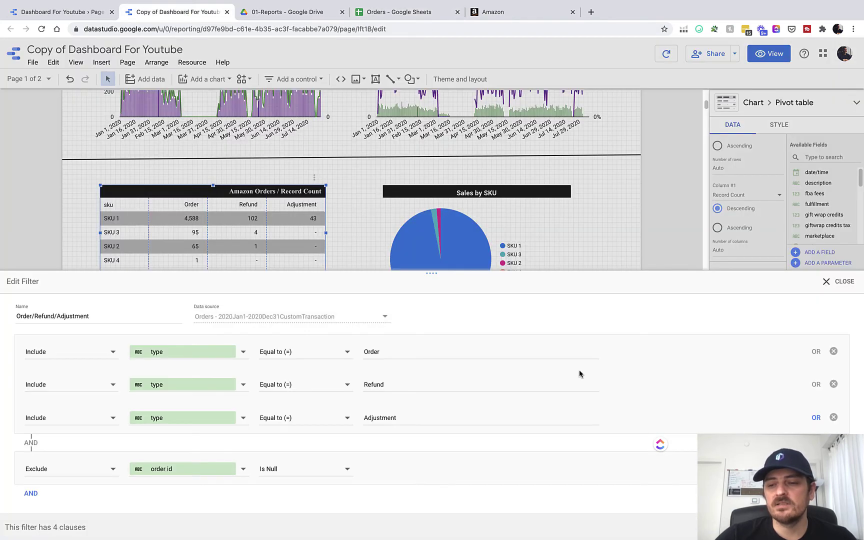
pyautogui.click(826, 527)
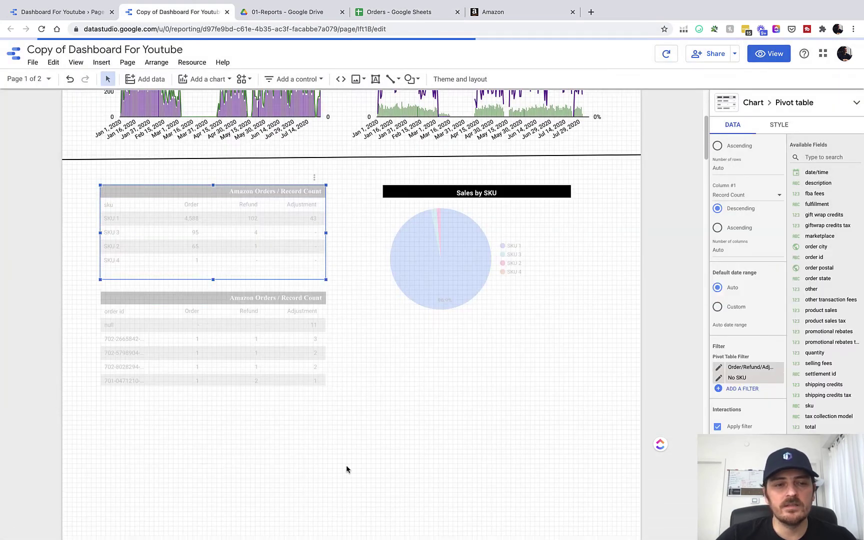
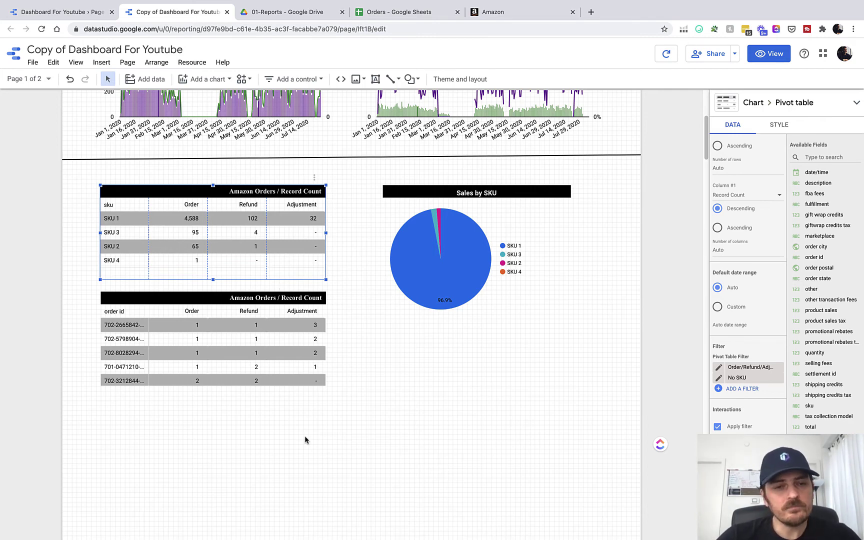
# - View the report and test cross-filtering with the first order id, SKU 3 and SKU 1, browsing the filtered order id table
pyautogui.click(209, 397)
pyautogui.click(199, 306)
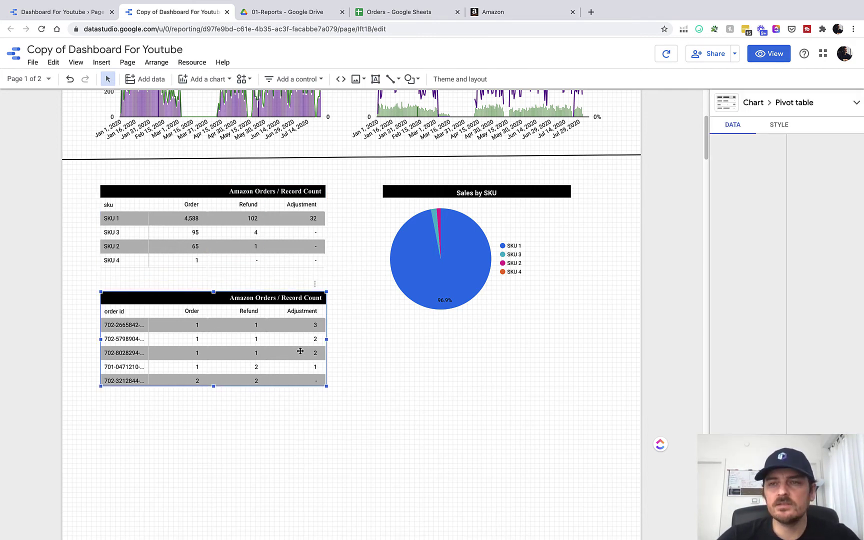
pyautogui.click(770, 54)
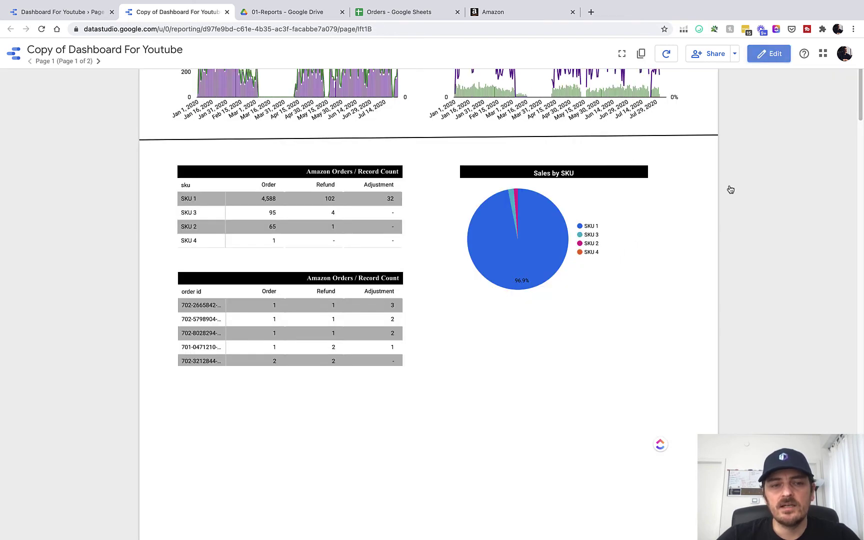
pyautogui.click(198, 305)
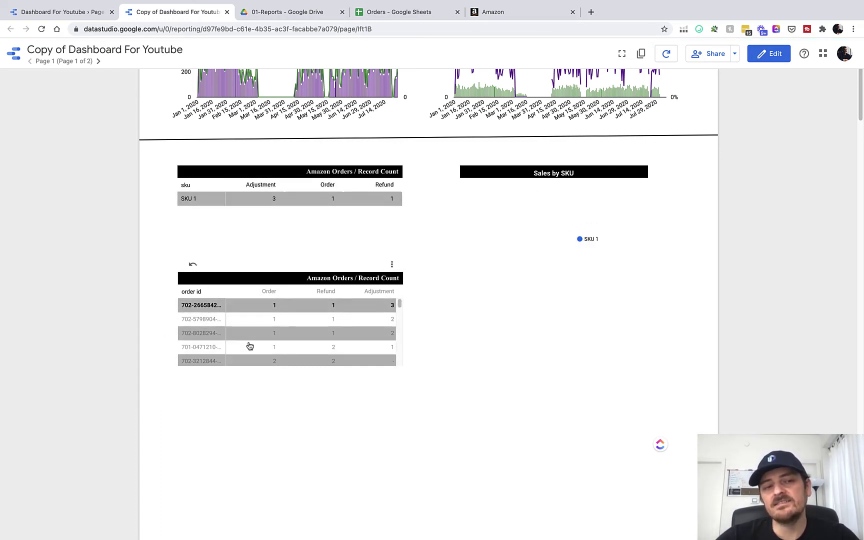
pyautogui.click(200, 305)
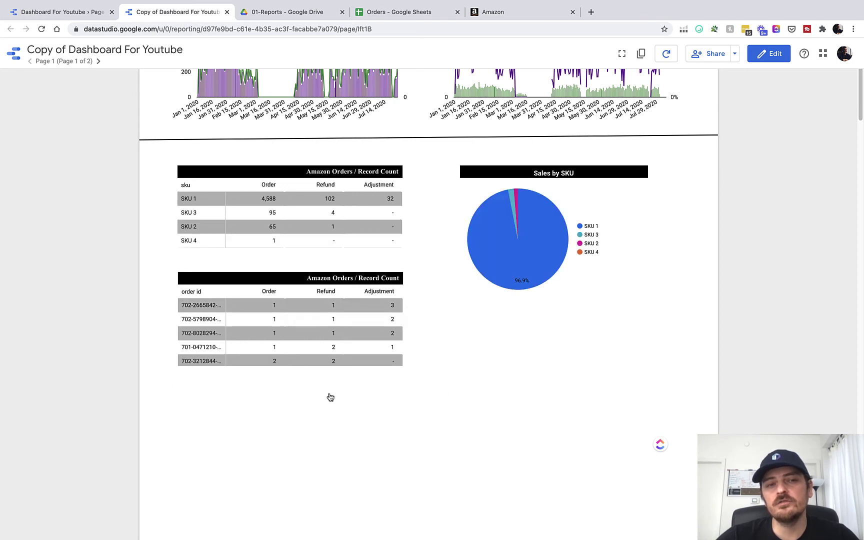
pyautogui.click(191, 214)
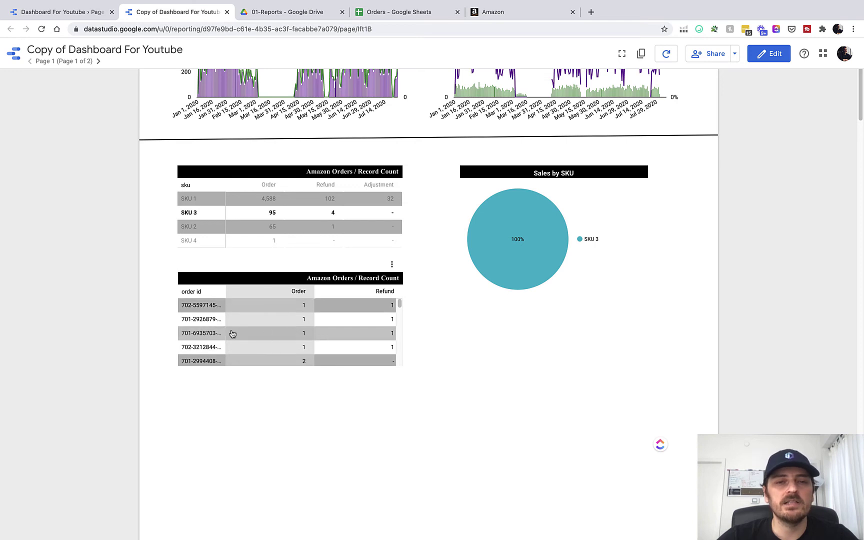
pyautogui.click(195, 202)
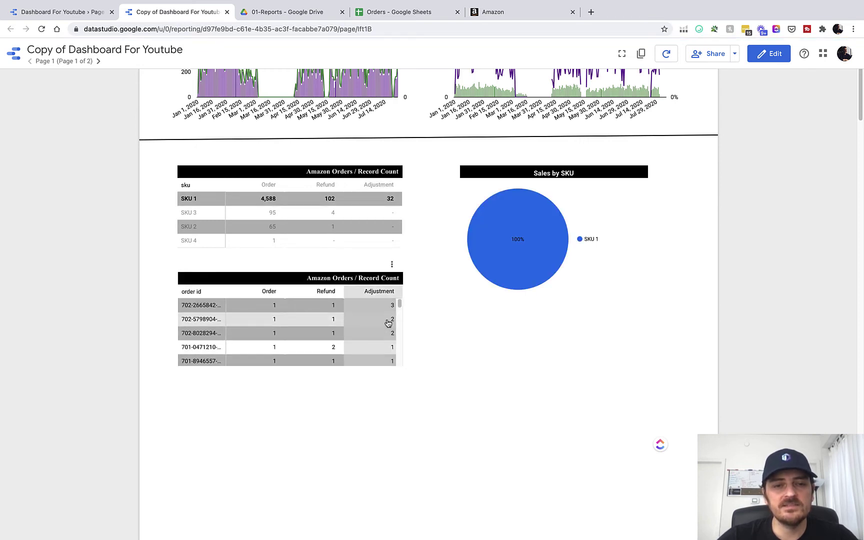
pyautogui.scroll(-4, 370, 330)
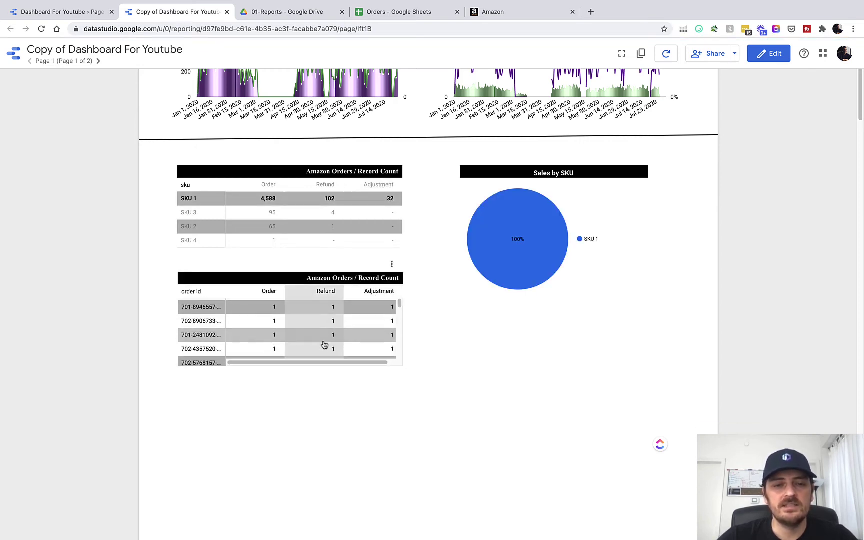
pyautogui.scroll(-3, 324, 345)
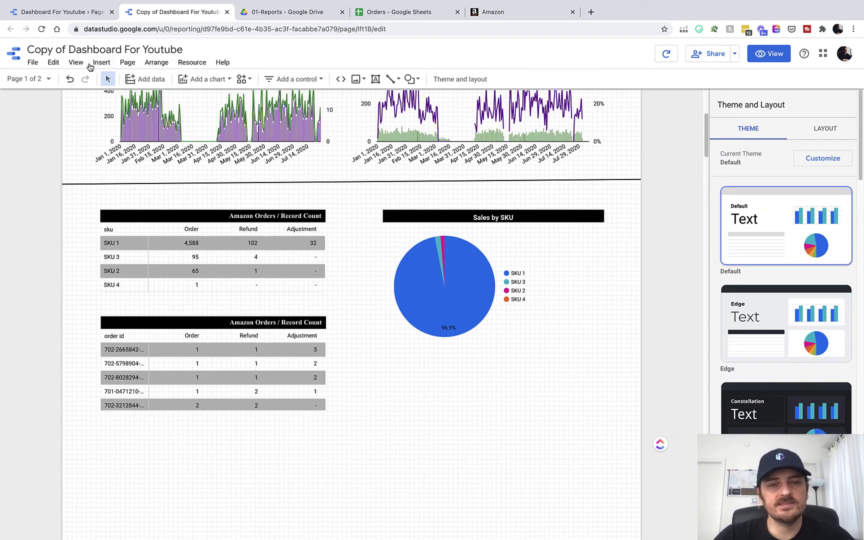
# - Check the original dashboard's SKU fee table, and duplicate the order id pivot table in the copy, fitting the duplicate beneath the pie chart
pyautogui.click(65, 12)
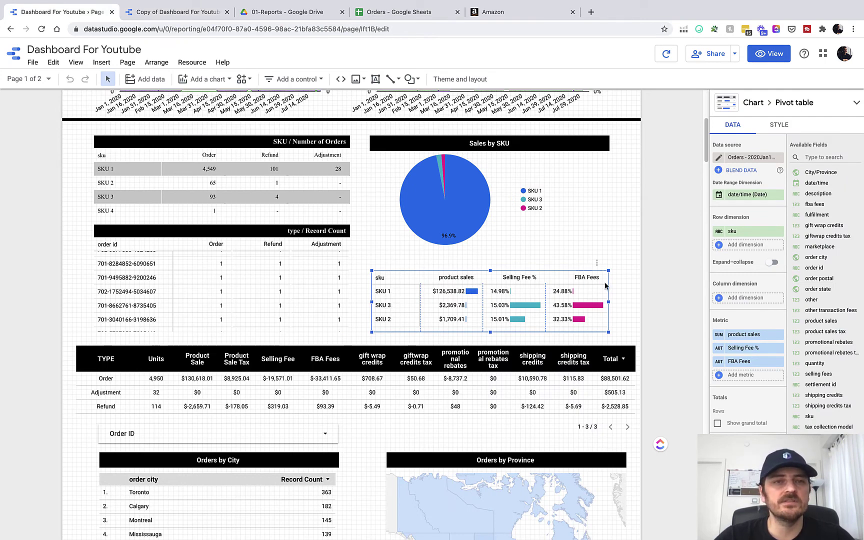
pyautogui.click(160, 14)
pyautogui.click(199, 350)
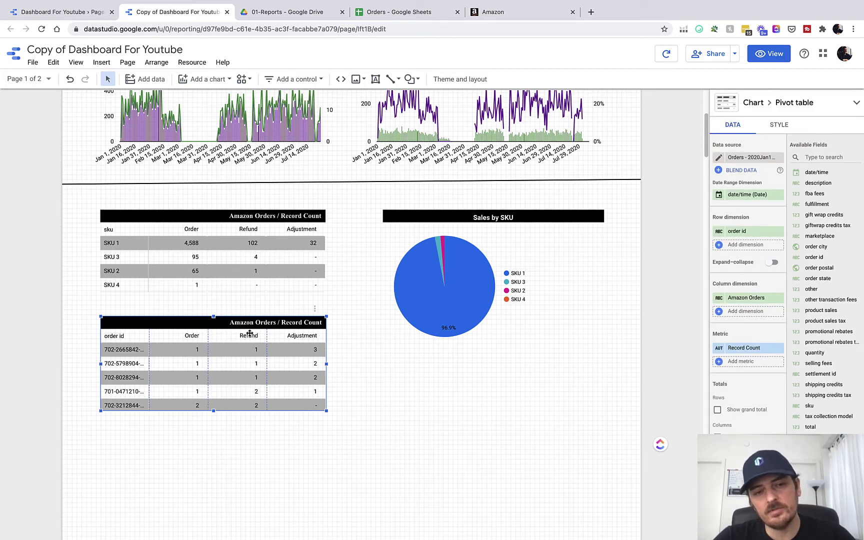
pyautogui.moveTo(249, 334); pyautogui.dragTo(536, 357)
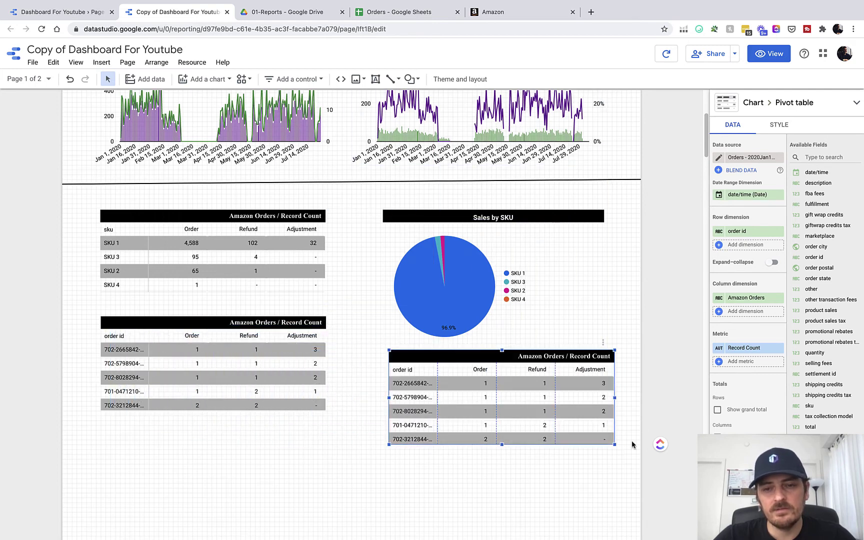
pyautogui.moveTo(615, 445); pyautogui.dragTo(604, 411)
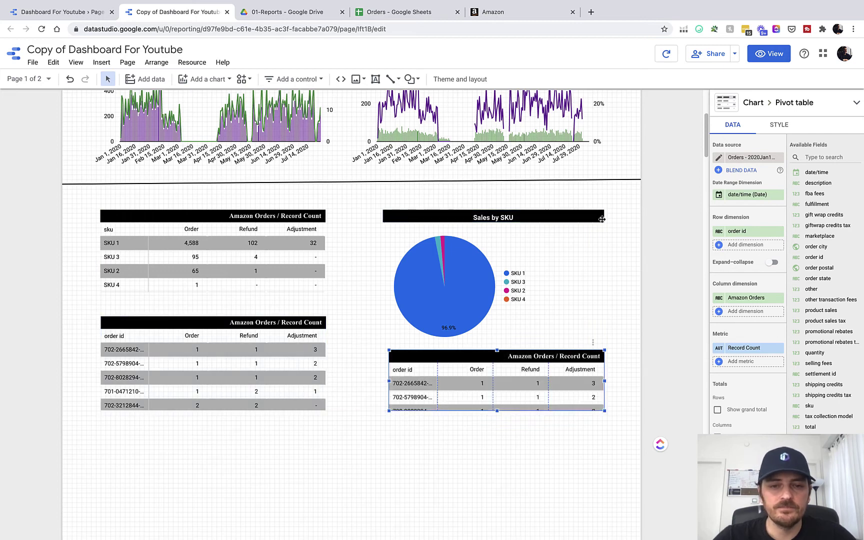
# - Remove the Amazon Orders column dimension and both filters, Order/Refund/Adjustment and No SKU, from the duplicated pivot table
pyautogui.click(769, 235)
pyautogui.click(769, 223)
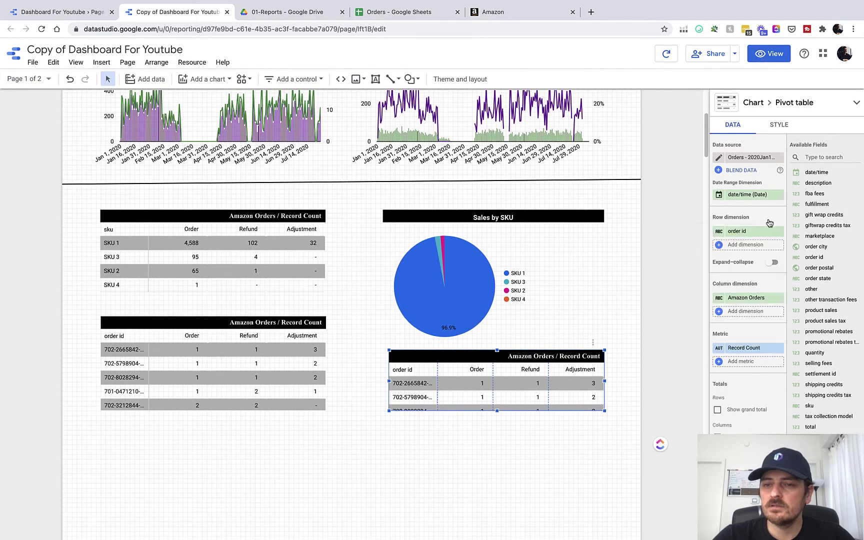
pyautogui.click(778, 297)
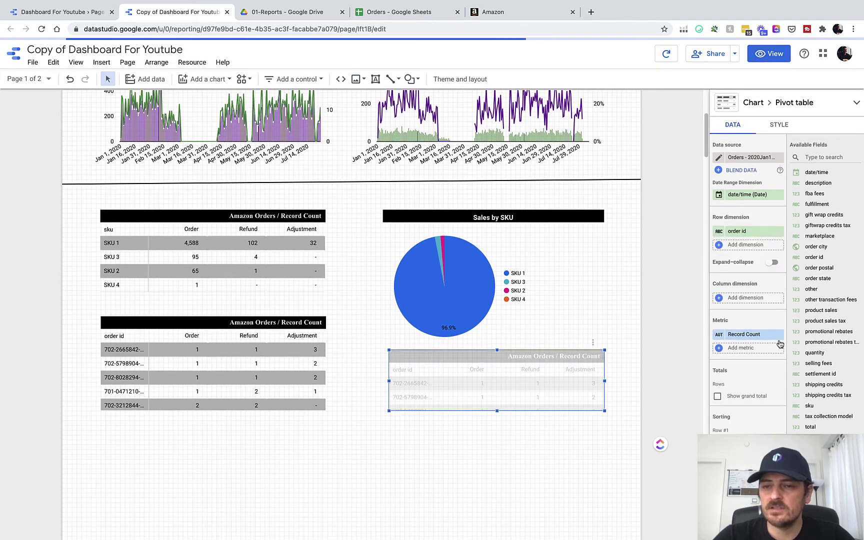
pyautogui.scroll(-2, 769, 357)
pyautogui.scroll(-5, 769, 357)
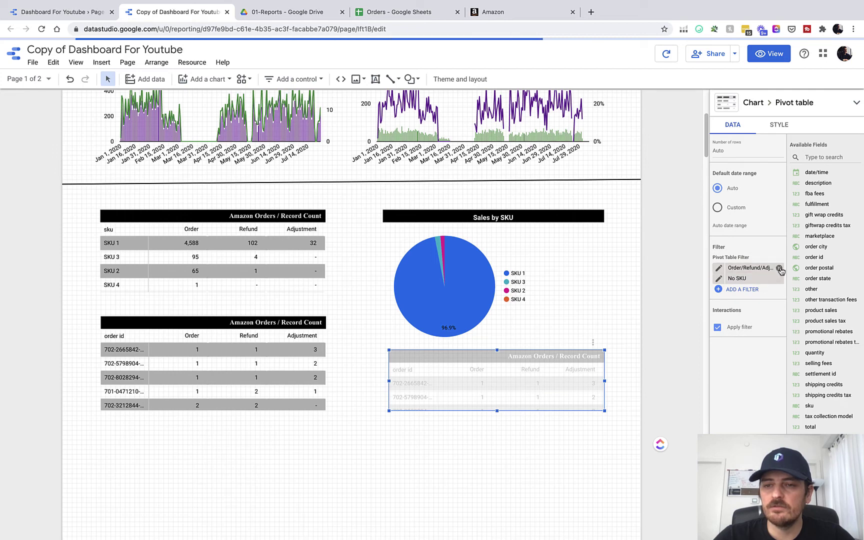
pyautogui.click(779, 269)
pyautogui.click(780, 269)
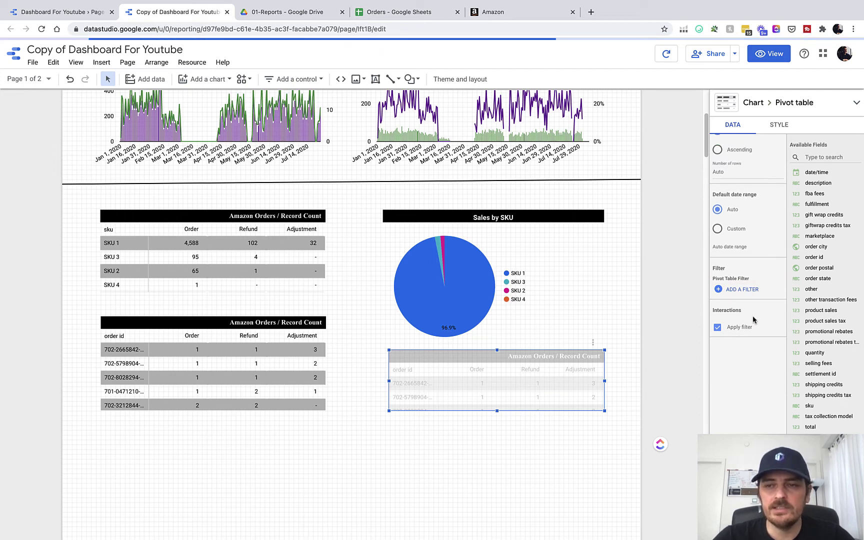
pyautogui.scroll(2, 752, 320)
pyautogui.scroll(3, 752, 295)
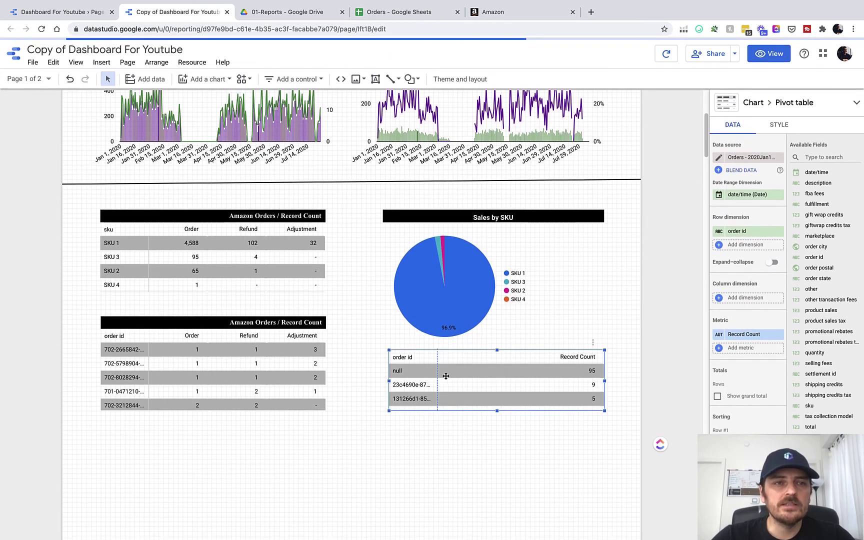
# - Compare with the original dashboard's SKU fee table, and set the duplicated pivot table's row dimension to sku
pyautogui.click(69, 11)
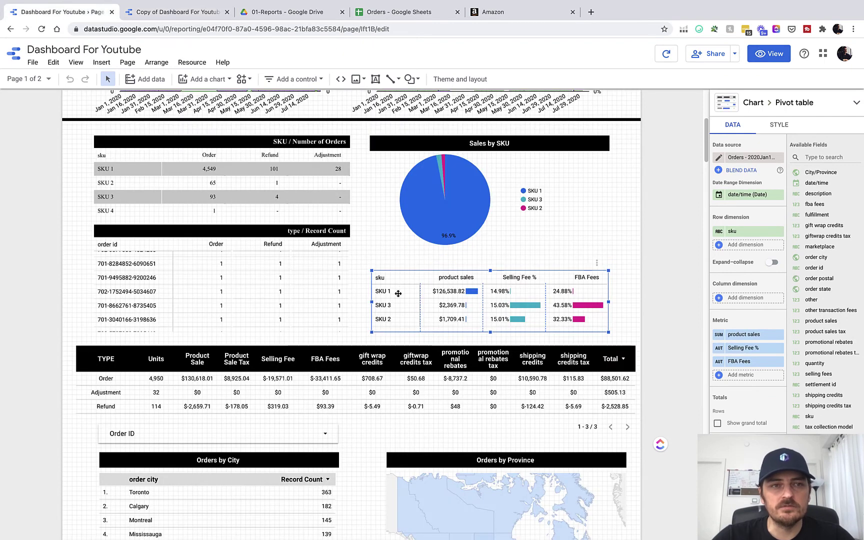
pyautogui.click(173, 12)
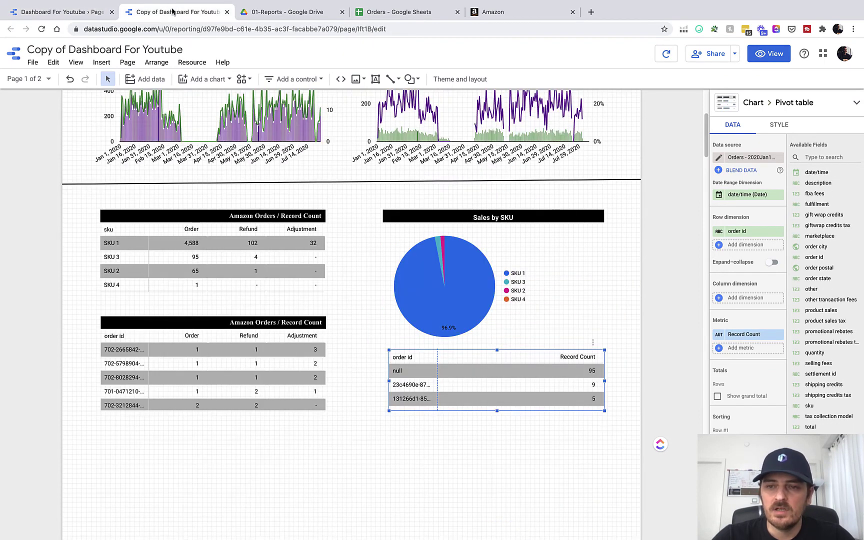
pyautogui.click(745, 232)
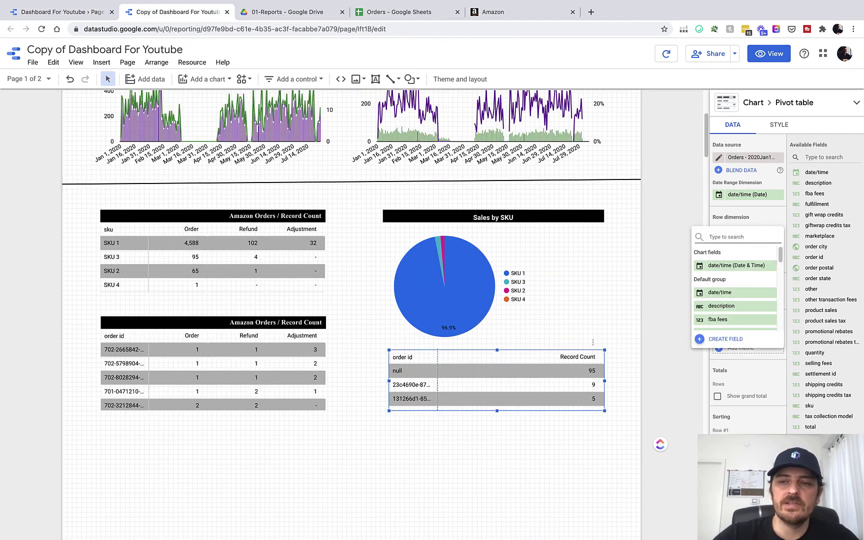
pyautogui.write('sku')
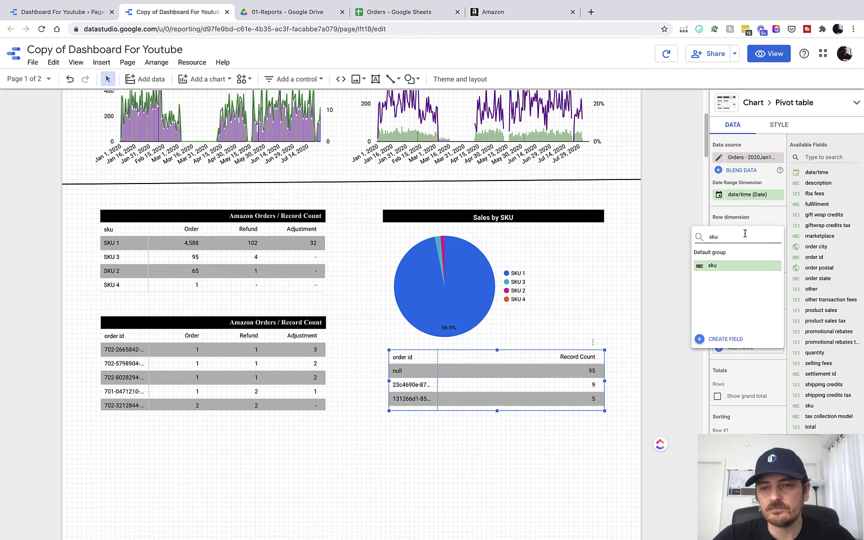
pyautogui.click(730, 265)
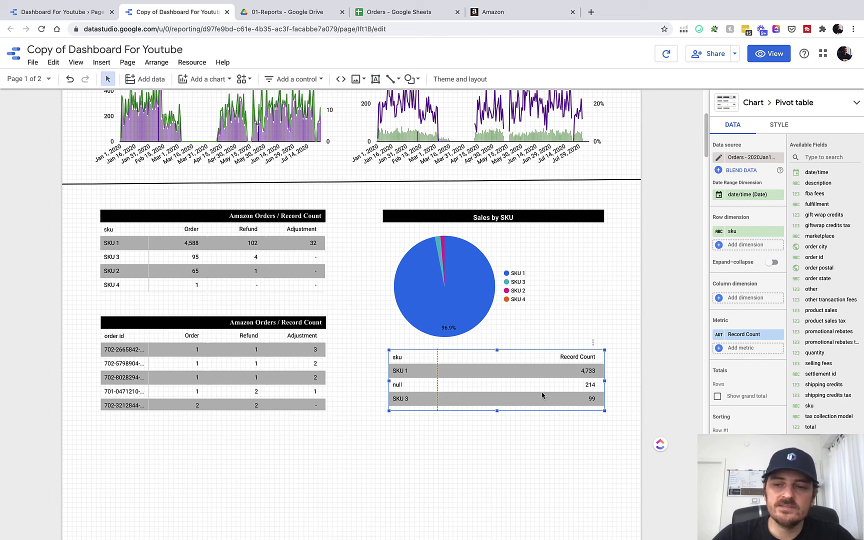
pyautogui.scroll(-6, 750, 345)
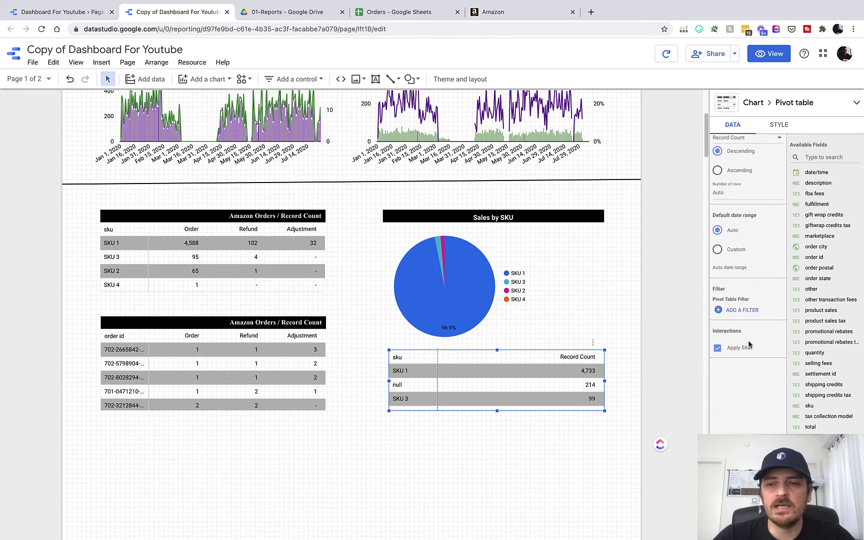
# - Apply the existing Order/Refund/Adjustment and No SKU filters to the sku pivot table beneath the pie chart
pyautogui.click(748, 311)
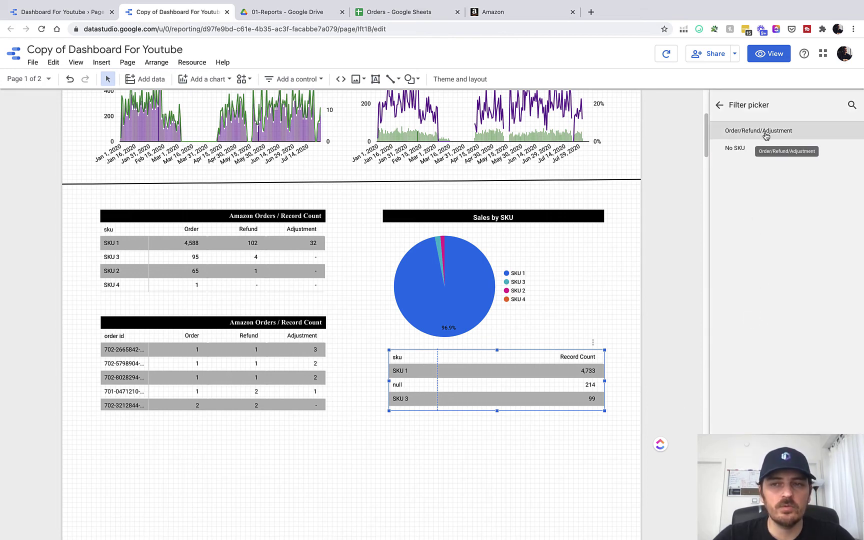
pyautogui.click(738, 133)
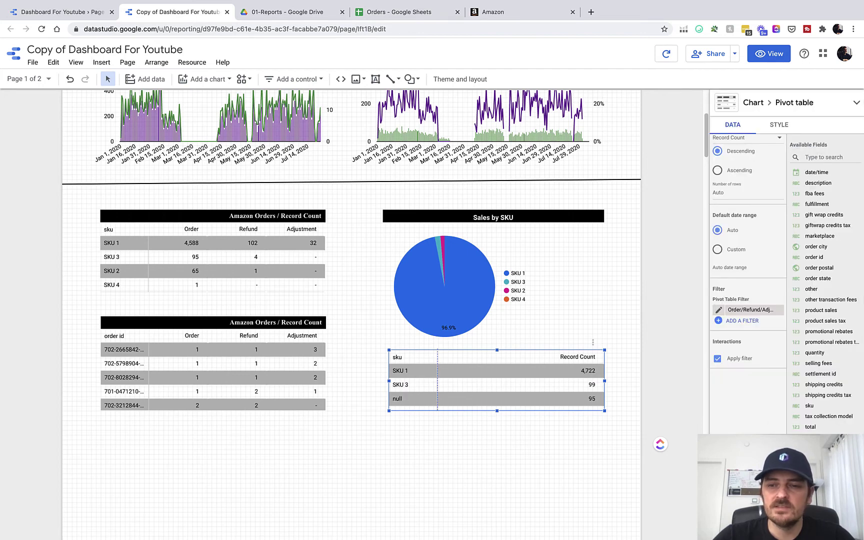
pyautogui.click(736, 325)
pyautogui.click(750, 150)
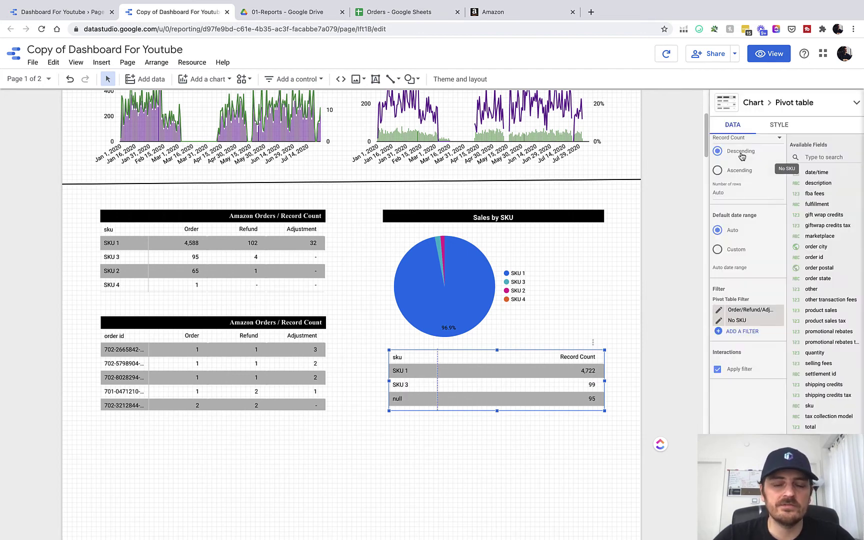
# - Replace the Record Count metric of the pivot table beneath the pie chart with product sales
pyautogui.scroll(5, 748, 280)
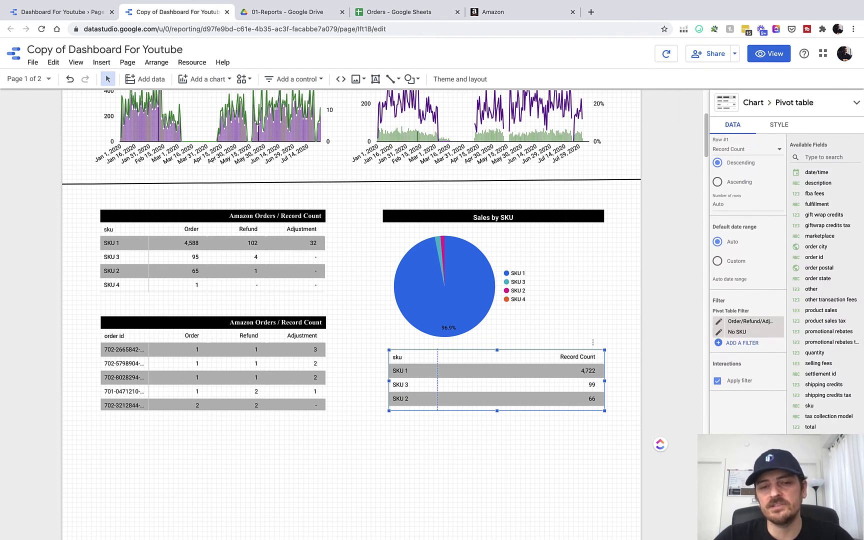
pyautogui.scroll(3, 728, 288)
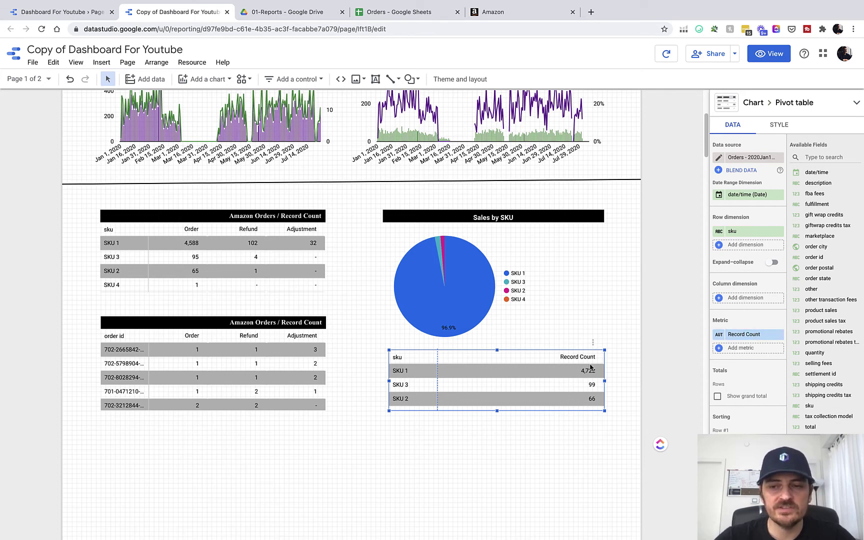
pyautogui.click(745, 334)
pyautogui.write('pro')
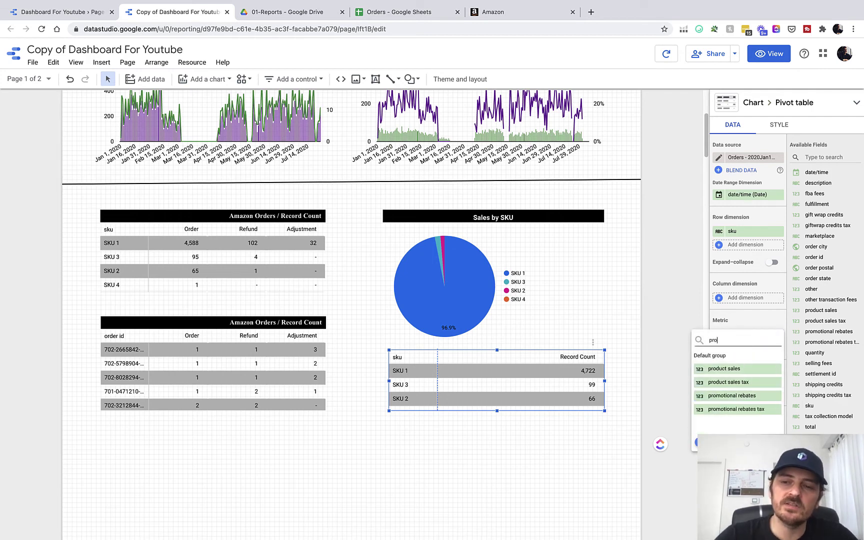
pyautogui.click(736, 370)
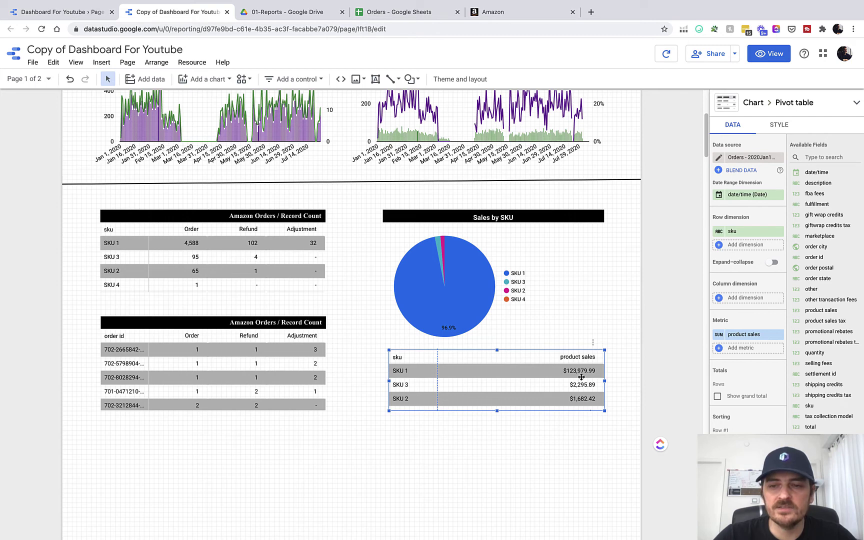
# - Check the original dashboard's SKU fee table, and create a calculated metric named Selling Fee % for the copy's product sales pivot table
pyautogui.hotkey('ctrl', 'shift', 'Tab')
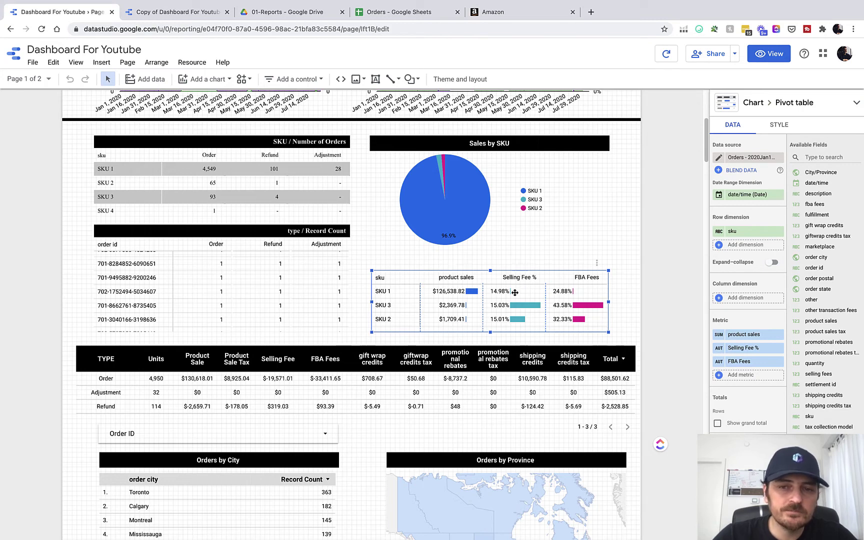
pyautogui.click(195, 12)
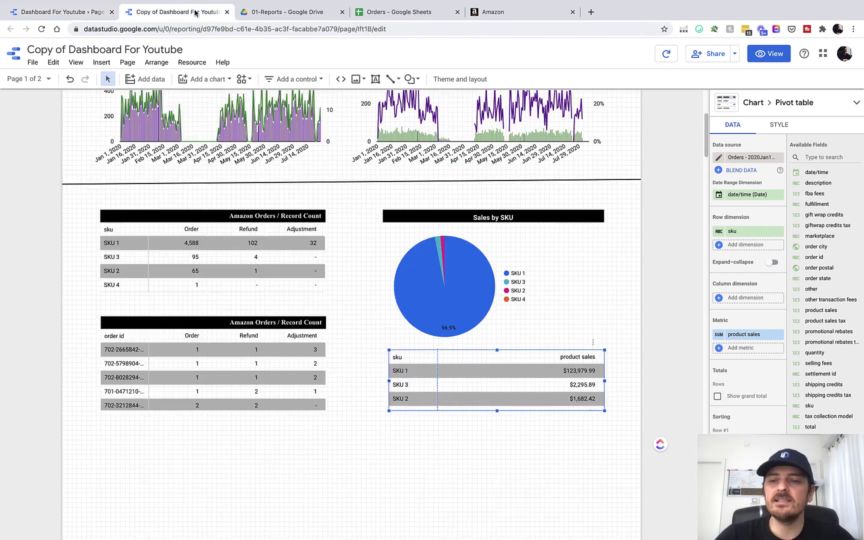
pyautogui.click(743, 348)
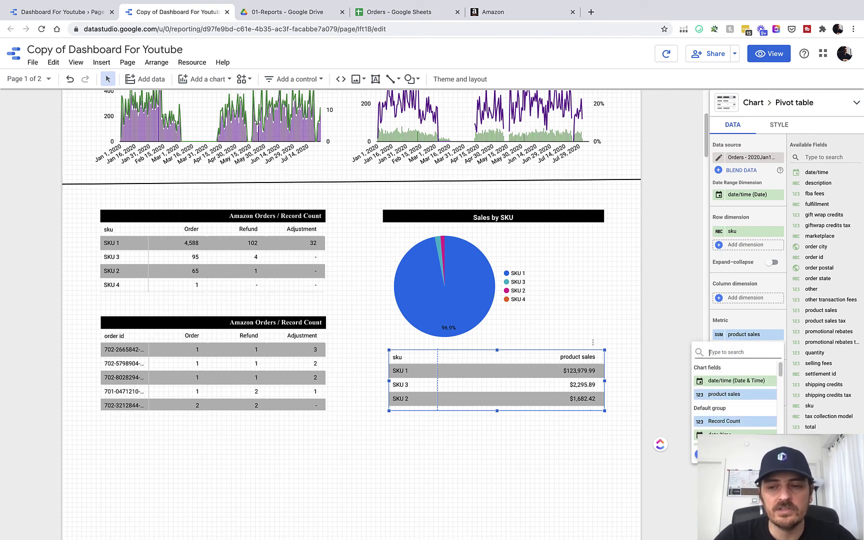
pyautogui.click(703, 454)
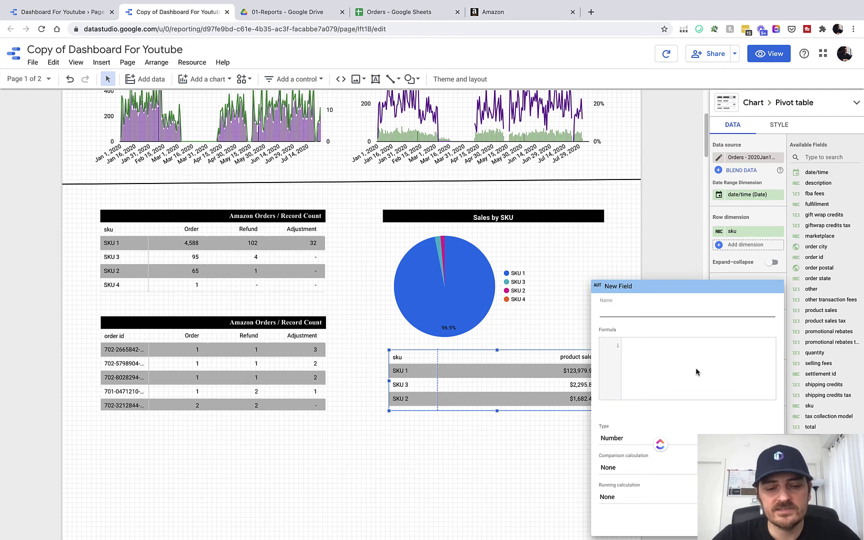
pyautogui.write('Sell')
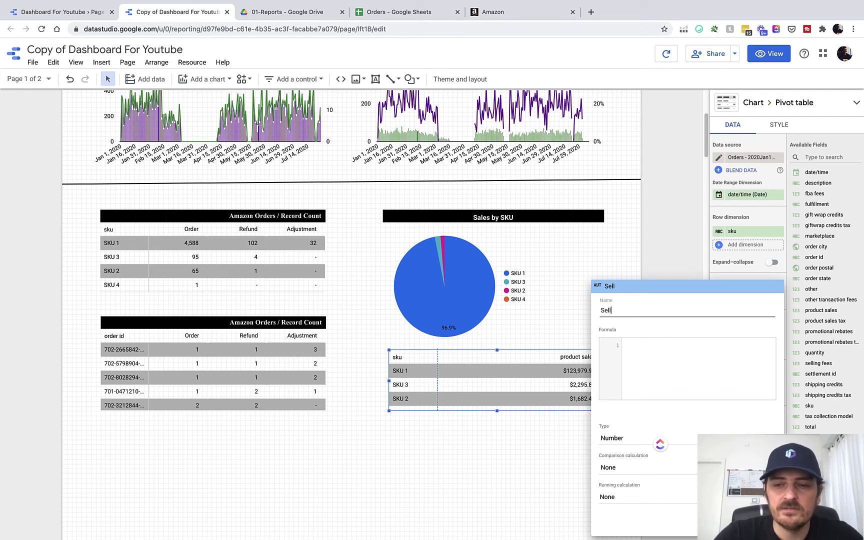
pyautogui.write('ing Fee')
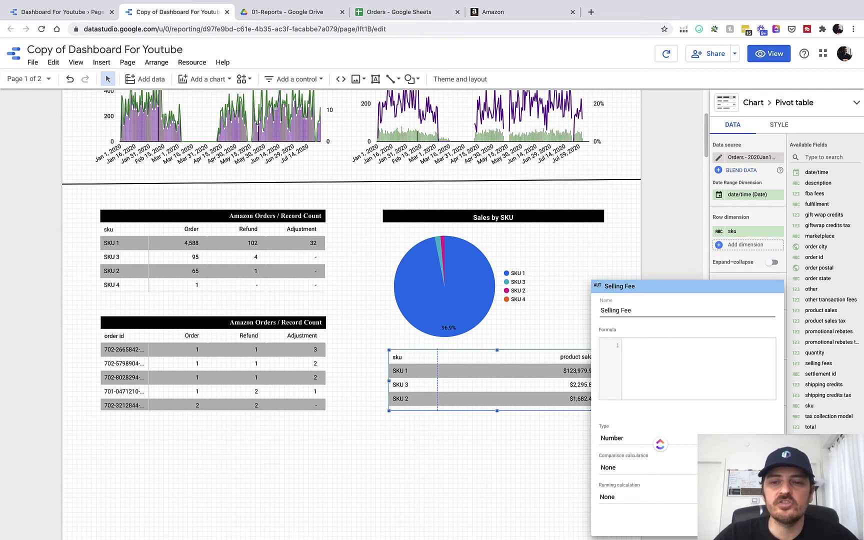
pyautogui.write(' %')
# - Enter the formula SUM(selling fees)/SUM(product sales) for the Selling Fee % field
pyautogui.click(672, 346)
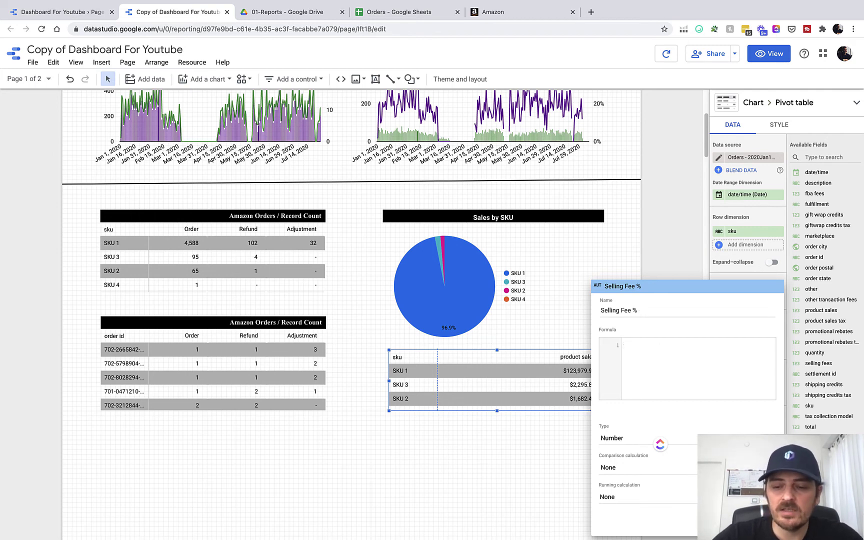
pyautogui.write('SUM(sell')
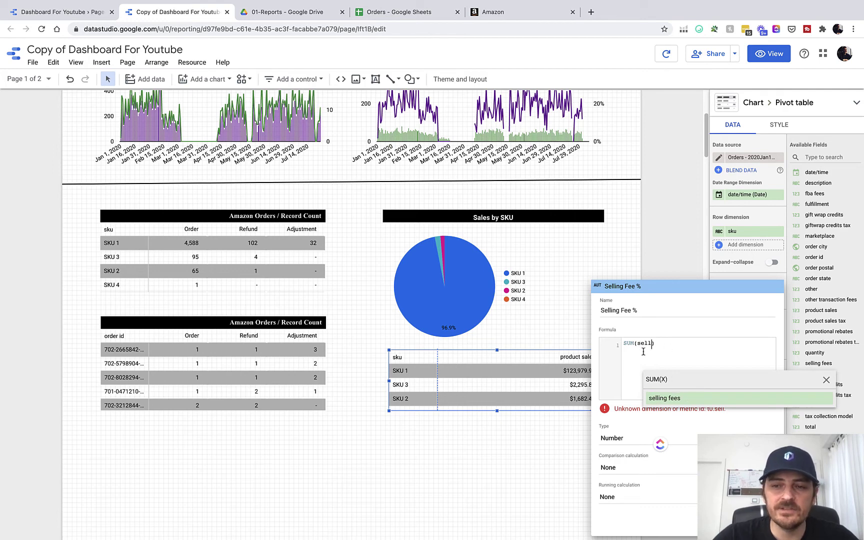
pyautogui.click(671, 399)
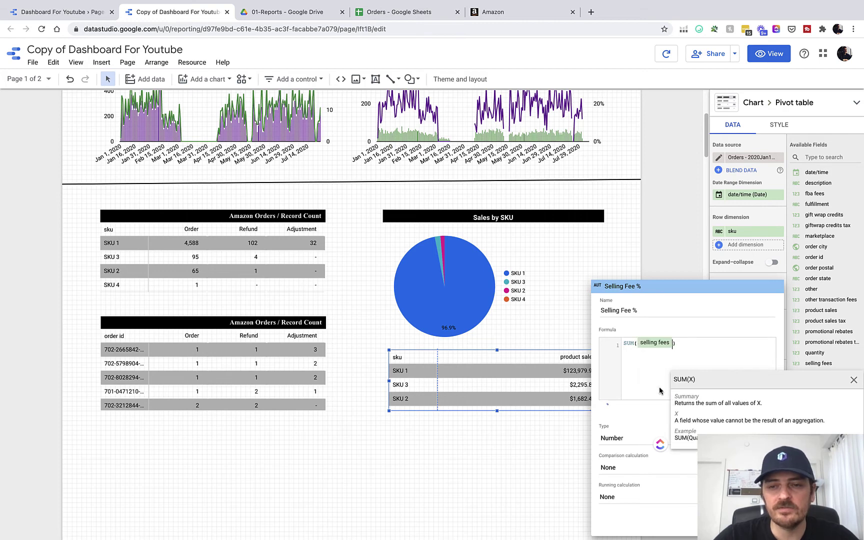
pyautogui.click(689, 343)
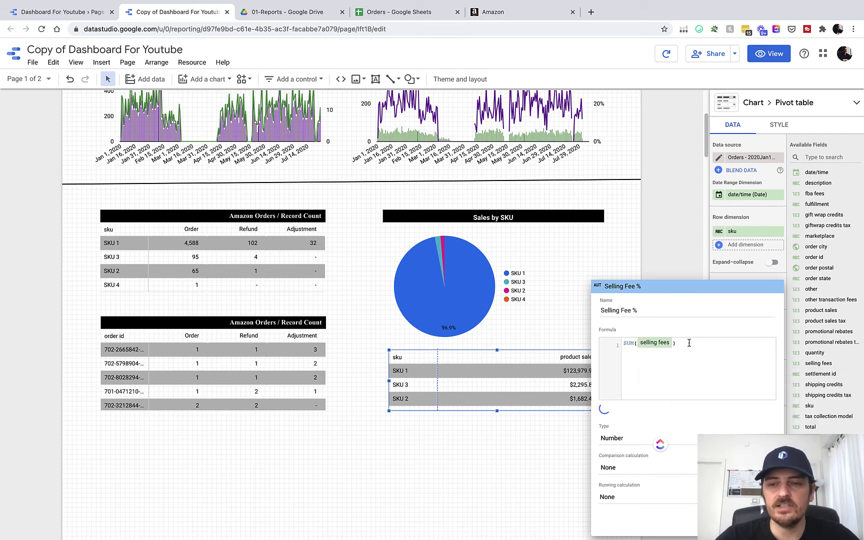
pyautogui.write('/')
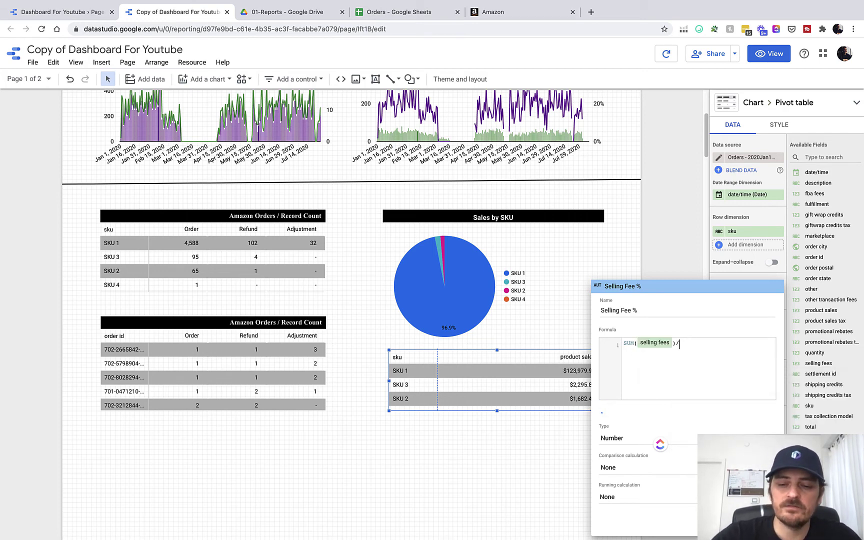
pyautogui.write('SUM(Prod')
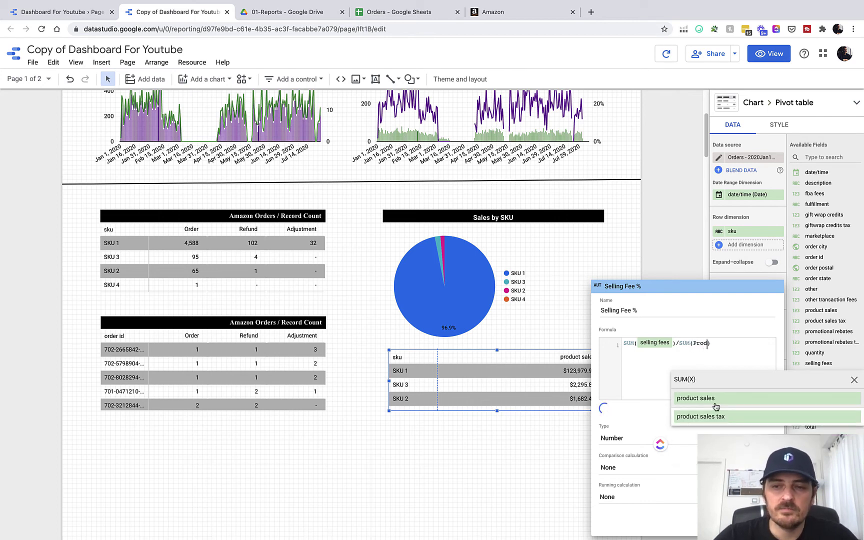
pyautogui.click(716, 400)
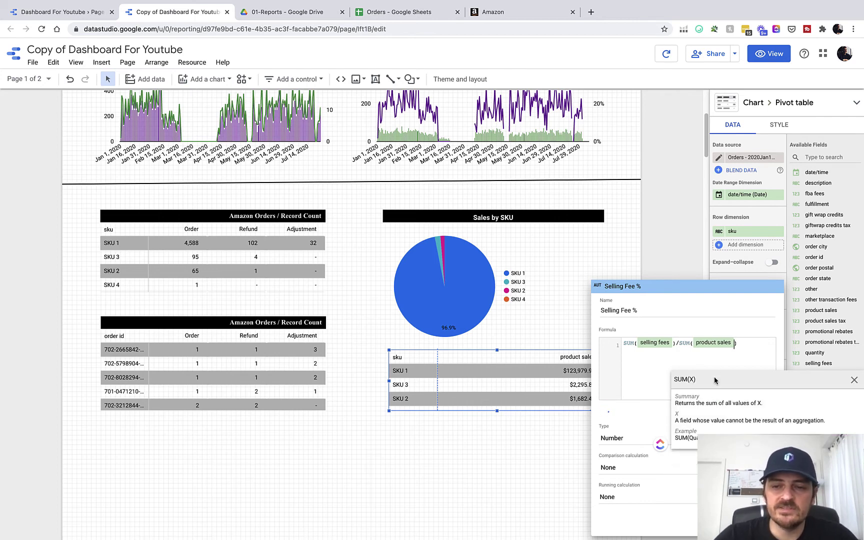
pyautogui.click(659, 369)
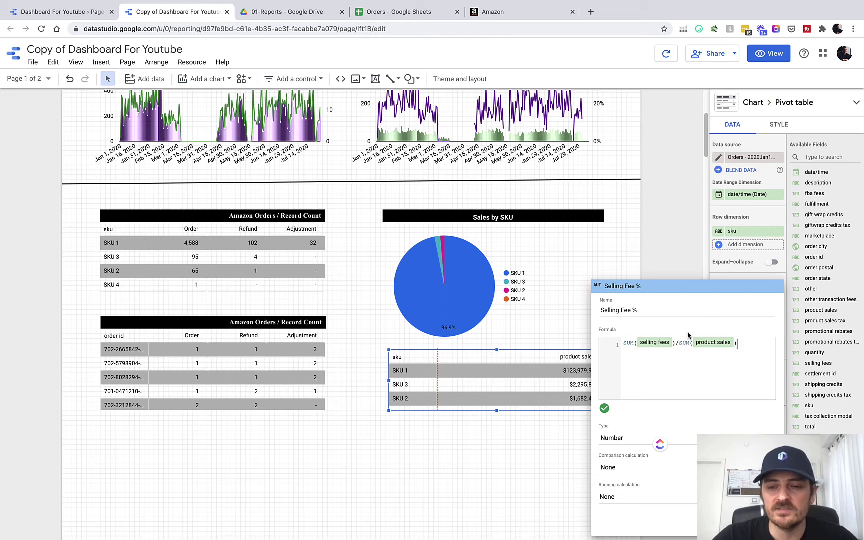
# - Set the Selling Fee % field's type to Percent and apply it to the pivot table
pyautogui.click(623, 442)
pyautogui.moveTo(634, 450)
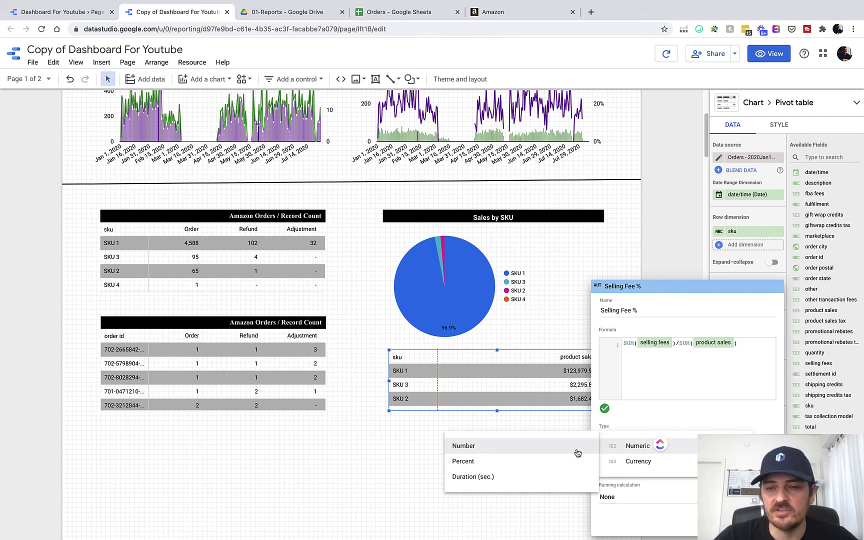
pyautogui.click(469, 462)
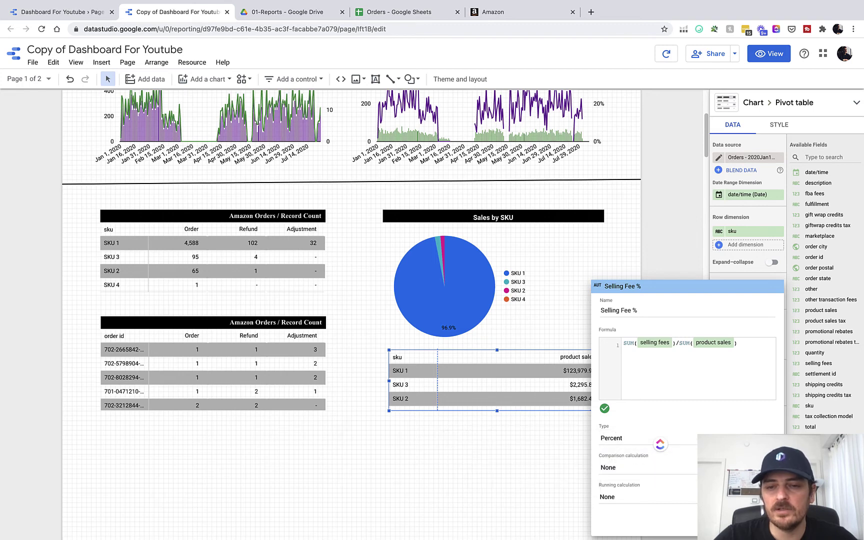
pyautogui.click(471, 459)
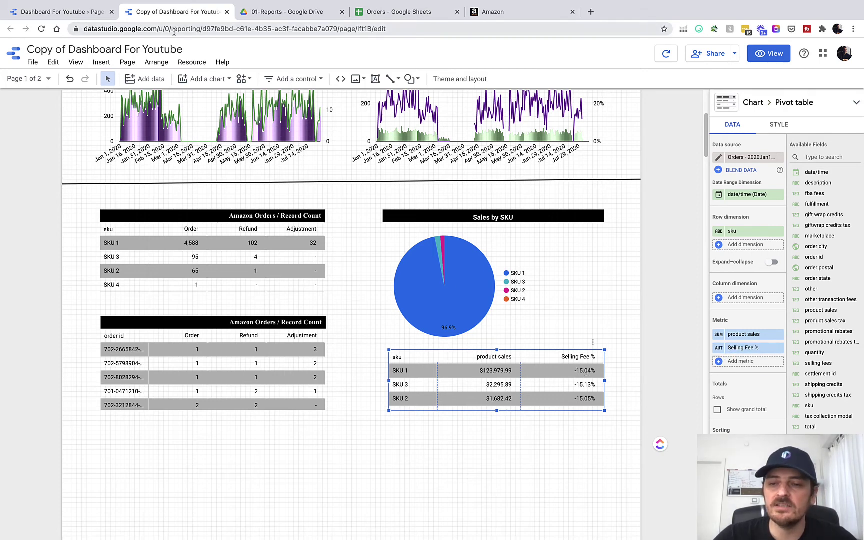
# - Make Selling Fee % an absolute value by changing its formula to ABS(SUM(selling fees)/SUM(product sales))
pyautogui.click(718, 348)
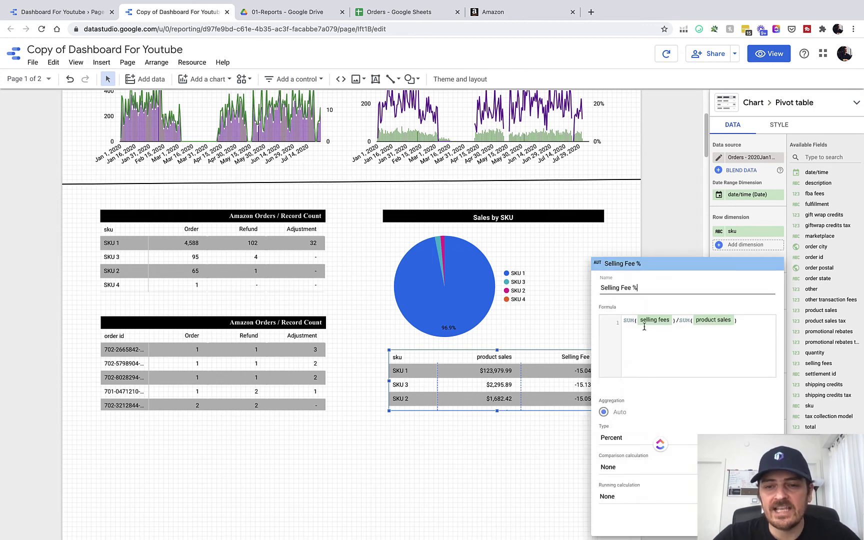
pyautogui.click(624, 321)
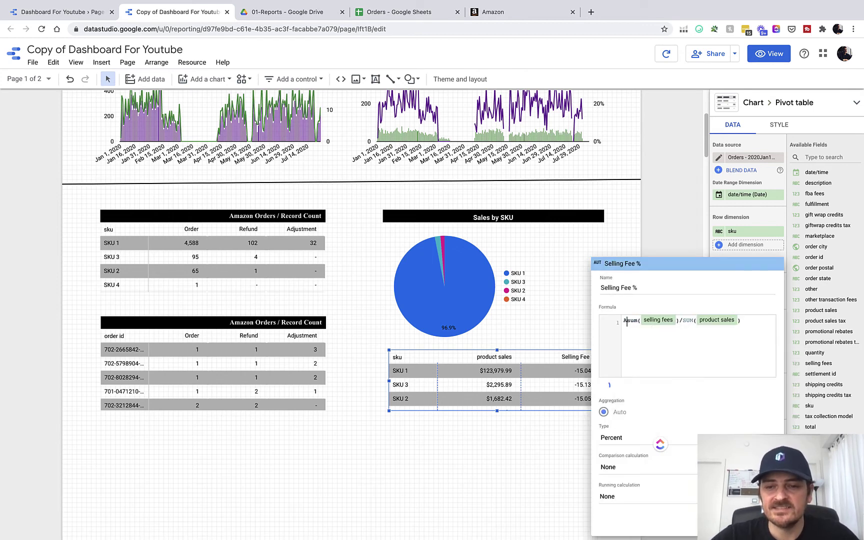
pyautogui.write('ABS')
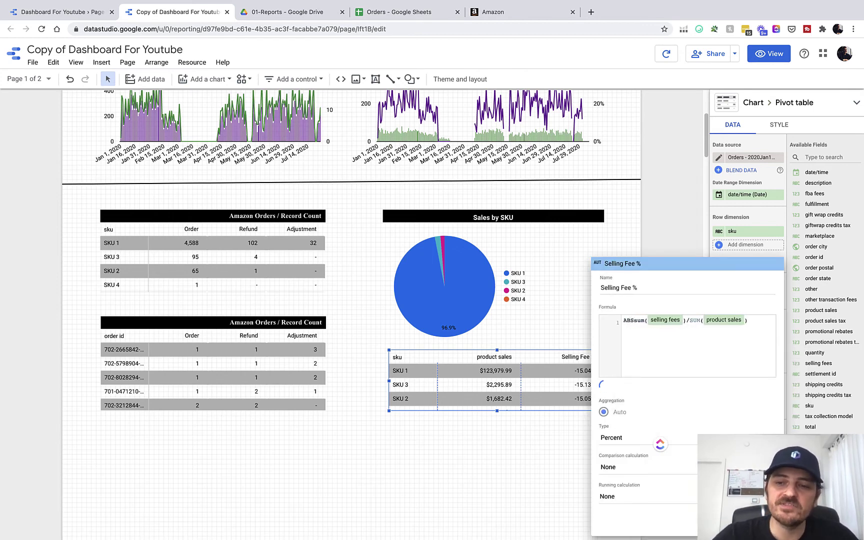
pyautogui.write('(SUM')
pyautogui.click(764, 321)
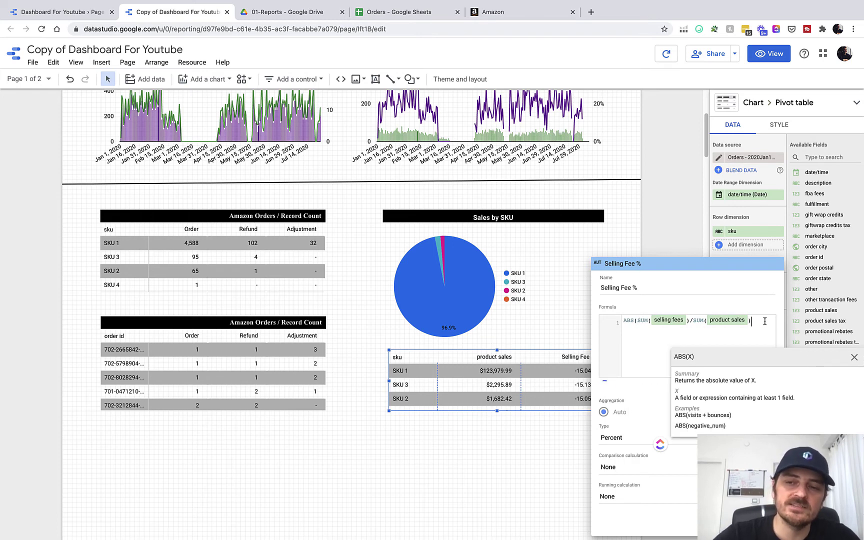
pyautogui.write(')')
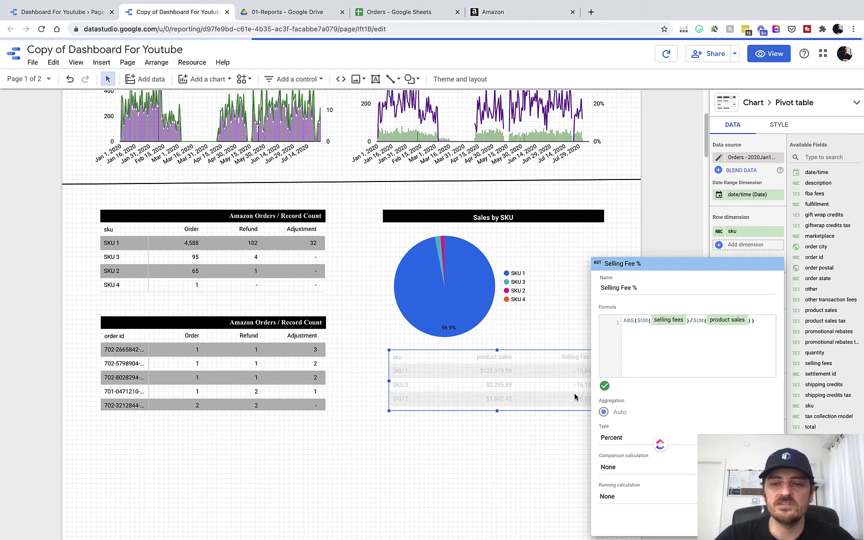
pyautogui.click(569, 439)
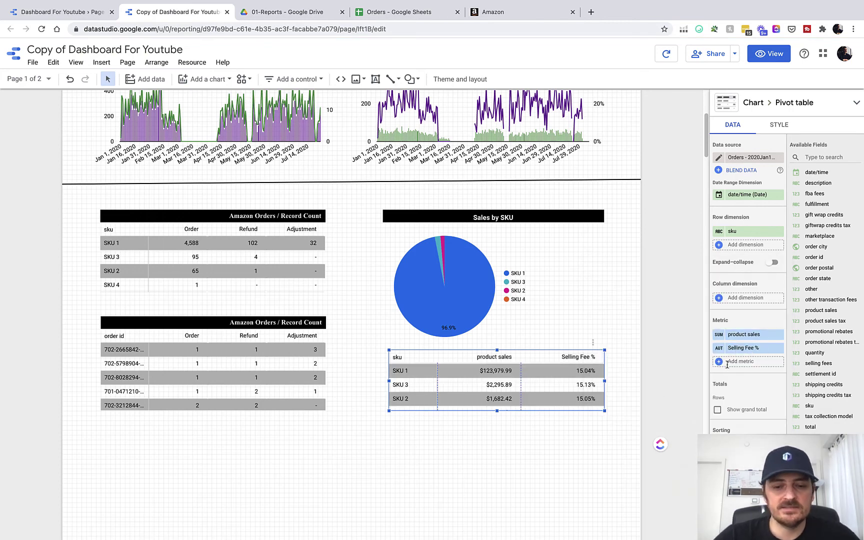
# - Create another calculated metric named FBA Fees % for the product sales pivot table
pyautogui.click(724, 349)
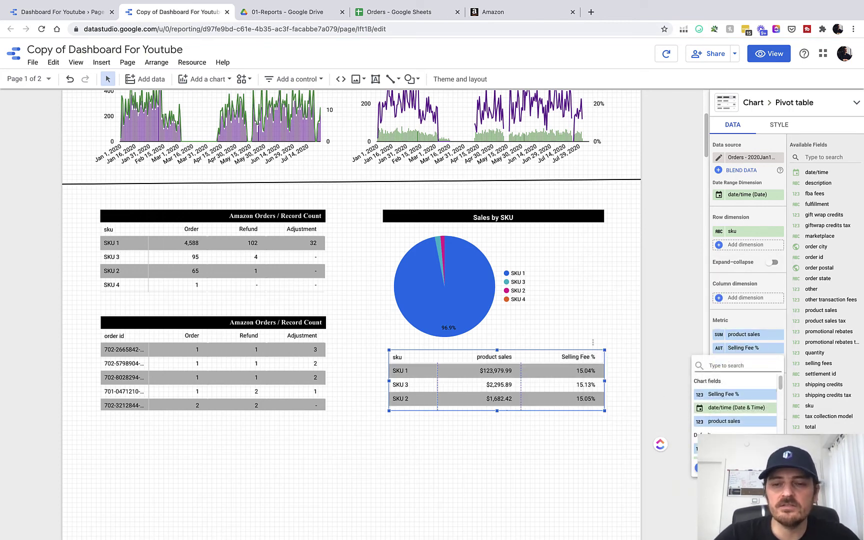
pyautogui.click(700, 468)
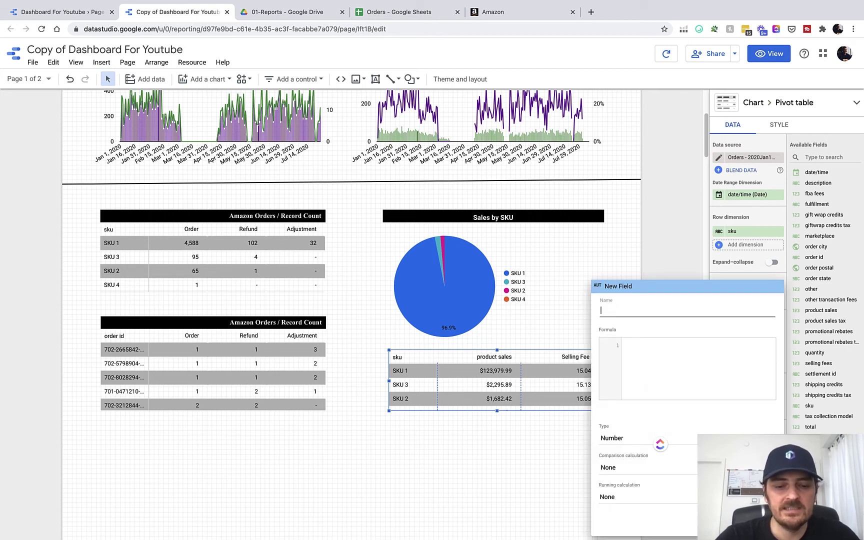
pyautogui.write('FBA Fees %')
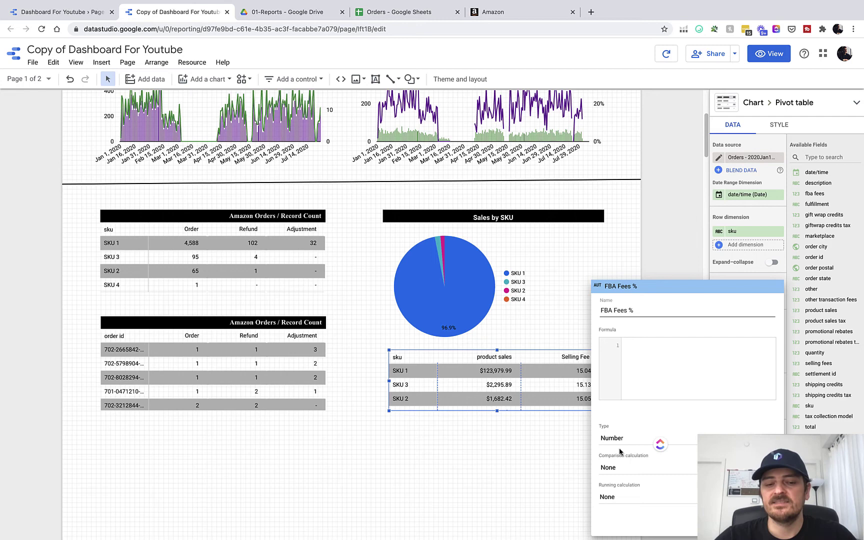
# - Enter the formula SUM(fba fees)/SUM(product sales) for the FBA Fees % field
pyautogui.click(669, 362)
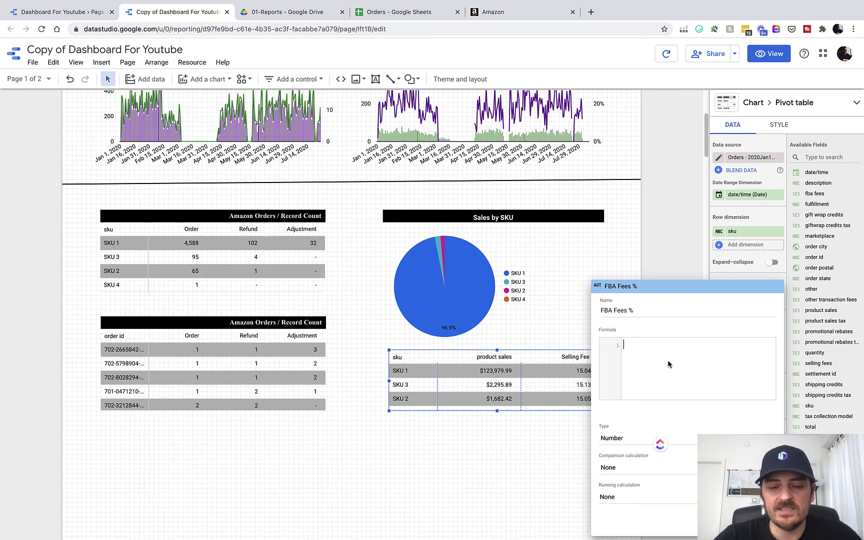
pyautogui.write('sum')
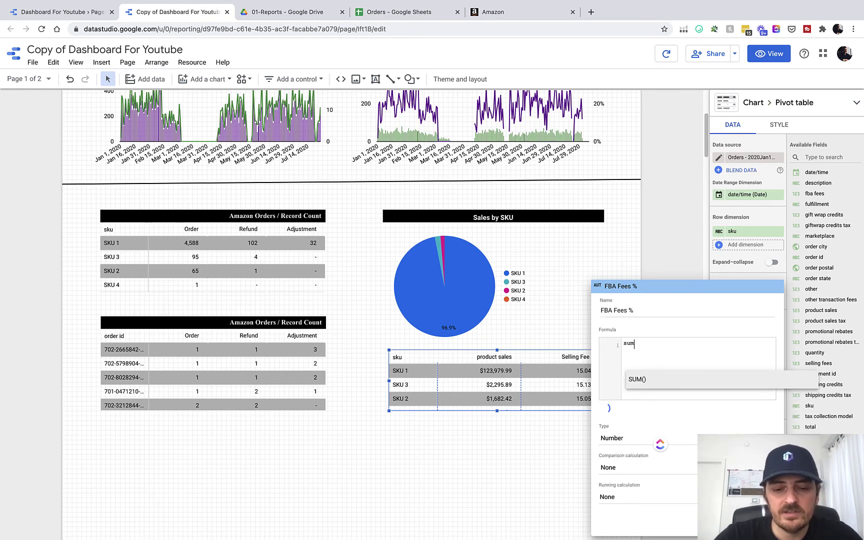
pyautogui.press('Return')
pyautogui.write('fba')
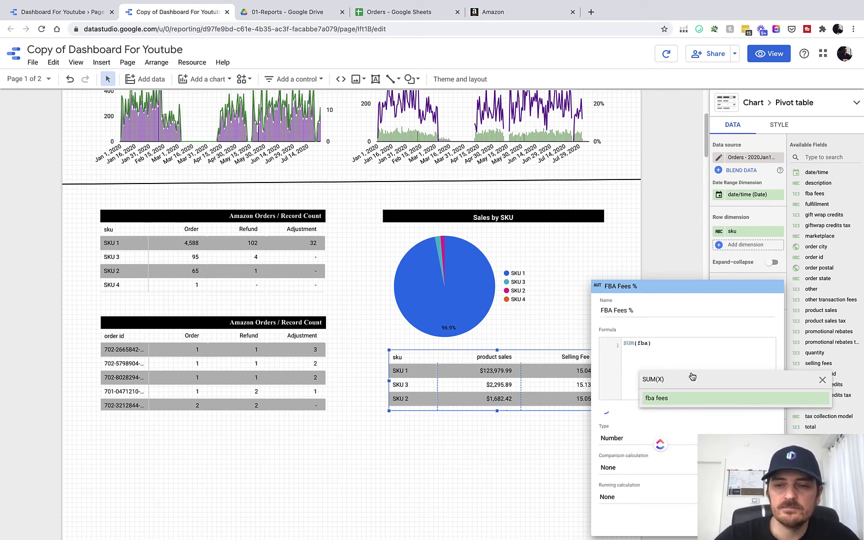
pyautogui.click(659, 398)
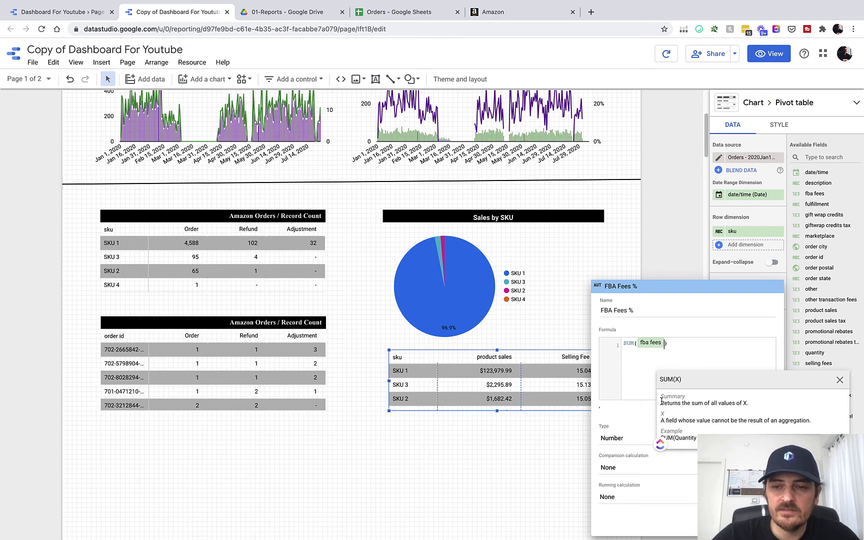
pyautogui.click(702, 345)
pyautogui.write('/SUM(pro')
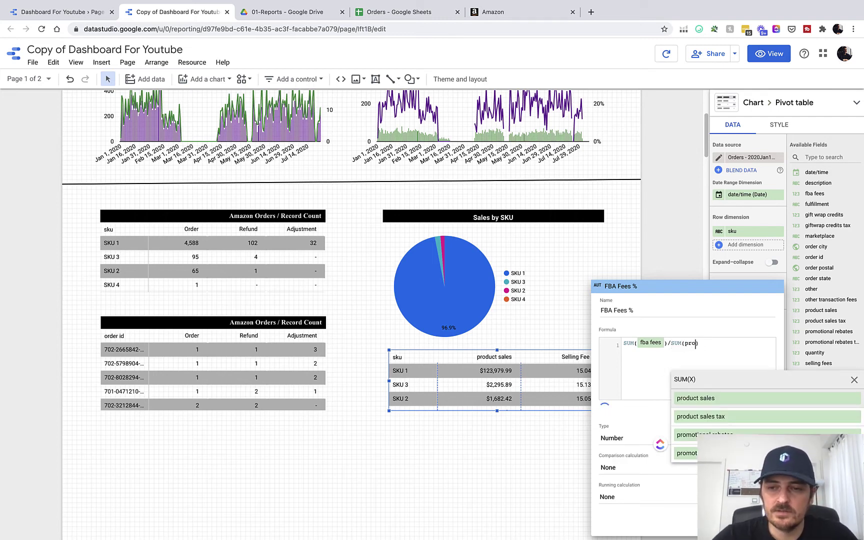
pyautogui.click(720, 398)
pyautogui.click(748, 342)
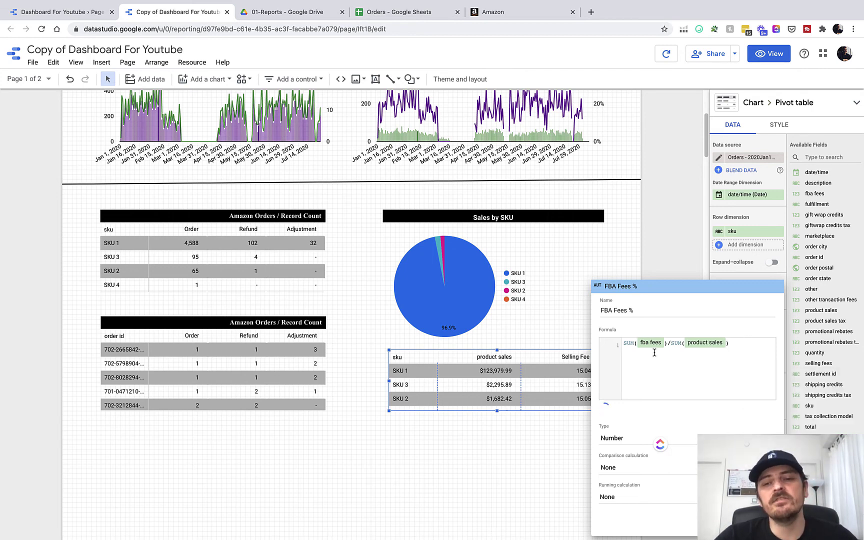
# - Wrap the FBA Fees % formula in the ABS function so the ratio is an absolute value
pyautogui.click(624, 345)
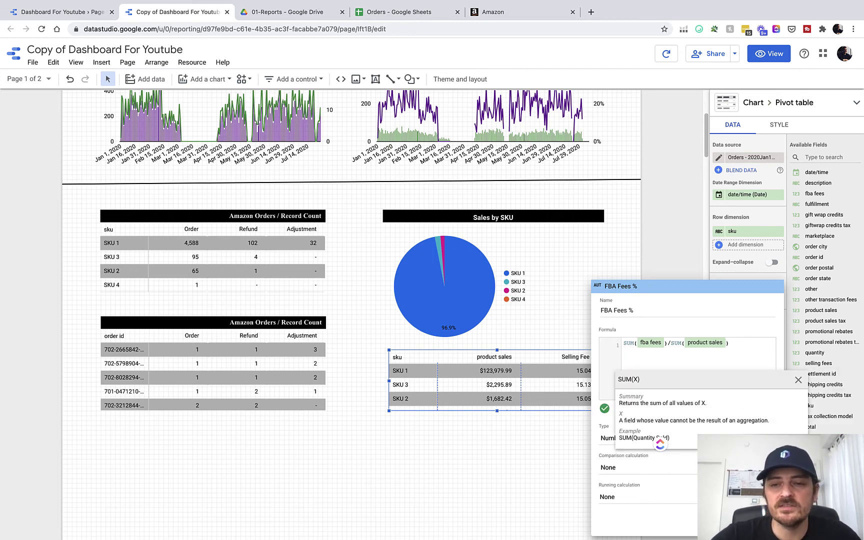
pyautogui.write('ABSsum')
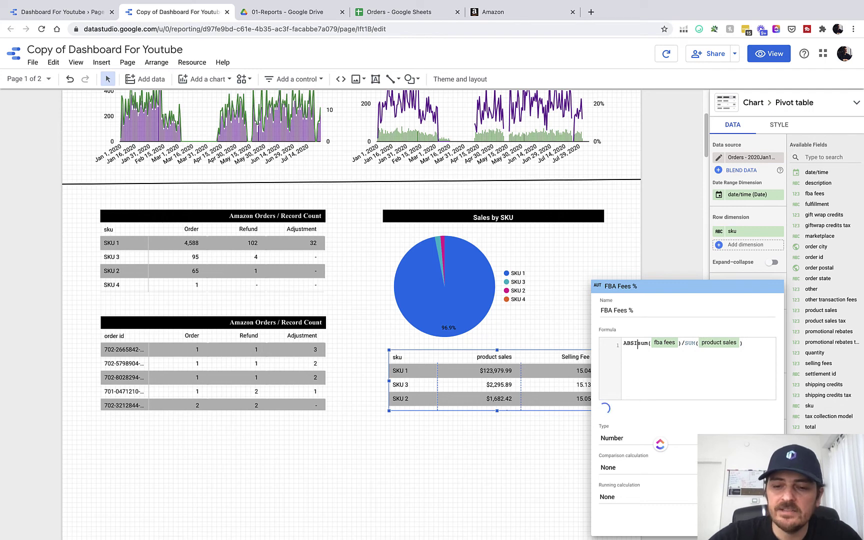
pyautogui.press('BackSpace')
pyautogui.write('(SUM')
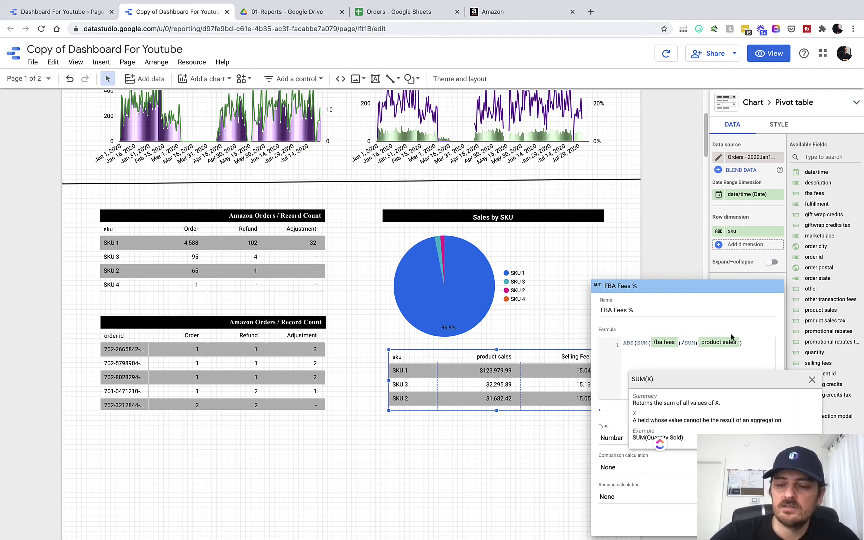
# - Finish the FBA Fees % formula as ABS(SUM(fba fees)/SUM(product sales)) and set the metric's type to Percent
pyautogui.click(750, 344)
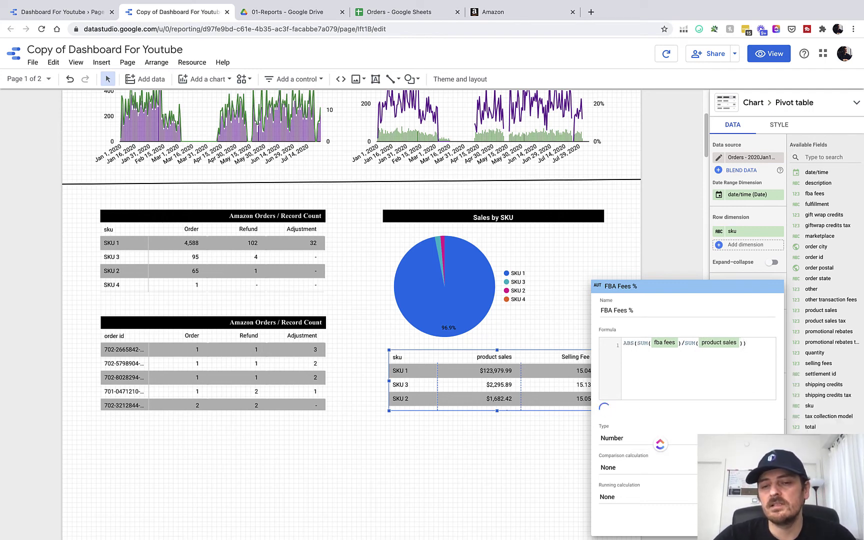
pyautogui.click(607, 441)
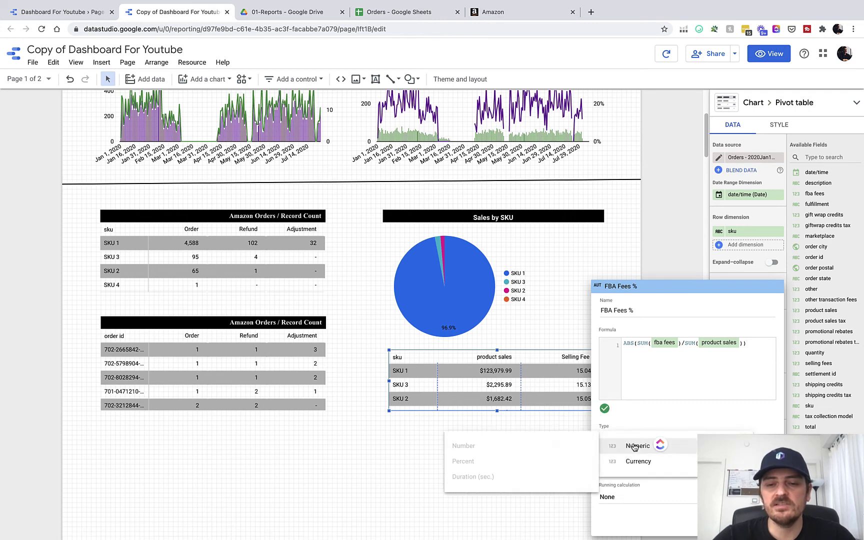
pyautogui.click(612, 444)
pyautogui.click(470, 462)
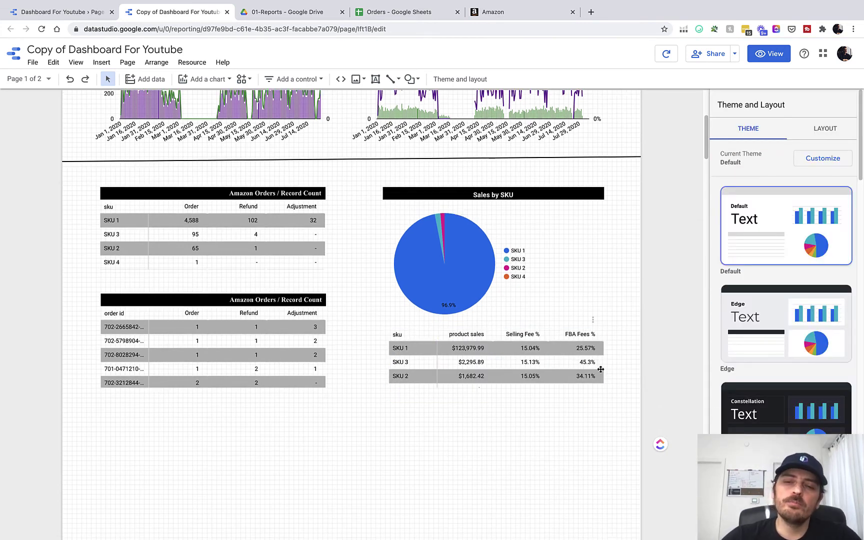
# - Compare the SKU fee pivot table with its counterpart in the original Dashboard For Youtube report and check the available chart types
pyautogui.click(82, 14)
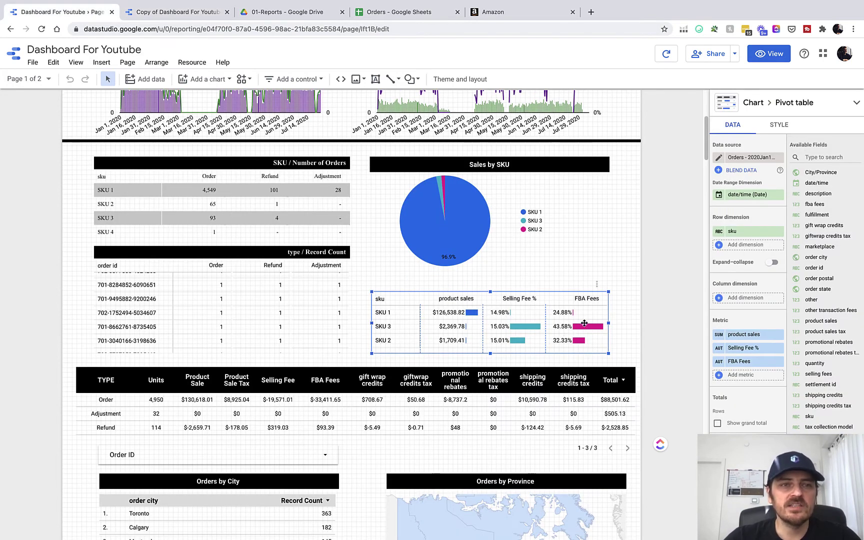
pyautogui.click(186, 13)
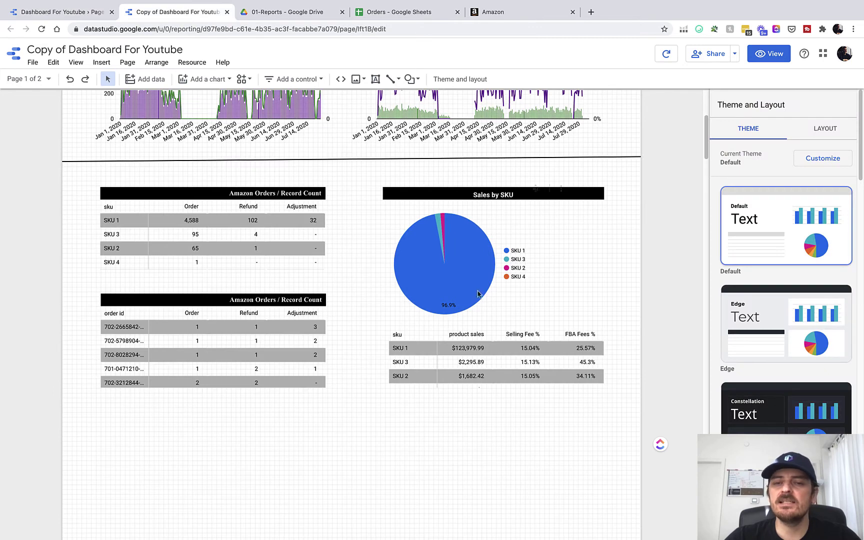
pyautogui.click(529, 376)
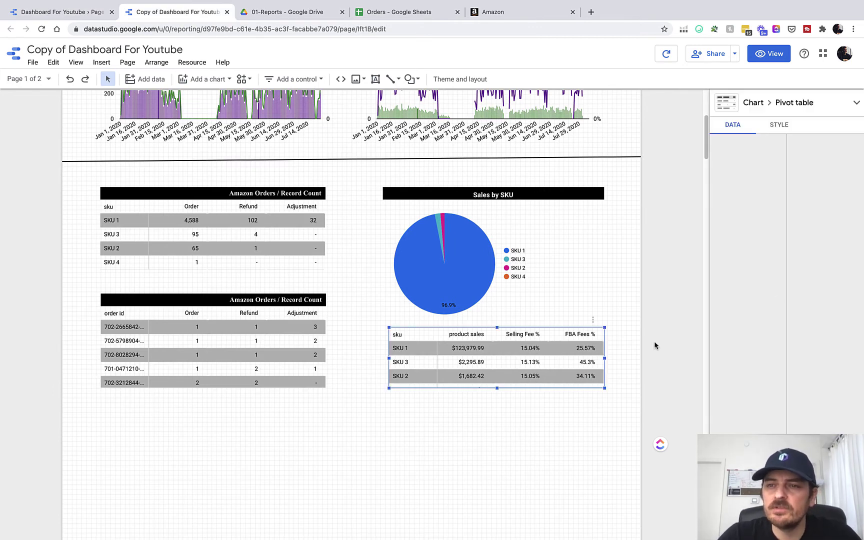
pyautogui.click(793, 103)
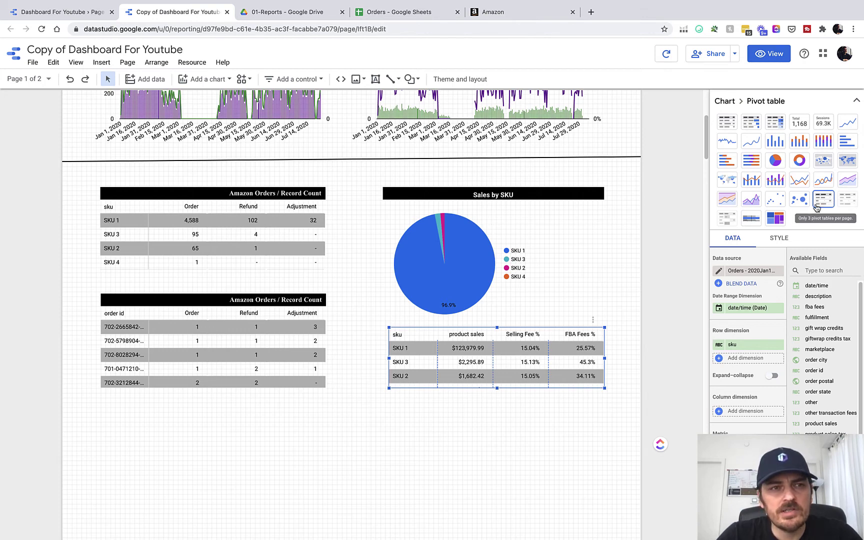
pyautogui.click(64, 12)
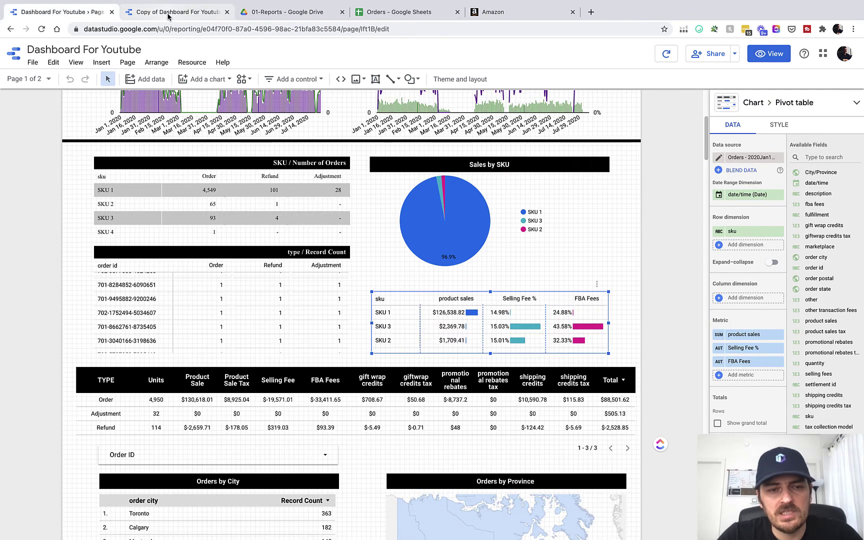
pyautogui.click(169, 14)
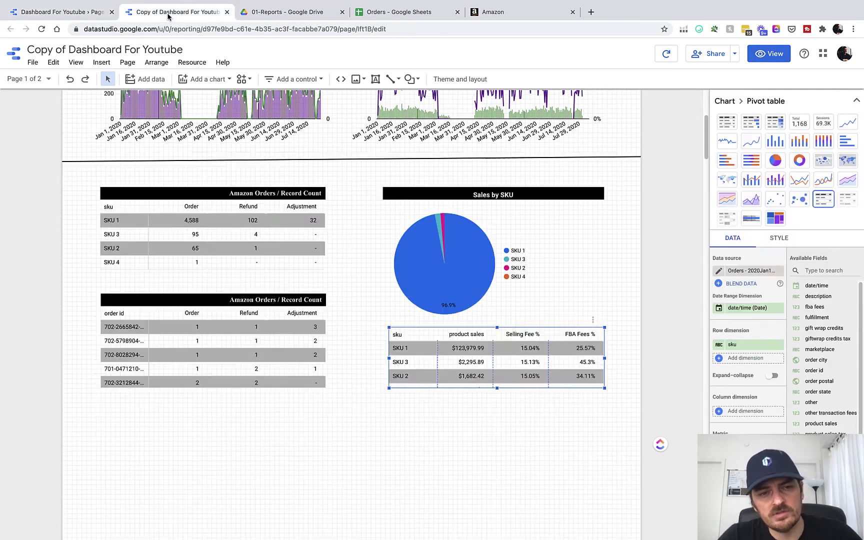
# - Delete the order id pivot table and convert the SKU fee table below the pie chart to a pivot table with bars
pyautogui.click(247, 338)
pyautogui.press('Delete')
pyautogui.click(466, 355)
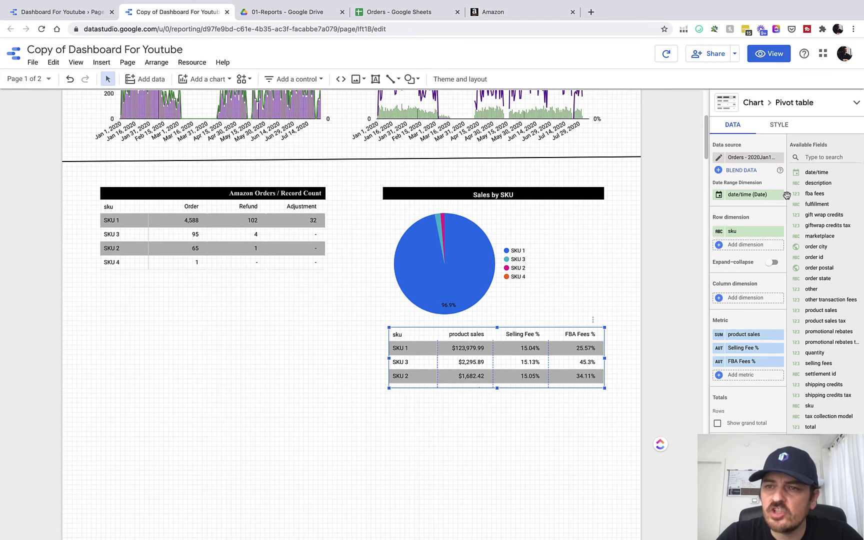
pyautogui.click(797, 108)
pyautogui.click(848, 204)
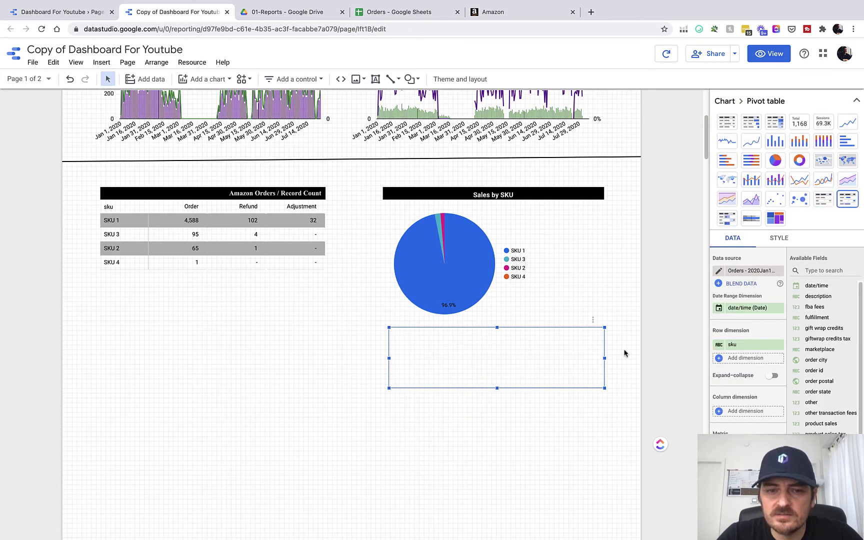
# - Remove the type column dimension from the bar pivot table and resize the table so all four SKU rows fit
pyautogui.moveTo(384, 358); pyautogui.dragTo(368, 359)
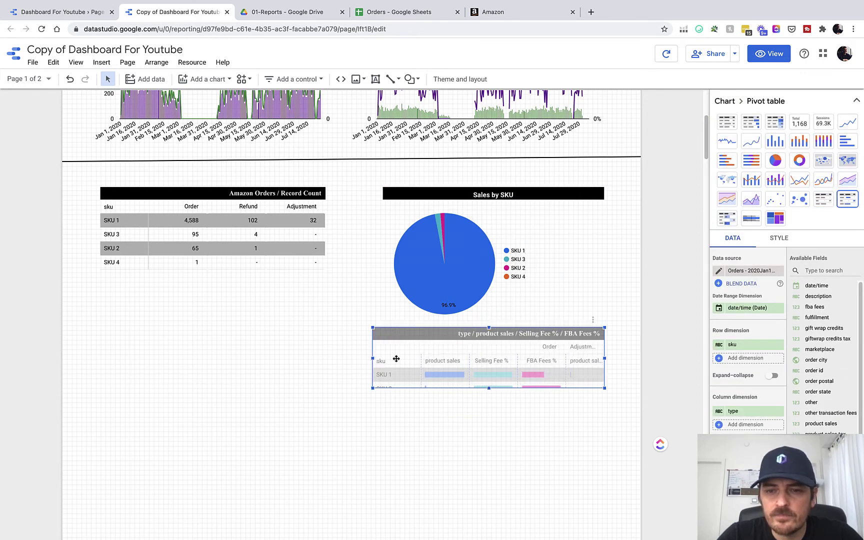
pyautogui.moveTo(607, 389); pyautogui.dragTo(613, 427)
pyautogui.scroll(-1, 651, 425)
pyautogui.click(779, 412)
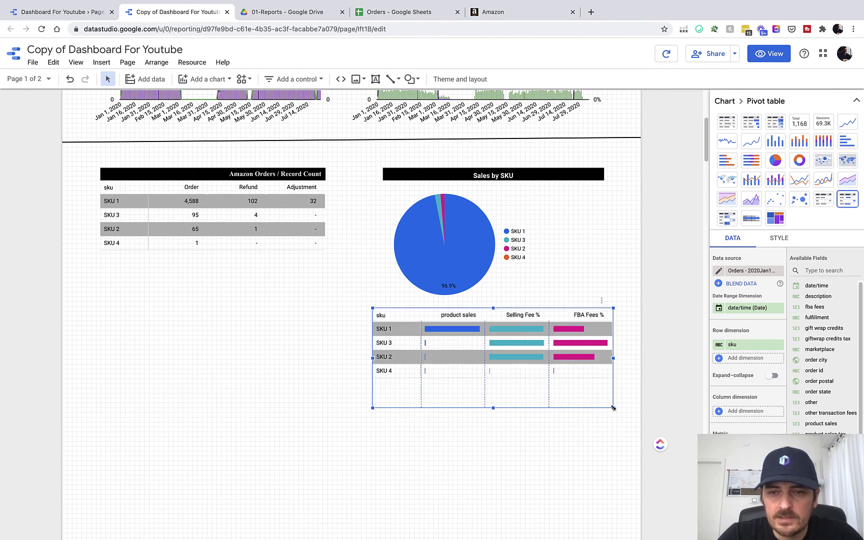
pyautogui.moveTo(613, 408); pyautogui.dragTo(618, 385)
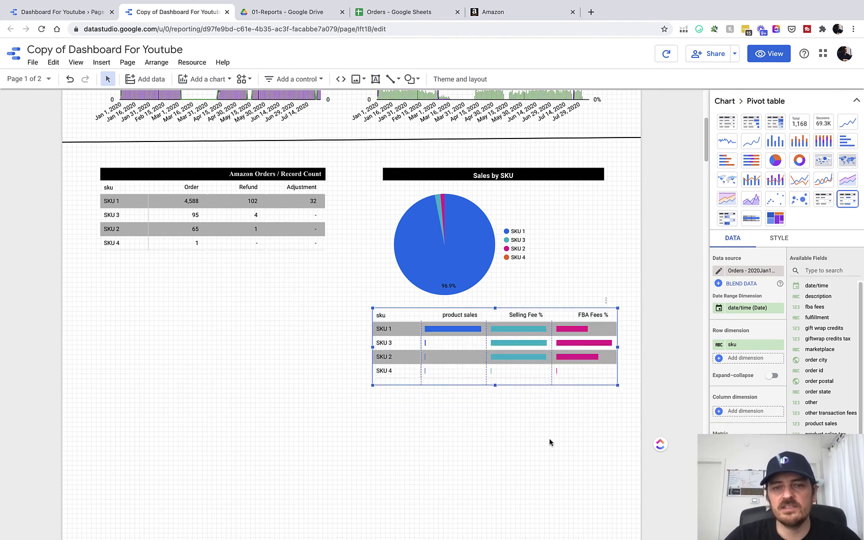
pyautogui.click(549, 442)
# - Show numbers beside the bars for all three metrics in the SKU fee pivot table: product sales, Selling Fee % and FBA Fees %
pyautogui.click(446, 356)
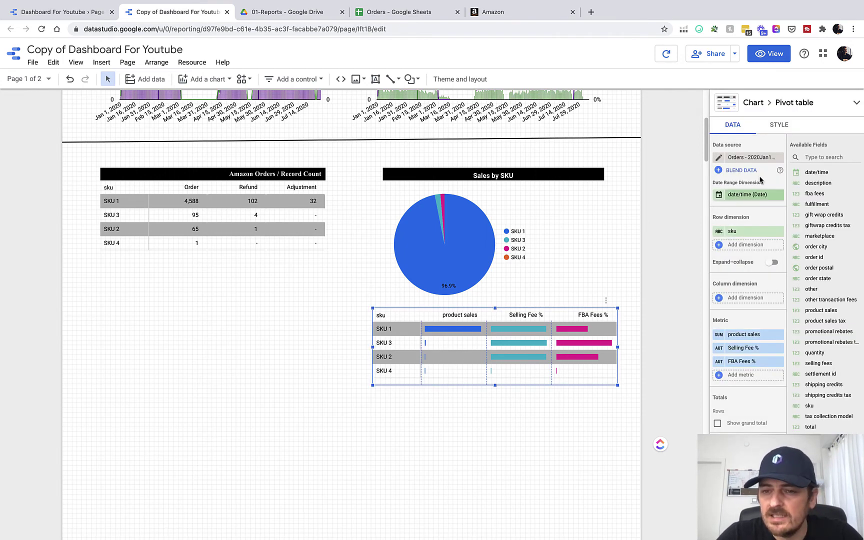
pyautogui.click(777, 126)
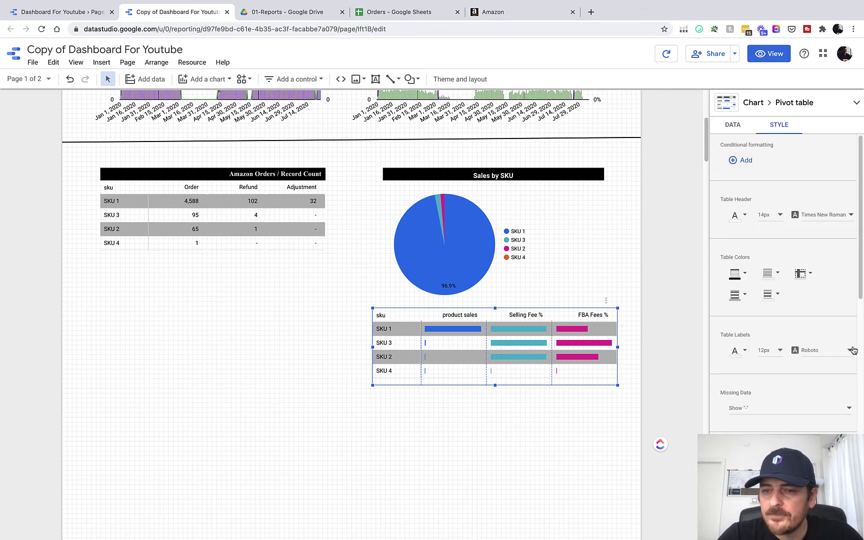
pyautogui.scroll(-3, 853, 350)
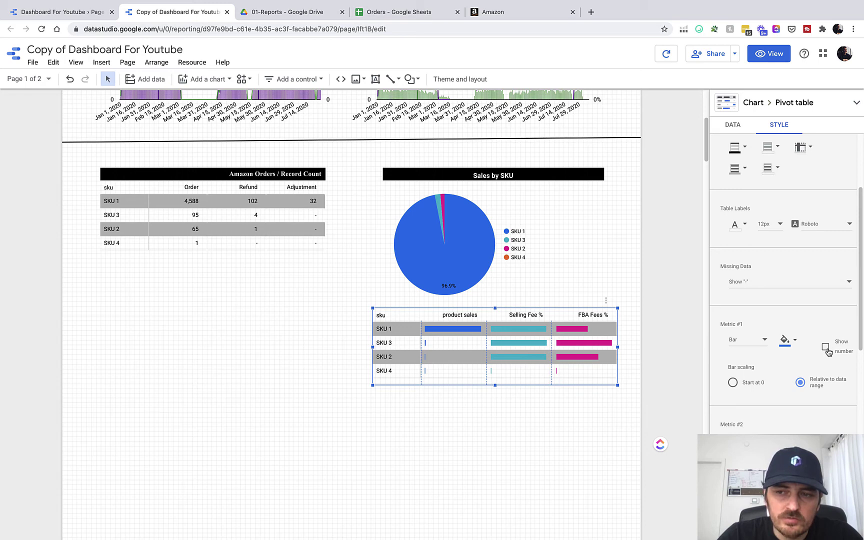
pyautogui.click(827, 348)
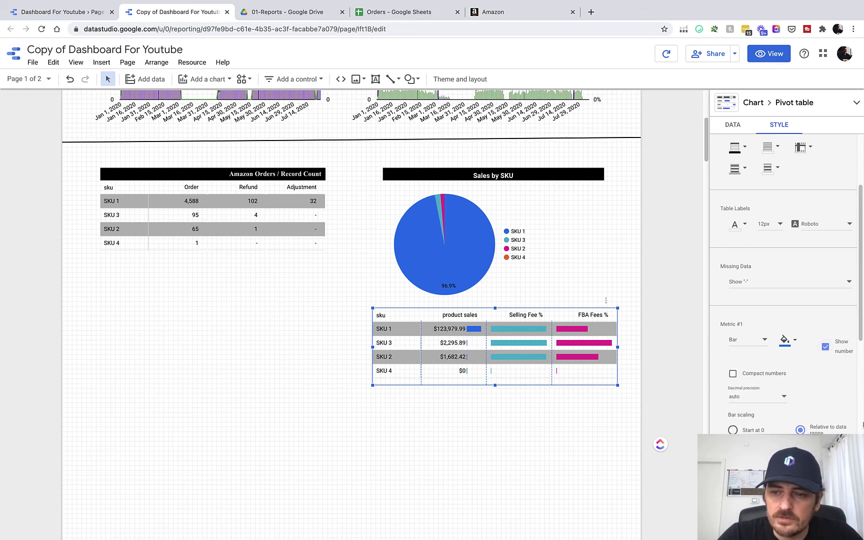
pyautogui.scroll(-3, 849, 429)
pyautogui.click(825, 422)
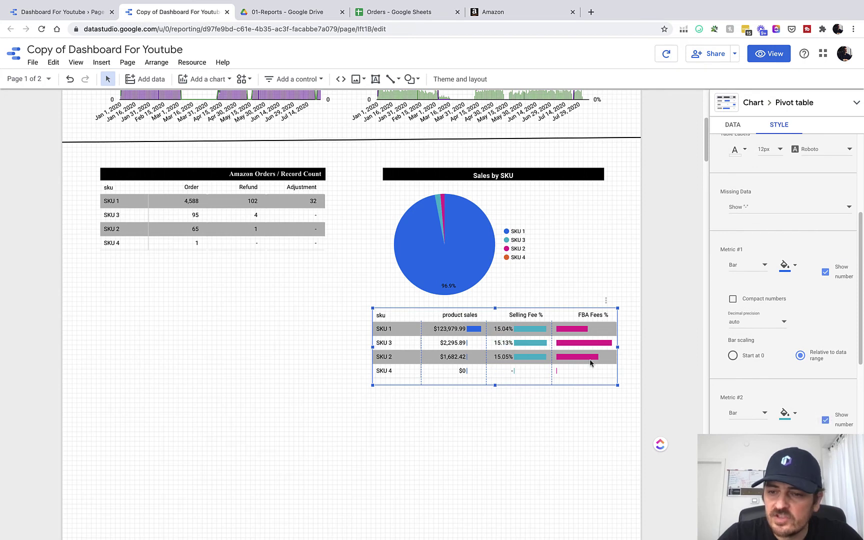
pyautogui.scroll(-2, 590, 359)
pyautogui.scroll(-1, 836, 395)
pyautogui.scroll(-3, 833, 424)
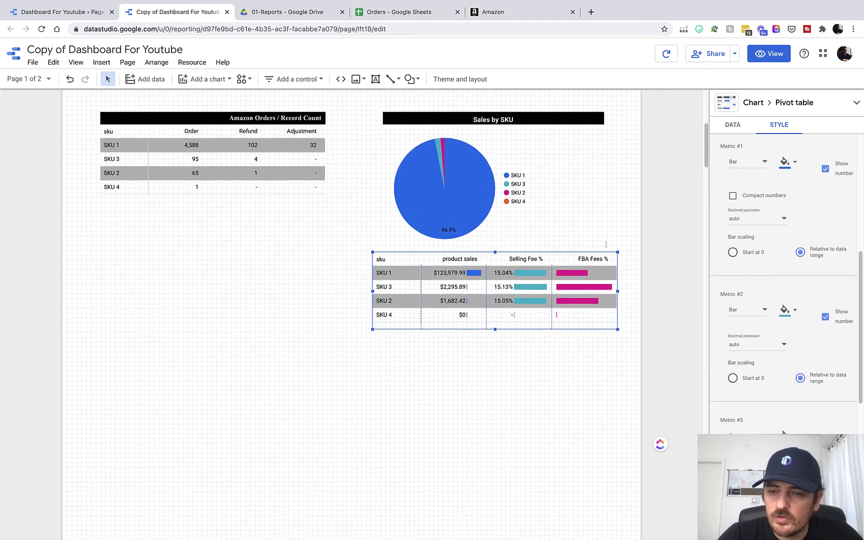
pyautogui.click(825, 465)
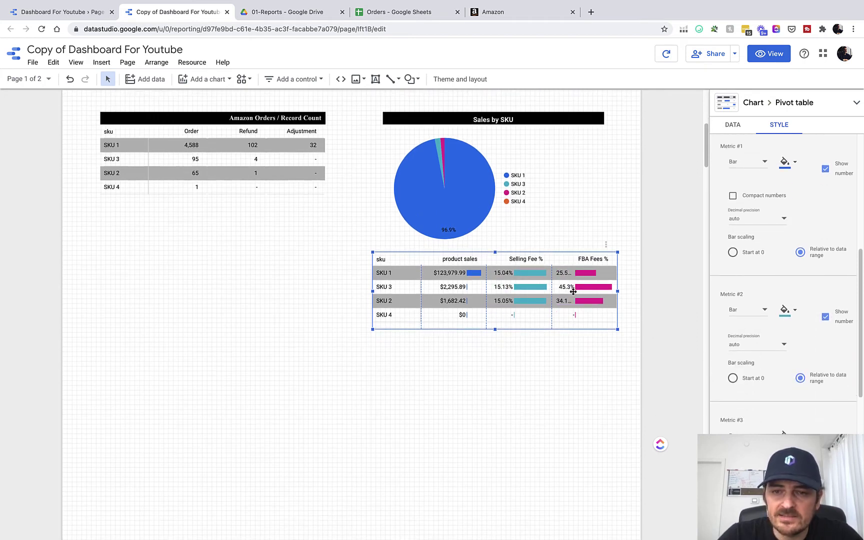
# - Duplicate the Amazon Orders / Record Count table and place the copy below the original
pyautogui.scroll(3, 500, 350)
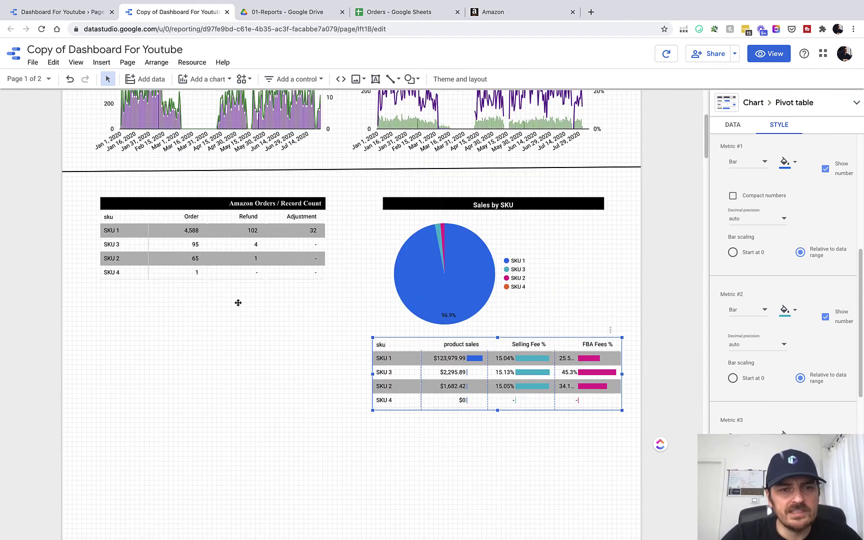
pyautogui.click(246, 245)
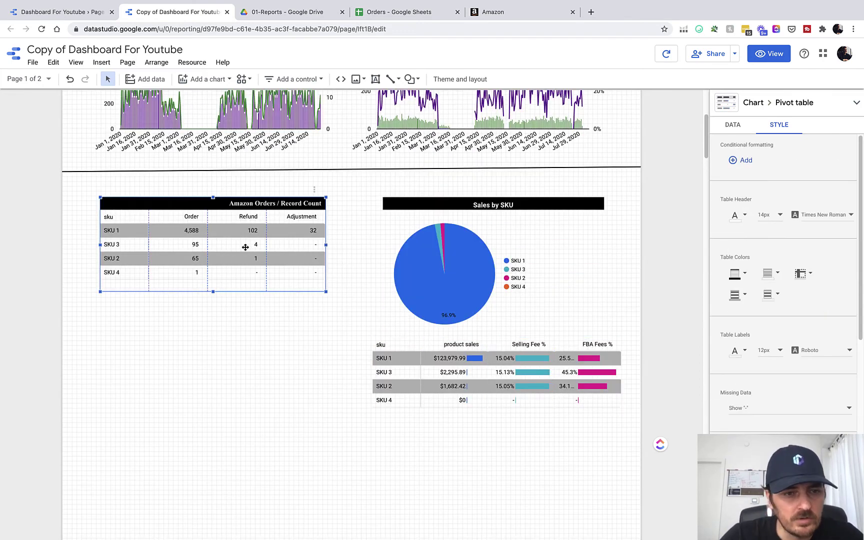
pyautogui.hotkey('ctrl', 'd')
pyautogui.moveTo(293, 353); pyautogui.dragTo(225, 358)
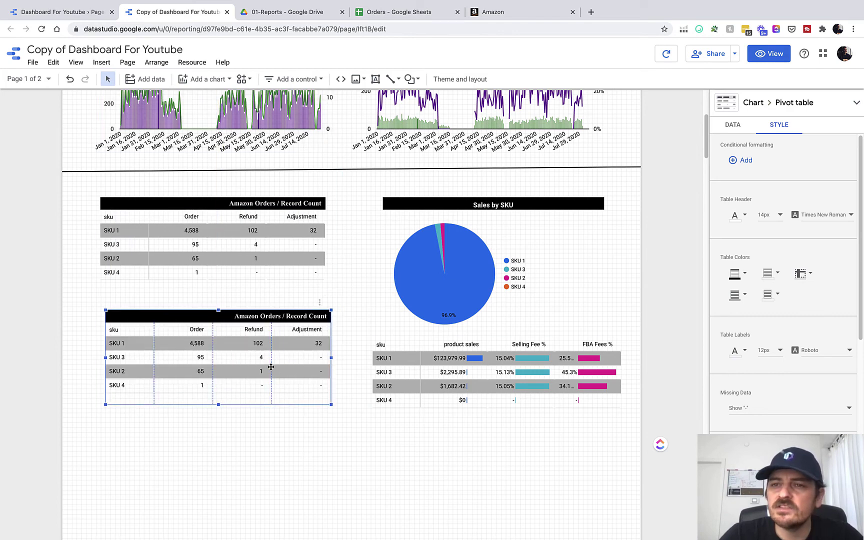
# - Replace the duplicated table's row dimension sku with order id and check the filters applied to it
pyautogui.click(731, 126)
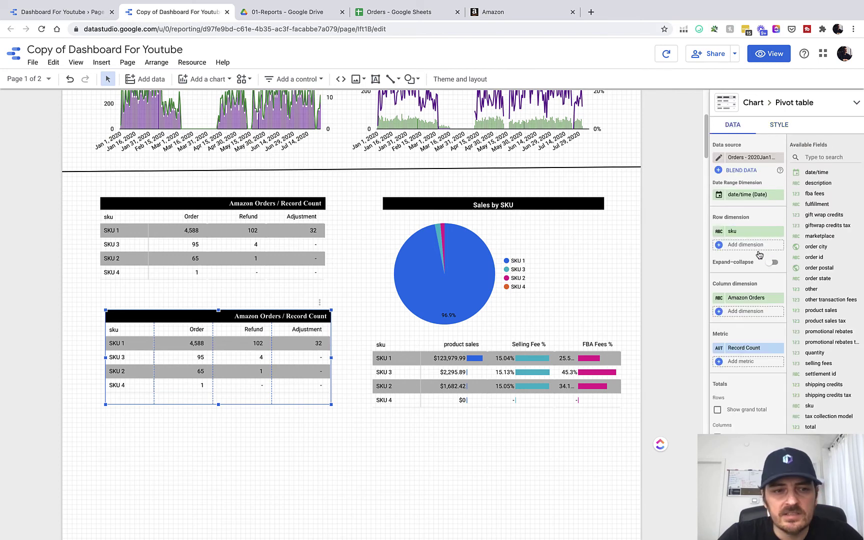
pyautogui.click(741, 232)
pyautogui.write('ord')
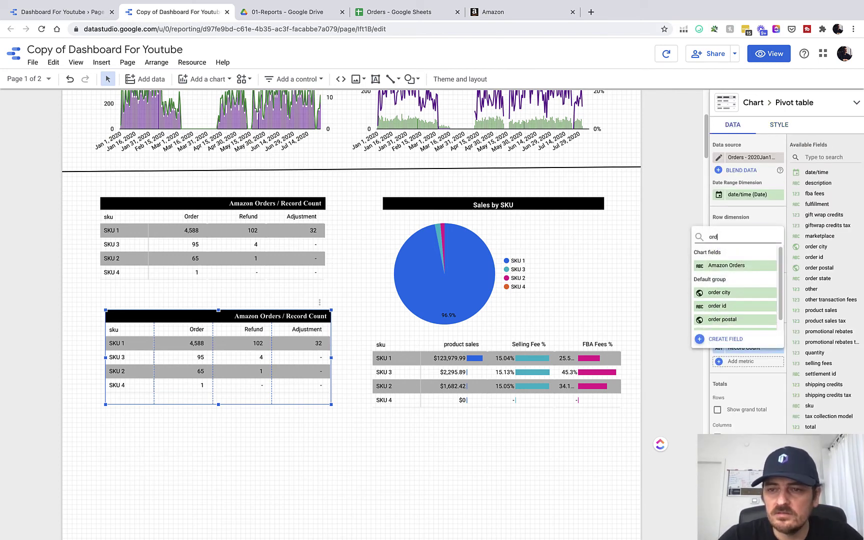
pyautogui.click(735, 306)
pyautogui.scroll(-1, 764, 353)
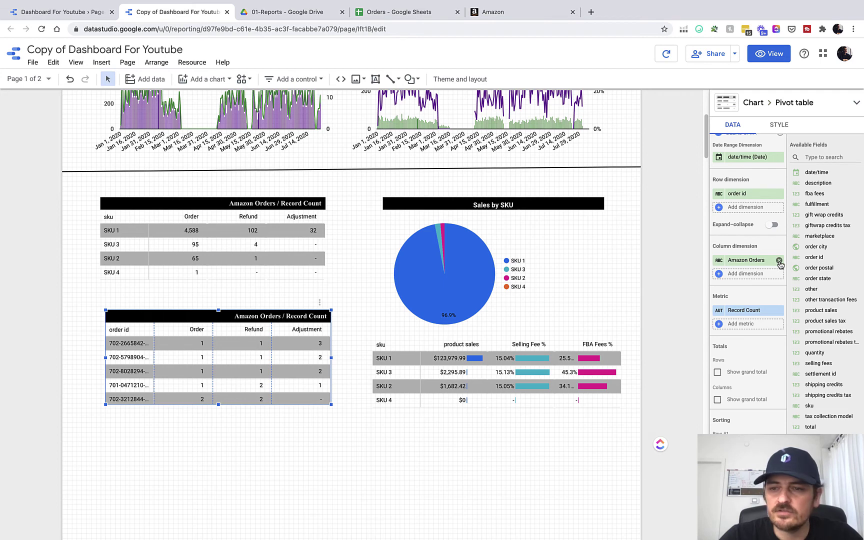
pyautogui.scroll(-1, 289, 377)
pyautogui.scroll(-5, 748, 300)
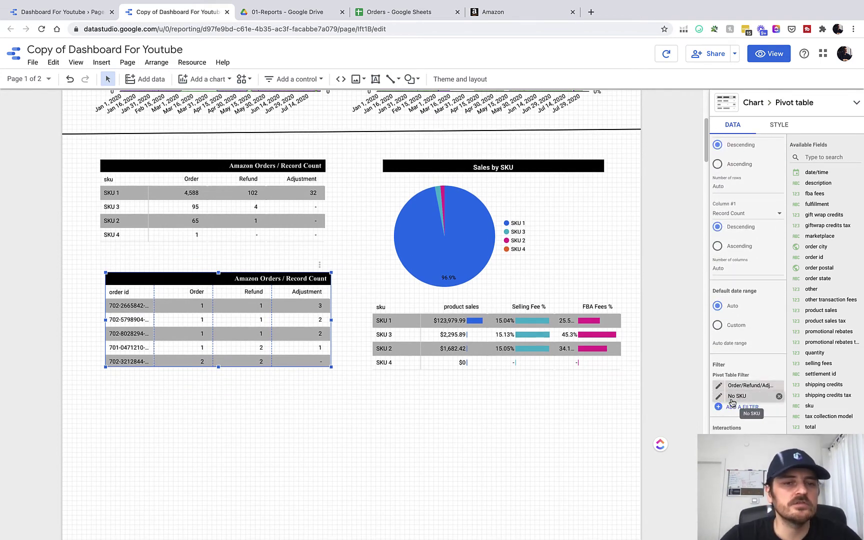
pyautogui.click(289, 407)
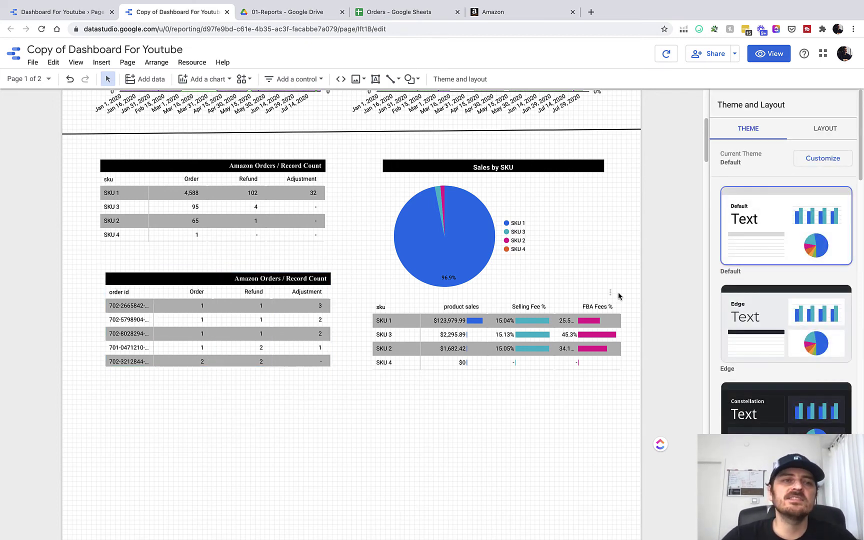
# - Check the layout against the original dashboard and align the order id table with the SKU orders table above it
pyautogui.click(79, 14)
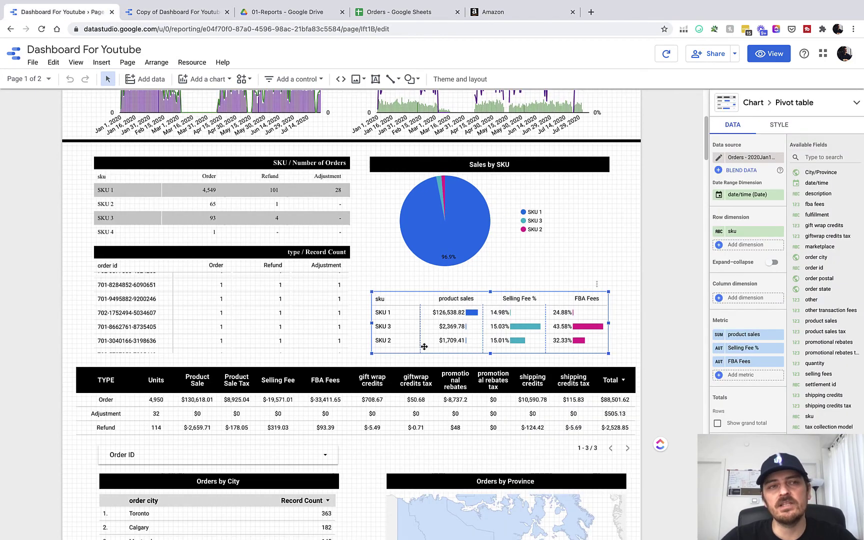
pyautogui.click(178, 12)
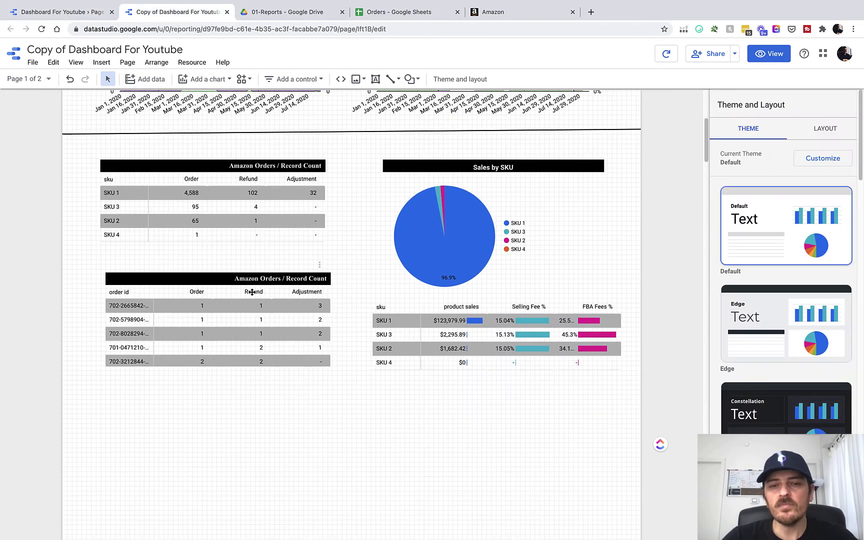
pyautogui.scroll(2, 131, 345)
pyautogui.scroll(-2, 339, 362)
pyautogui.scroll(-1, 339, 362)
pyautogui.moveTo(207, 284); pyautogui.dragTo(201, 284)
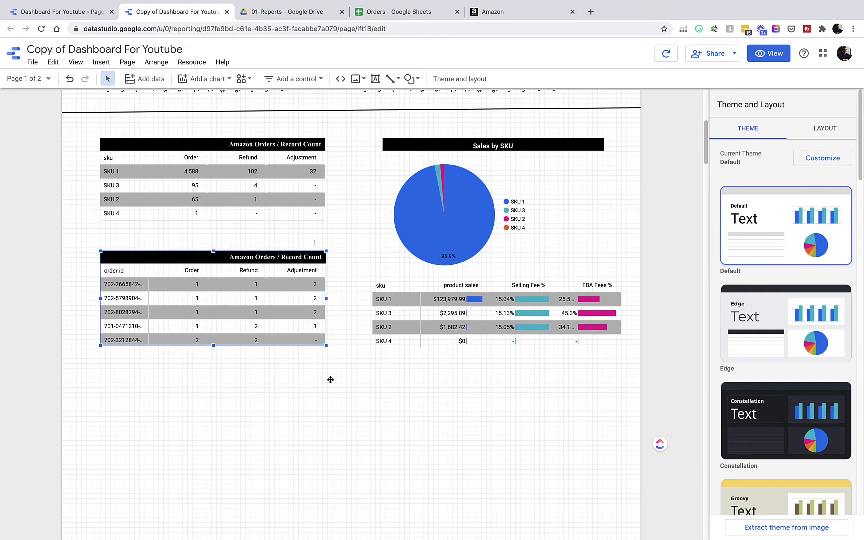
# - Return to the original Dashboard For Youtube report and select the summary table by TYPE to examine its dimension and metrics
pyautogui.click(75, 12)
pyautogui.scroll(-1, 343, 306)
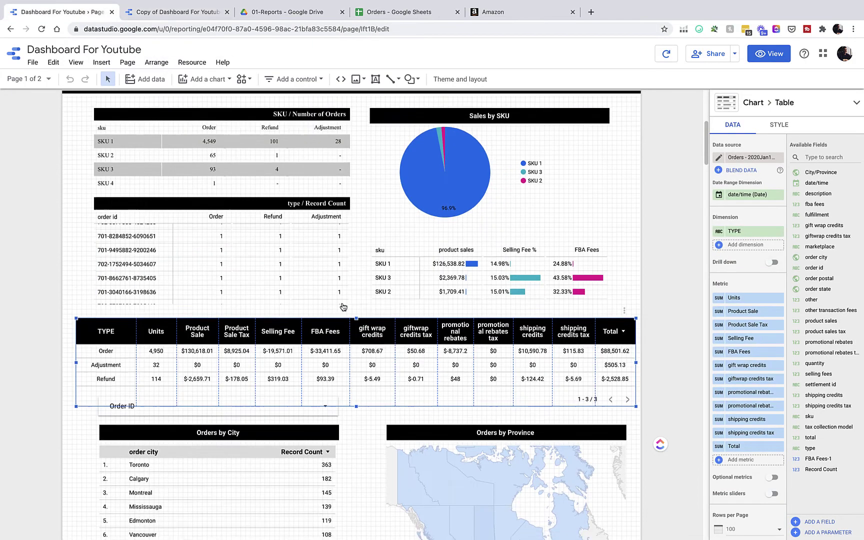
pyautogui.scroll(-3, 343, 307)
pyautogui.click(83, 364)
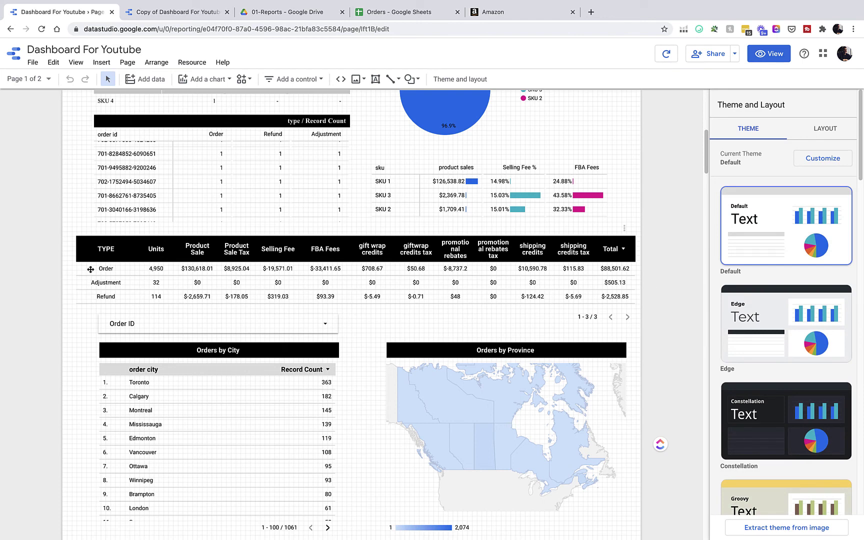
pyautogui.click(226, 257)
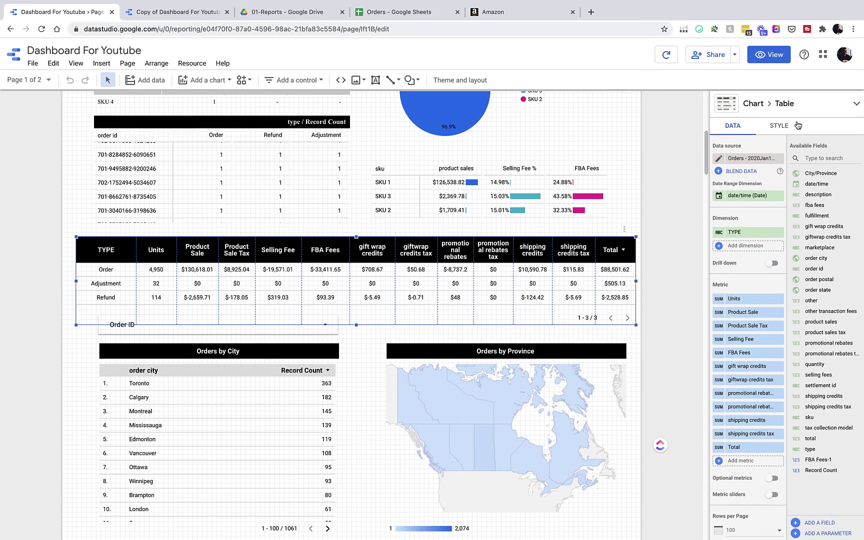
# - Return to the copied report, insert a table below the order id table and widen it across the page
pyautogui.click(179, 15)
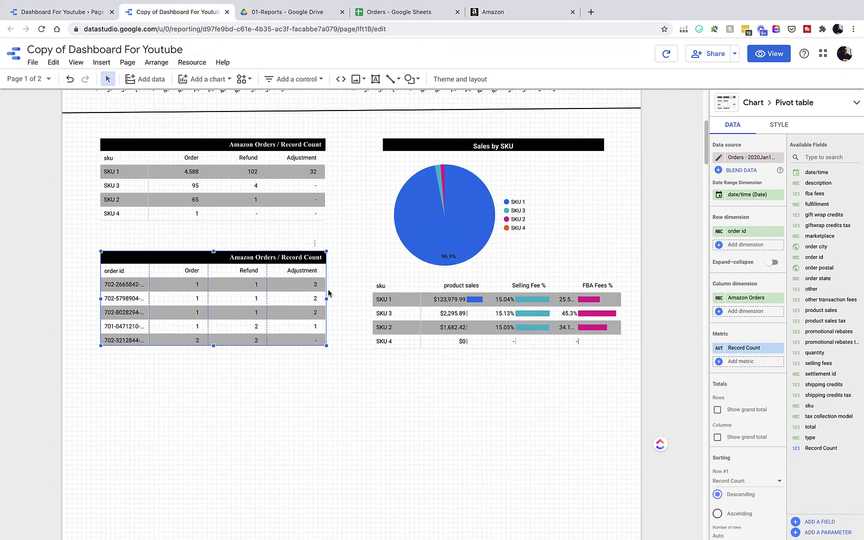
pyautogui.click(211, 435)
pyautogui.click(202, 79)
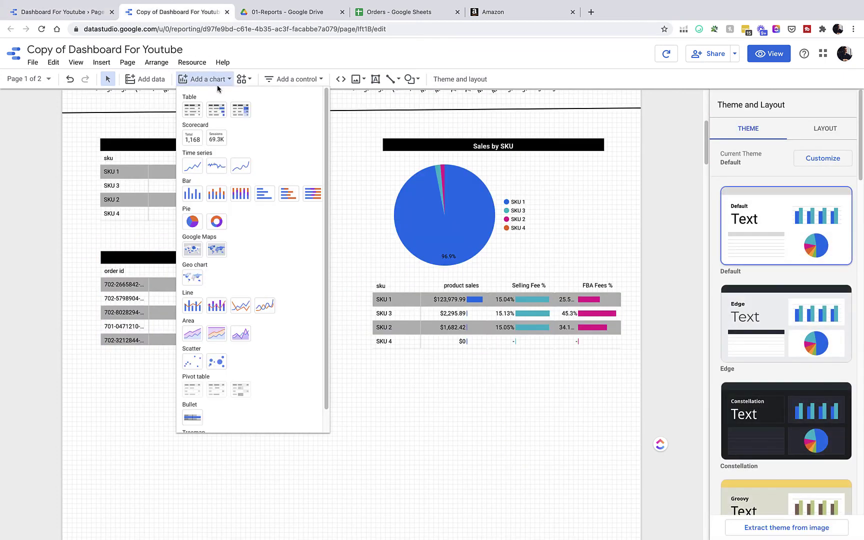
pyautogui.click(192, 110)
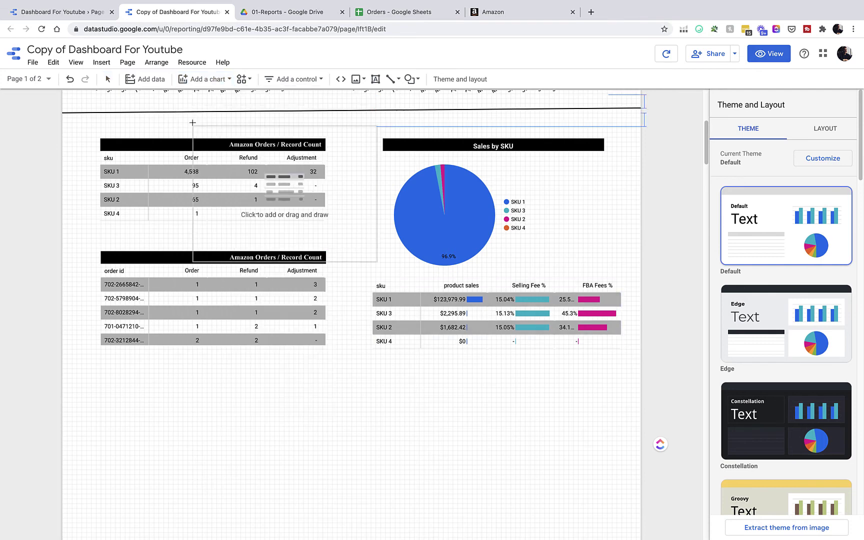
pyautogui.click(81, 379)
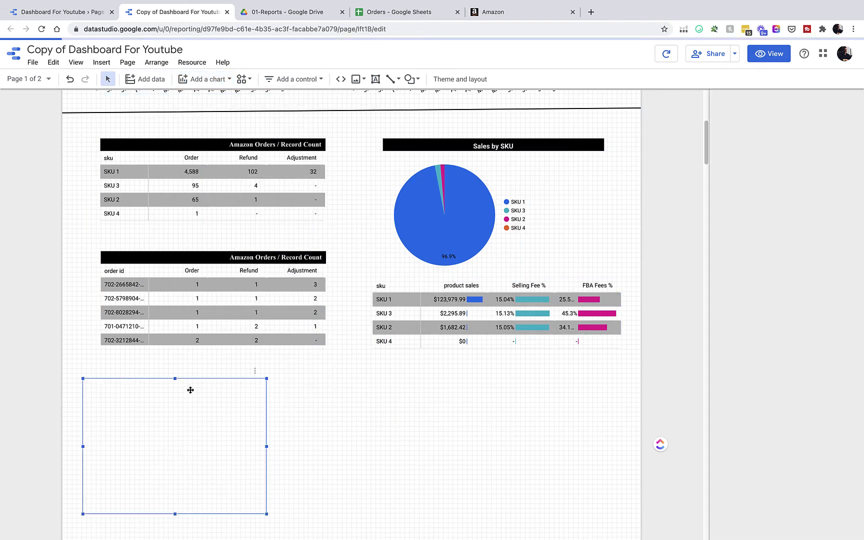
pyautogui.moveTo(280, 509); pyautogui.dragTo(633, 440)
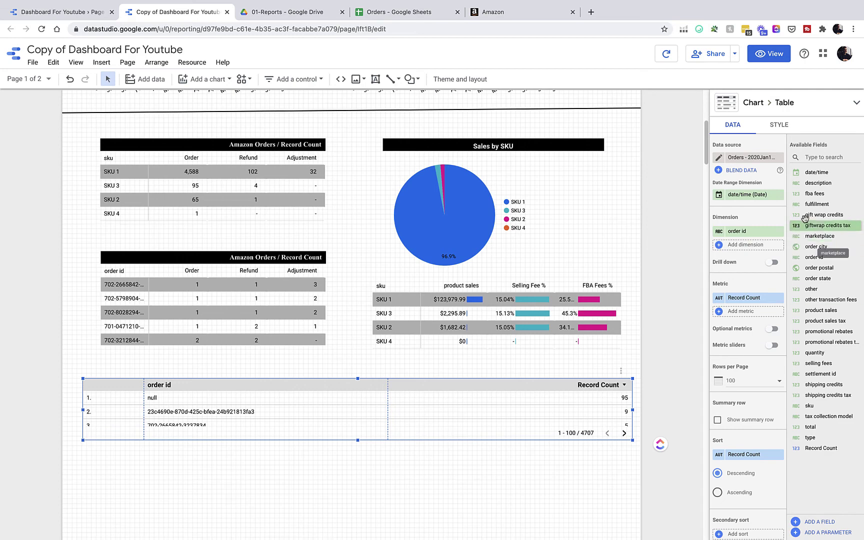
# - Replace the new table's order id dimension with type and lengthen the table to fit all its rows
pyautogui.click(750, 232)
pyautogui.write('ty')
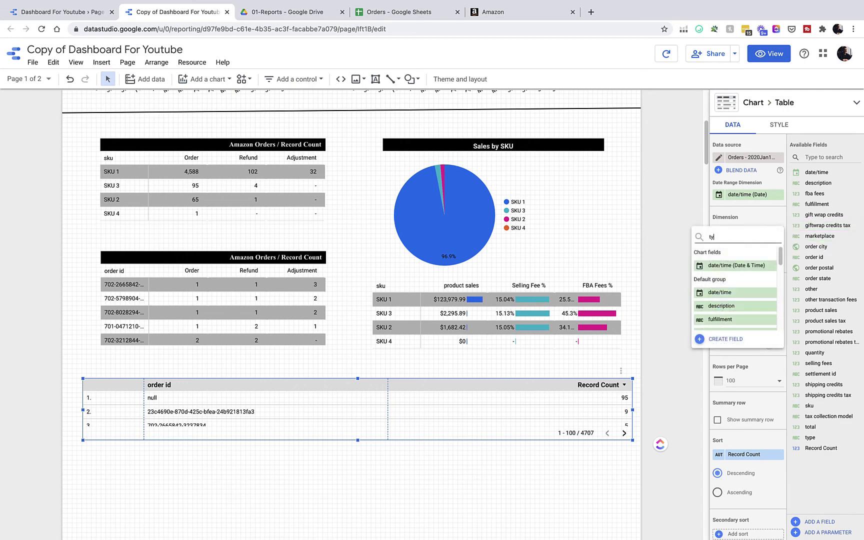
pyautogui.write('pe')
pyautogui.click(725, 266)
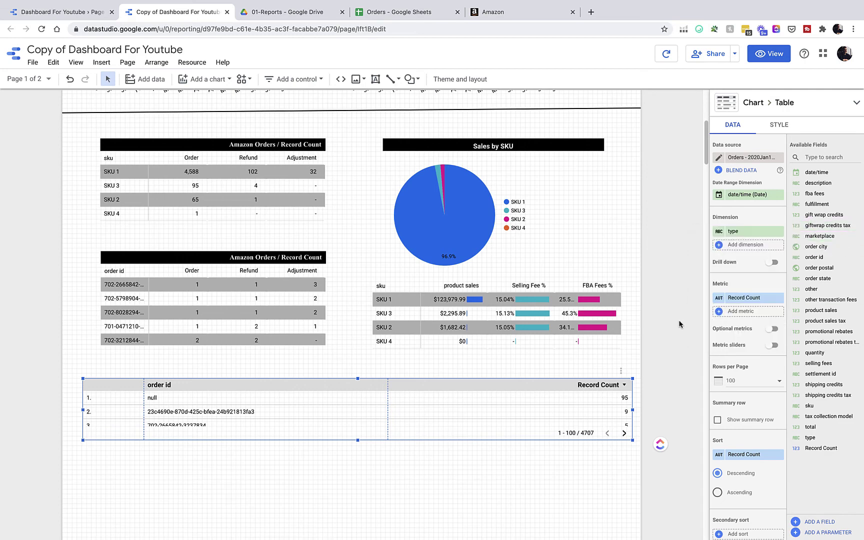
pyautogui.scroll(-1, 360, 407)
pyautogui.moveTo(358, 408); pyautogui.dragTo(358, 490)
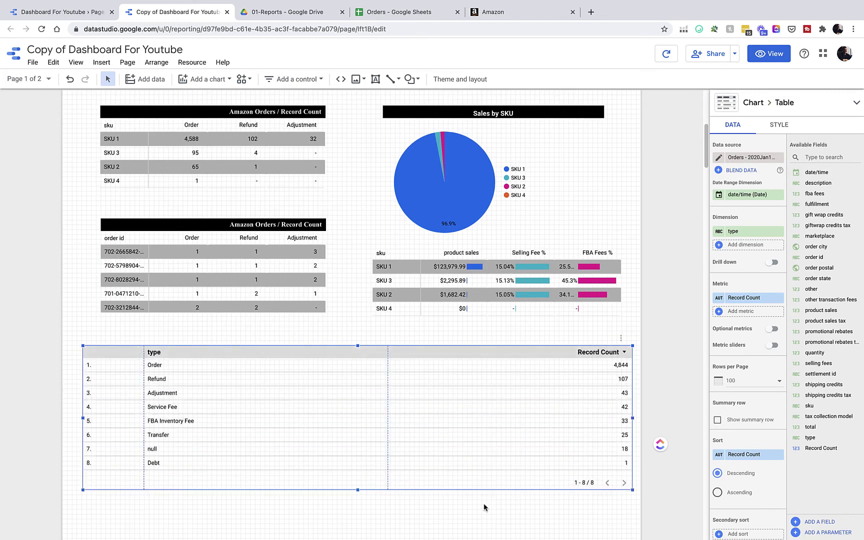
# - Apply the existing Order/Refund/Adjustment filter to the type table
pyautogui.scroll(-7, 773, 469)
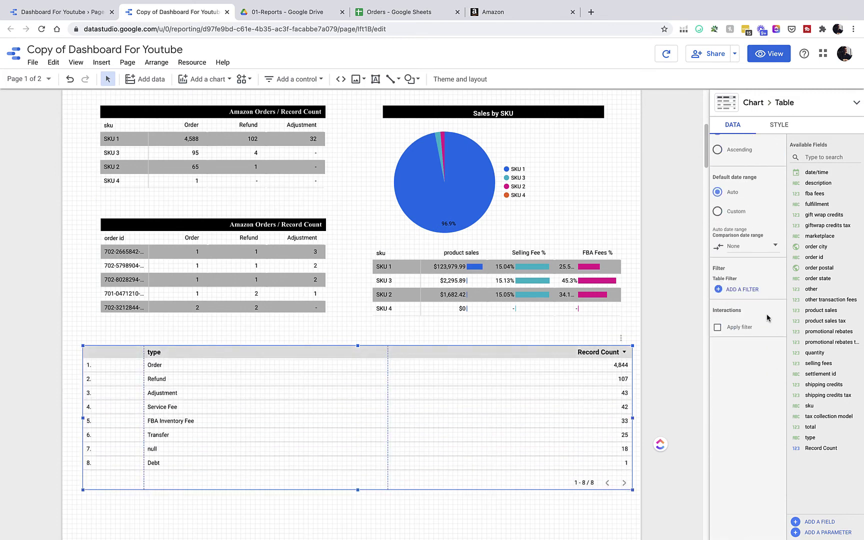
pyautogui.click(747, 290)
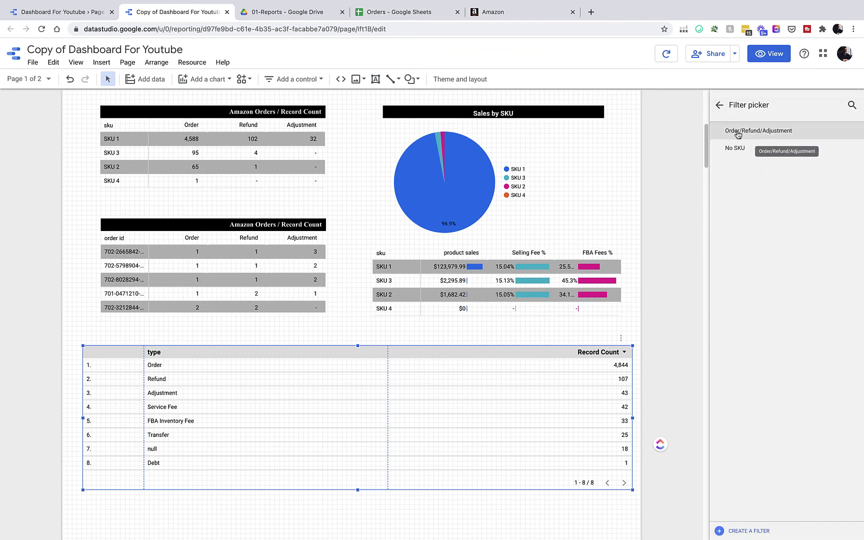
pyautogui.click(774, 132)
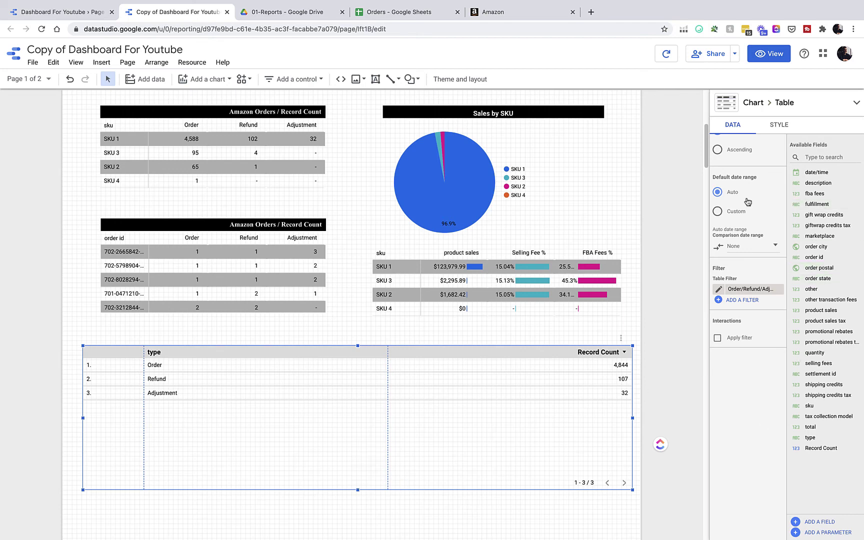
# - Replace the Record Count metric with product sales and add product sales tax, fba fees, selling fees, shipping credits, shipping credits tax and total
pyautogui.scroll(10, 770, 308)
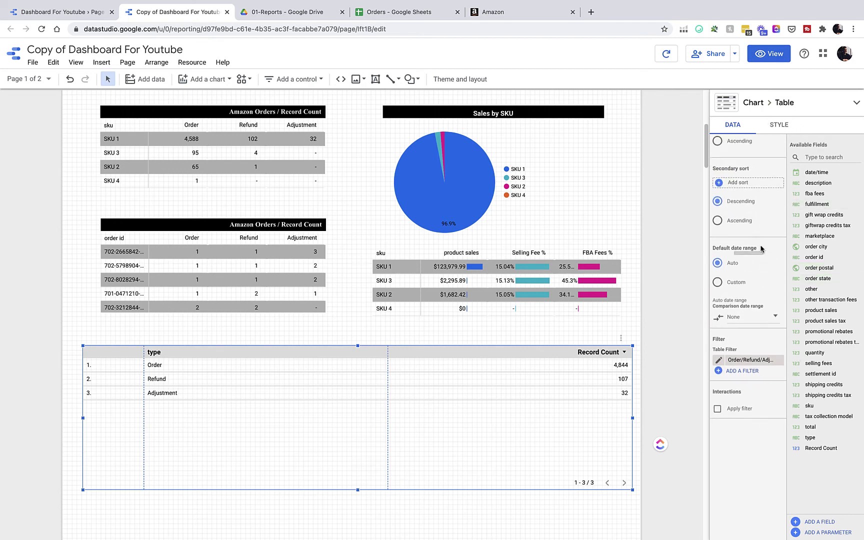
pyautogui.scroll(-1, 770, 308)
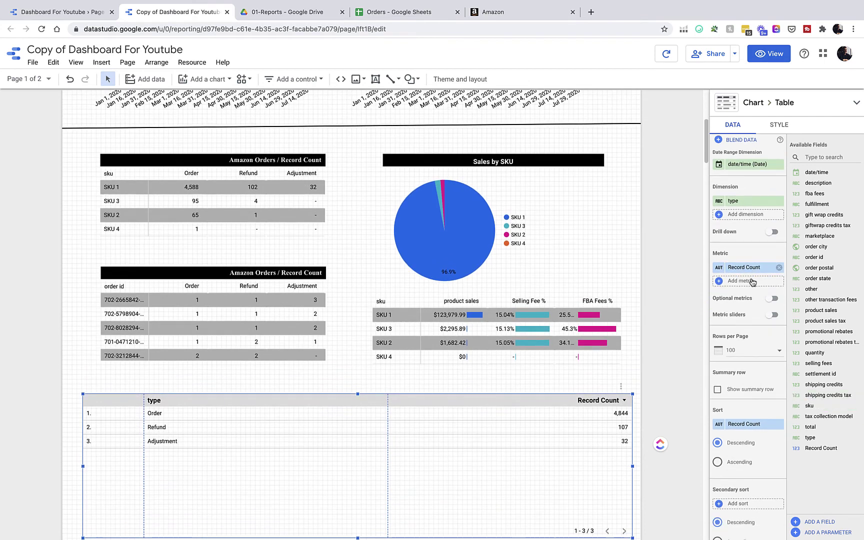
pyautogui.click(778, 266)
pyautogui.click(747, 266)
pyautogui.write('pr')
pyautogui.click(735, 299)
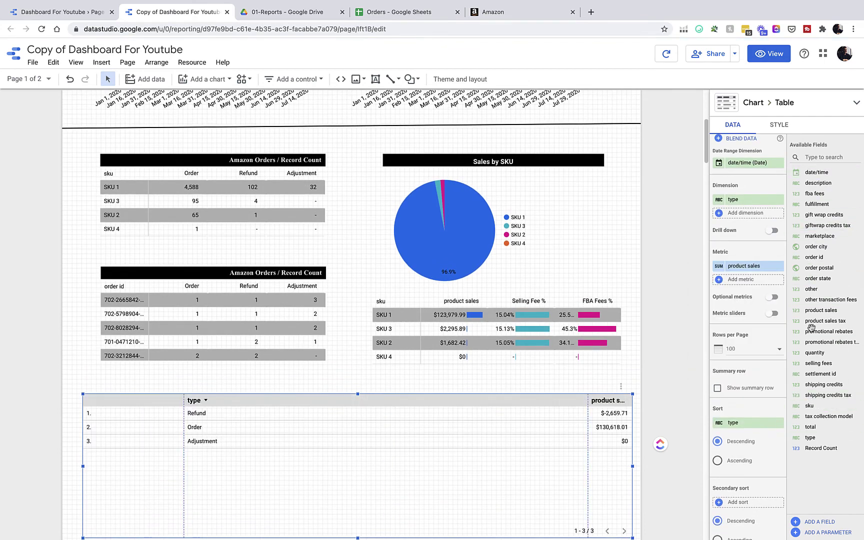
pyautogui.moveTo(820, 194); pyautogui.dragTo(744, 282)
pyautogui.moveTo(831, 321); pyautogui.dragTo(746, 281)
pyautogui.moveTo(846, 385); pyautogui.dragTo(743, 323)
pyautogui.moveTo(845, 396); pyautogui.dragTo(745, 335)
pyautogui.moveTo(813, 429); pyautogui.dragTo(746, 348)
# - Check the original table's metrics, then add quantity first and both promotional rebate and both gift wrap credit metrics before total
pyautogui.hotkey('ctrl', 'shift', 'Tab')
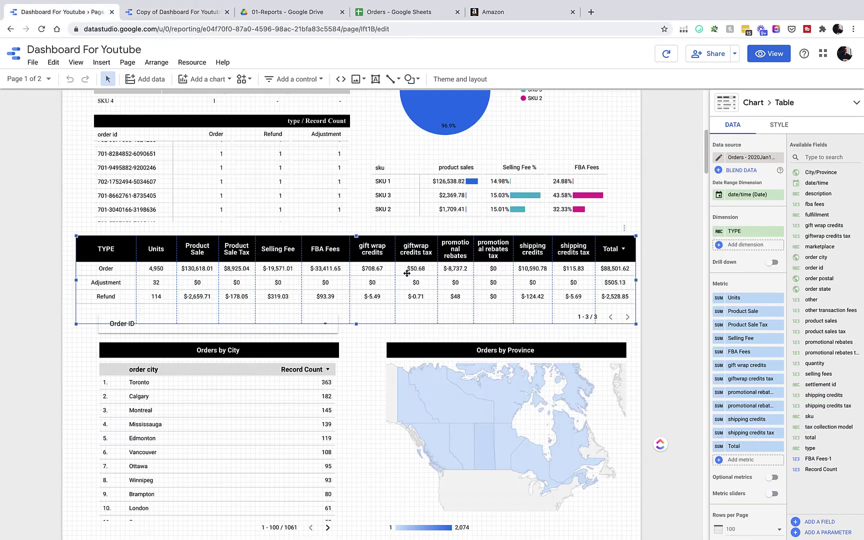
pyautogui.hotkey('ctrl', 'Tab')
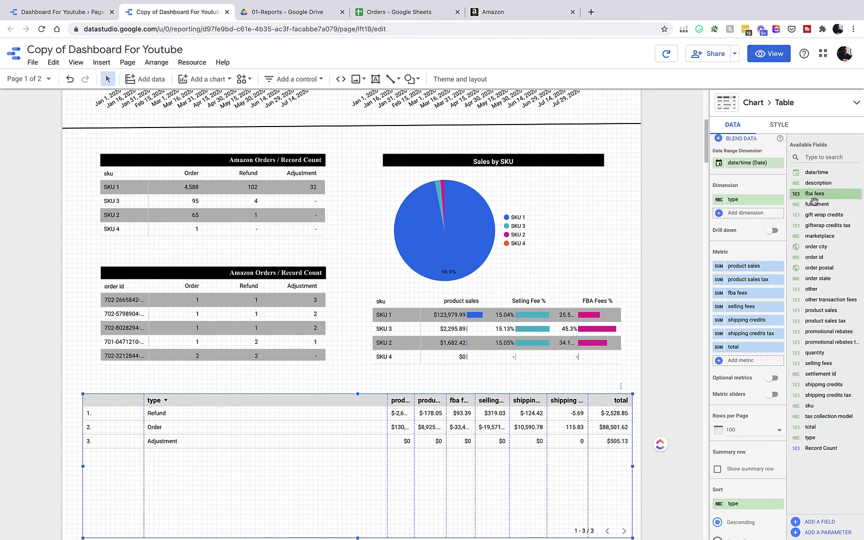
pyautogui.moveTo(814, 353); pyautogui.dragTo(745, 273)
pyautogui.moveTo(829, 331); pyautogui.dragTo(745, 375)
pyautogui.moveTo(829, 343); pyautogui.dragTo(745, 389)
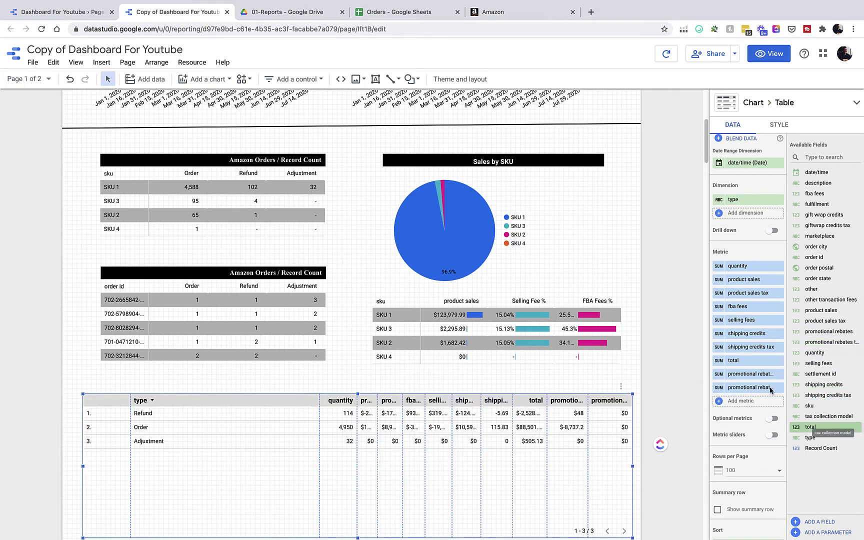
pyautogui.moveTo(825, 215); pyautogui.dragTo(745, 408)
pyautogui.moveTo(827, 225); pyautogui.dragTo(745, 415)
# - Turn off the type table's row numbers and wrap its header text
pyautogui.scroll(-1, 210, 347)
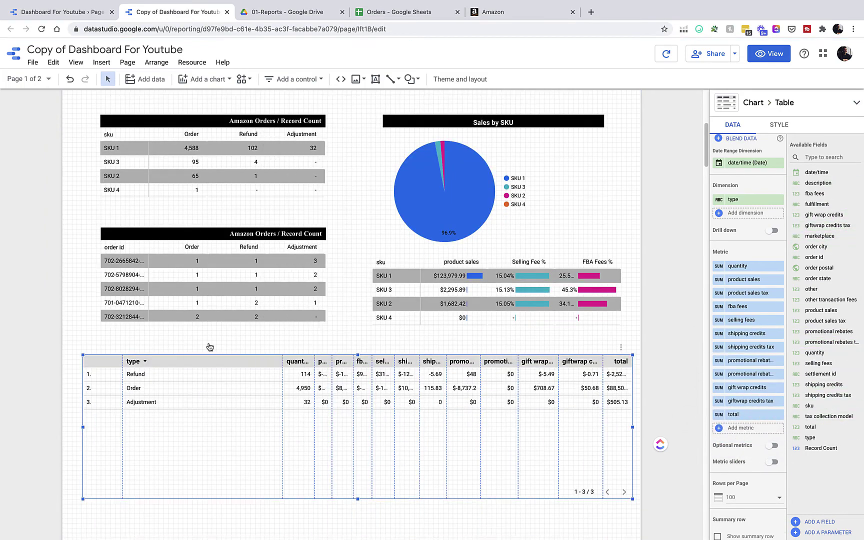
pyautogui.moveTo(291, 395); pyautogui.dragTo(286, 390)
pyautogui.click(782, 128)
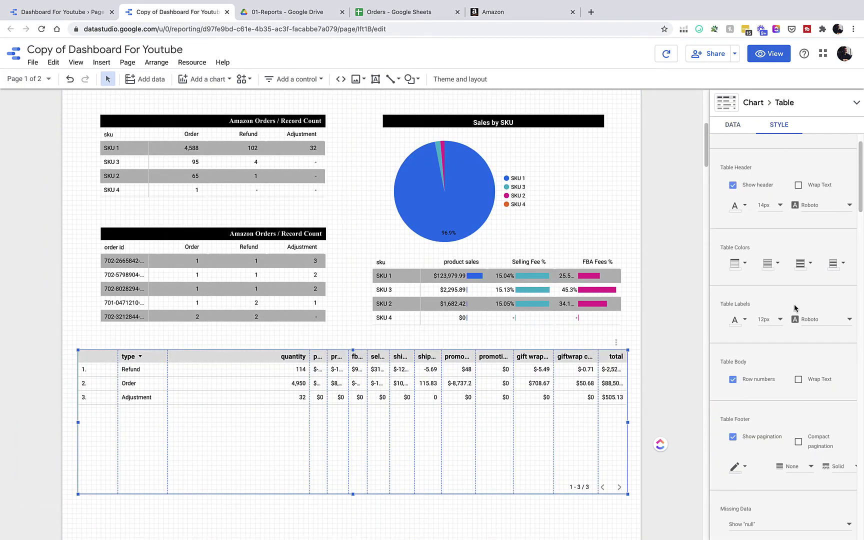
pyautogui.scroll(-5, 795, 434)
pyautogui.click(733, 125)
pyautogui.scroll(-5, 739, 312)
pyautogui.scroll(5, 754, 311)
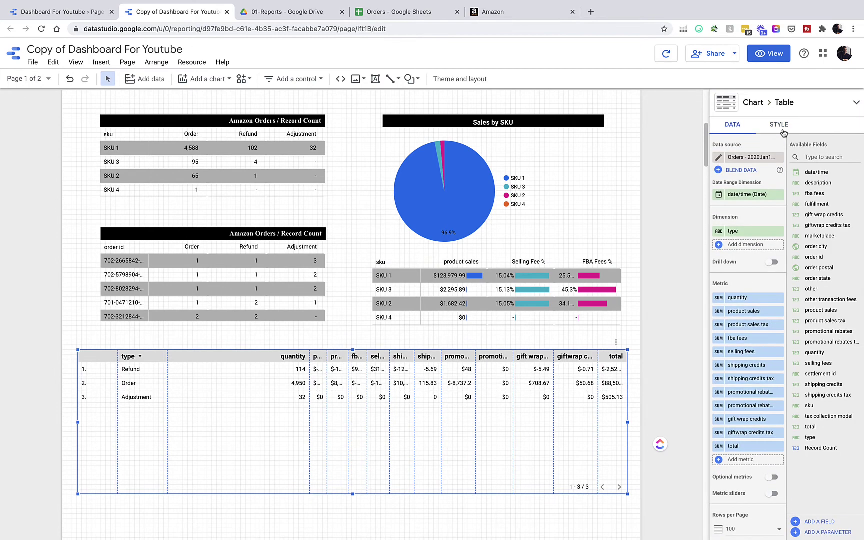
pyautogui.click(779, 124)
pyautogui.scroll(-2, 798, 200)
pyautogui.click(732, 344)
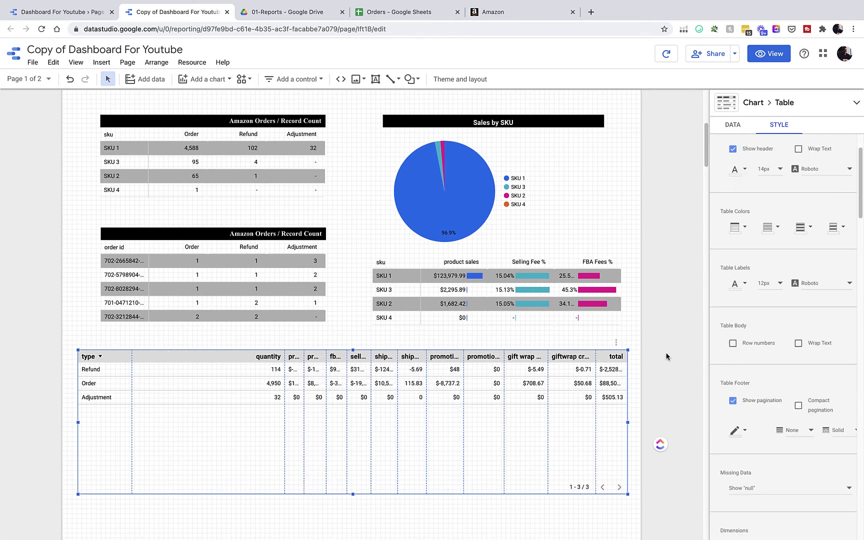
pyautogui.click(798, 344)
pyautogui.scroll(2, 798, 345)
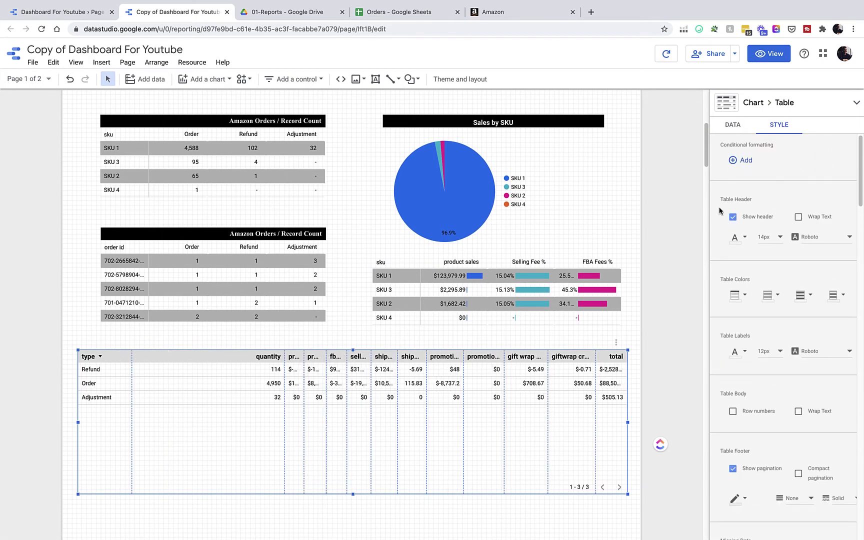
pyautogui.click(798, 216)
# - Resize the type table's columns, narrowing quantity and giving the sales, fee, shipping tax and rebate columns suitable widths
pyautogui.moveTo(233, 370); pyautogui.dragTo(220, 358)
pyautogui.moveTo(165, 359); pyautogui.dragTo(170, 359)
pyautogui.moveTo(219, 359); pyautogui.dragTo(224, 359)
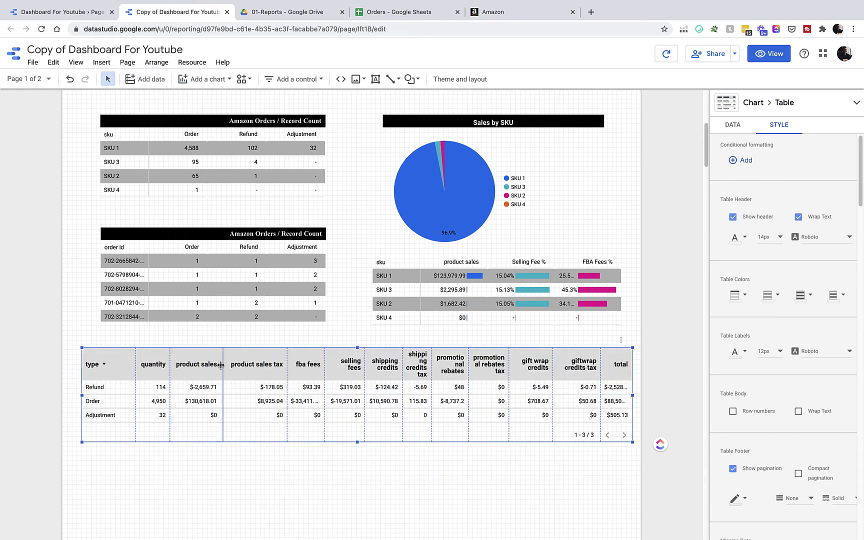
pyautogui.moveTo(324, 373); pyautogui.dragTo(330, 374)
pyautogui.moveTo(432, 369); pyautogui.dragTo(488, 369)
pyautogui.moveTo(488, 365); pyautogui.dragTo(487, 365)
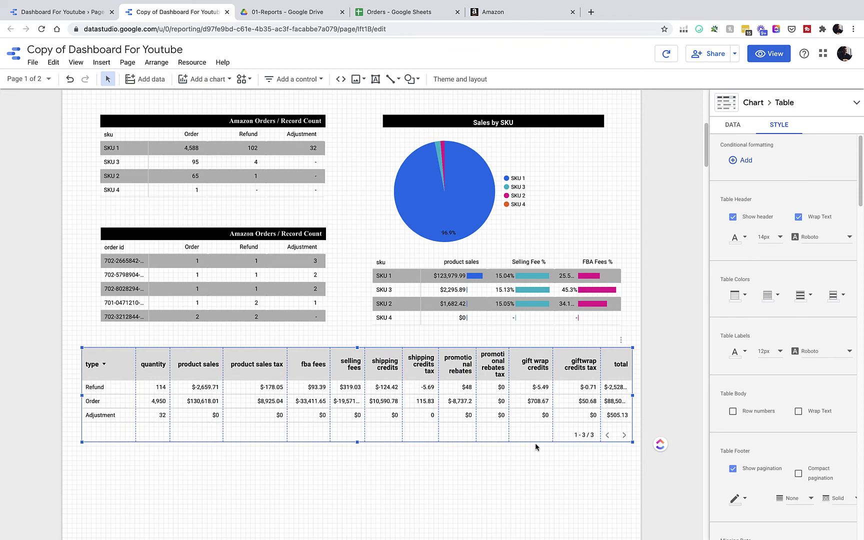
# - Centre-align every column of the type table and widen the selling fees and total columns to fit their values
pyautogui.scroll(-10, 791, 299)
pyautogui.click(797, 394)
pyautogui.click(793, 503)
pyautogui.scroll(-3, 793, 500)
pyautogui.click(794, 486)
pyautogui.scroll(-2, 793, 515)
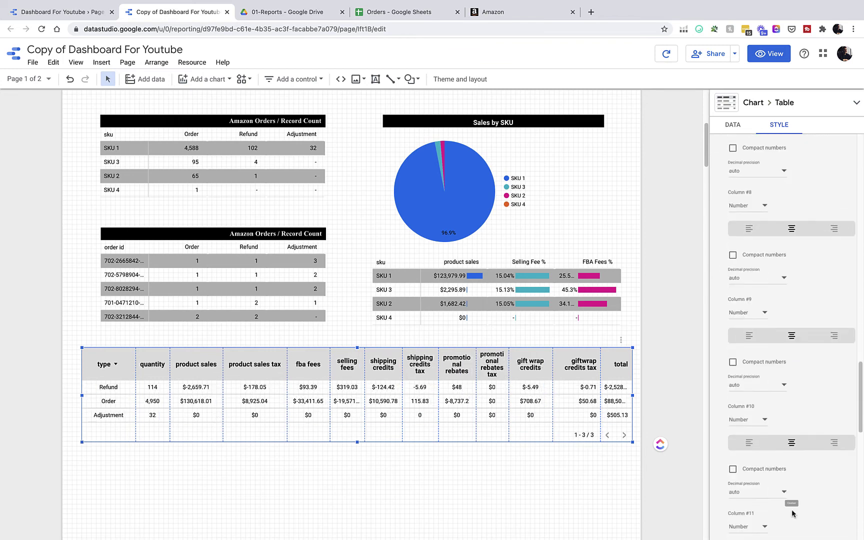
pyautogui.click(793, 517)
pyautogui.scroll(-3, 800, 500)
pyautogui.click(795, 466)
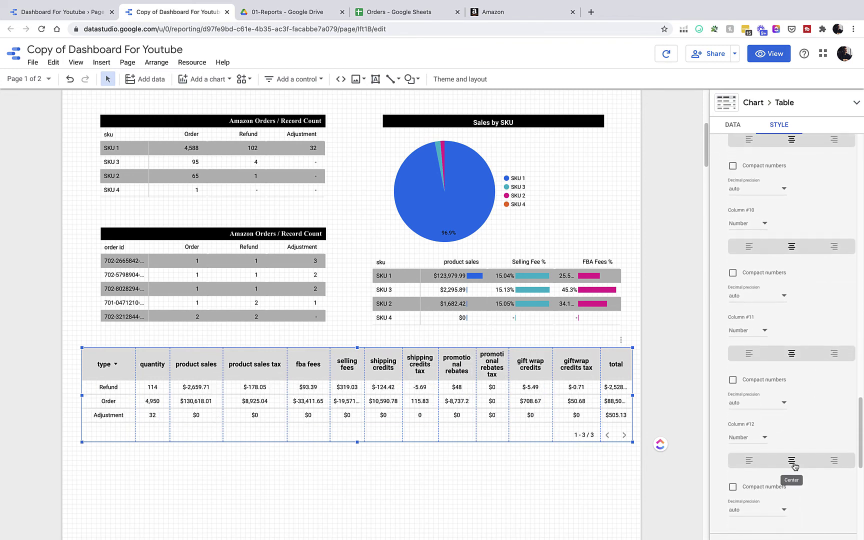
pyautogui.moveTo(599, 387); pyautogui.dragTo(593, 388)
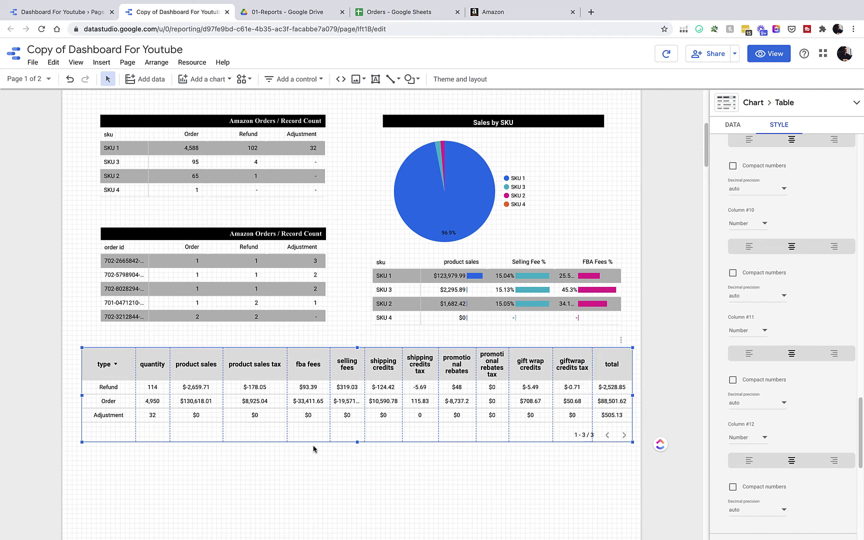
pyautogui.moveTo(330, 376); pyautogui.dragTo(327, 375)
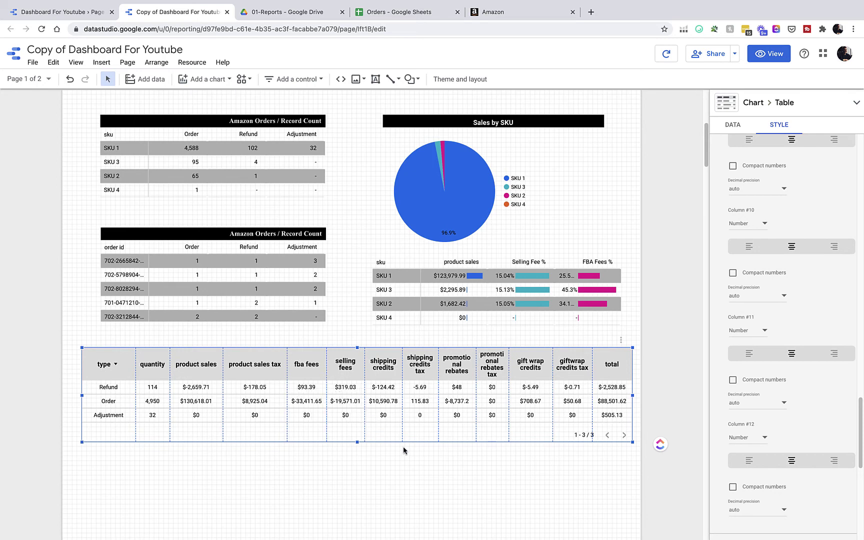
# - Preview the report, filter it by the second order in the order id table, and examine that order's breakdown by type and the remaining orders
pyautogui.scroll(1, 403, 429)
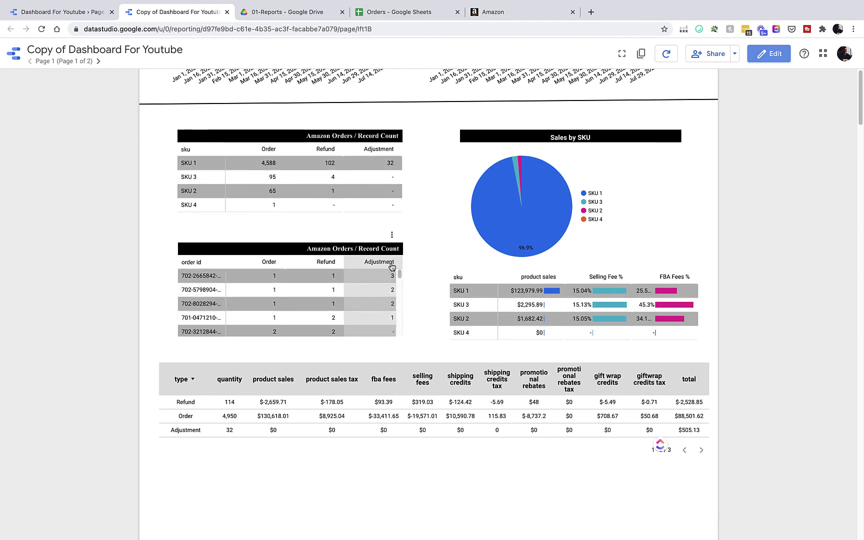
pyautogui.click(202, 289)
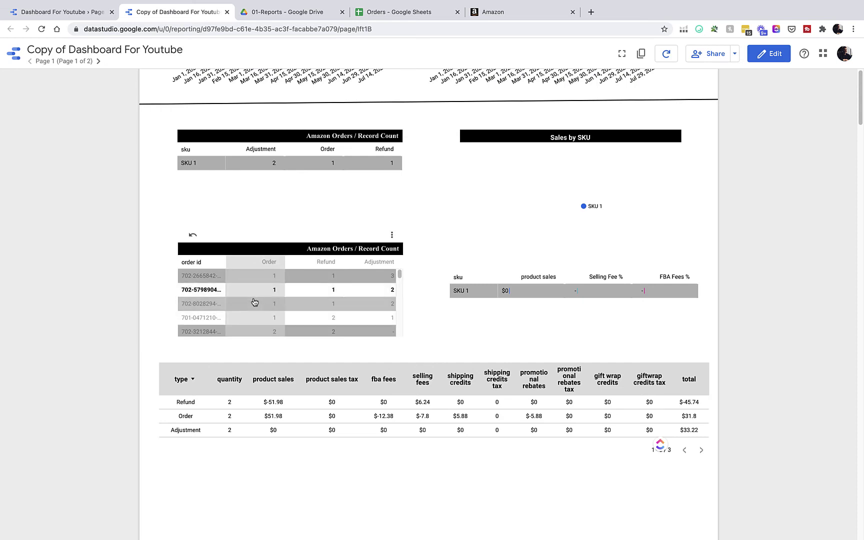
pyautogui.scroll(-2, 255, 303)
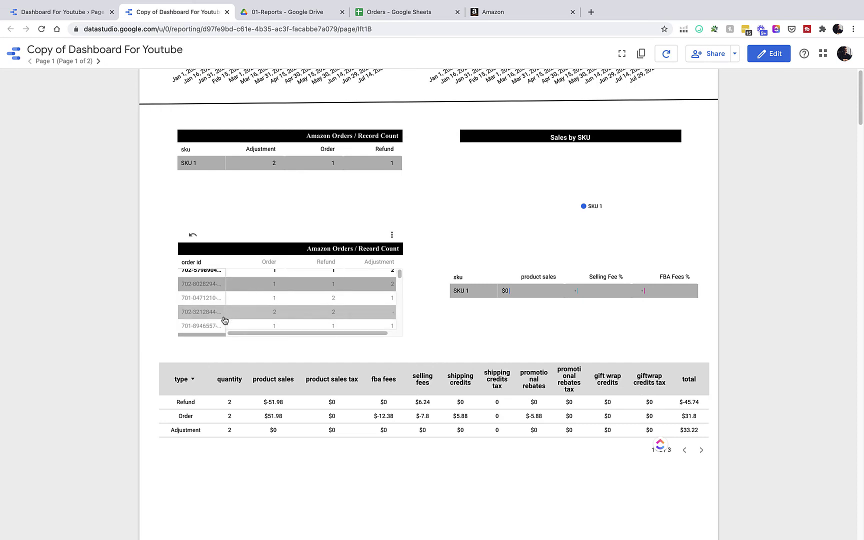
pyautogui.scroll(-1, 230, 314)
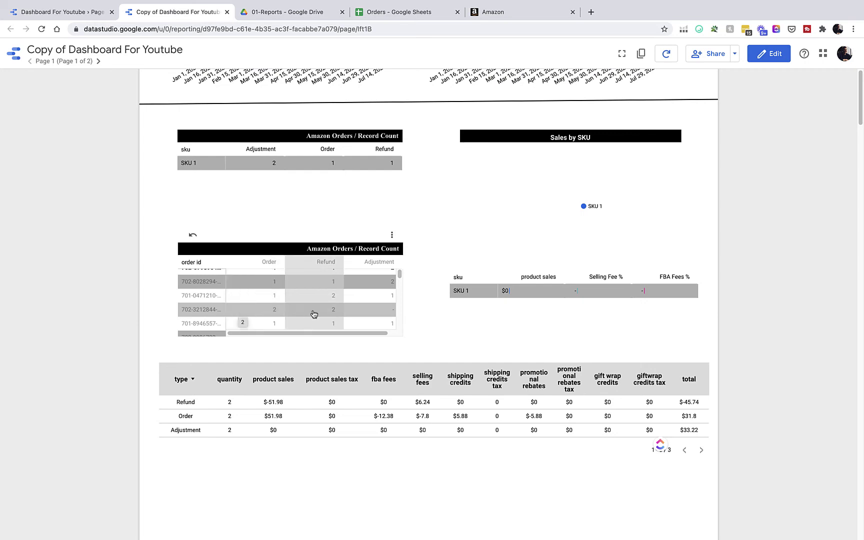
pyautogui.scroll(-3, 350, 317)
pyautogui.scroll(-3, 326, 308)
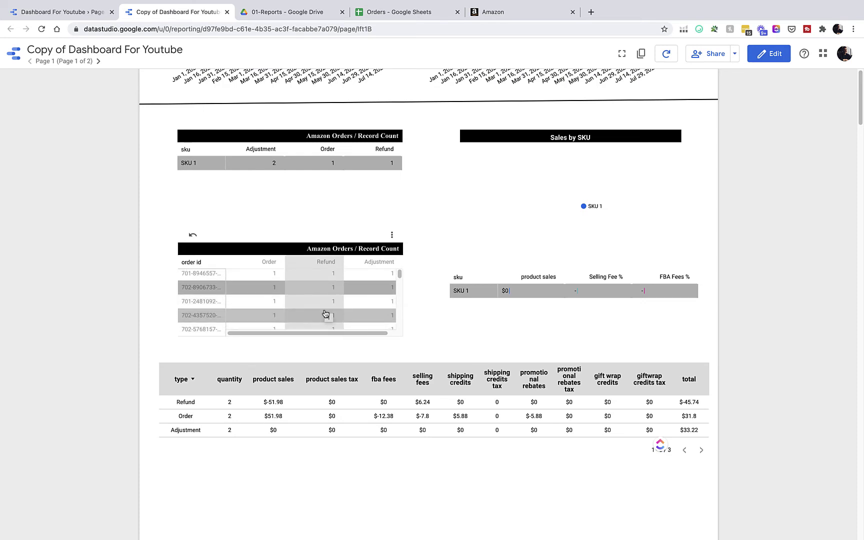
pyautogui.scroll(-4, 358, 298)
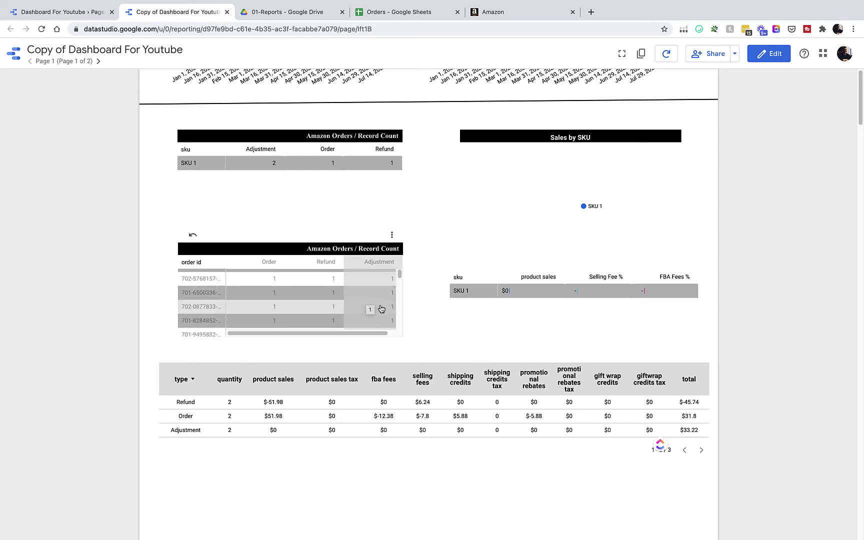
pyautogui.scroll(-1, 385, 304)
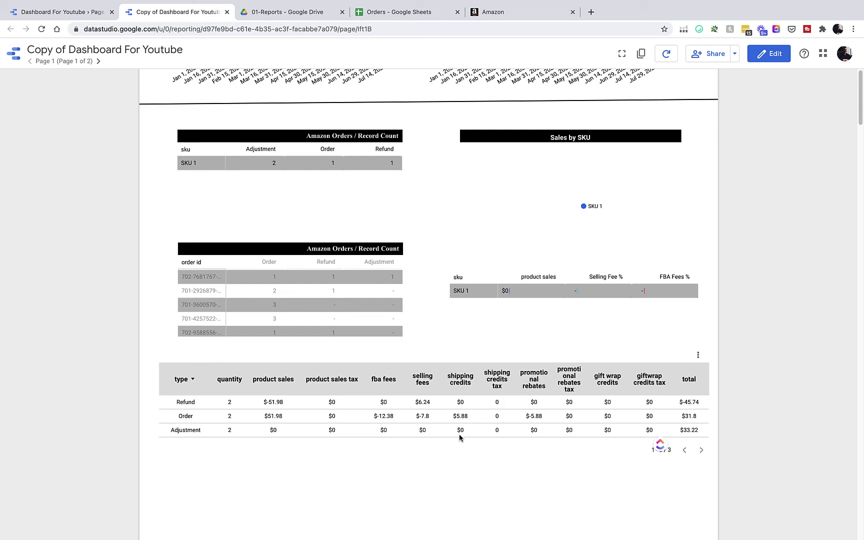
# - Reopen the copied report for editing and examine the order city table below the type table in the original report
pyautogui.click(770, 55)
pyautogui.scroll(-2, 325, 265)
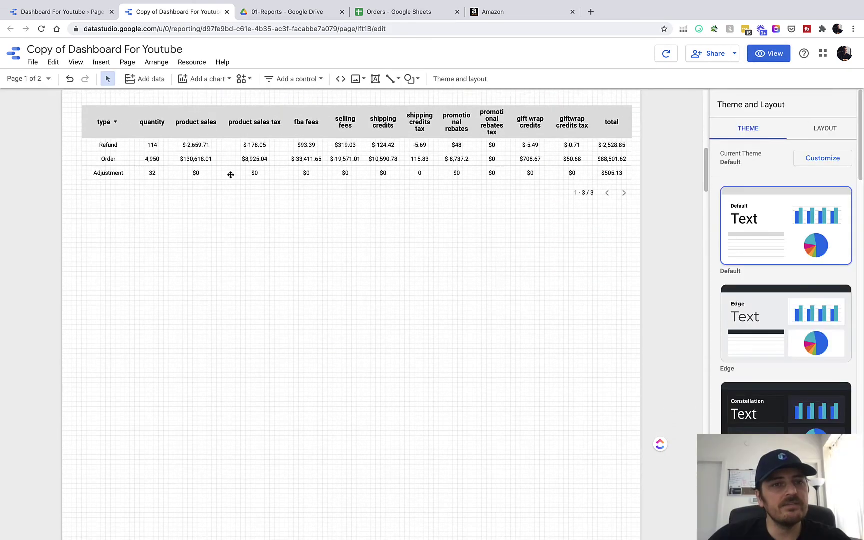
pyautogui.click(65, 11)
pyautogui.scroll(-3, 435, 297)
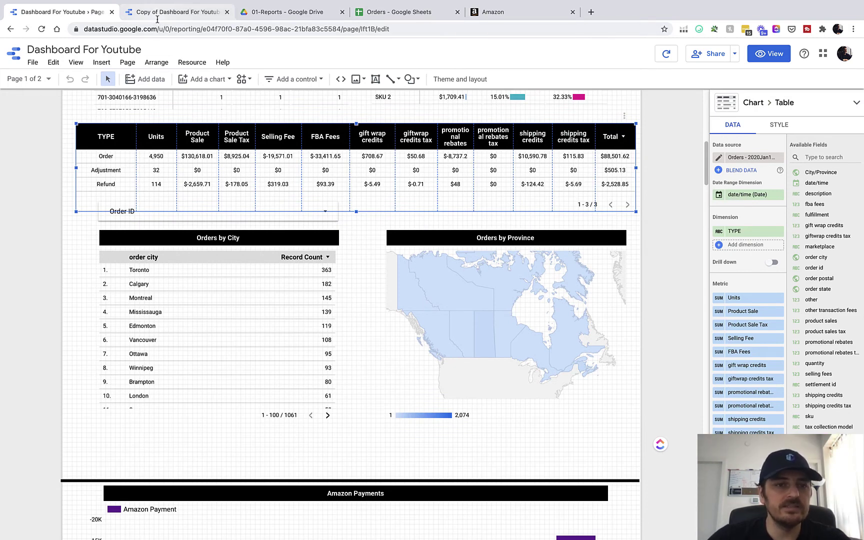
pyautogui.click(174, 15)
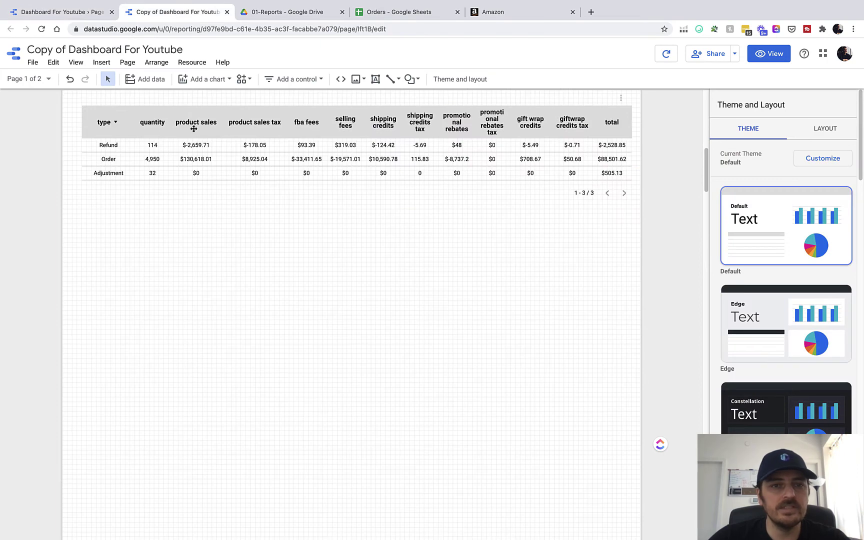
# - Insert a plain table below the type table in the copied report and extend its height downward
pyautogui.scroll(1, 195, 123)
pyautogui.click(216, 79)
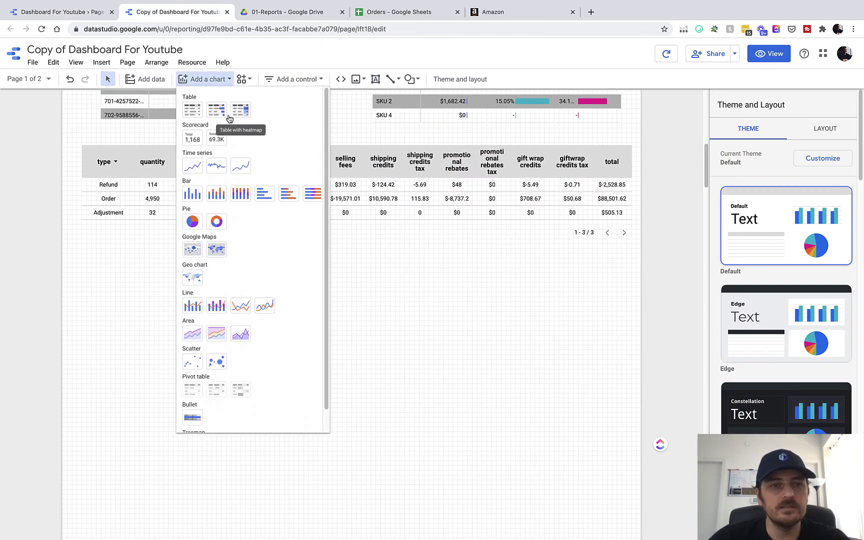
pyautogui.click(191, 110)
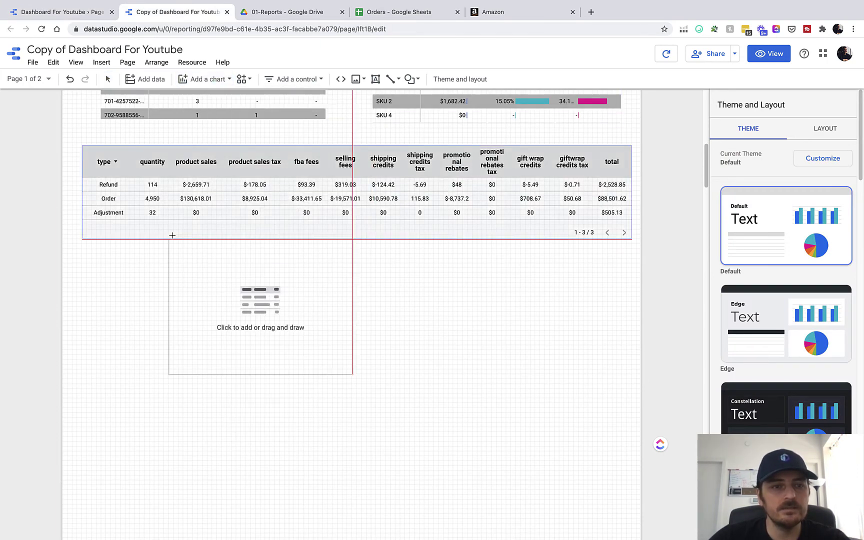
pyautogui.click(100, 249)
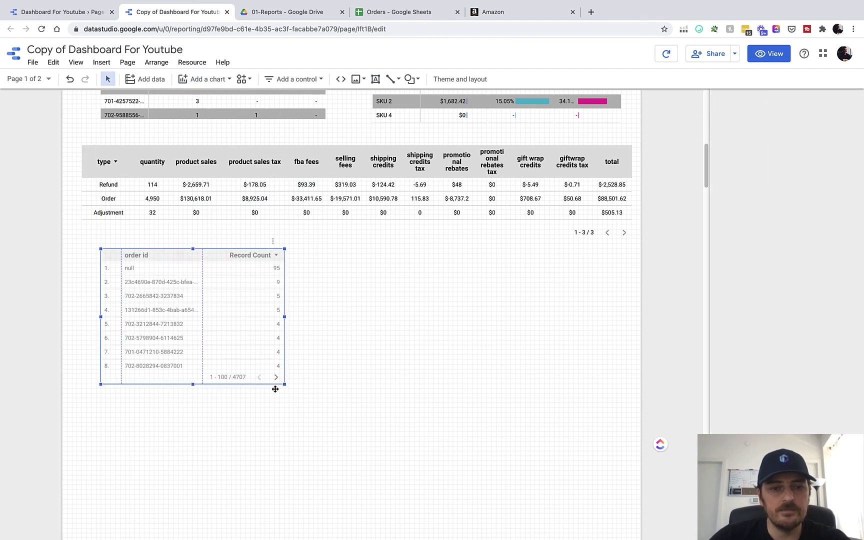
pyautogui.moveTo(285, 384); pyautogui.dragTo(285, 462)
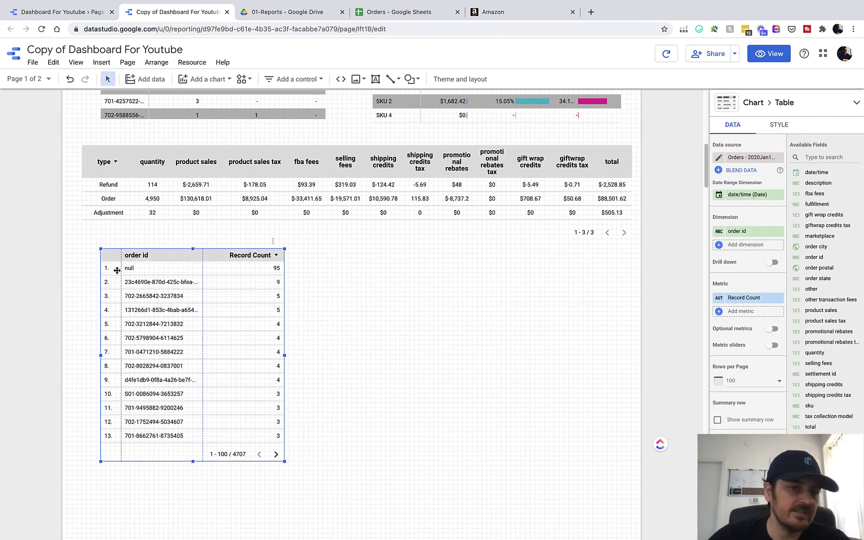
# - Turn off the new table's row numbers
pyautogui.click(781, 125)
pyautogui.scroll(-2, 780, 360)
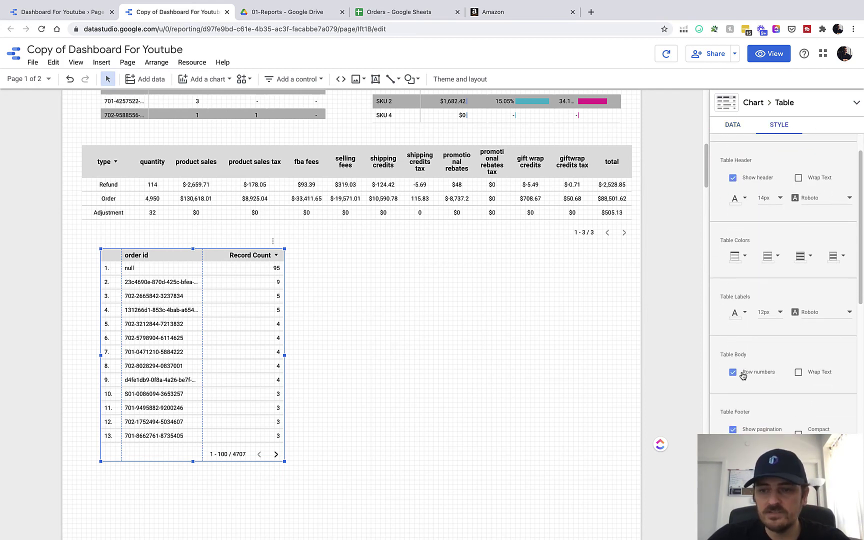
pyautogui.click(756, 372)
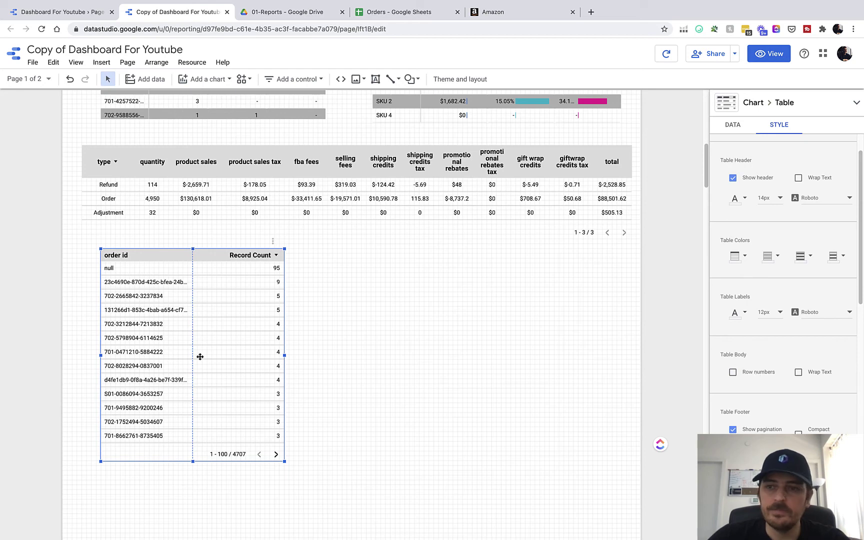
# - Set the new table's dimension to order city and its metric to quantity
pyautogui.click(734, 126)
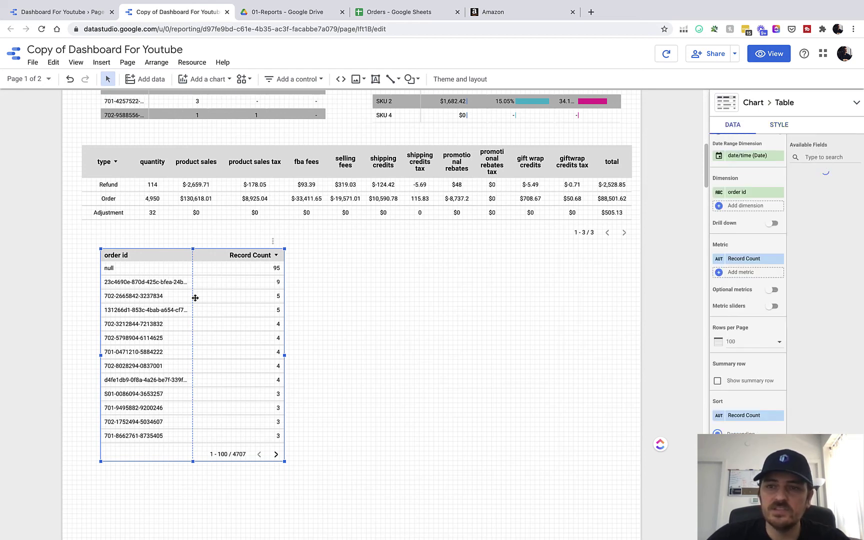
pyautogui.click(731, 206)
pyautogui.write('c')
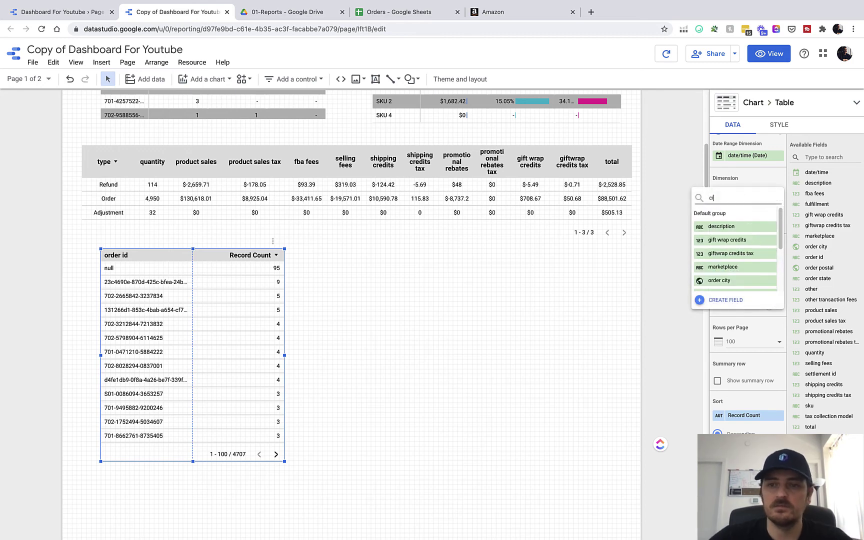
pyautogui.write('ity')
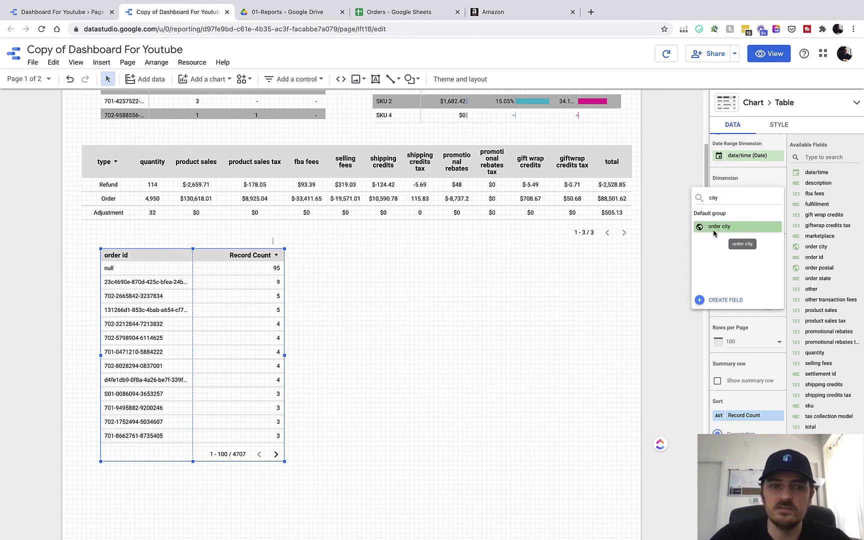
pyautogui.click(740, 226)
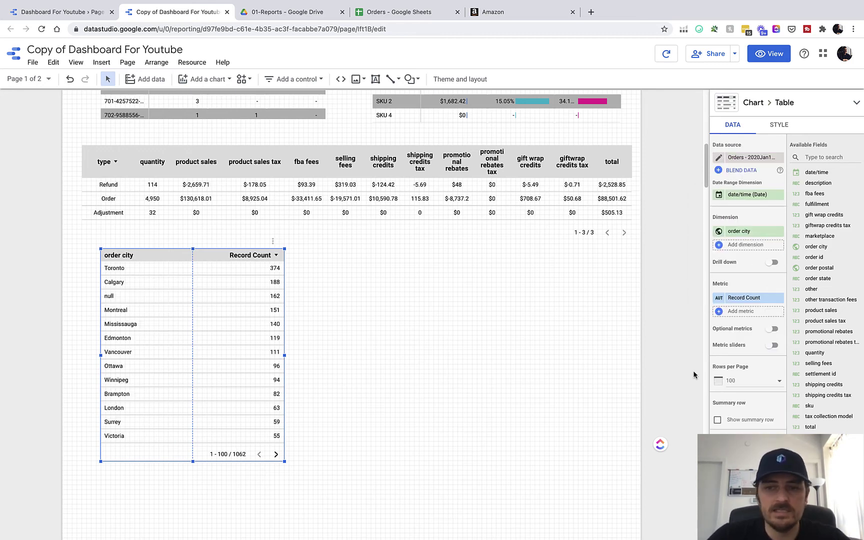
pyautogui.click(752, 299)
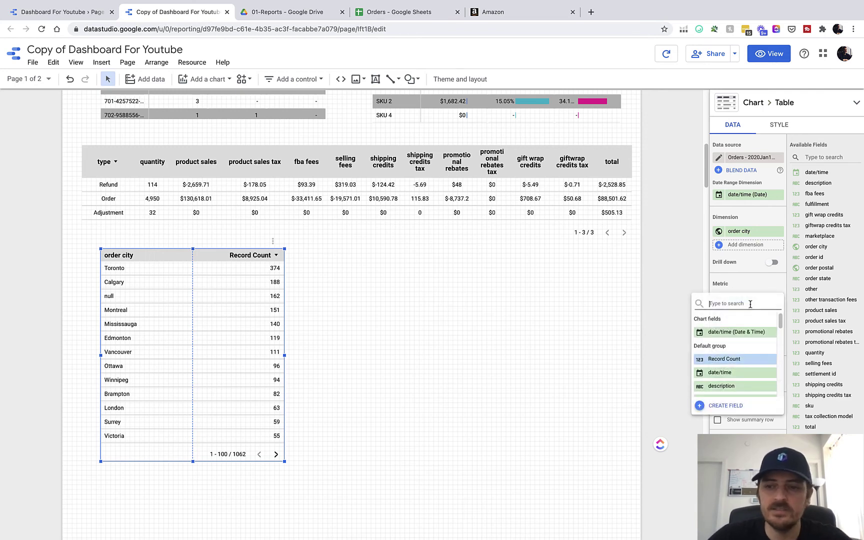
pyautogui.write('qu')
pyautogui.click(739, 332)
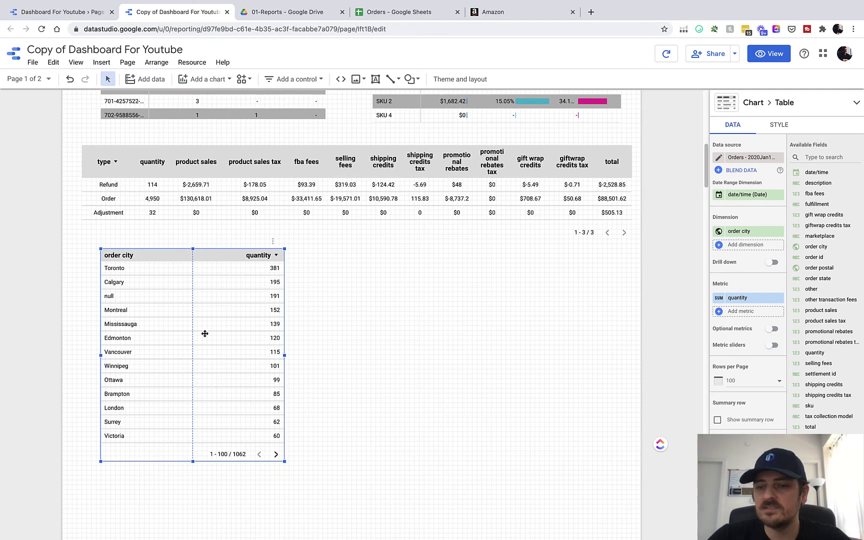
# - Create a new filter for the order city table and name it Amazon Orders
pyautogui.scroll(-5, 763, 391)
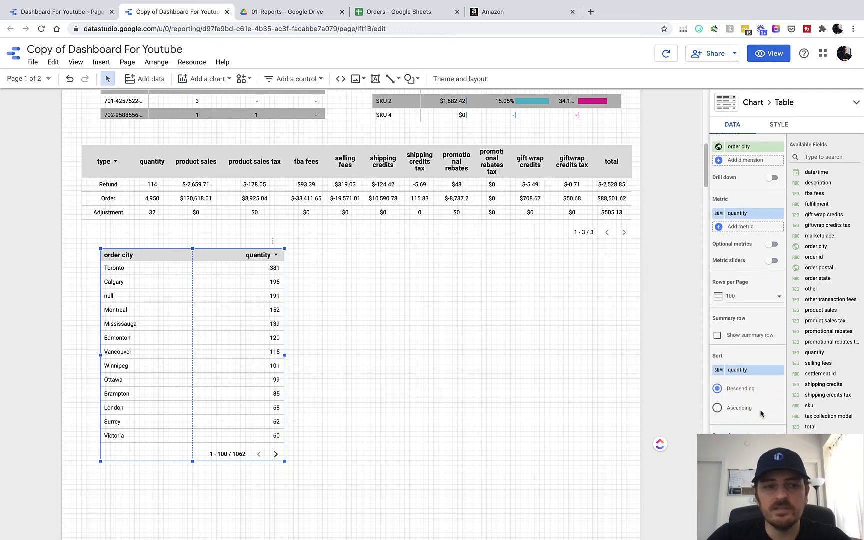
pyautogui.scroll(-1, 351, 340)
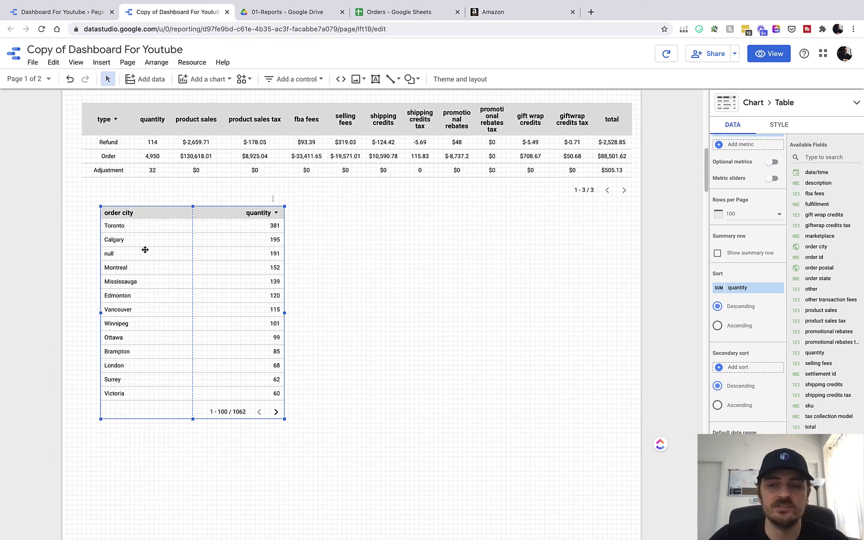
pyautogui.scroll(-3, 748, 350)
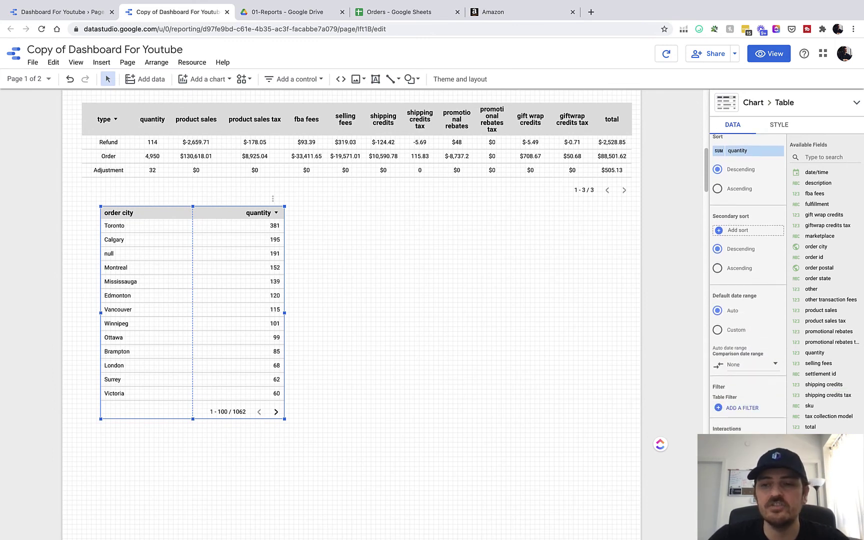
pyautogui.scroll(-2, 746, 420)
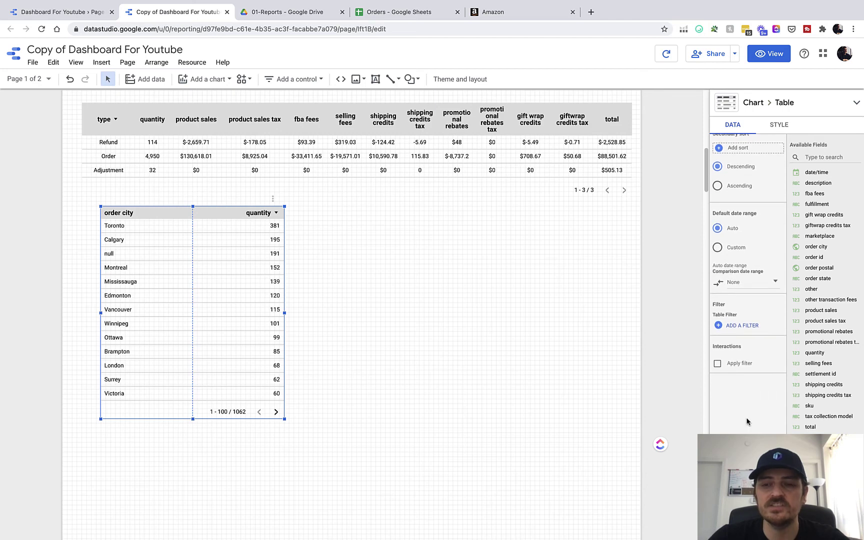
pyautogui.click(743, 323)
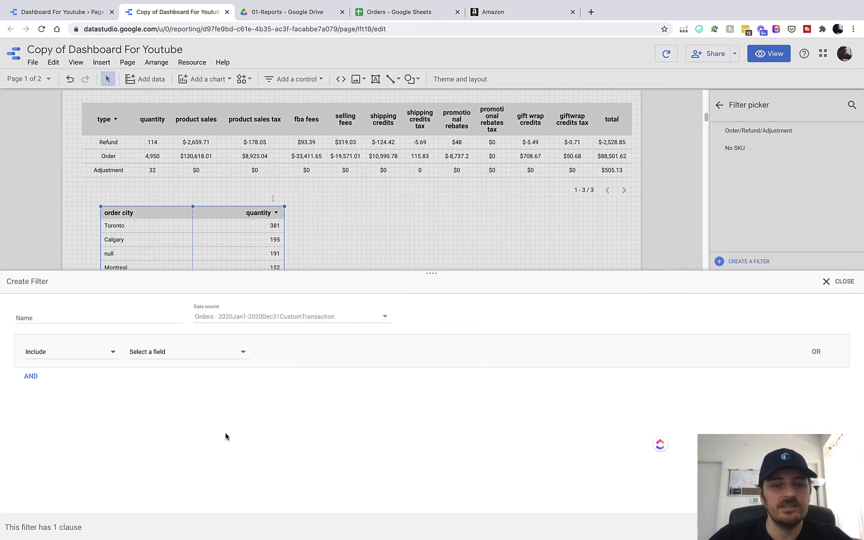
pyautogui.click(60, 323)
pyautogui.press('Escape')
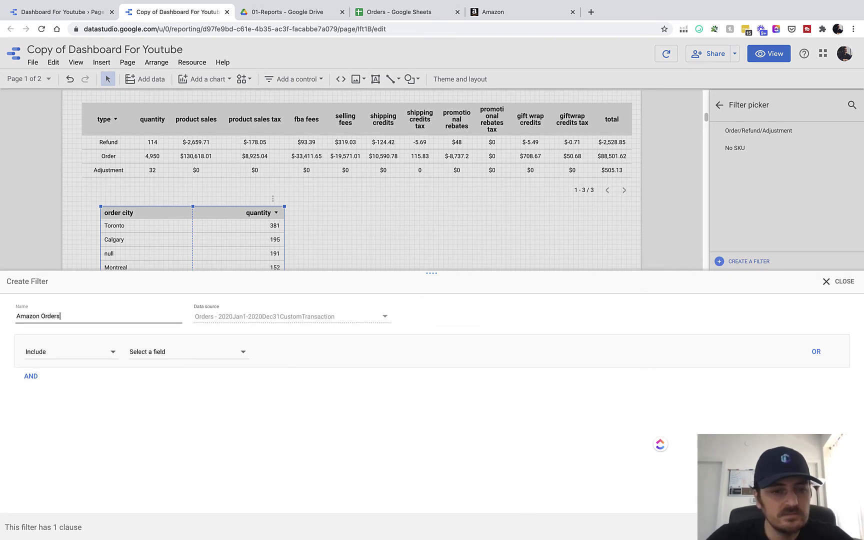
# - Make the Amazon Orders filter include rows whose type is equal to Order and save it to the table
pyautogui.click(186, 352)
pyautogui.click(164, 383)
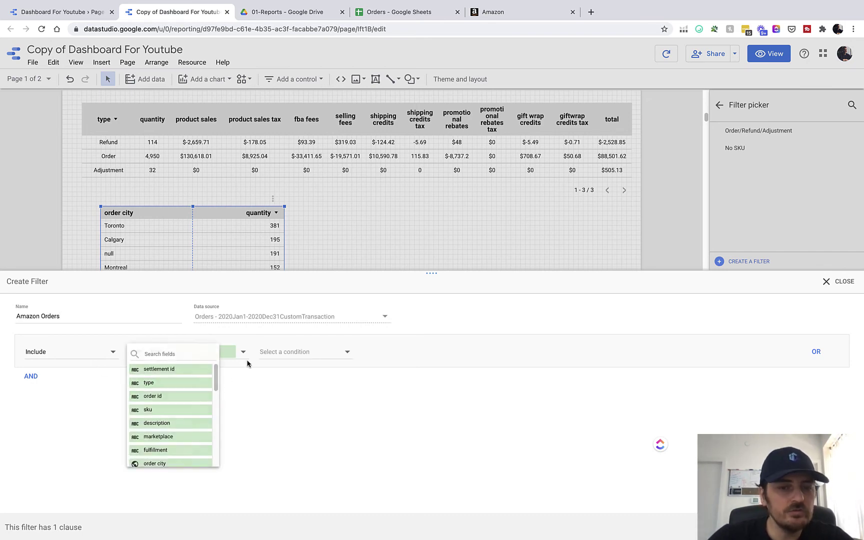
pyautogui.click(313, 356)
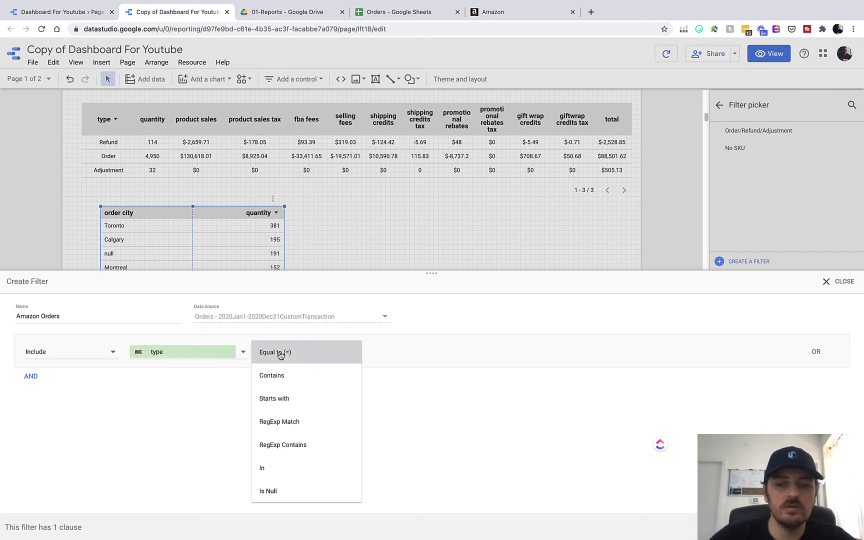
pyautogui.click(286, 353)
pyautogui.write('Order')
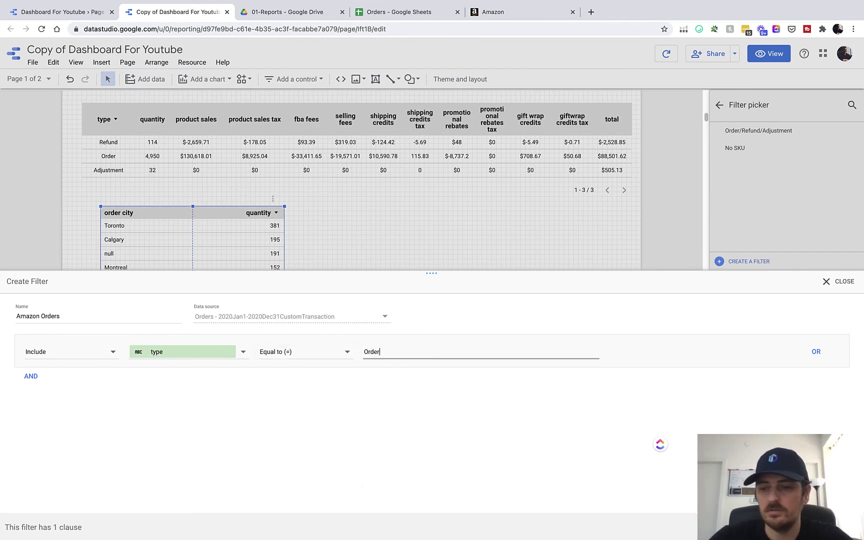
pyautogui.click(841, 527)
pyautogui.click(432, 424)
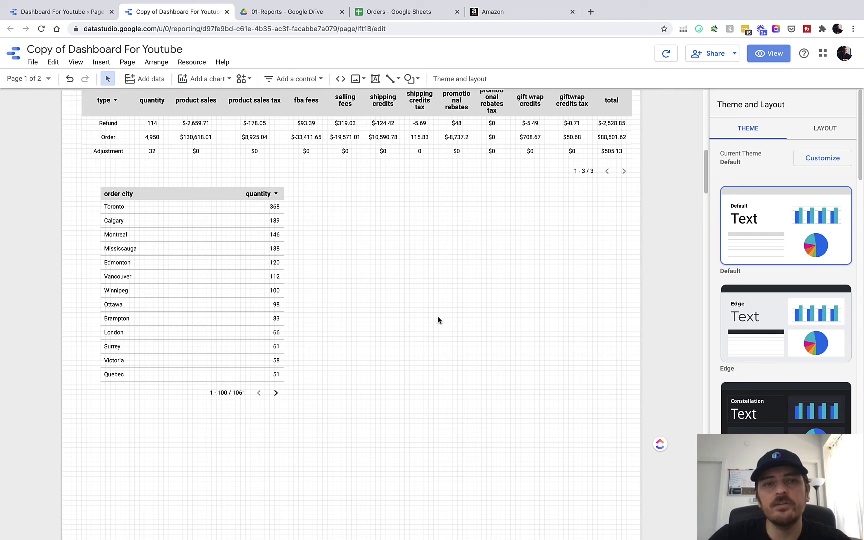
# - Switch to the Orders spreadsheet and filter the type column to show only Order rows
pyautogui.click(412, 12)
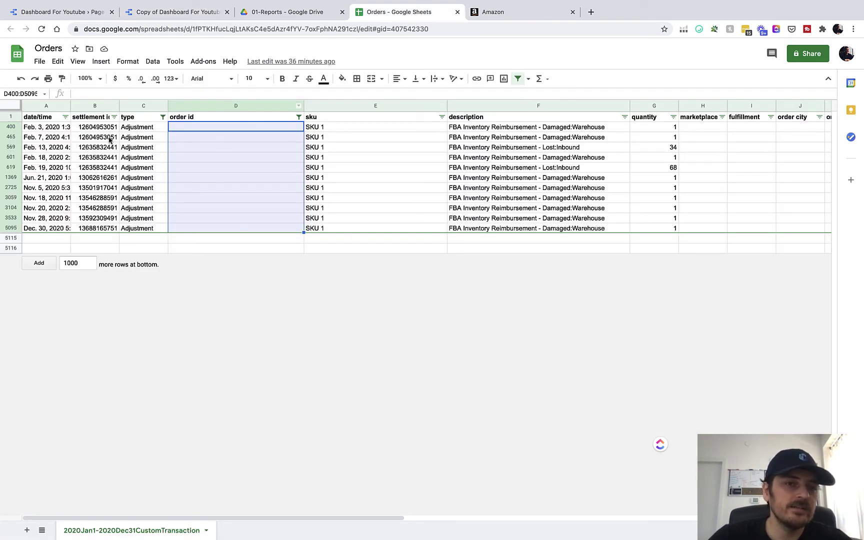
pyautogui.click(163, 116)
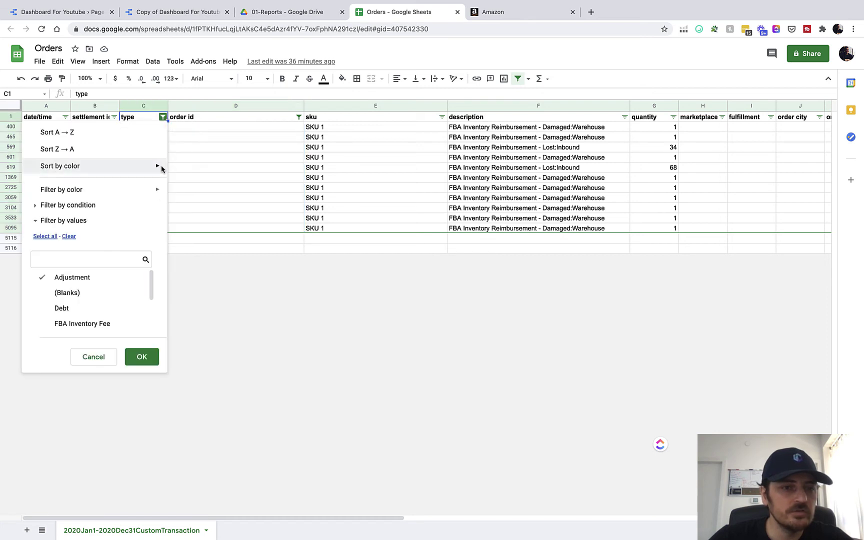
pyautogui.click(46, 237)
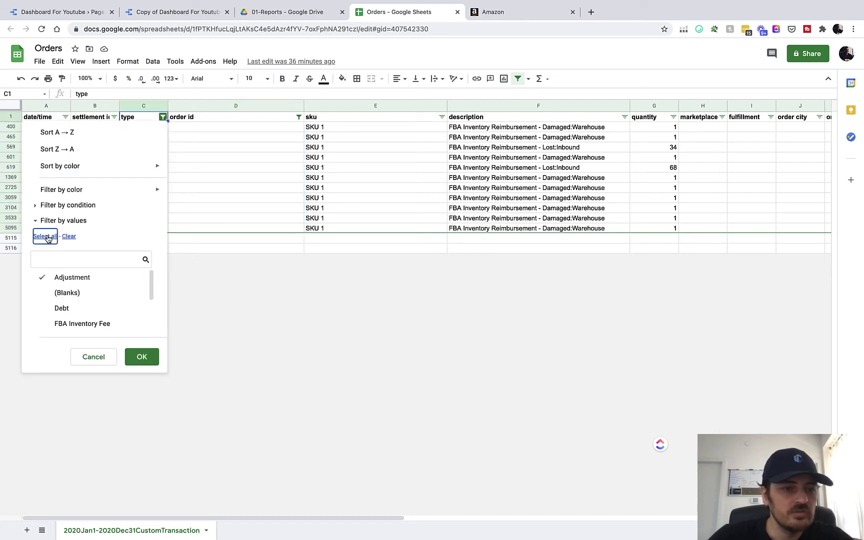
pyautogui.scroll(-3, 70, 305)
pyautogui.click(70, 279)
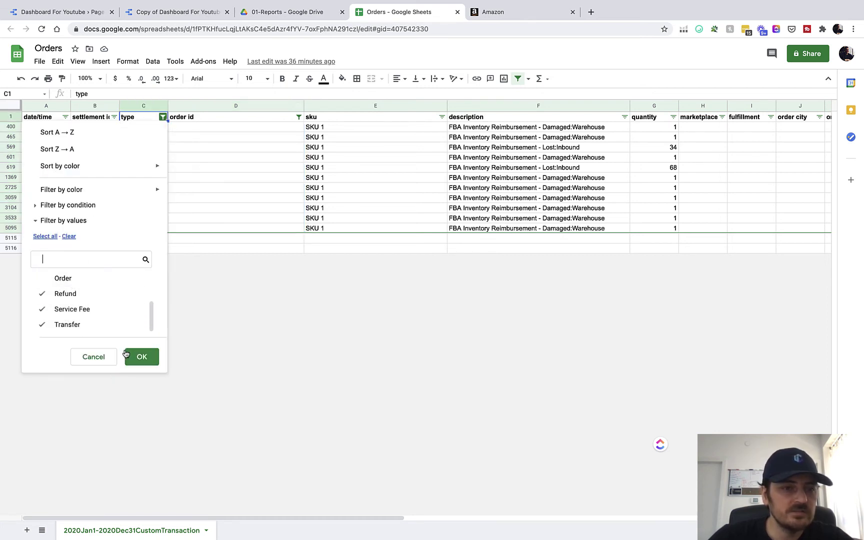
pyautogui.click(69, 237)
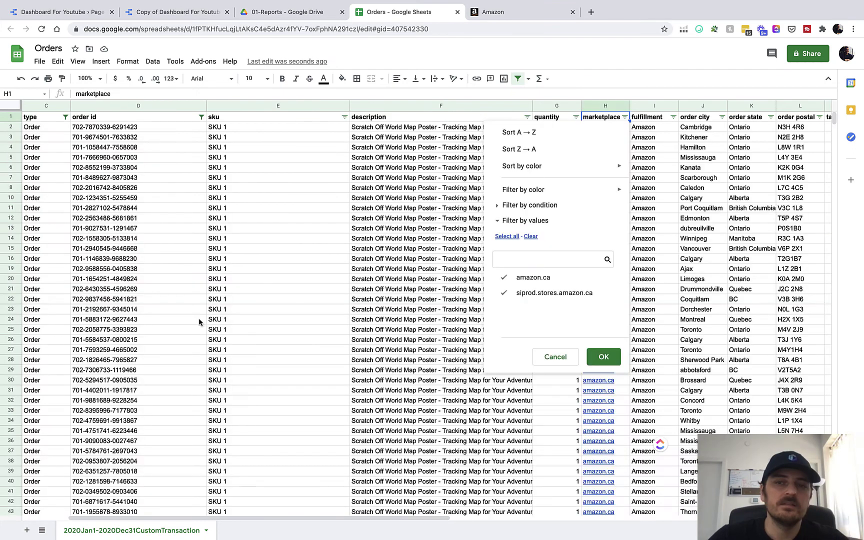
pyautogui.click(233, 310)
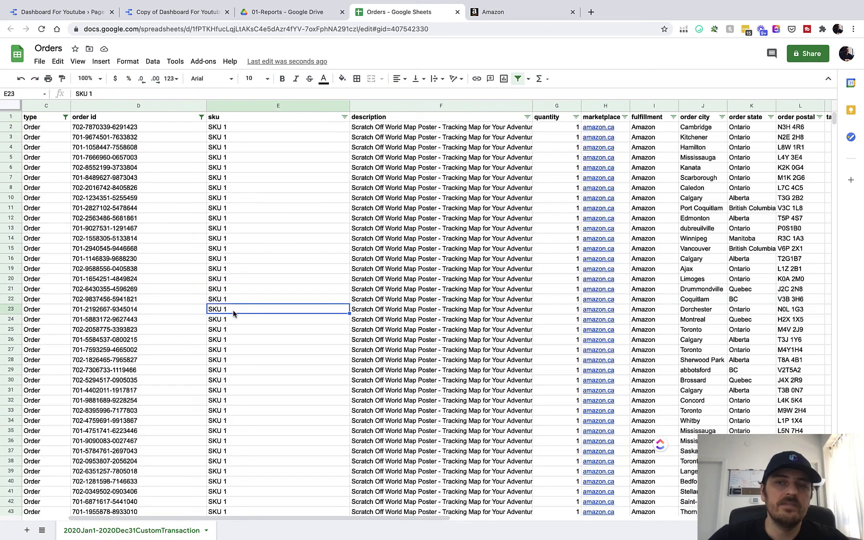
# - Review the marketplace column's filter values and select the text amazon.ca in cell H2
pyautogui.click(625, 117)
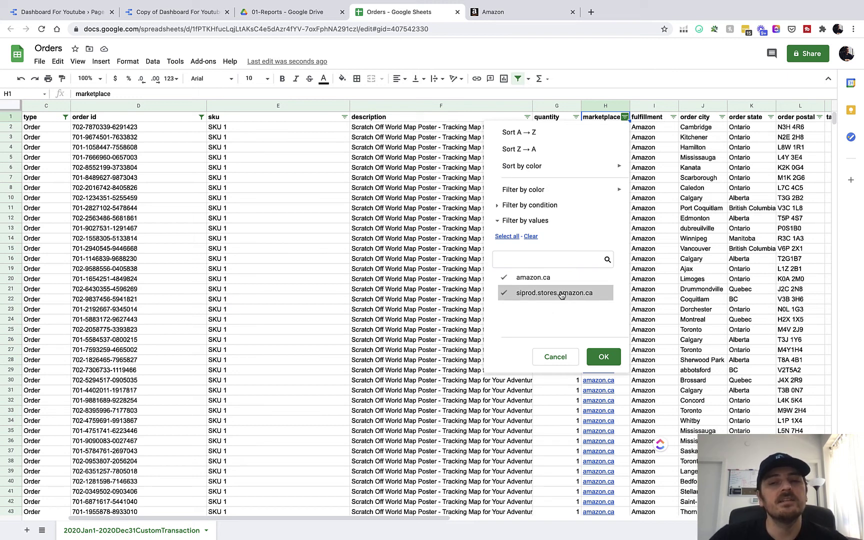
pyautogui.hscroll(-3, 563, 292)
pyautogui.click(722, 117)
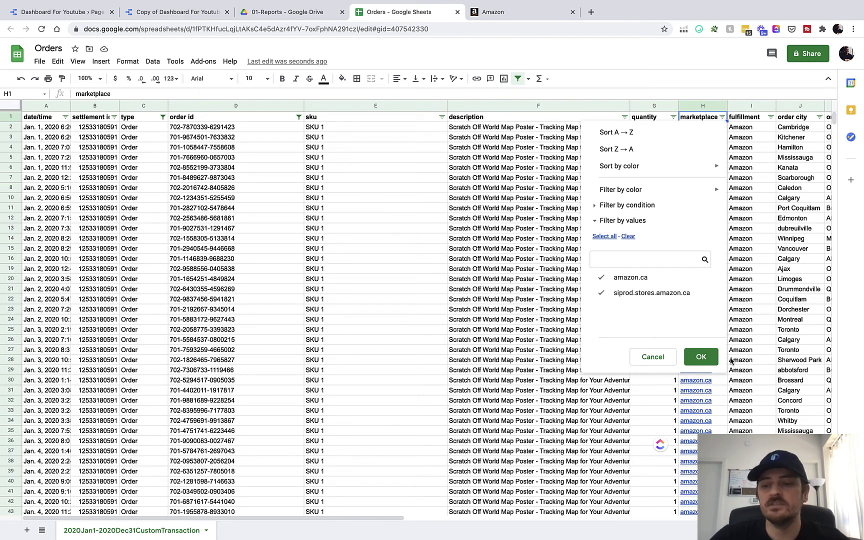
pyautogui.click(708, 358)
pyautogui.click(695, 127)
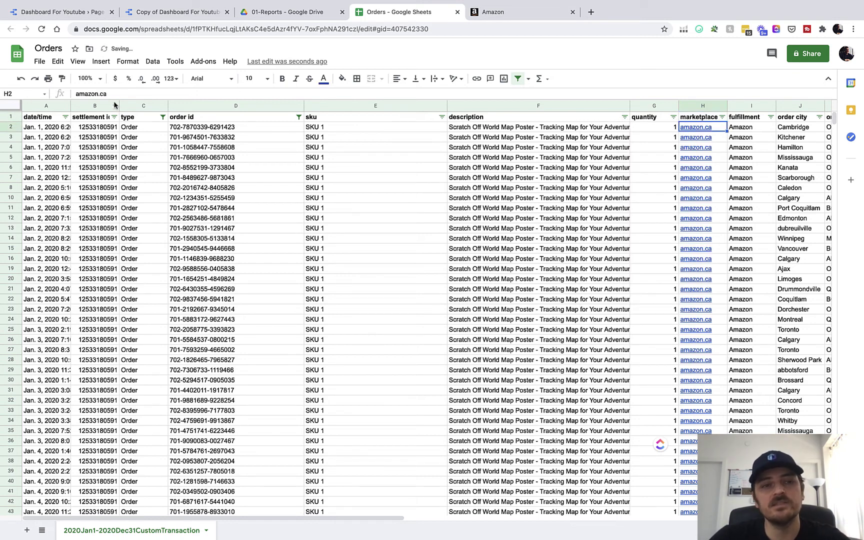
pyautogui.doubleClick(89, 95)
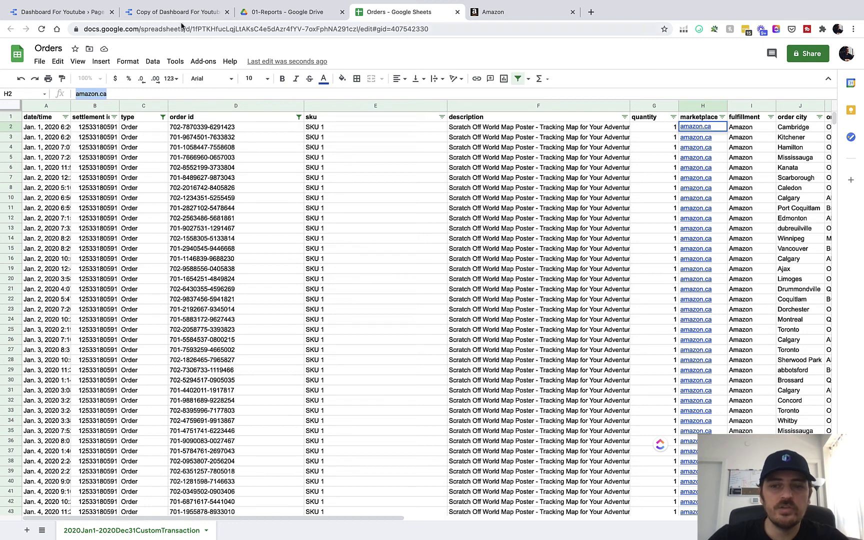
# - Switch back to the copied dashboard report and add a second AND condition to the order city table's Amazon Orders filter
pyautogui.click(220, 14)
pyautogui.click(241, 294)
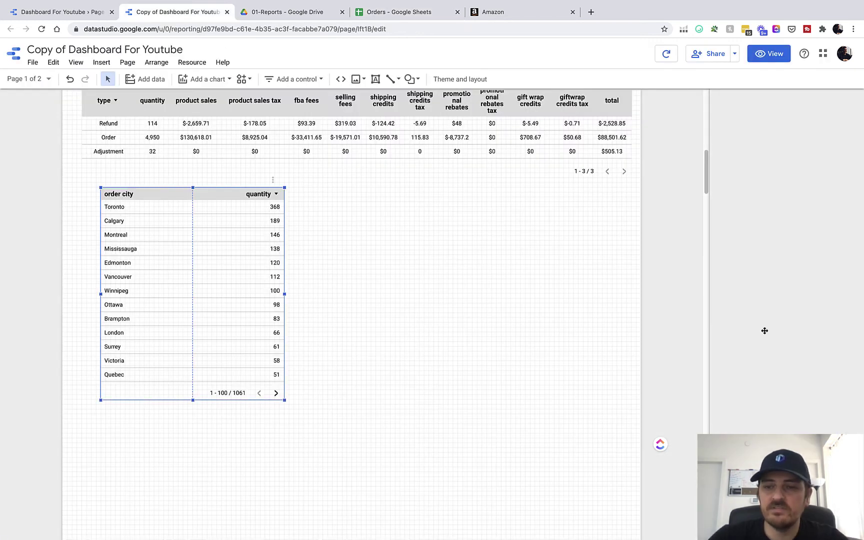
pyautogui.scroll(-3, 747, 300)
pyautogui.scroll(-5, 735, 325)
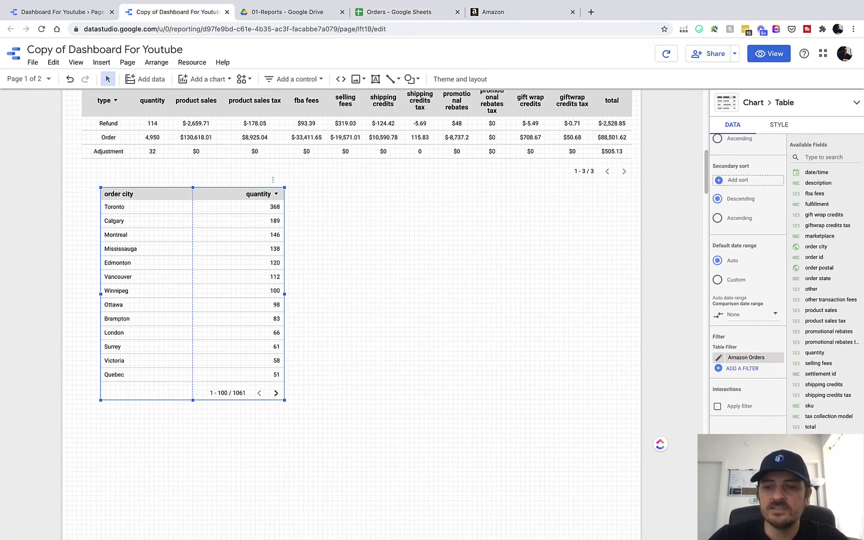
pyautogui.click(719, 351)
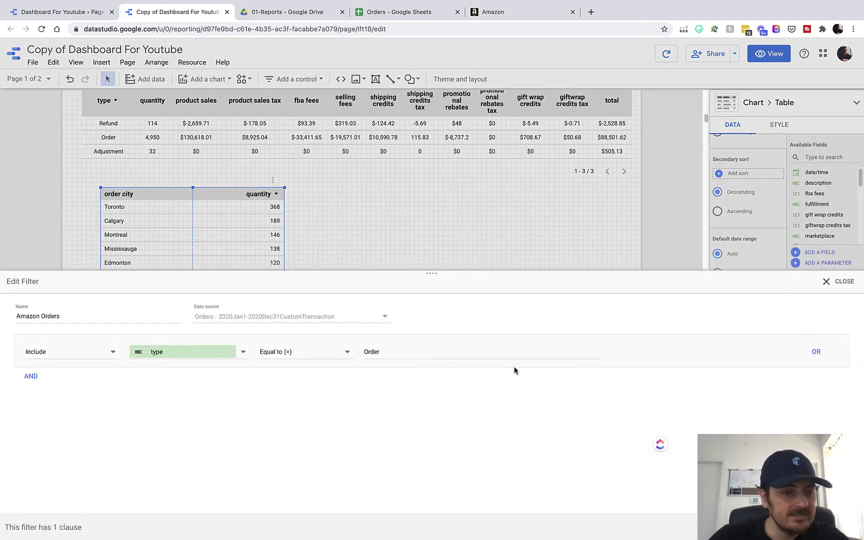
pyautogui.click(32, 379)
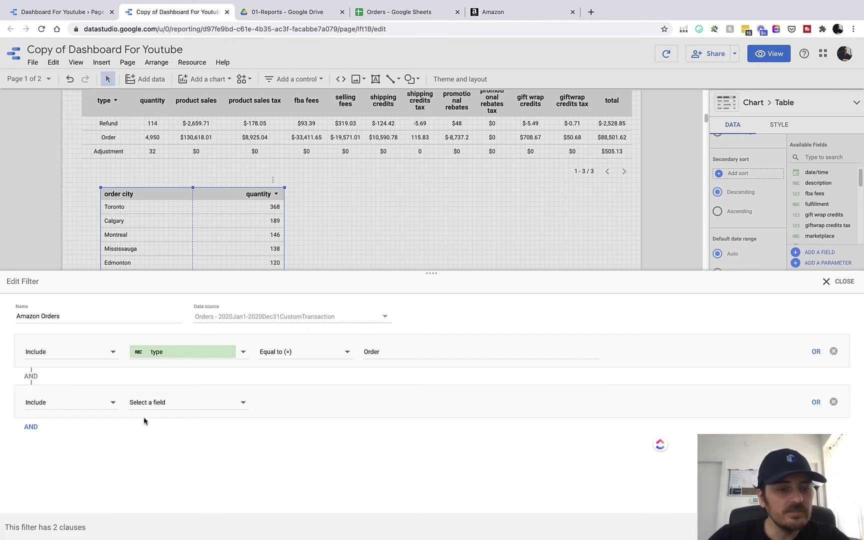
# - Make the second filter condition include rows whose marketplace is equal to amazon.ca and save the filter
pyautogui.click(79, 408)
pyautogui.click(176, 405)
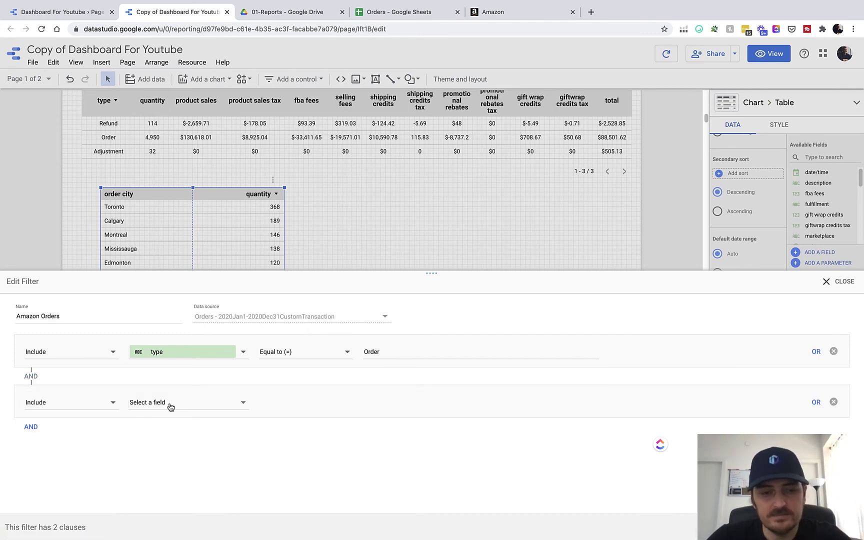
pyautogui.click(171, 406)
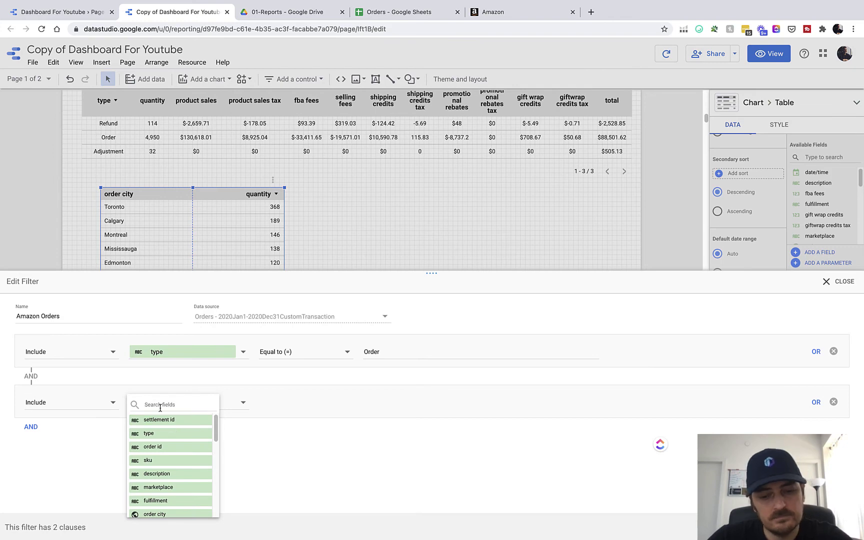
pyautogui.click(160, 406)
pyautogui.write('mar')
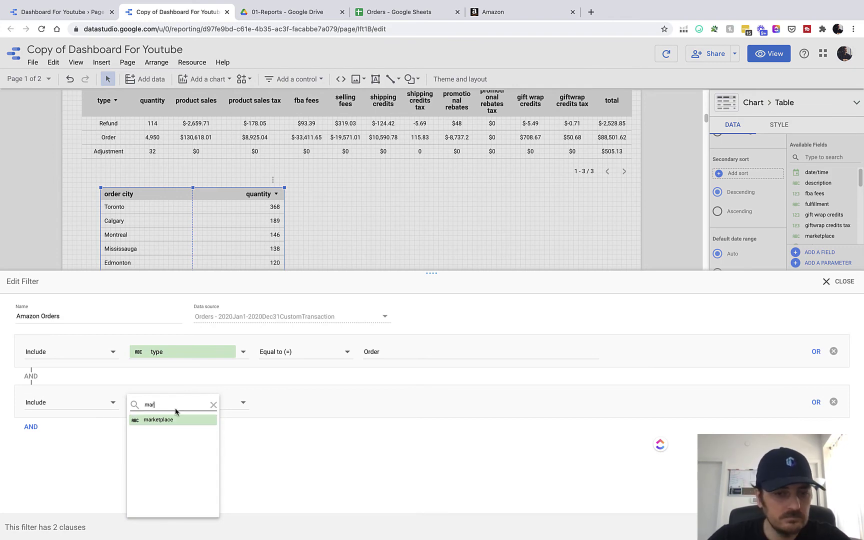
pyautogui.click(155, 418)
pyautogui.click(297, 406)
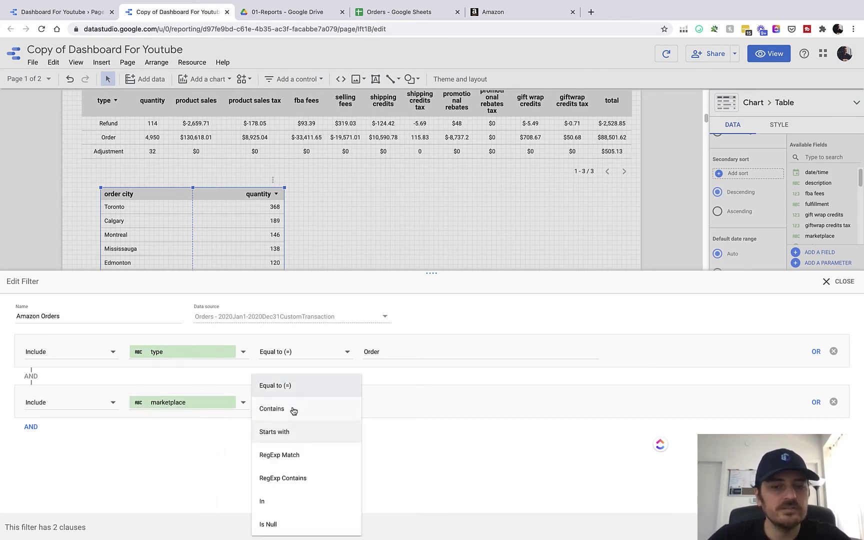
pyautogui.click(286, 386)
pyautogui.click(400, 399)
pyautogui.write('amazon.ca')
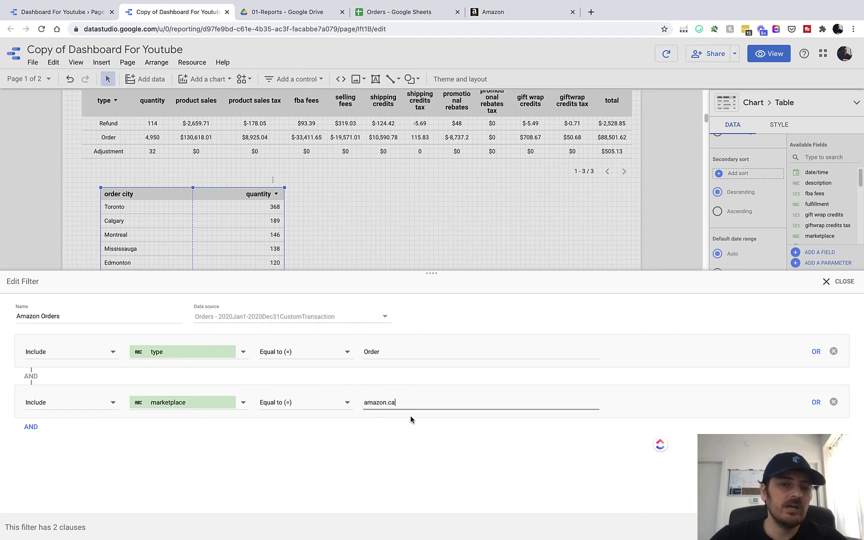
pyautogui.click(395, 461)
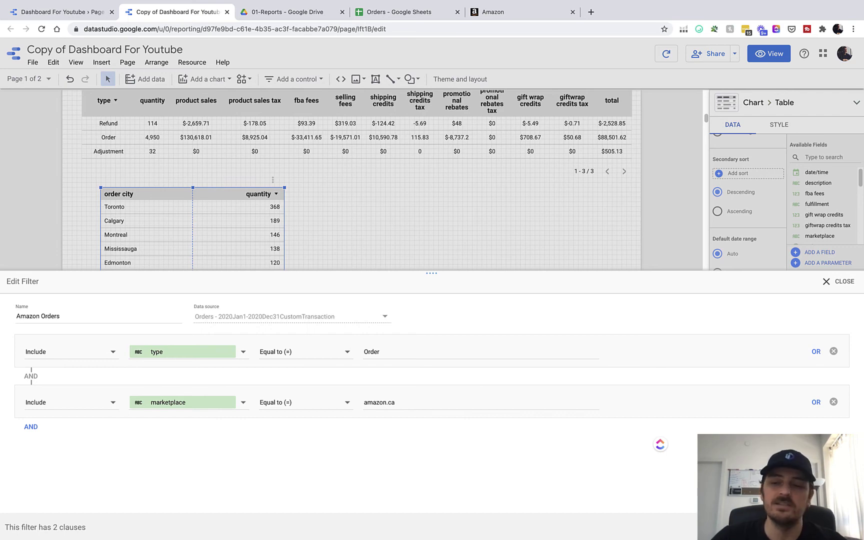
pyautogui.click(838, 527)
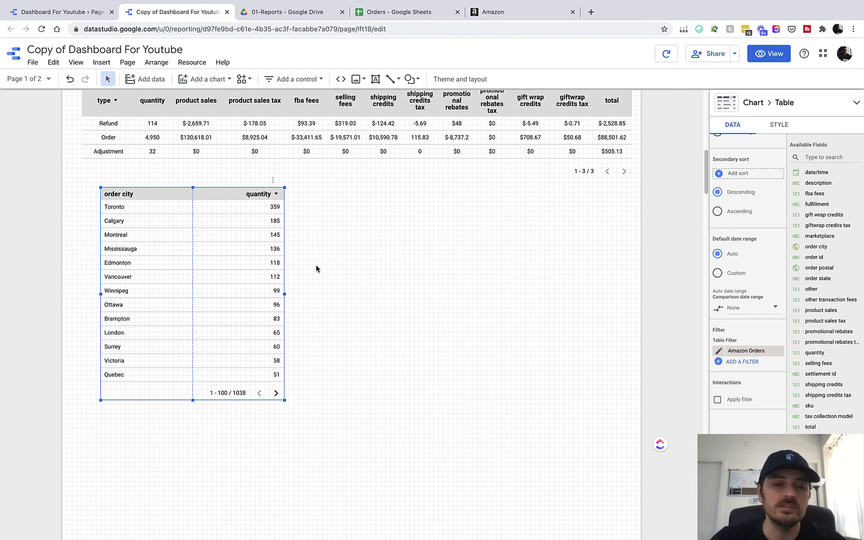
# - Compare the order city table with the Orders by City and Orders by Province section of the original dashboard, then return to the copy
pyautogui.scroll(2, 387, 415)
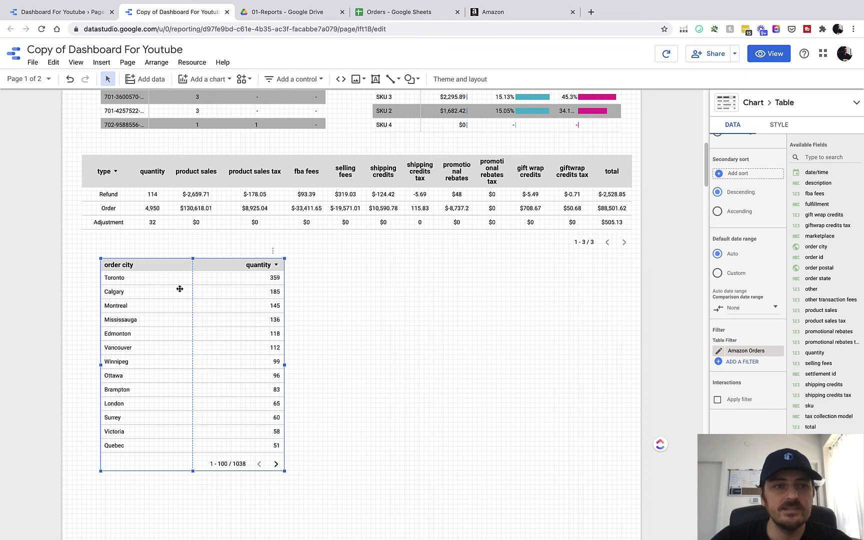
pyautogui.click(365, 331)
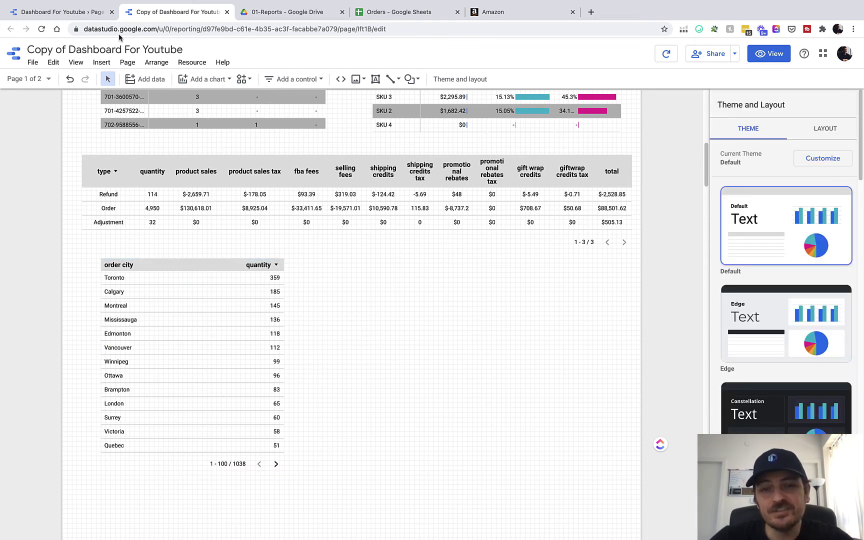
pyautogui.click(100, 12)
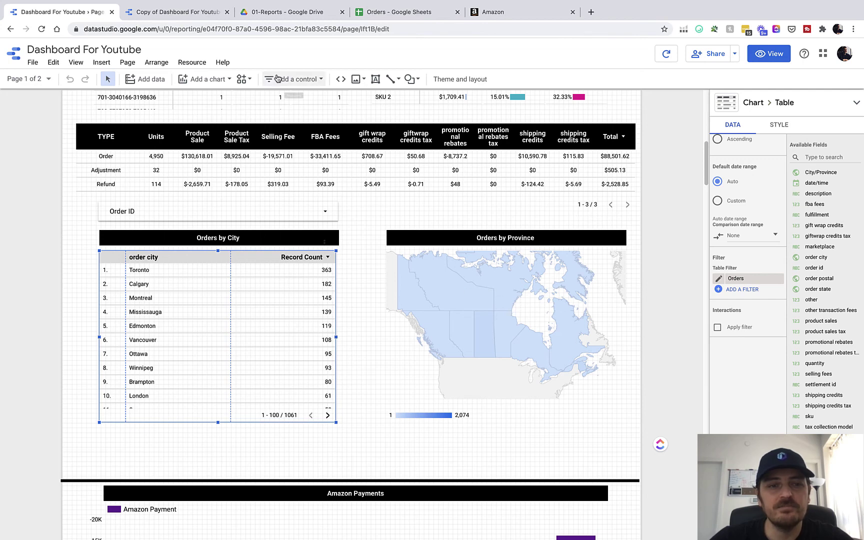
pyautogui.click(179, 14)
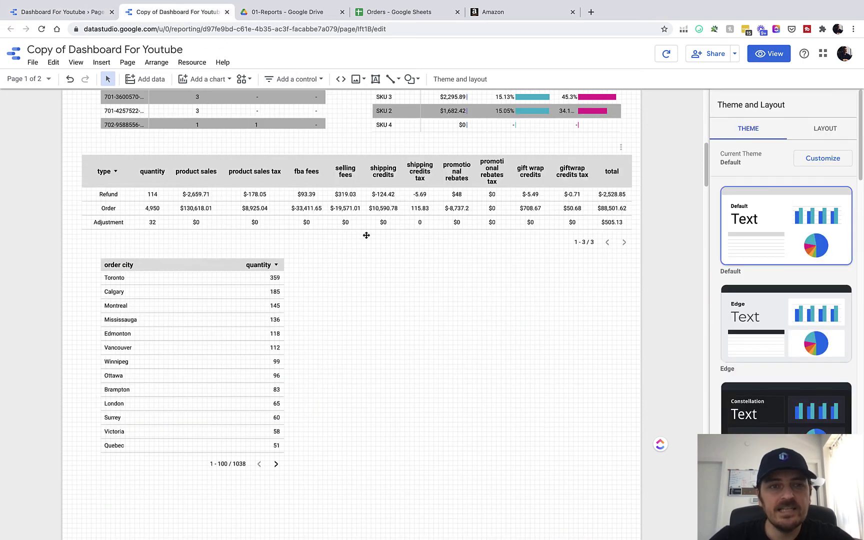
# - Place a geo chart beside the order city table and enlarge it to reach the table's lower edge
pyautogui.click(227, 82)
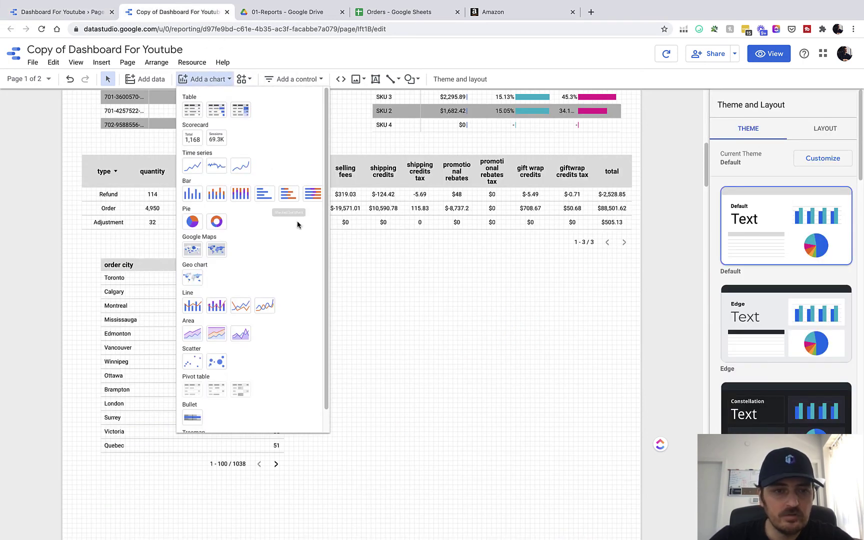
pyautogui.scroll(-1, 276, 308)
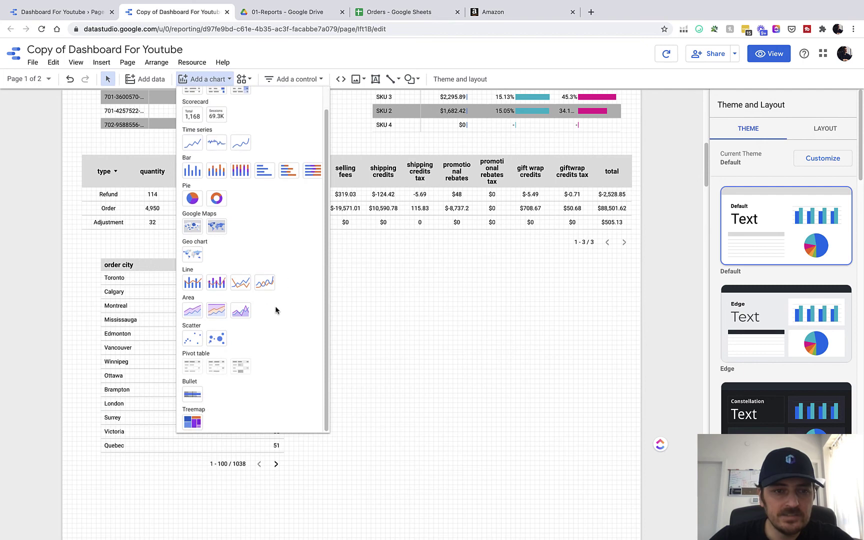
pyautogui.click(193, 253)
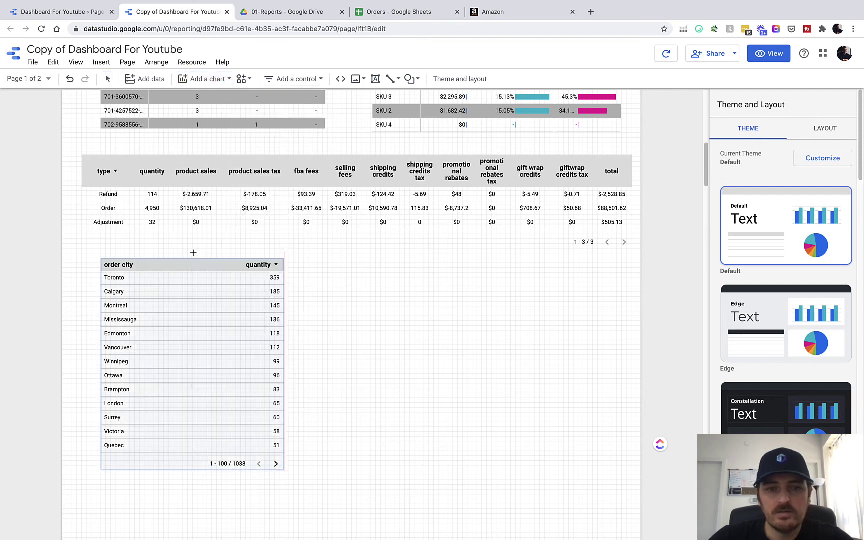
pyautogui.click(352, 273)
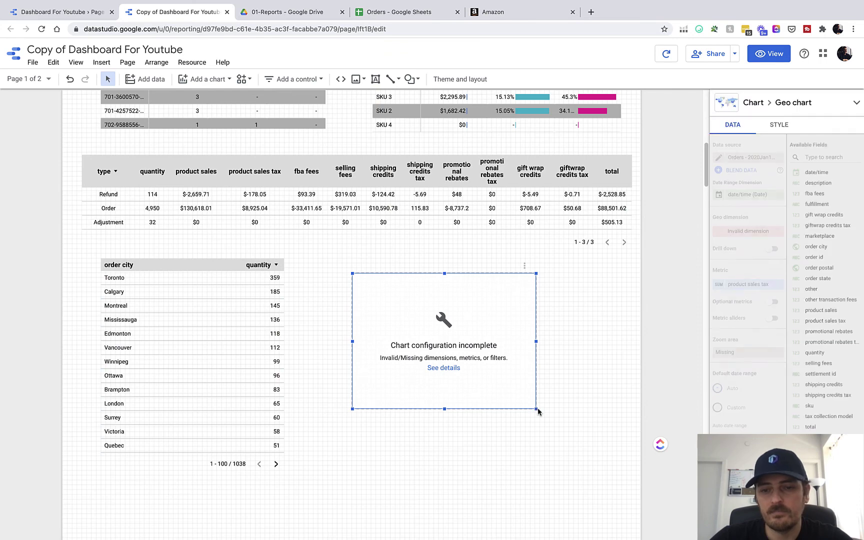
pyautogui.moveTo(536, 409); pyautogui.dragTo(609, 471)
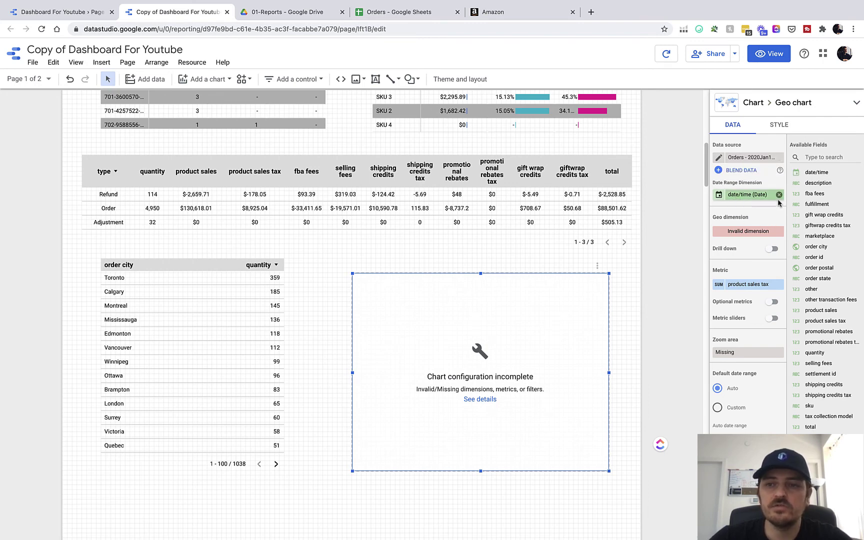
pyautogui.click(740, 232)
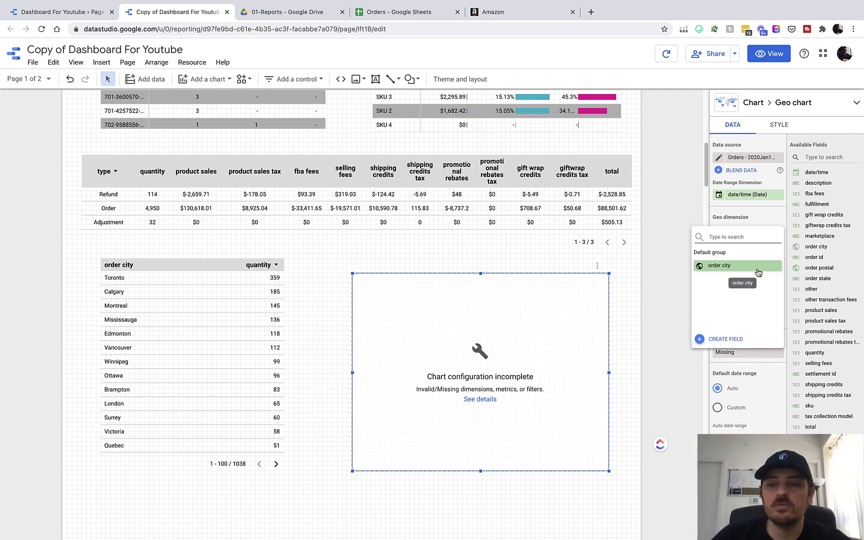
pyautogui.click(665, 303)
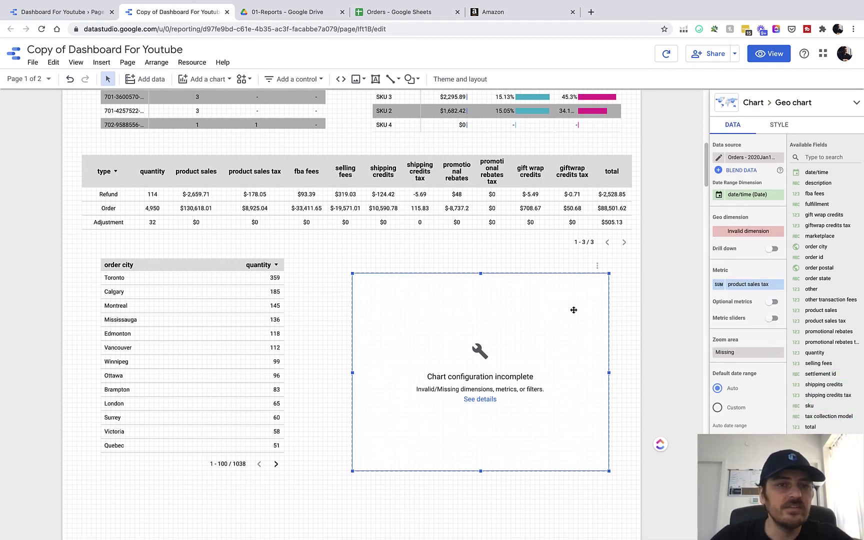
# - Change the order state field's type to the Region geo type in the Orders data source and return to the report
pyautogui.click(192, 63)
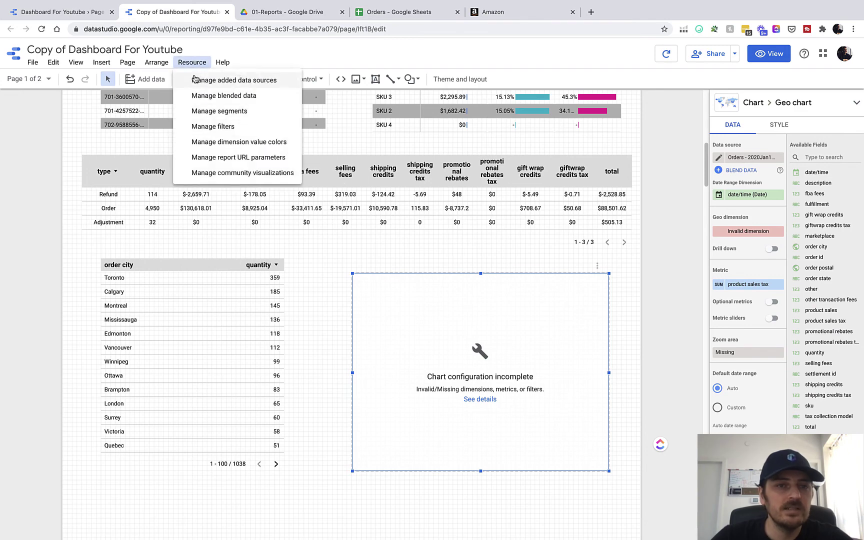
pyautogui.click(220, 79)
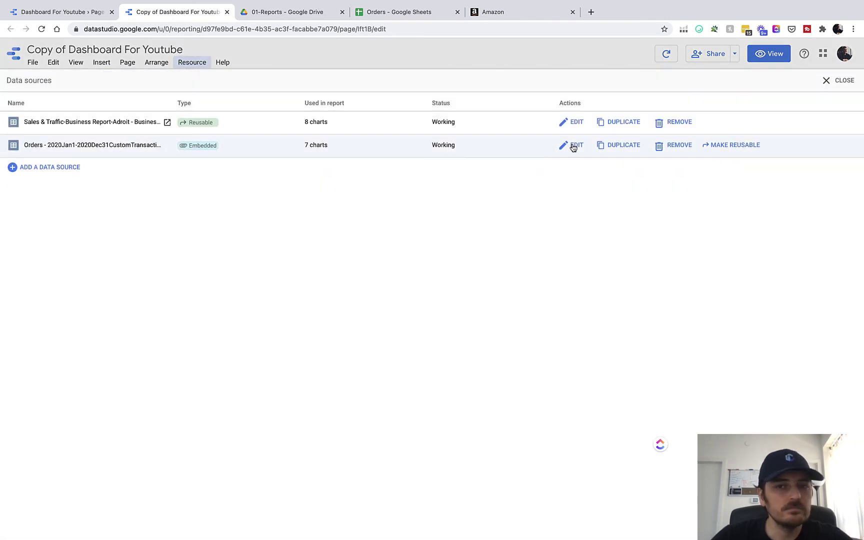
pyautogui.click(574, 146)
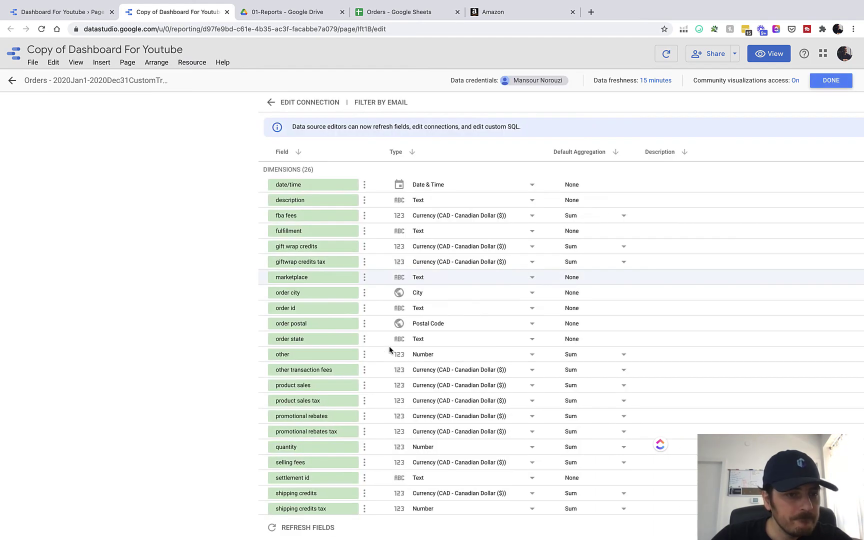
pyautogui.scroll(-1, 105, 370)
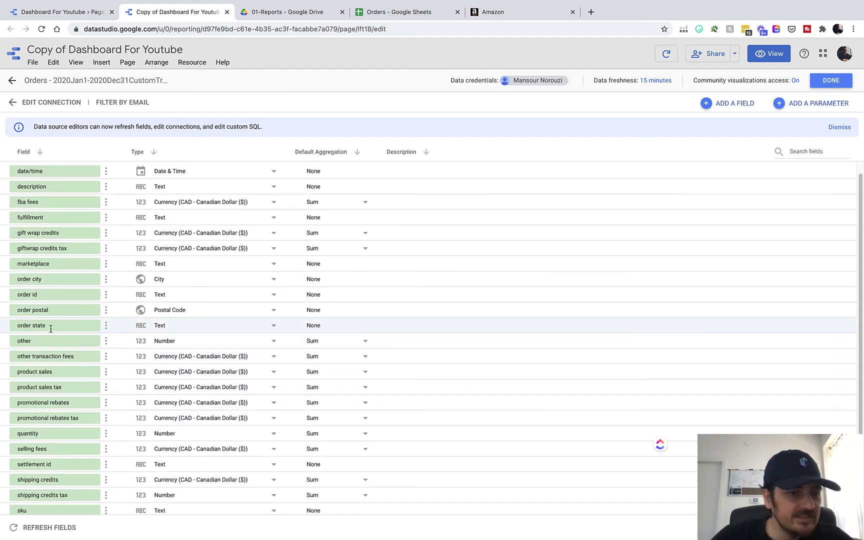
pyautogui.click(179, 330)
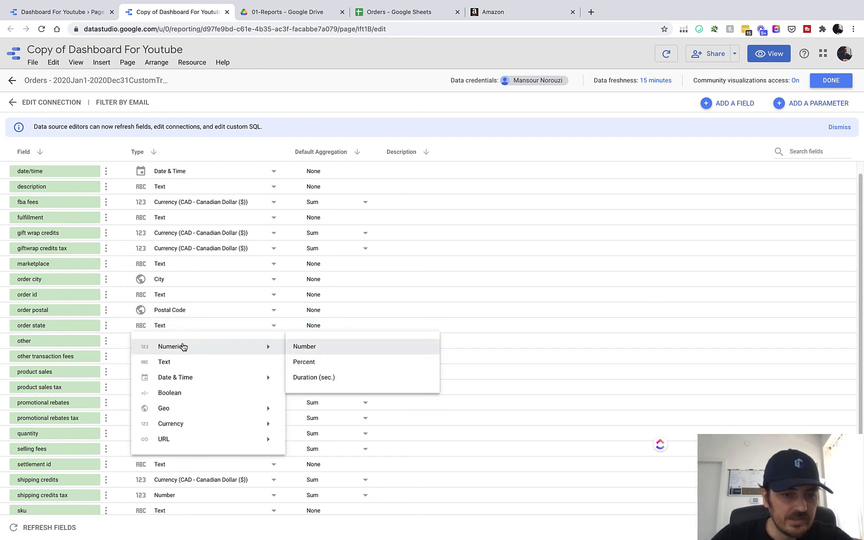
pyautogui.moveTo(198, 409)
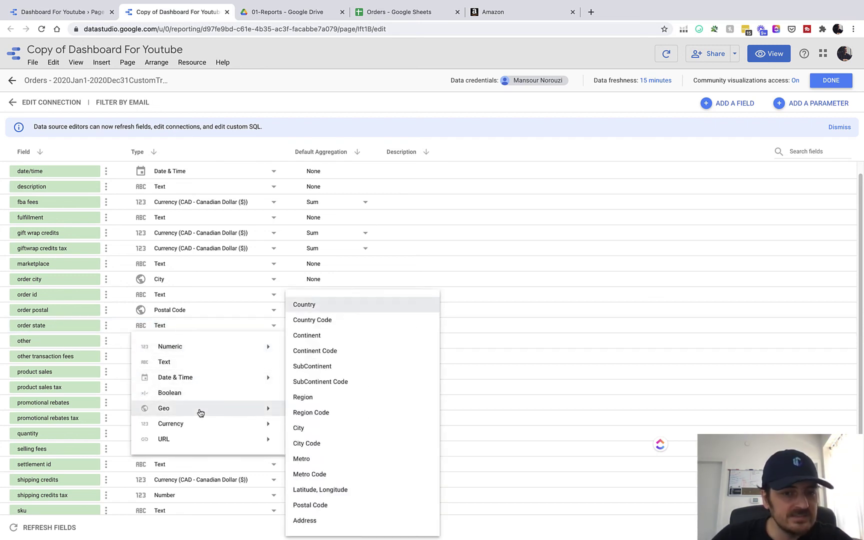
pyautogui.click(308, 401)
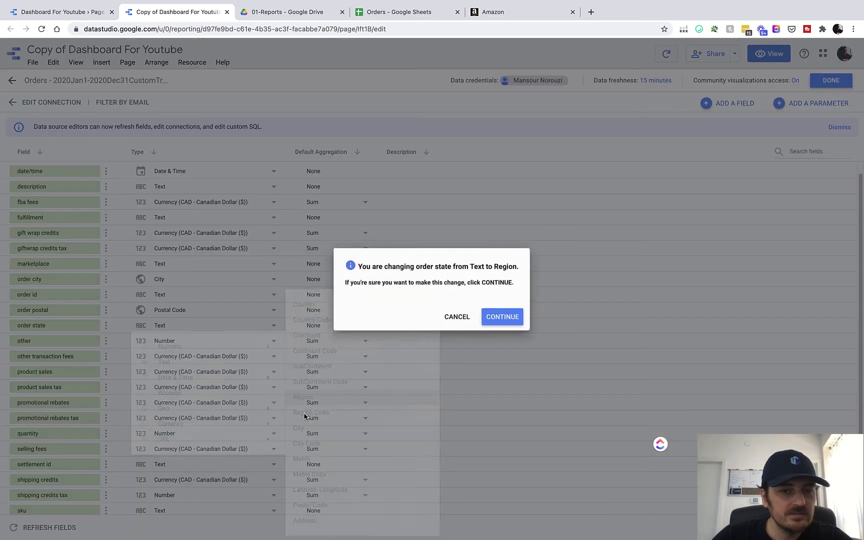
pyautogui.click(504, 318)
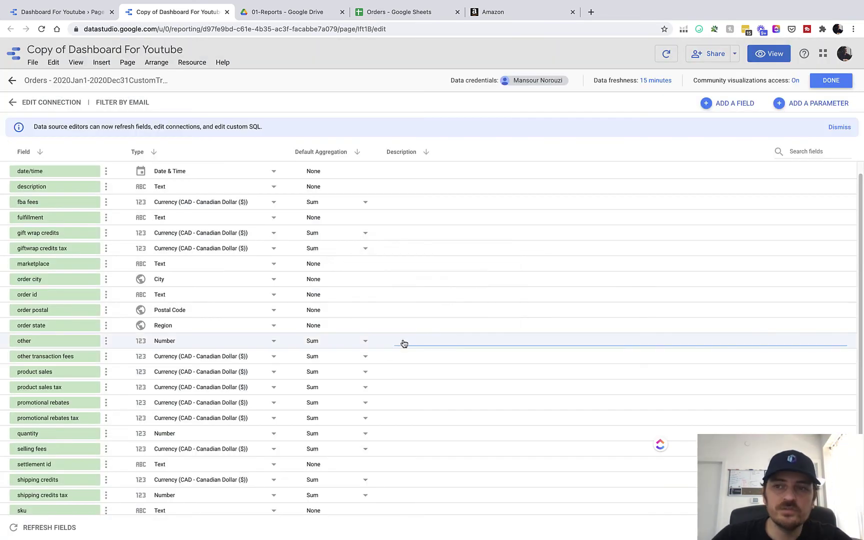
pyautogui.click(836, 88)
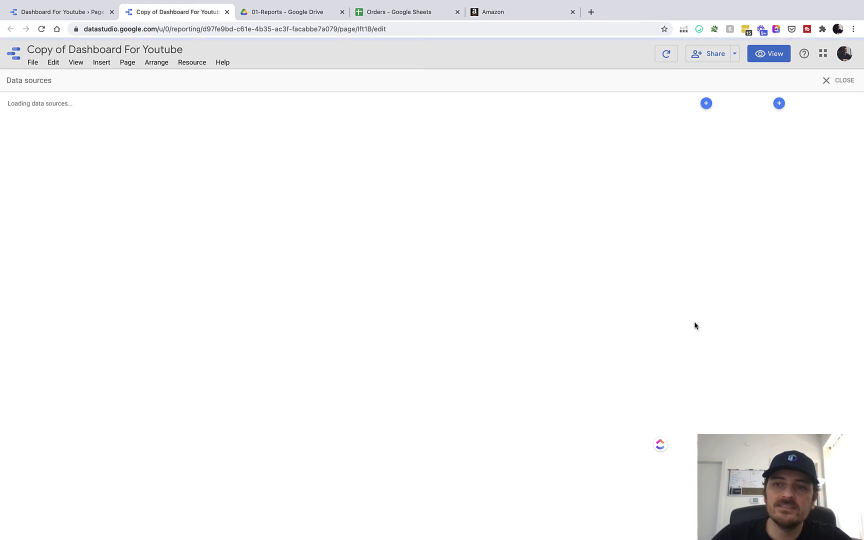
pyautogui.click(836, 81)
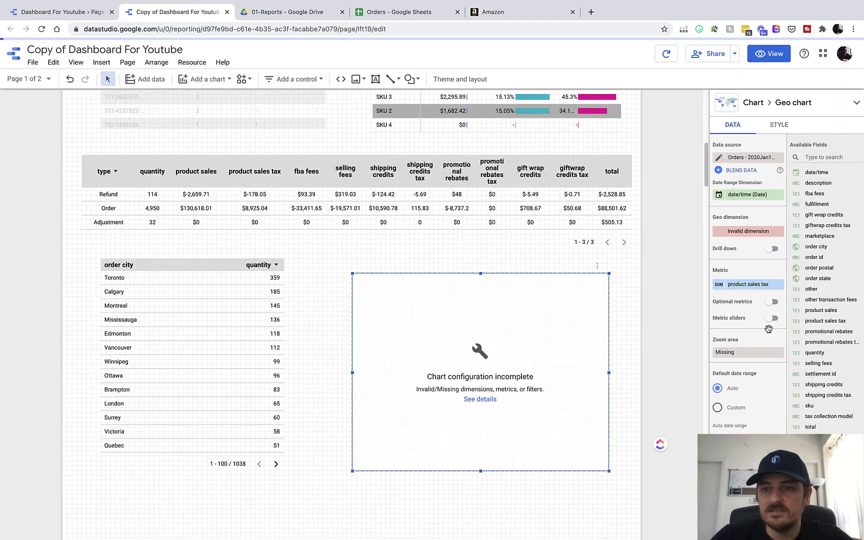
# - Set the geo chart's geo dimension to order state and its metric to quantity
pyautogui.click(758, 231)
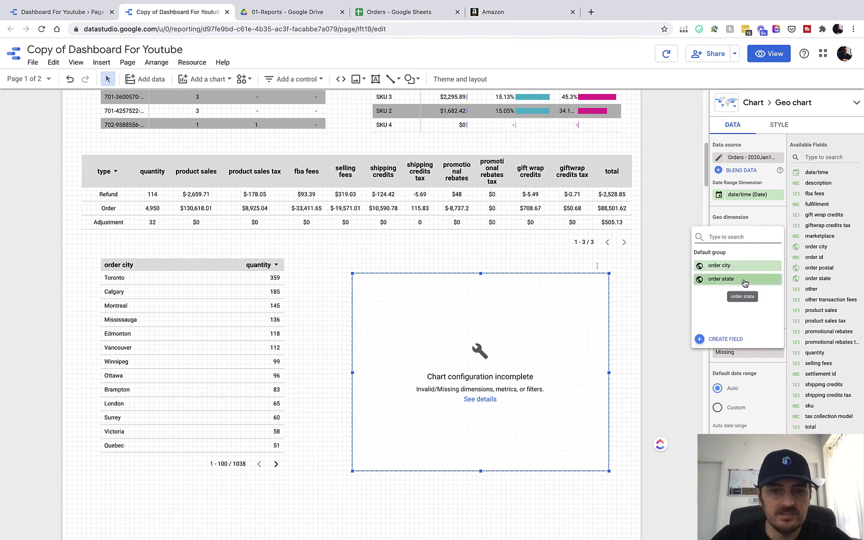
pyautogui.click(743, 282)
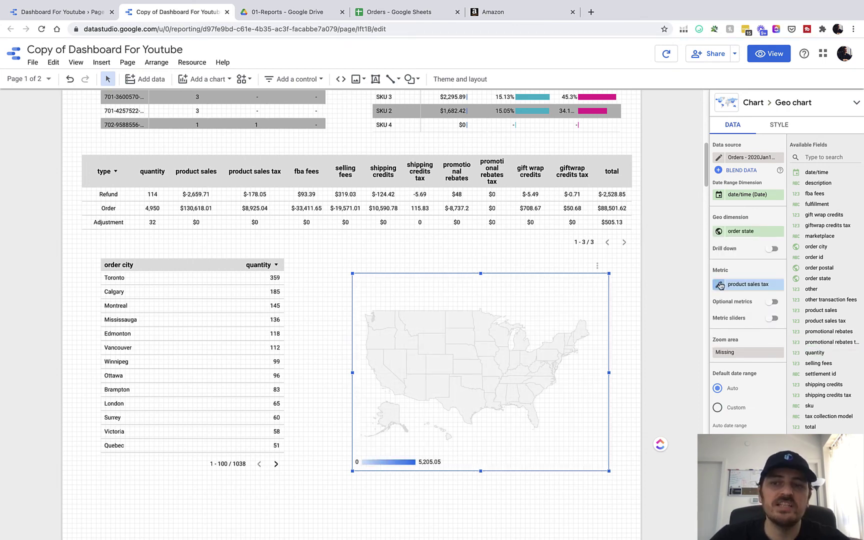
pyautogui.click(749, 284)
pyautogui.write('qu')
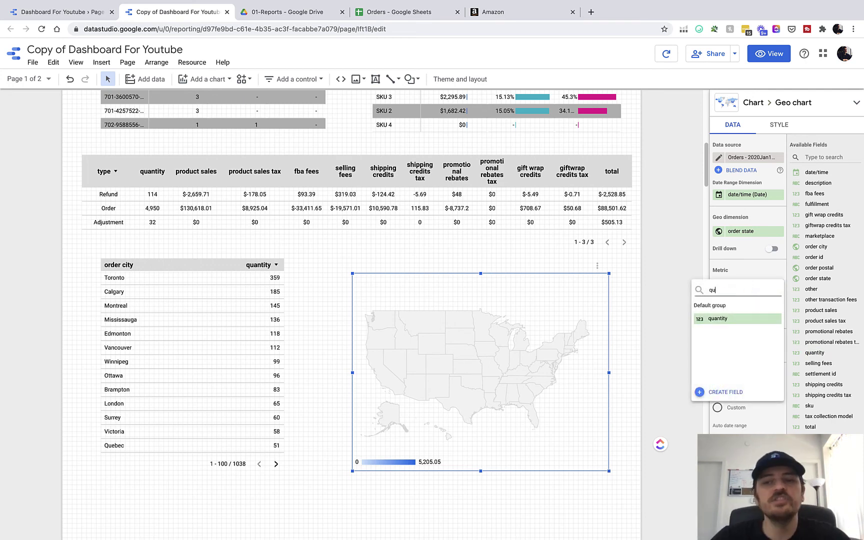
pyautogui.click(729, 323)
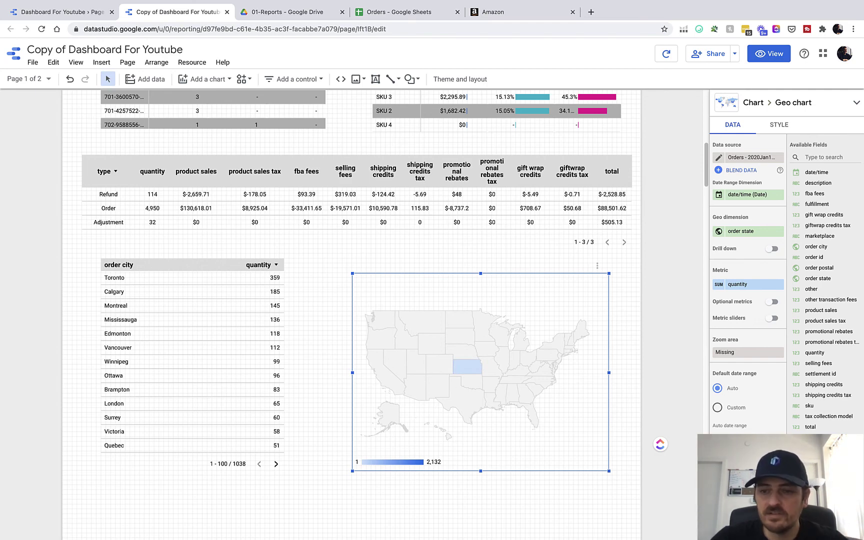
# - Set the geo chart's zoom area to Canada
pyautogui.click(735, 353)
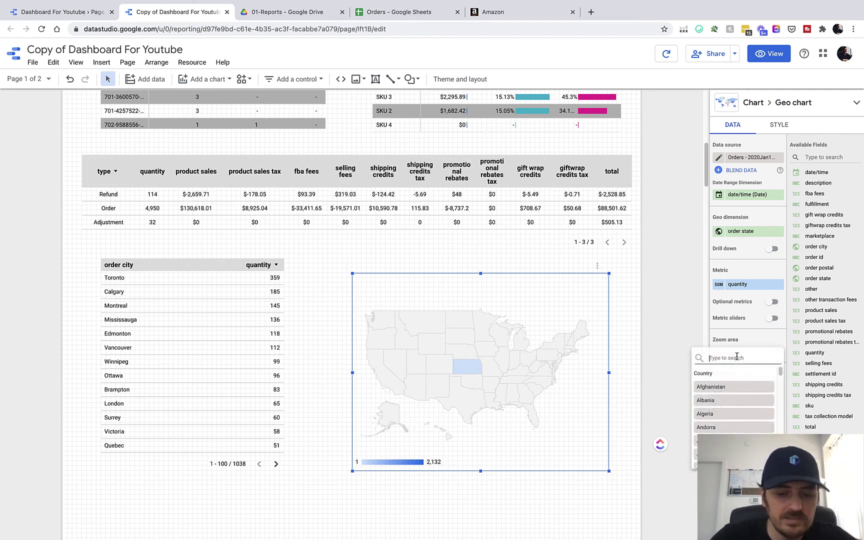
pyautogui.write('canad')
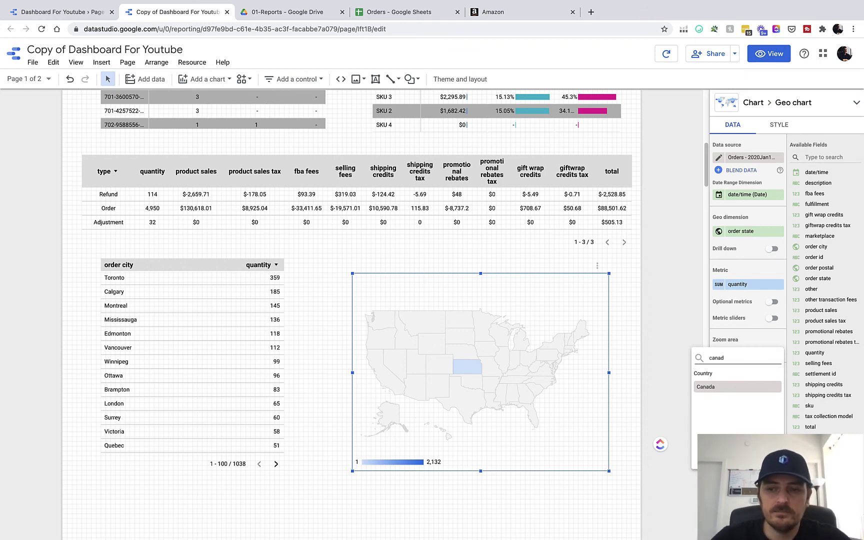
pyautogui.click(719, 386)
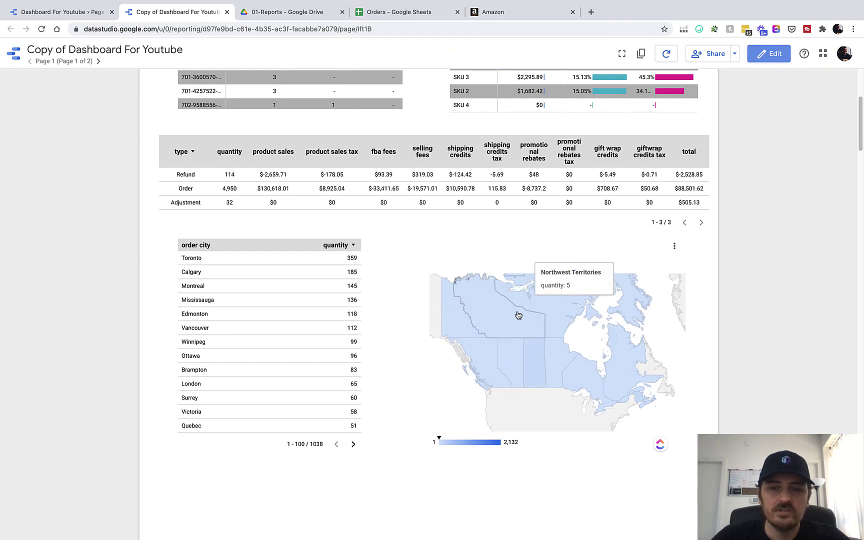
# - Test the map in view mode by cross-filtering the report on Saskatchewan, clear that selection, inspect Ontario's quantity, and return to editing
pyautogui.click(535, 354)
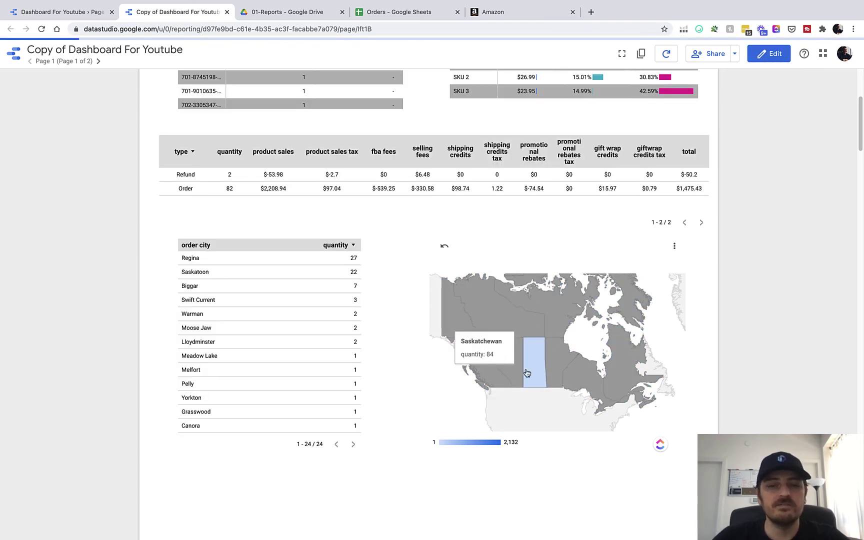
pyautogui.scroll(3, 322, 328)
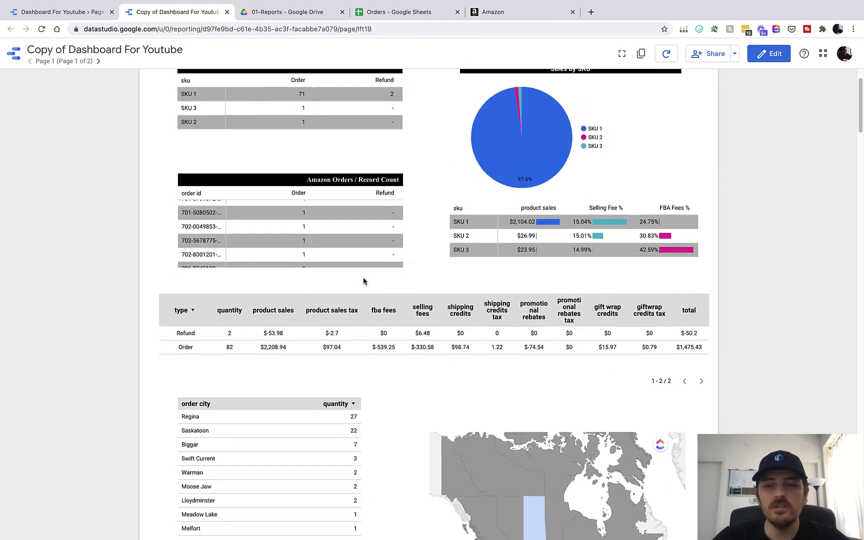
pyautogui.scroll(-5, 363, 281)
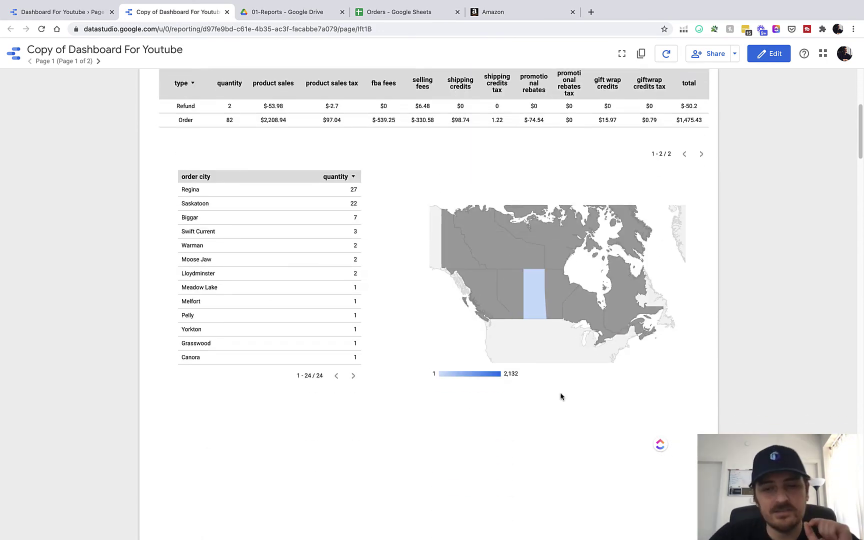
pyautogui.moveTo(534, 310)
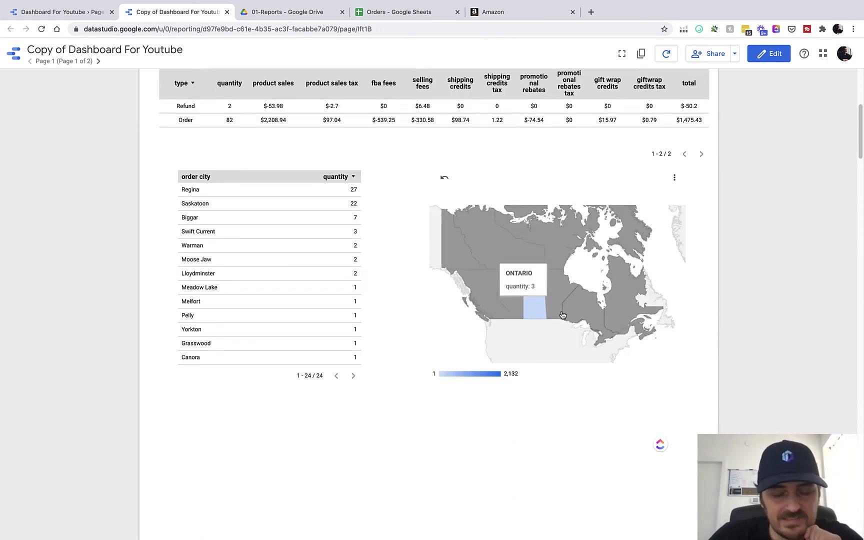
pyautogui.click(533, 303)
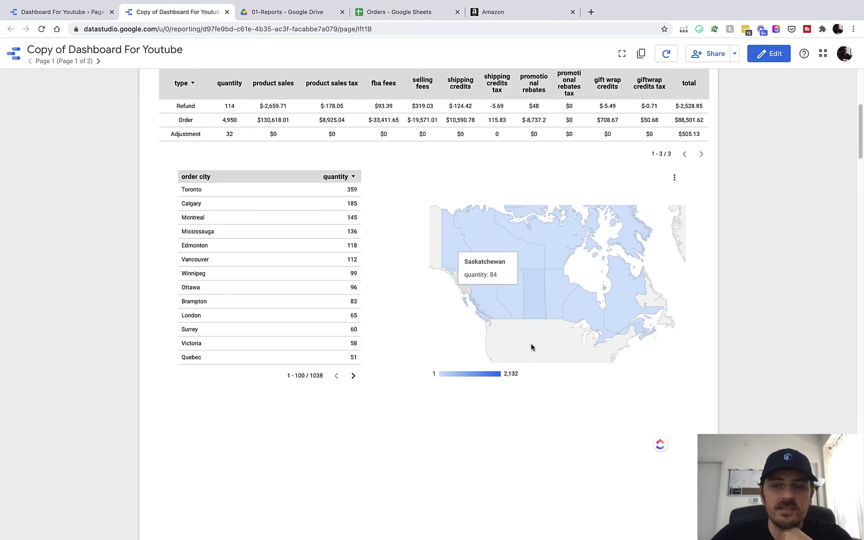
pyautogui.moveTo(581, 311)
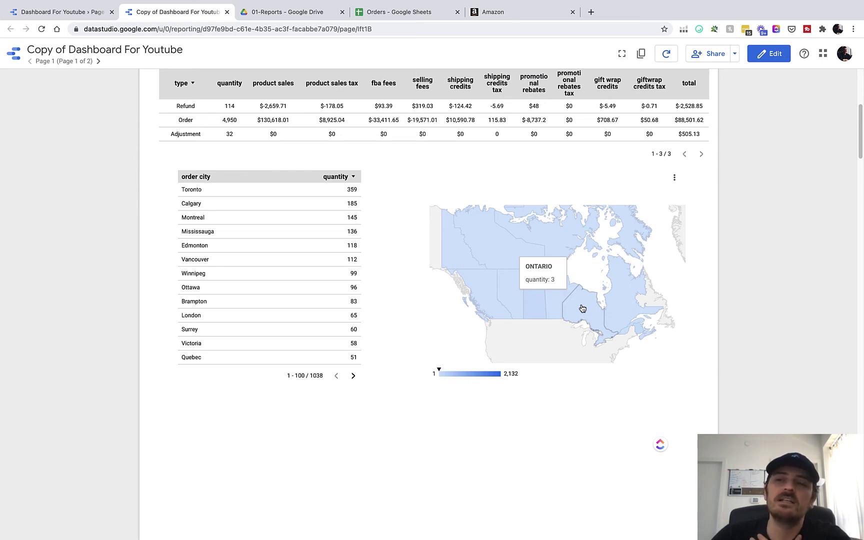
pyautogui.click(773, 58)
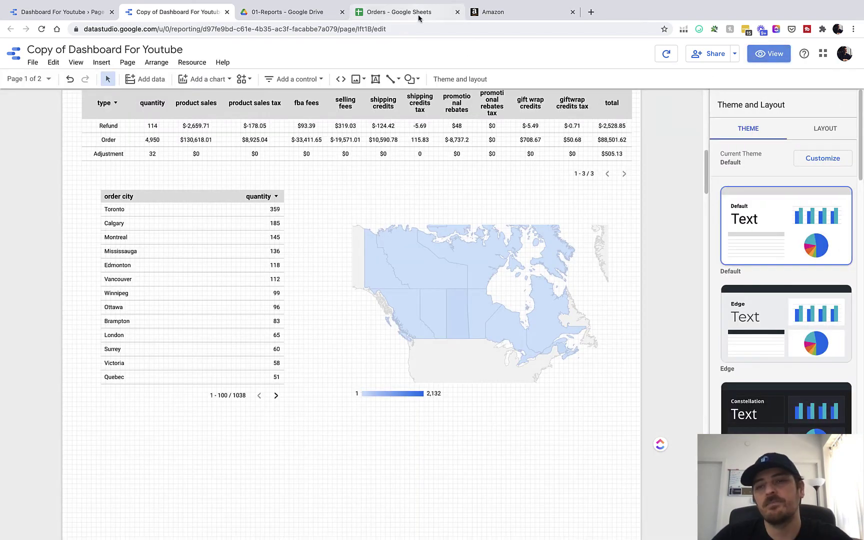
# - Switch to the Orders spreadsheet and filter the order state column to show only the values ON and Ontario
pyautogui.click(418, 14)
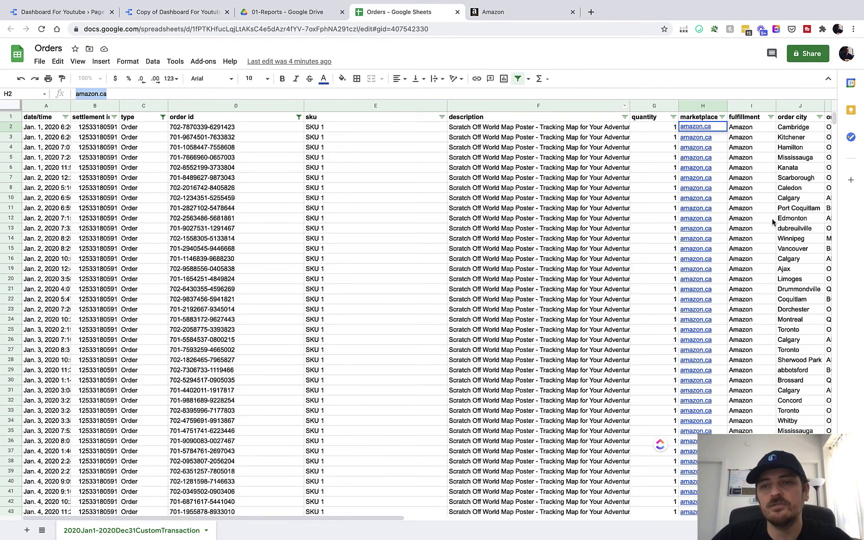
pyautogui.hscroll(2, 773, 230)
pyautogui.hscroll(8, 769, 231)
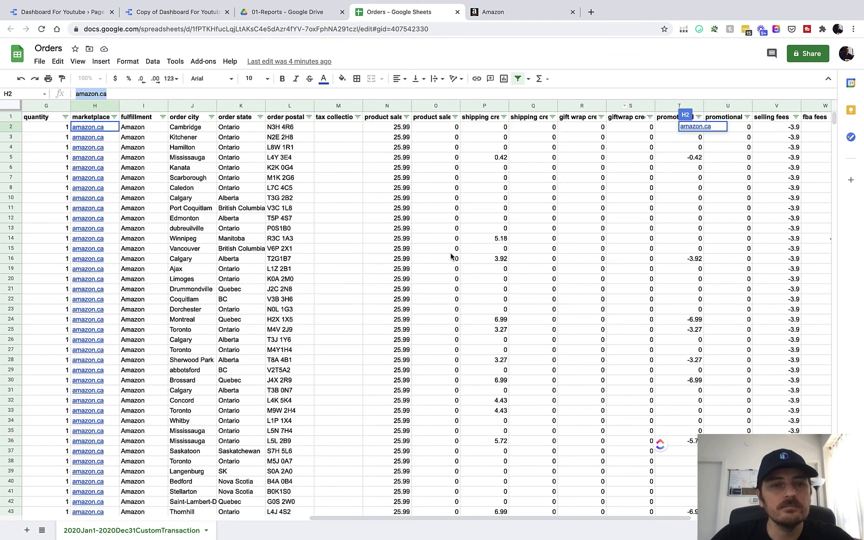
pyautogui.hscroll(-2, 333, 158)
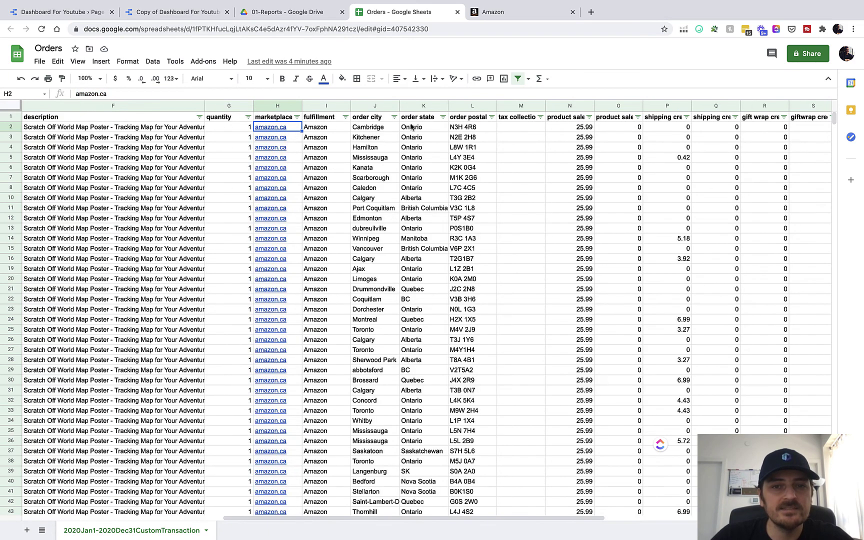
pyautogui.click(442, 117)
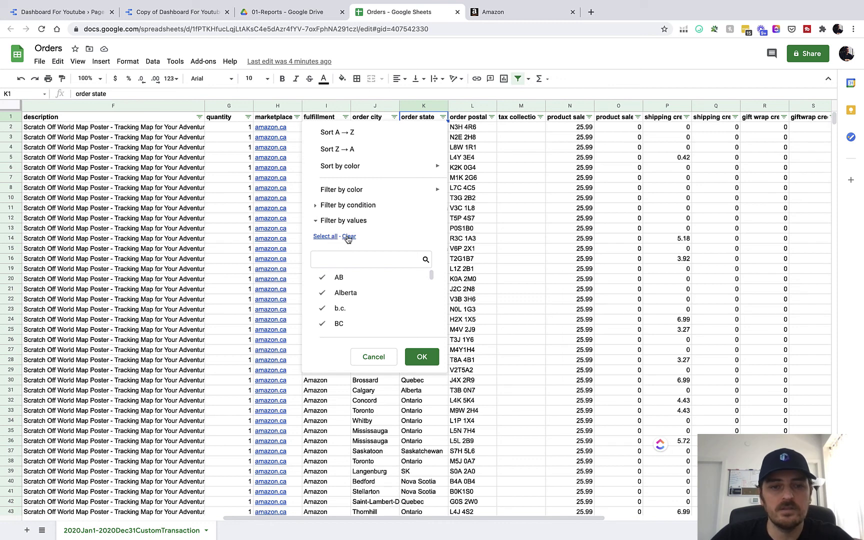
pyautogui.click(343, 260)
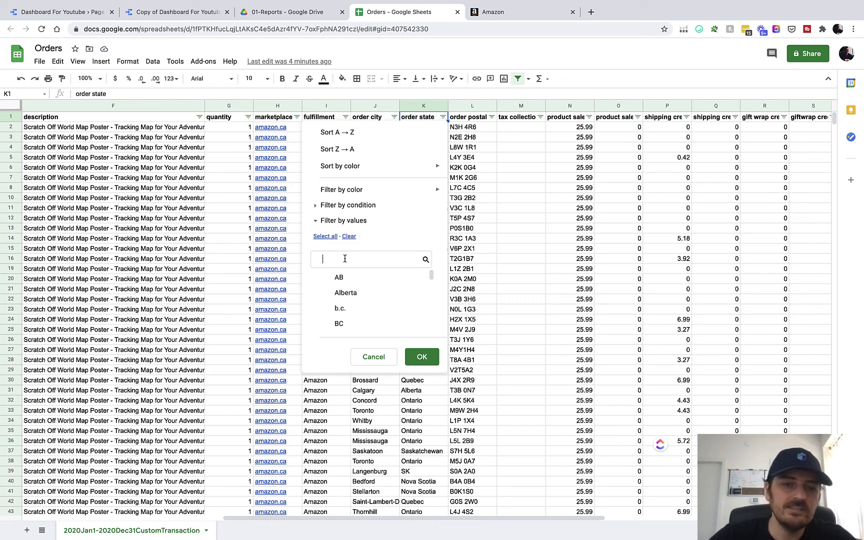
pyautogui.write('O')
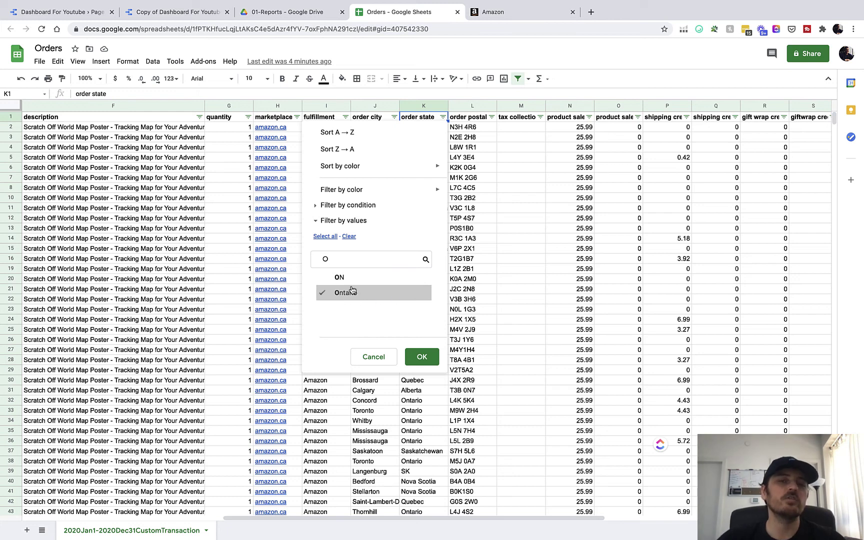
pyautogui.click(341, 279)
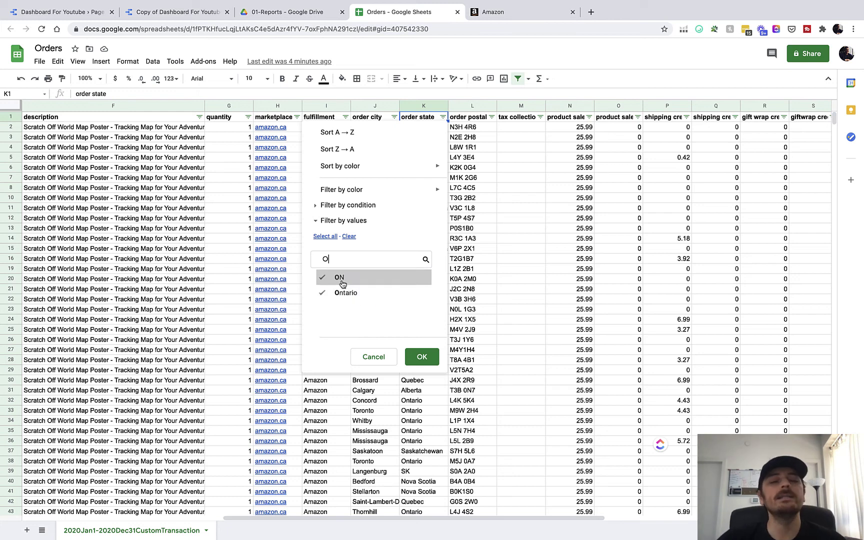
pyautogui.click(422, 357)
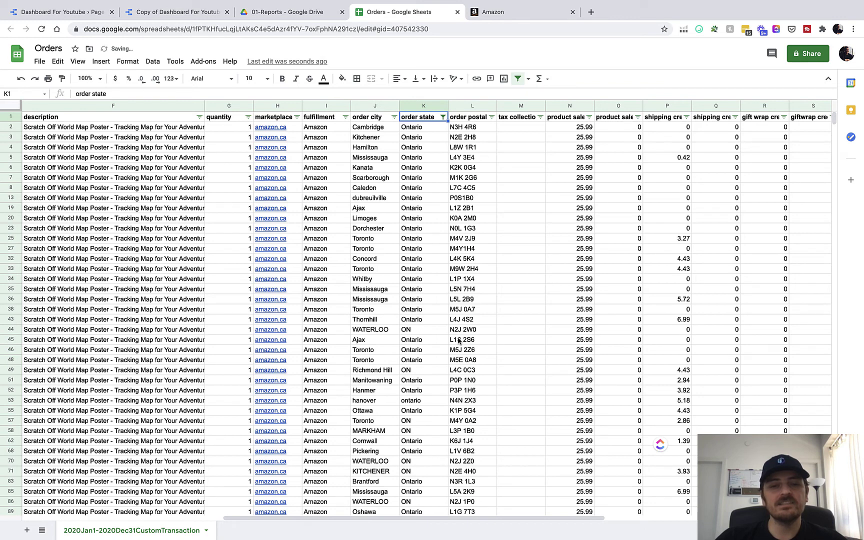
pyautogui.click(410, 330)
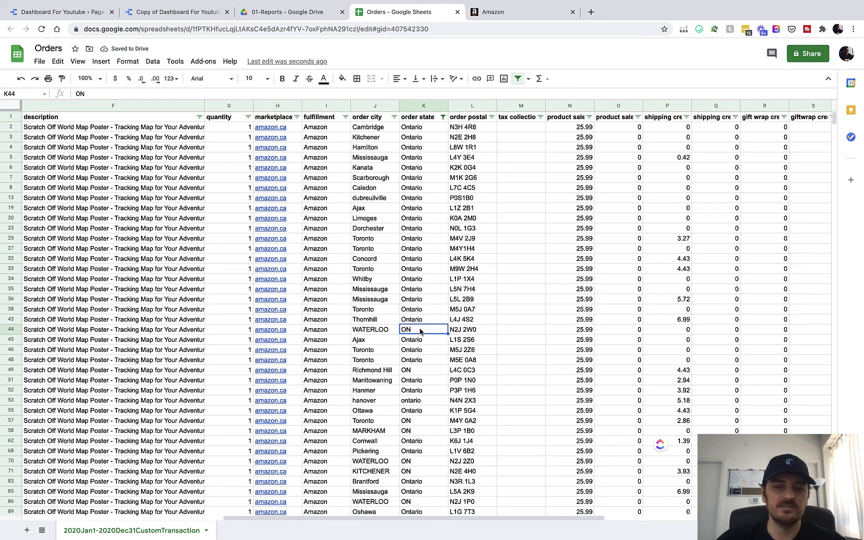
pyautogui.click(443, 117)
pyautogui.click(373, 356)
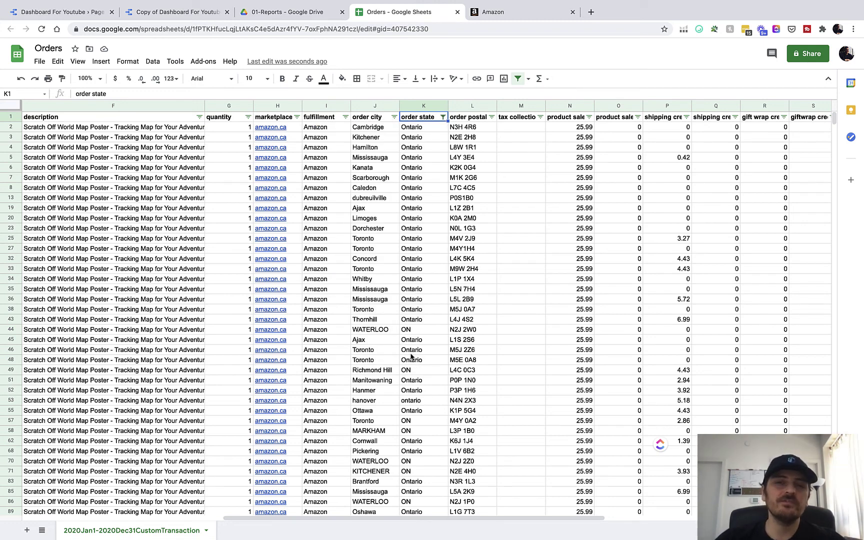
# - Insert an empty column between order state and order postal, and fill it with Ontario from row 2 through row 38
pyautogui.moveTo(428, 129); pyautogui.dragTo(428, 381)
pyautogui.click(468, 105)
pyautogui.rightClick(468, 105)
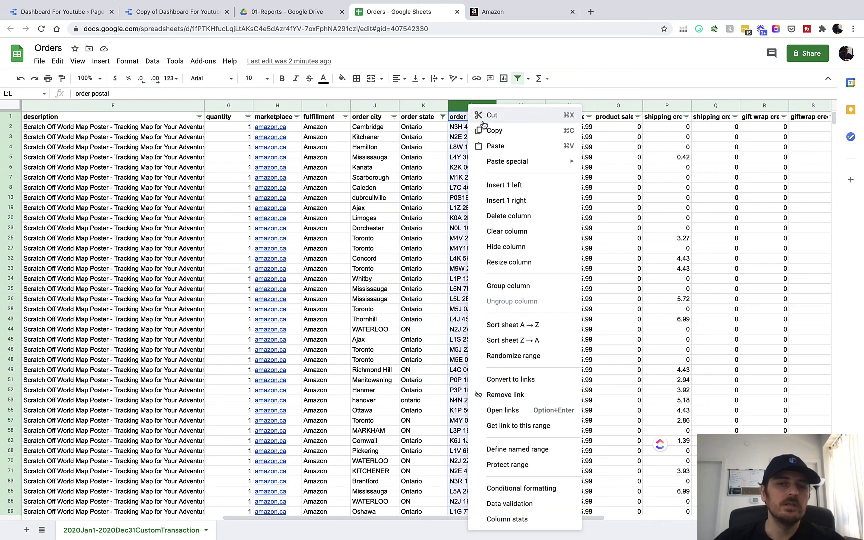
pyautogui.click(493, 185)
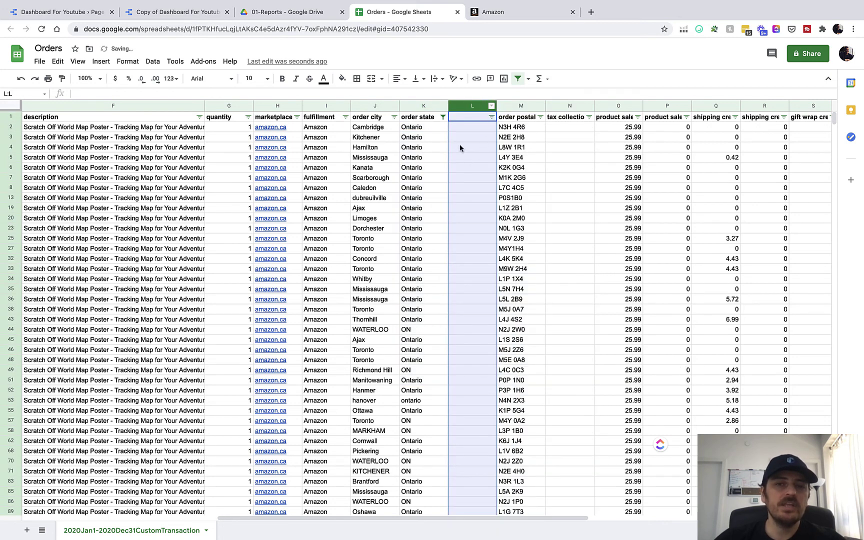
pyautogui.moveTo(416, 131); pyautogui.dragTo(466, 311)
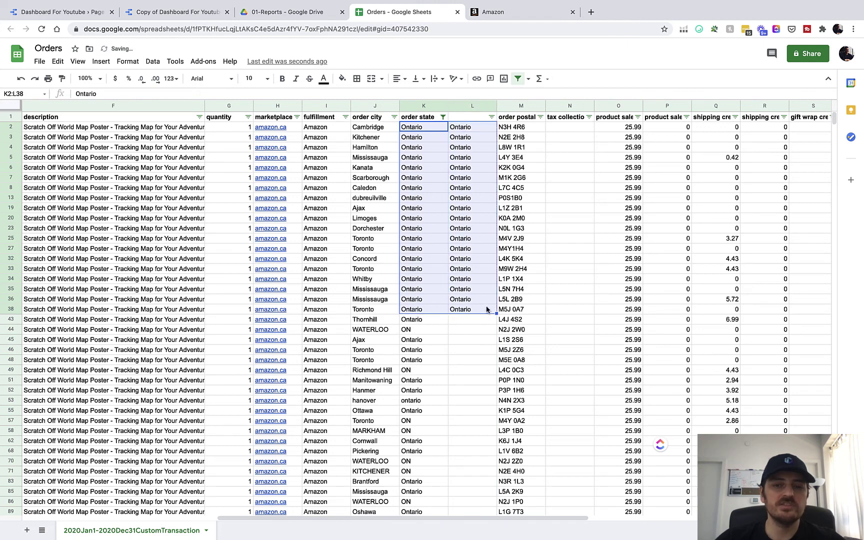
pyautogui.click(494, 311)
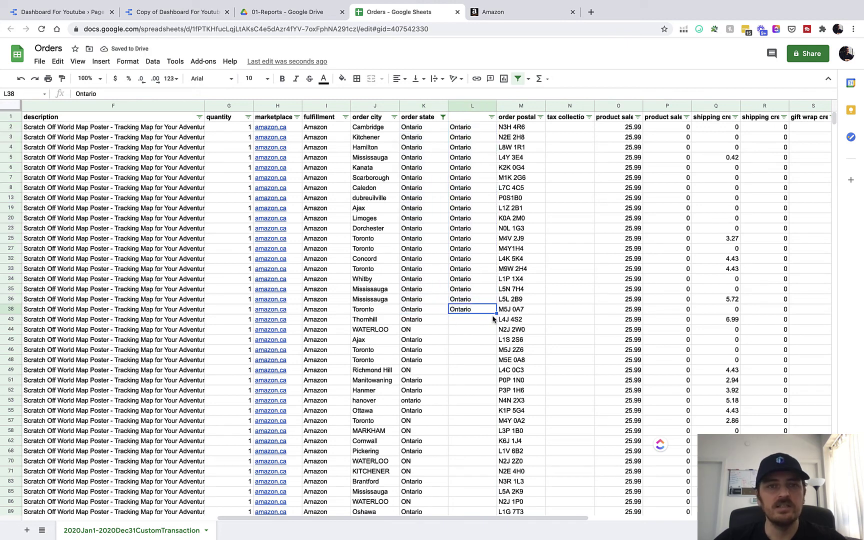
# - Inspect Quebec's quantity on the geo chart in the copied report's view mode, and go back to the Orders spreadsheet
pyautogui.click(175, 12)
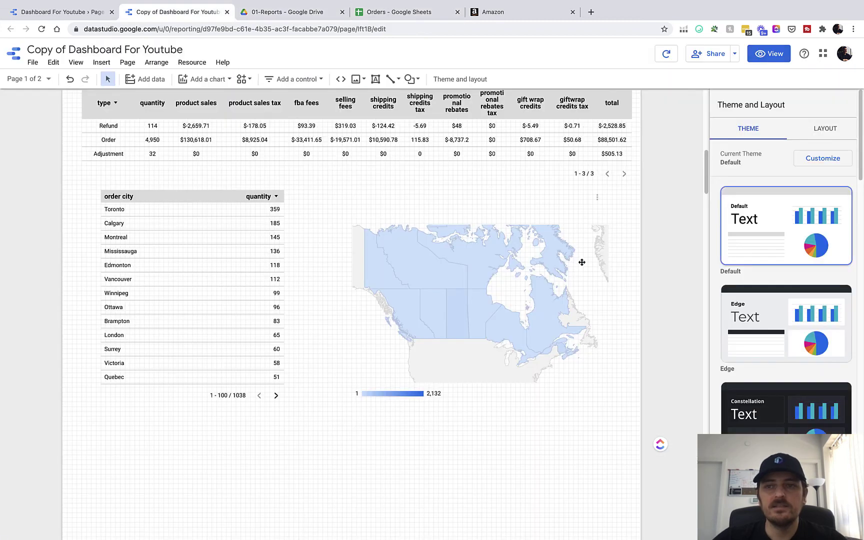
pyautogui.click(769, 54)
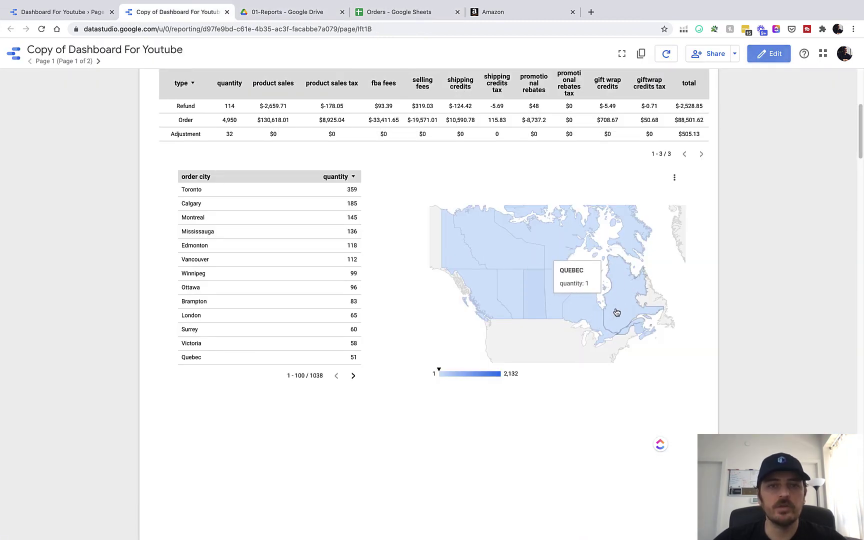
pyautogui.click(374, 9)
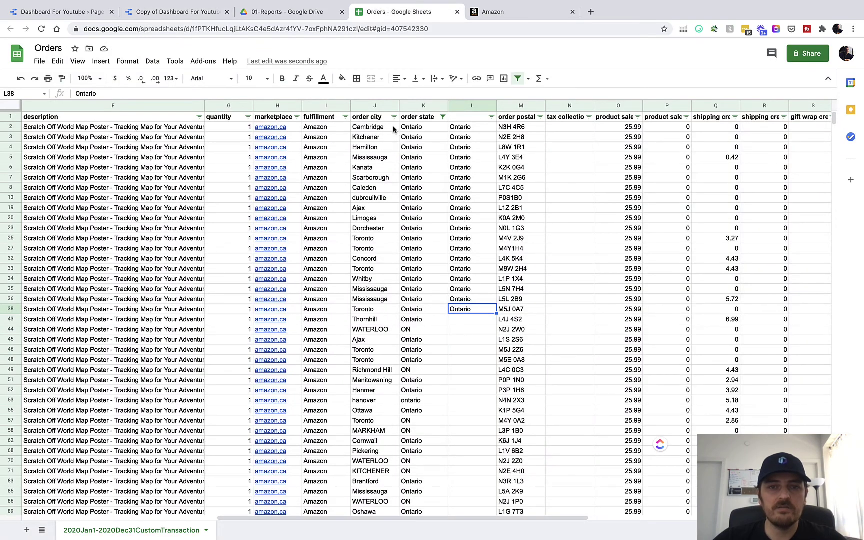
# - Reapply the order state filter with ON and Ontario, and fill Ontario down the new column from L2 through L5116
pyautogui.click(443, 117)
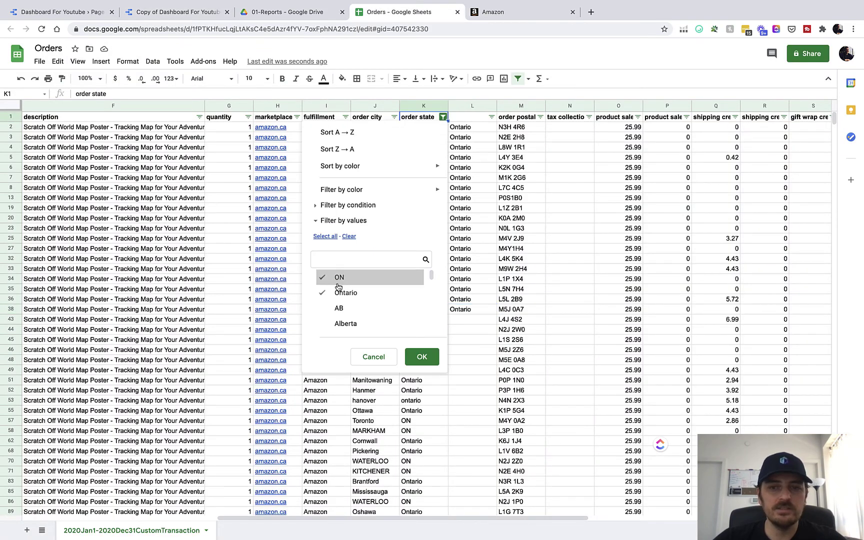
pyautogui.click(421, 358)
pyautogui.click(473, 130)
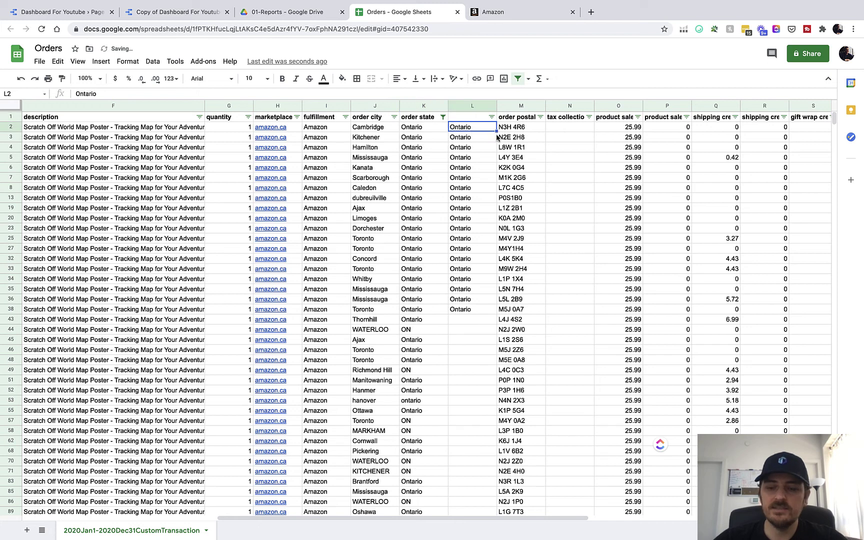
pyautogui.hotkey('ctrl', 'shift', 'Down')
pyautogui.hotkey('ctrl', 'shift', 'Down')
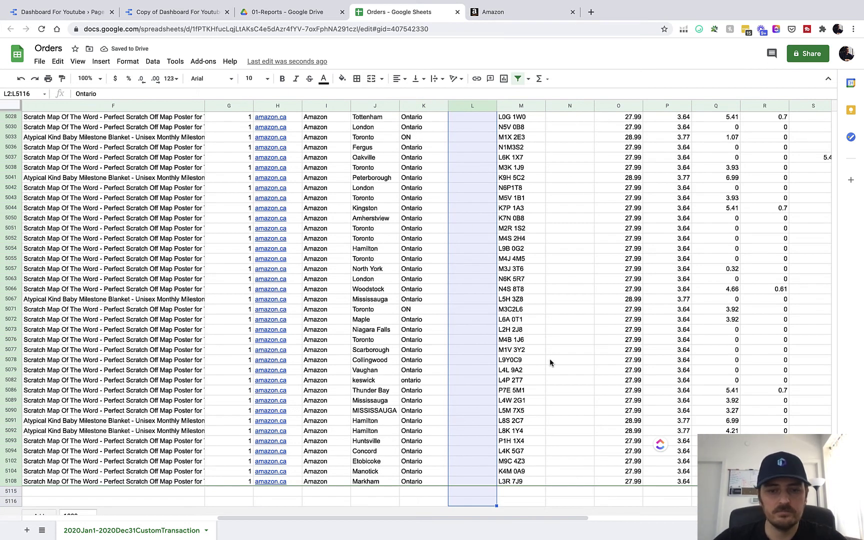
pyautogui.hotkey('ctrl', 'd')
# - Clear Ontario from L5115:L5116, and copy the Ontario values in L2:L5108 over the filtered order state entries starting at K2
pyautogui.moveTo(461, 498); pyautogui.dragTo(462, 504)
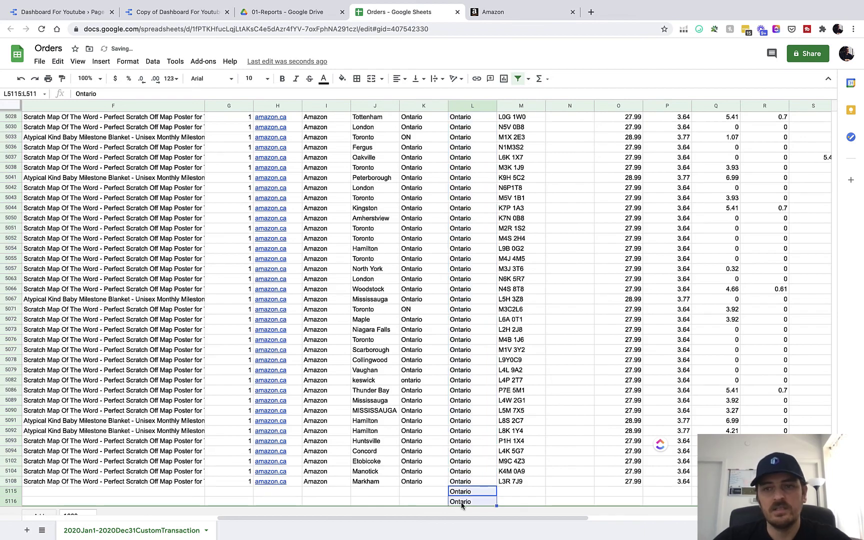
pyautogui.press('Delete')
pyautogui.scroll(10, 590, 178)
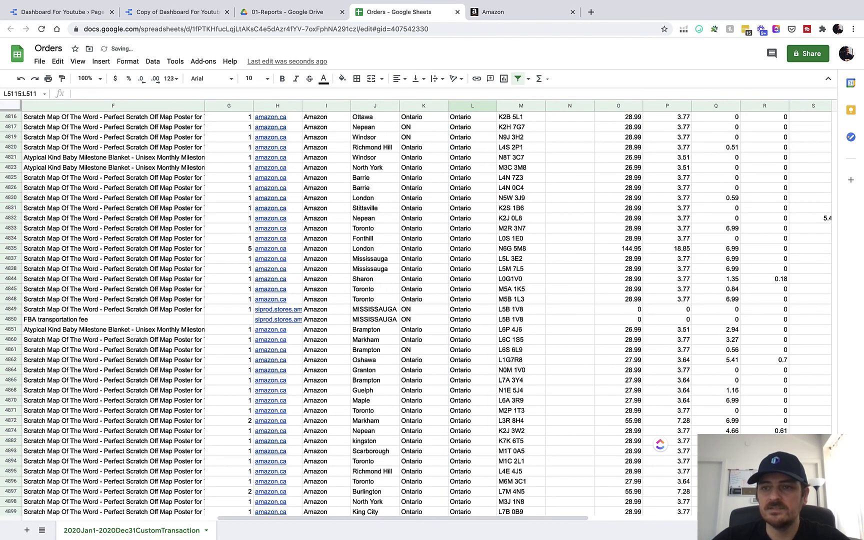
pyautogui.scroll(20, 581, 117)
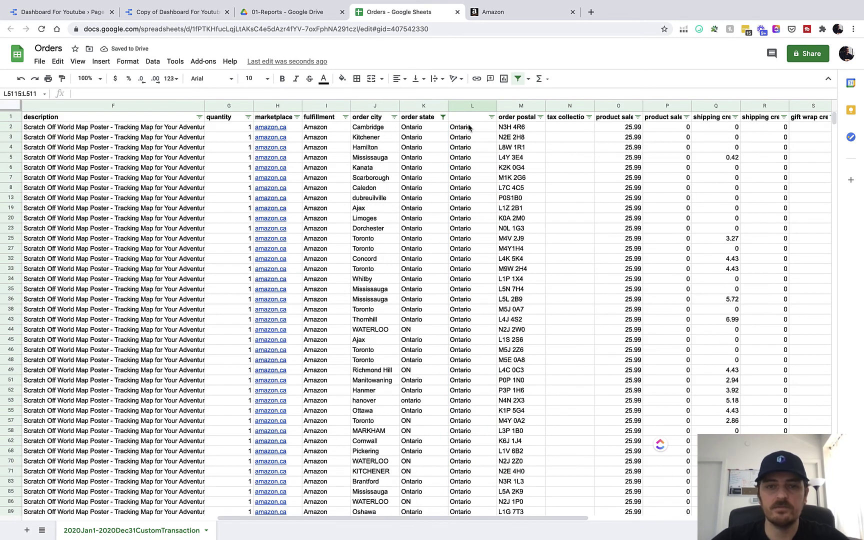
pyautogui.click(469, 128)
pyautogui.hotkey('ctrl', 'shift', 'Down')
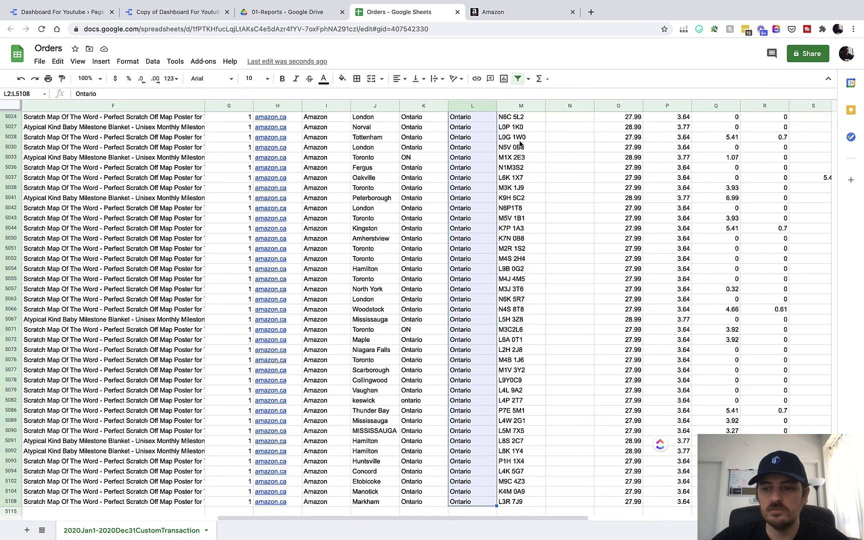
pyautogui.scroll(20, 546, 113)
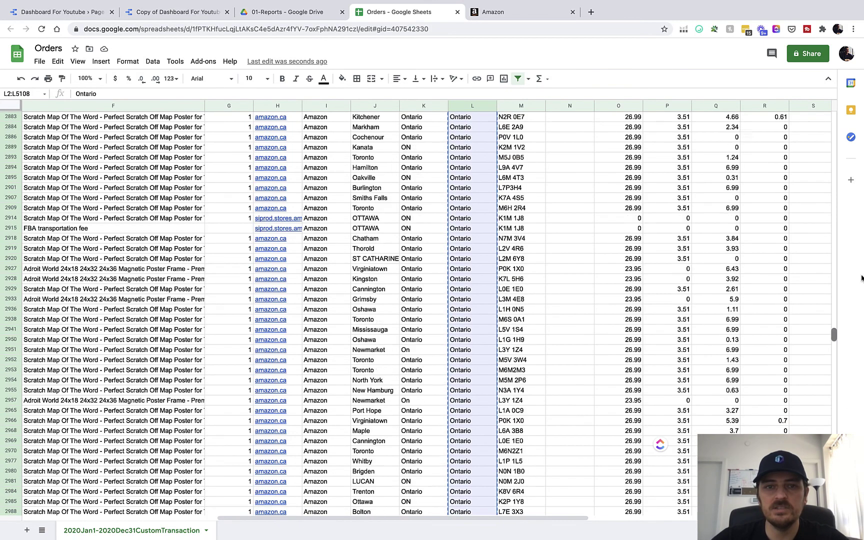
pyautogui.rightClick(420, 128)
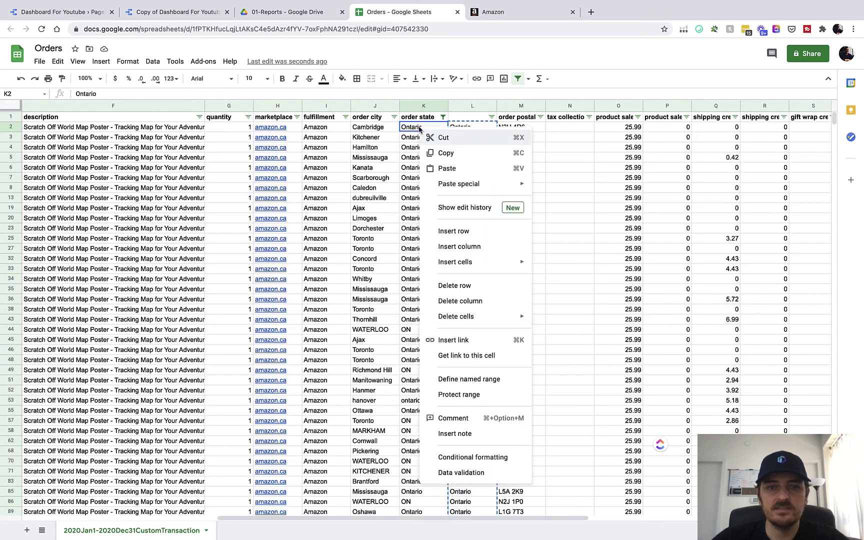
pyautogui.press('super+v')
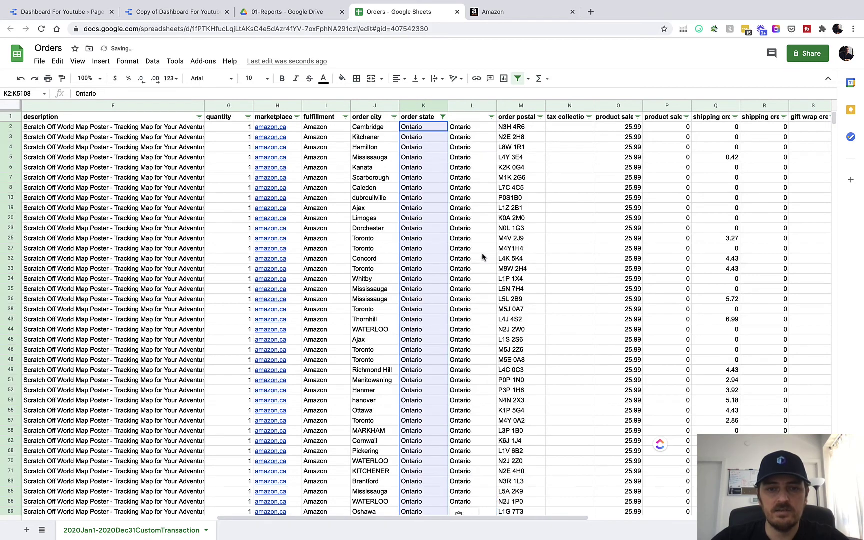
# - Delete the helper column L between order state and order postal
pyautogui.scroll(-5, 479, 238)
pyautogui.scroll(5, 463, 110)
pyautogui.rightClick(462, 107)
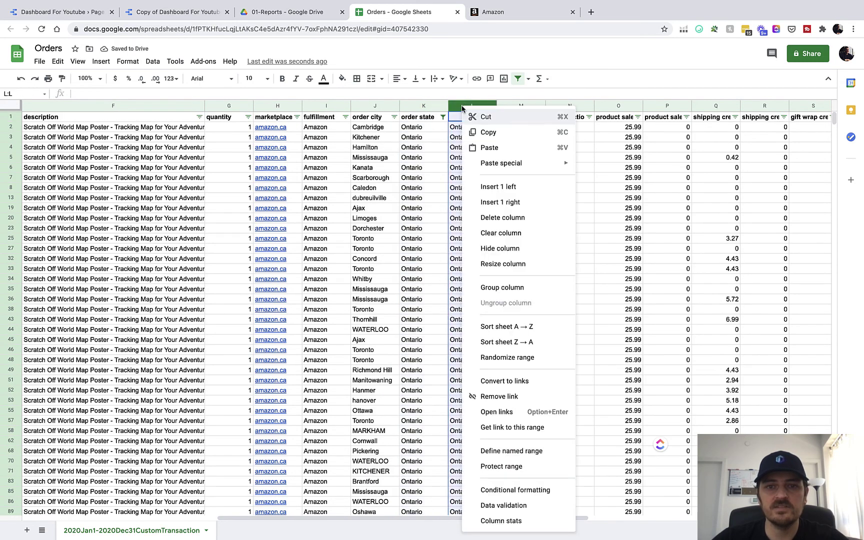
pyautogui.click(501, 218)
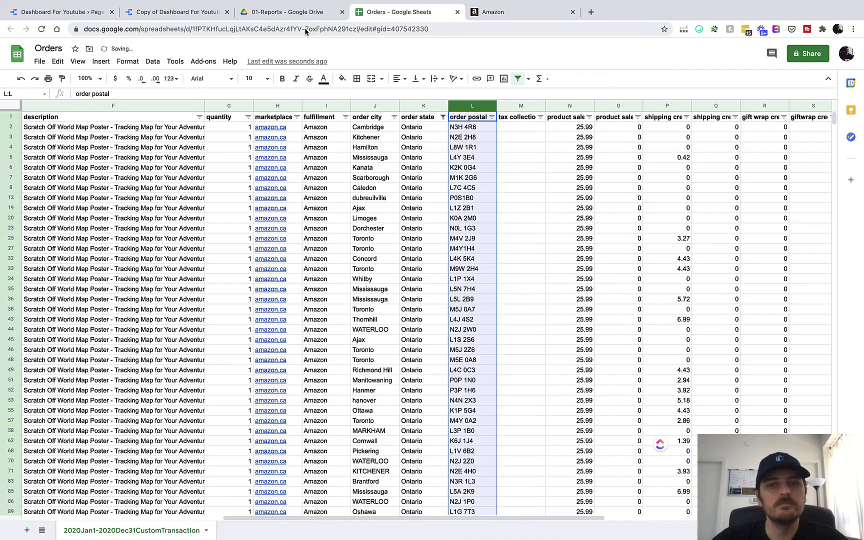
# - Refresh the data in the copied report, and check the quantities for Ontario, Manitoba and Saskatchewan on the geo chart
pyautogui.click(166, 11)
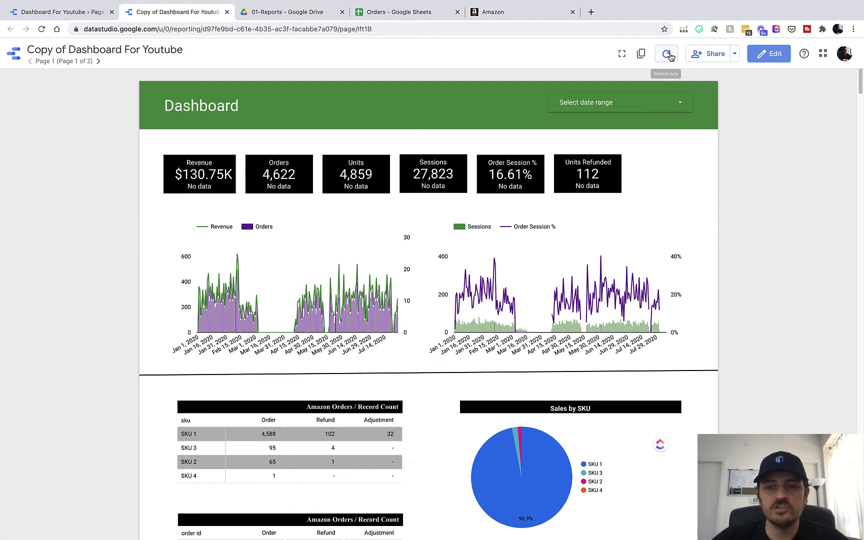
pyautogui.scroll(-6, 650, 310)
pyautogui.scroll(-3, 595, 339)
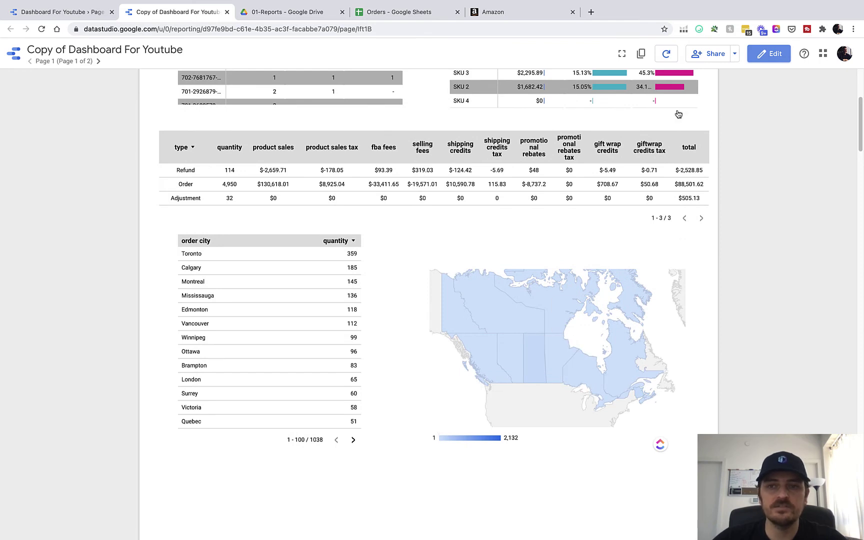
pyautogui.click(666, 53)
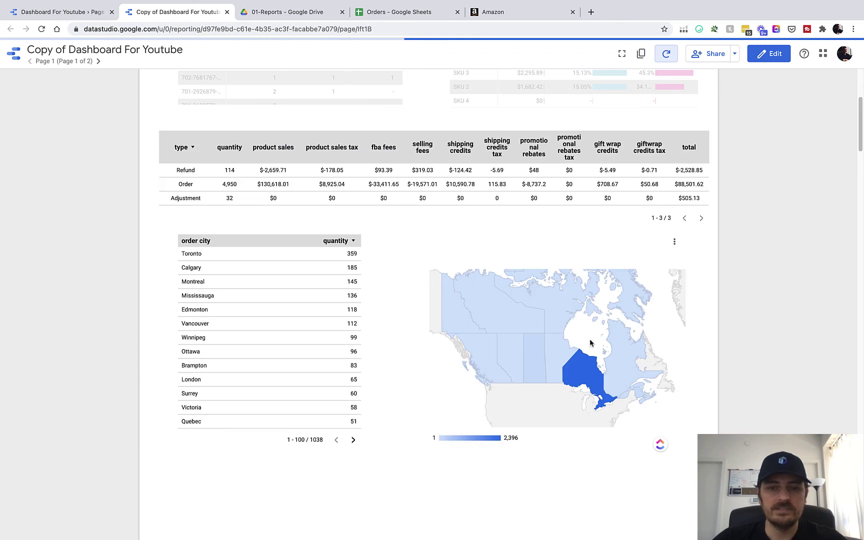
pyautogui.moveTo(587, 374)
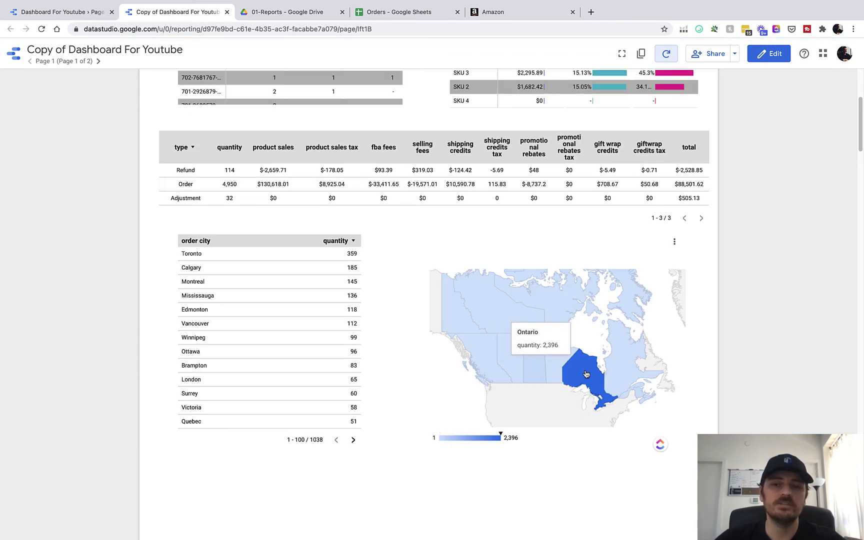
pyautogui.moveTo(617, 371)
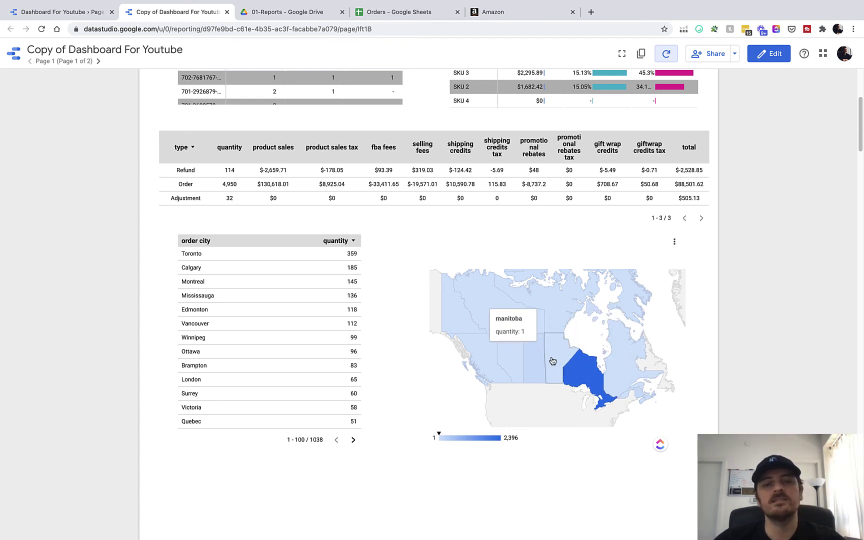
pyautogui.moveTo(534, 359)
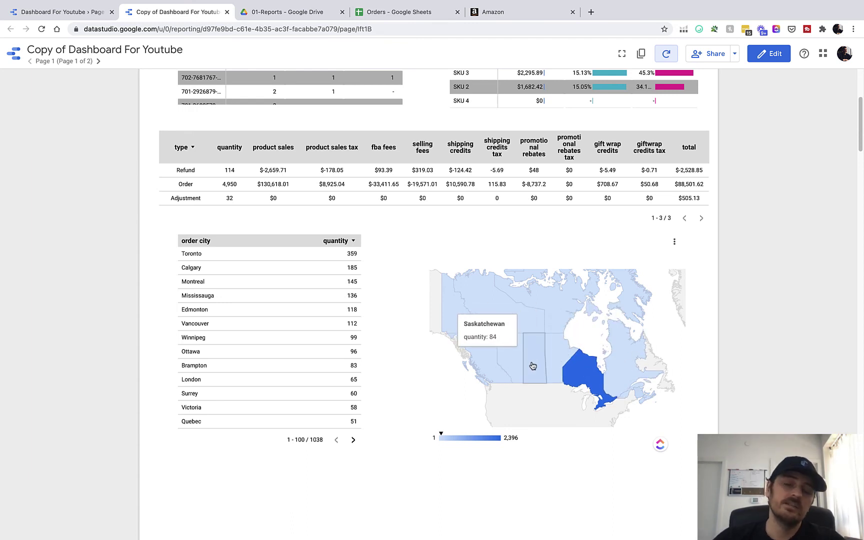
# - Put the copied report in edit mode, and examine the Amazon Payments section below the geo chart in the original dashboard
pyautogui.click(774, 53)
pyautogui.click(70, 12)
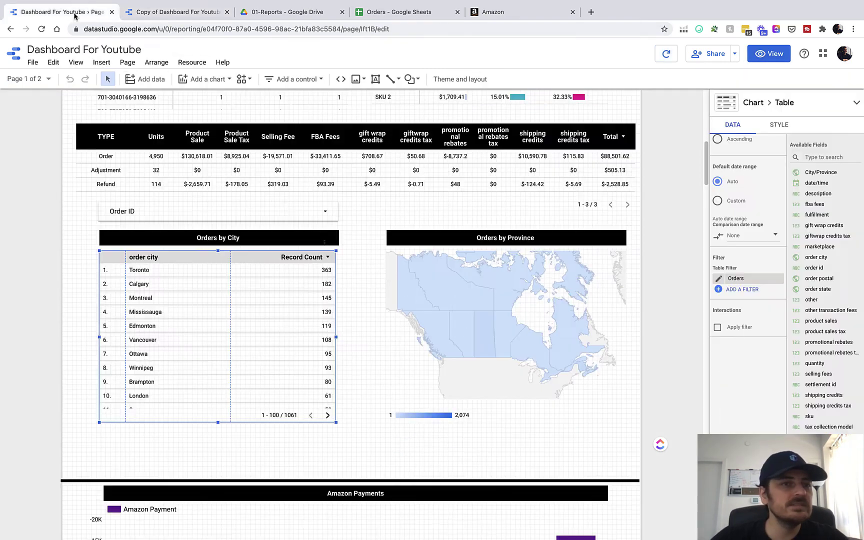
pyautogui.scroll(-4, 525, 340)
pyautogui.scroll(-1, 562, 385)
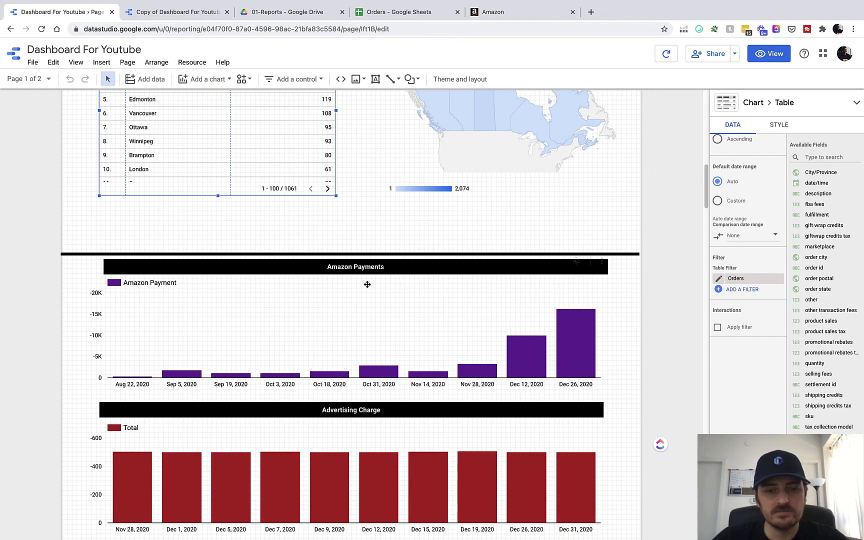
# - Draw a straight horizontal line across the full page width just below the order city table and geo chart in the copied report
pyautogui.click(163, 13)
pyautogui.scroll(5, 390, 305)
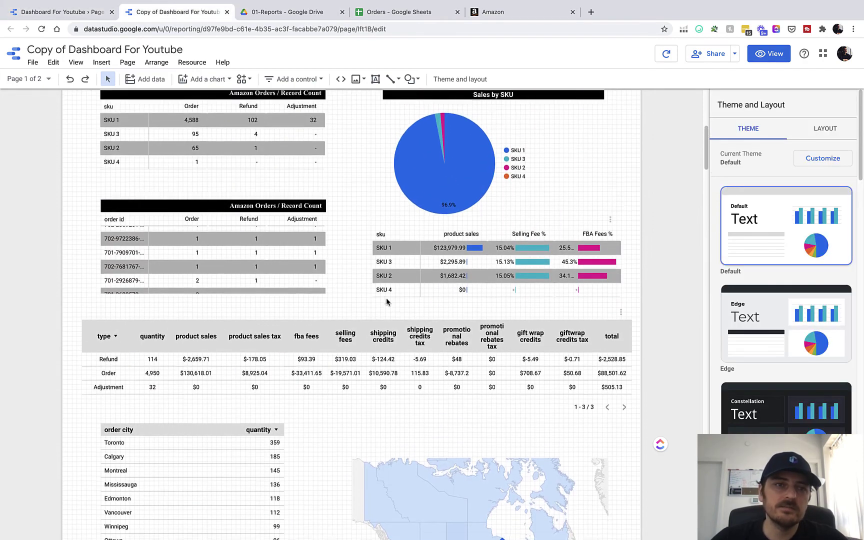
pyautogui.scroll(-7, 313, 367)
pyautogui.scroll(-1, 312, 367)
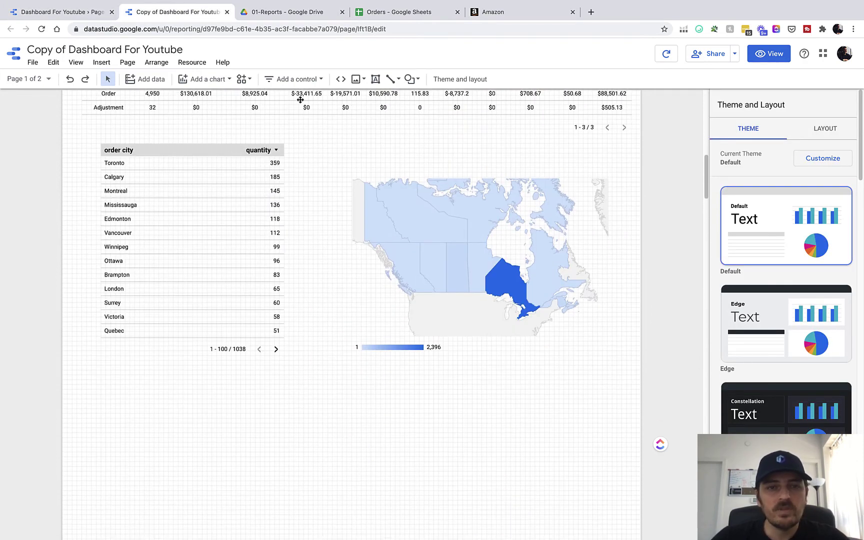
pyautogui.click(399, 79)
pyautogui.click(411, 138)
pyautogui.moveTo(330, 90); pyautogui.dragTo(115, 334)
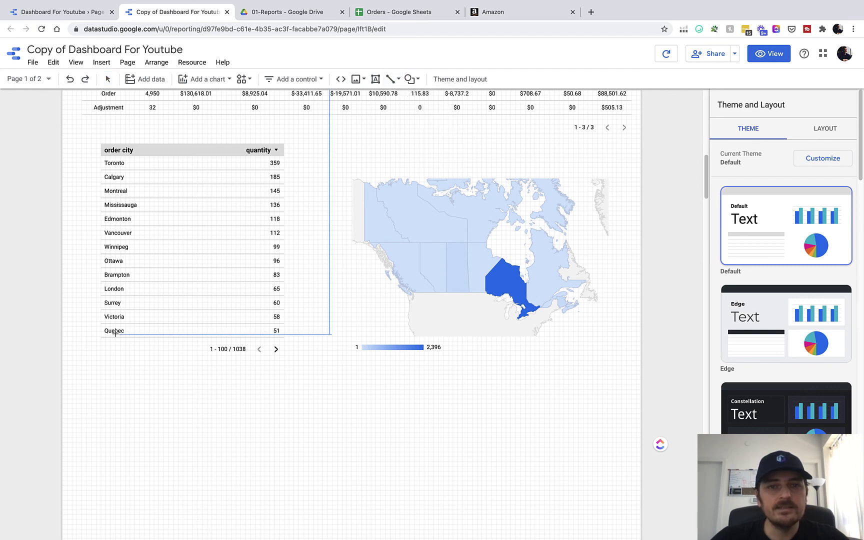
pyautogui.moveTo(64, 365); pyautogui.dragTo(640, 366)
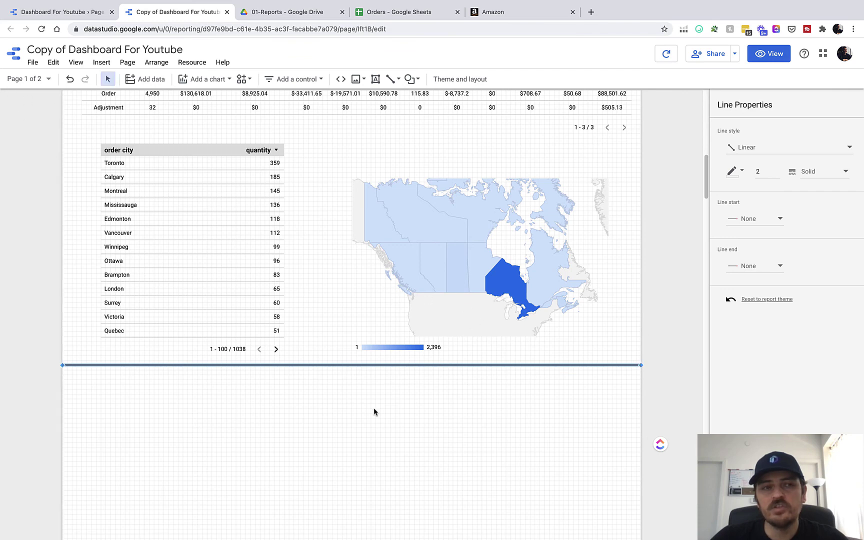
# - Increase the line weight of the horizontal divider below the order city table and geo chart
pyautogui.click(378, 378)
pyautogui.click(380, 365)
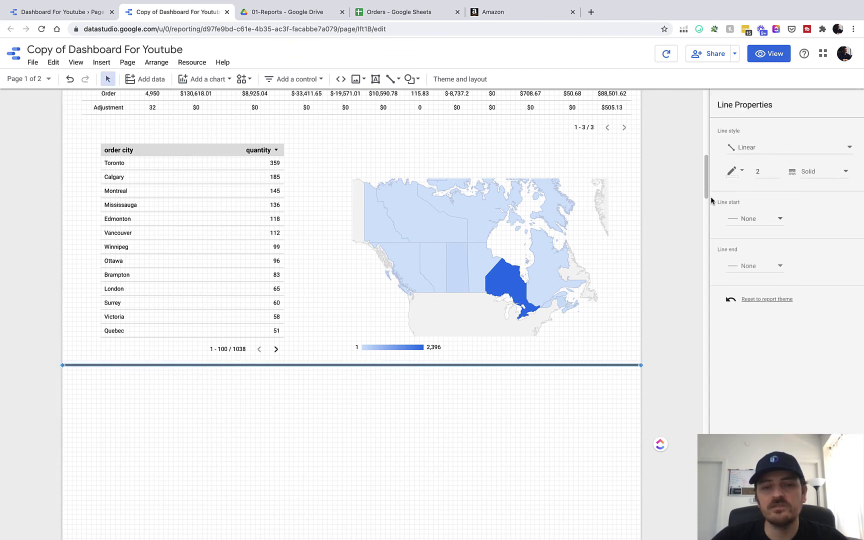
pyautogui.click(777, 172)
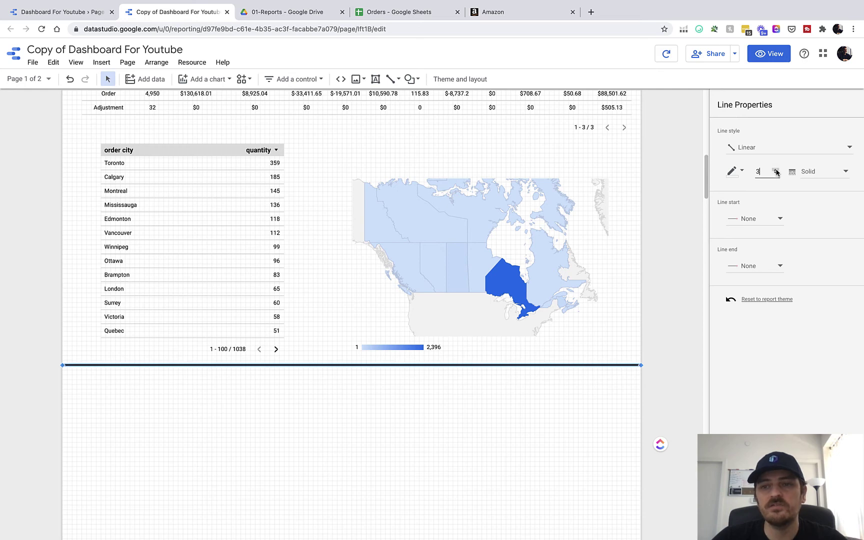
pyautogui.click(776, 172)
pyautogui.click(777, 172)
pyautogui.click(390, 453)
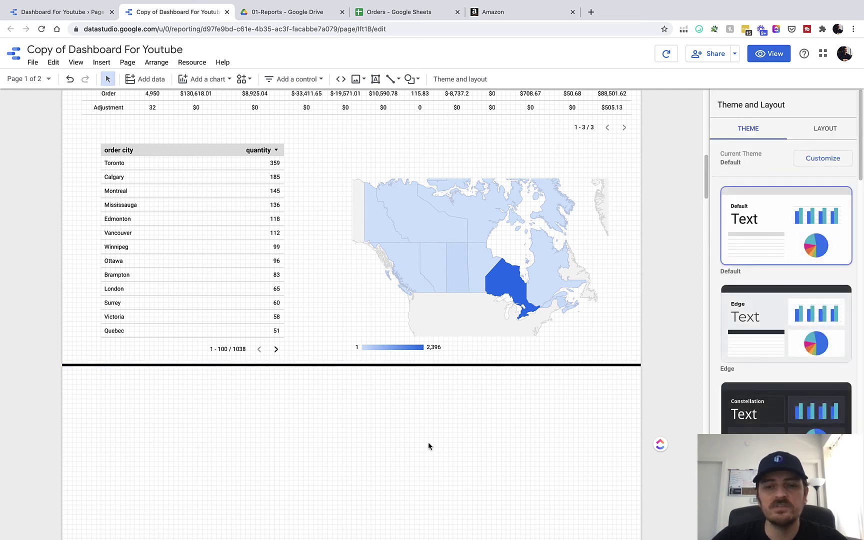
pyautogui.scroll(5, 433, 444)
pyautogui.scroll(3, 336, 258)
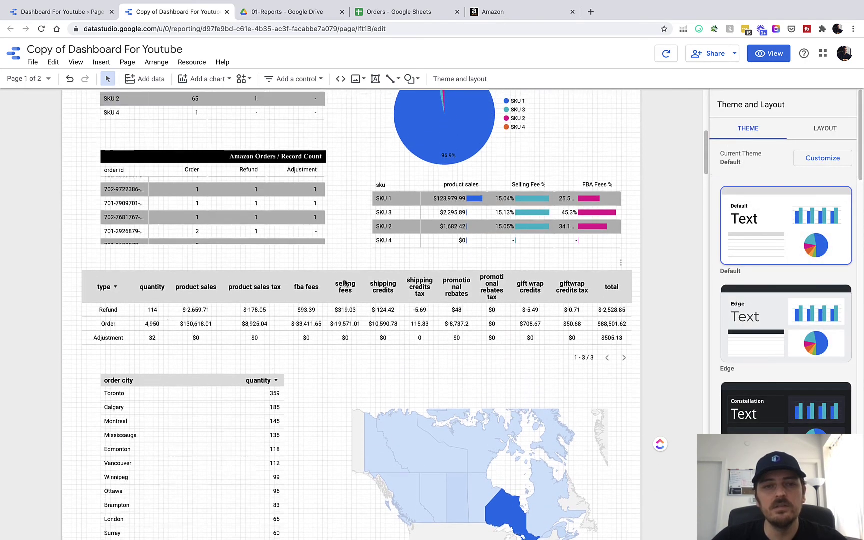
pyautogui.scroll(-3, 290, 345)
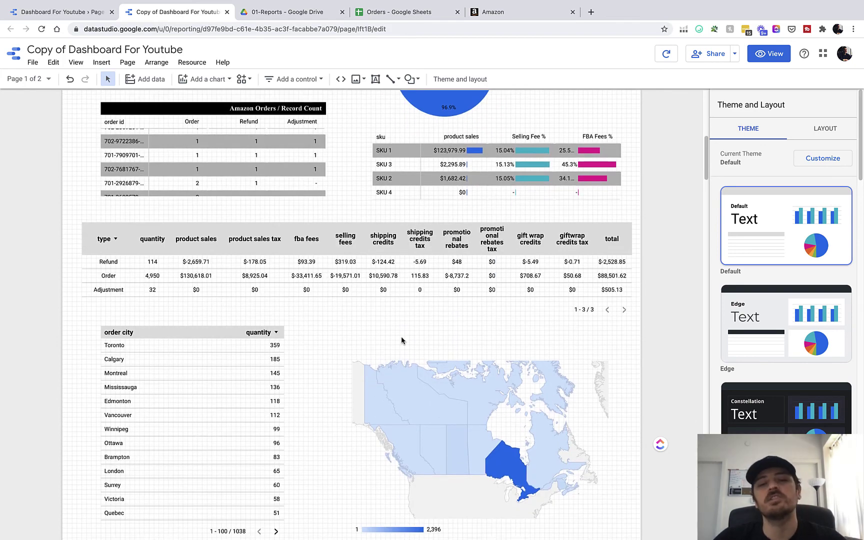
pyautogui.scroll(2, 403, 337)
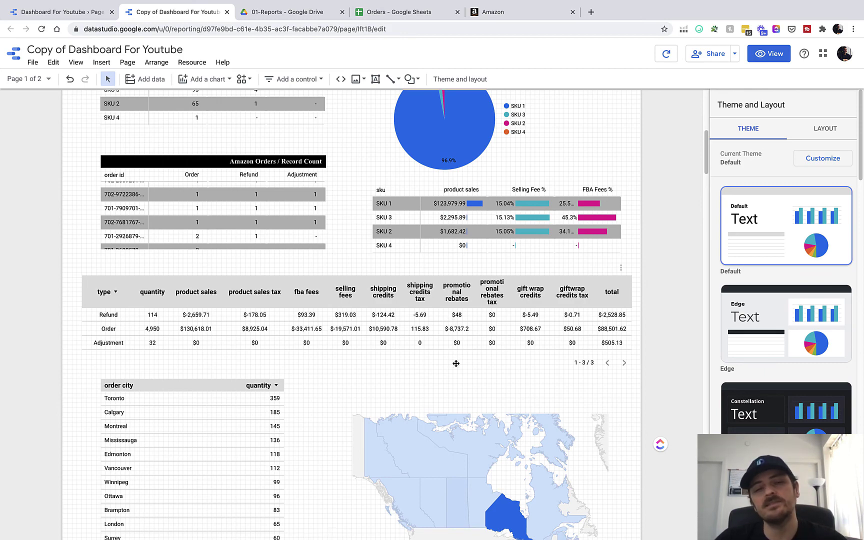
pyautogui.scroll(-7, 456, 363)
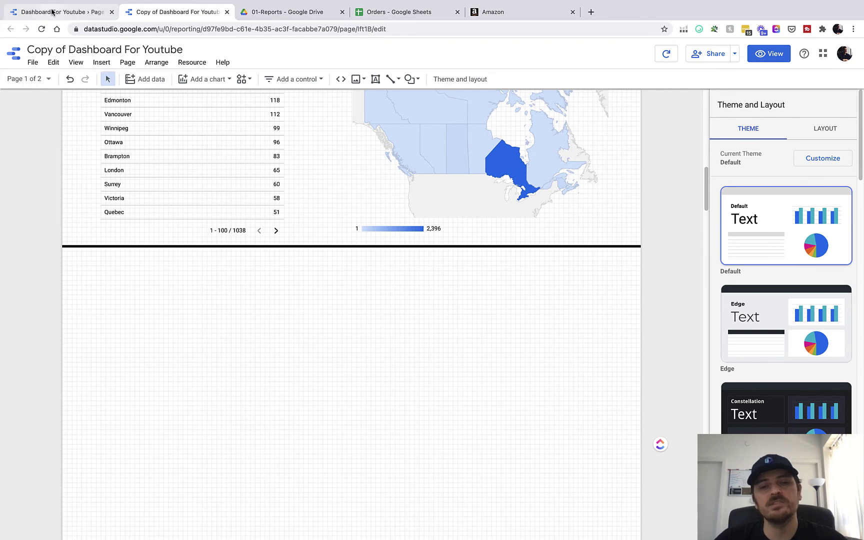
# - Check the original's Amazon Payments chart, and insert a column chart nearly as wide as the page below the divider in the copied report
pyautogui.click(52, 11)
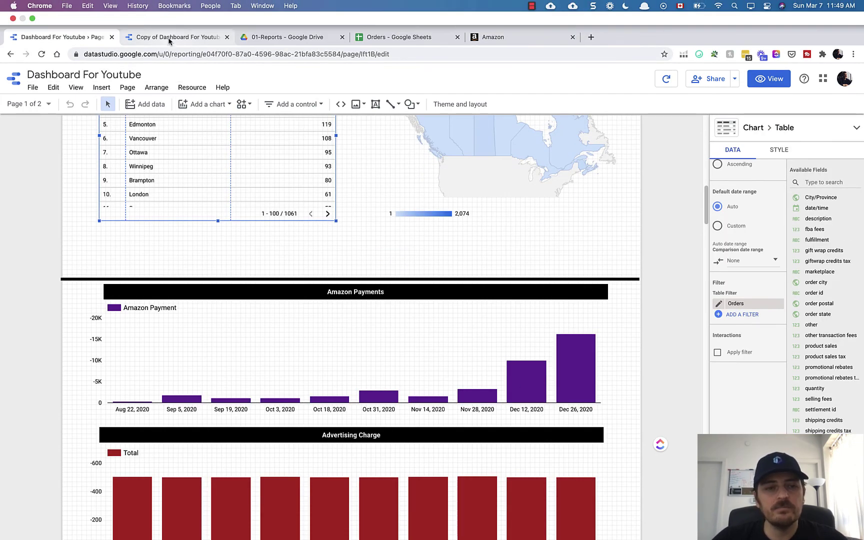
pyautogui.click(156, 10)
pyautogui.click(218, 80)
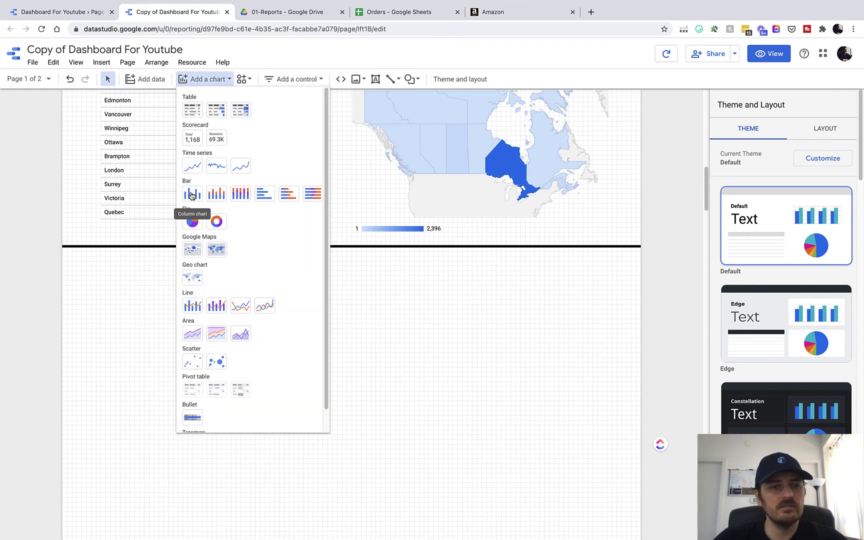
pyautogui.click(194, 216)
pyautogui.moveTo(91, 274)
pyautogui.mouseDown()
pyautogui.moveTo(275, 409)
pyautogui.moveTo(607, 425)
pyautogui.mouseUp()
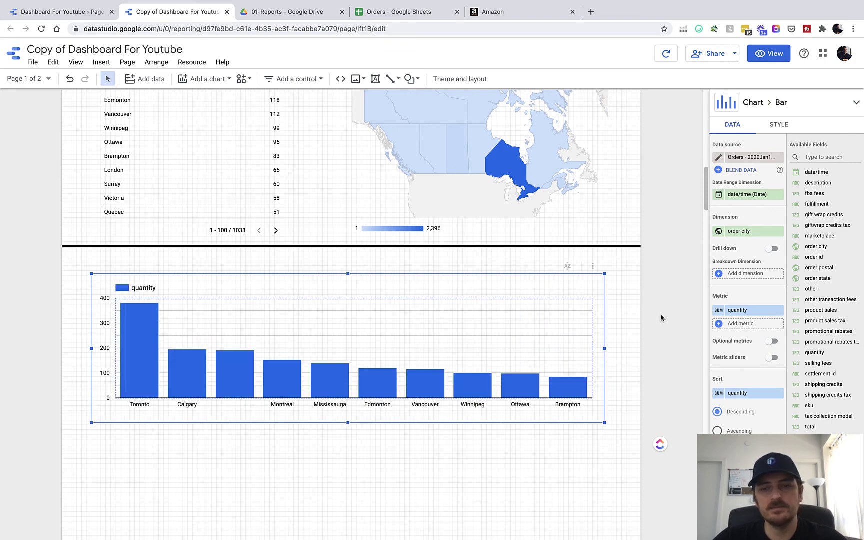
# - Switch to the Transaction Report diagram in Lucidchart, and examine the type filters from Service Fee through Transfer to Null
pyautogui.hotkey('ctrl', 'Right')
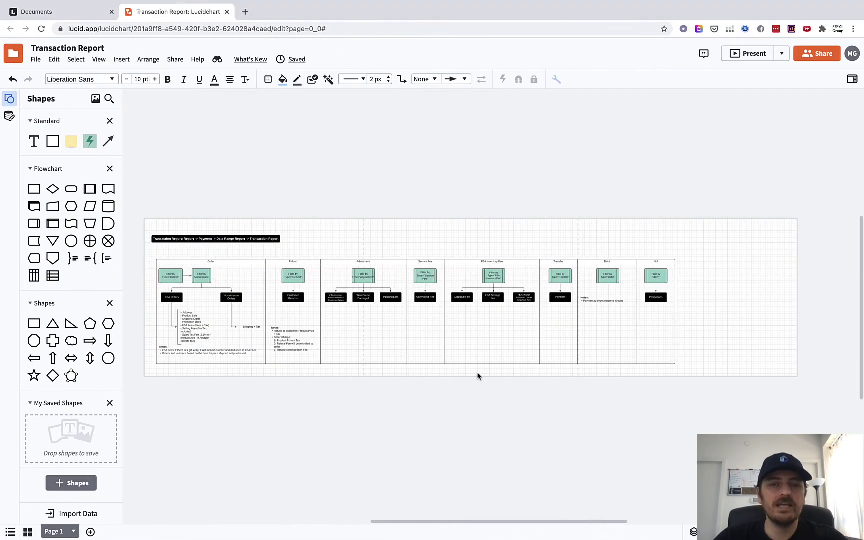
pyautogui.scroll(5, 568, 296)
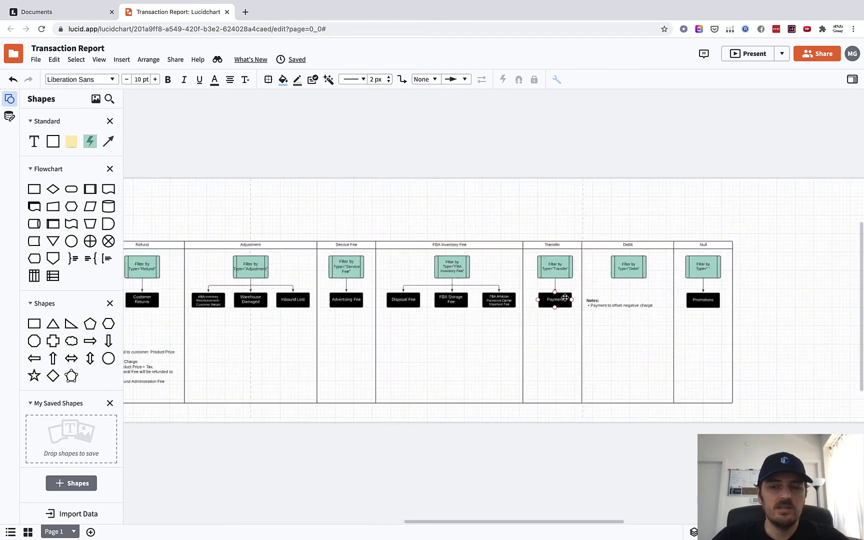
pyautogui.click(453, 303)
pyautogui.scroll(3, 455, 304)
pyautogui.click(557, 359)
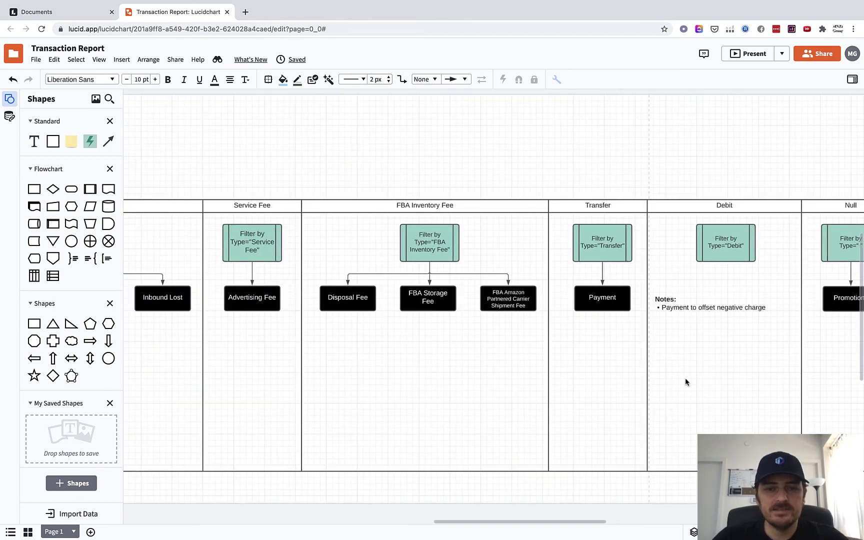
pyautogui.hscroll(3, 685, 377)
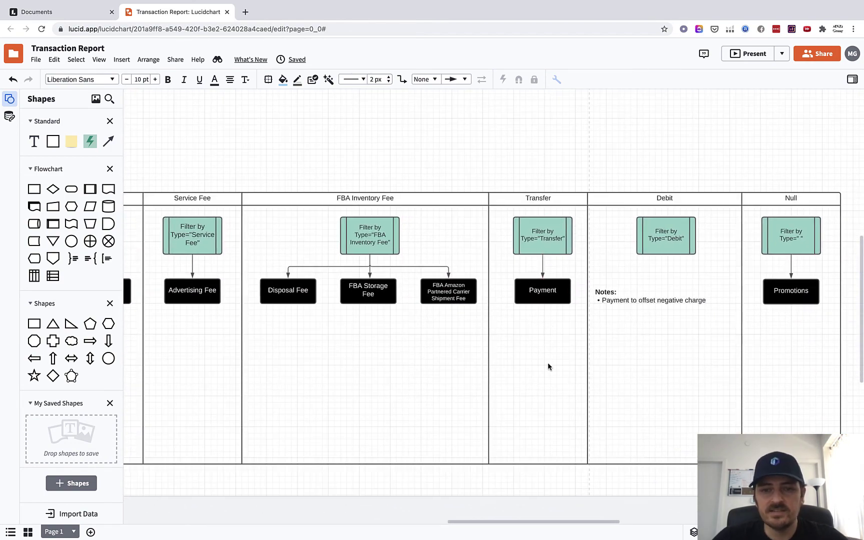
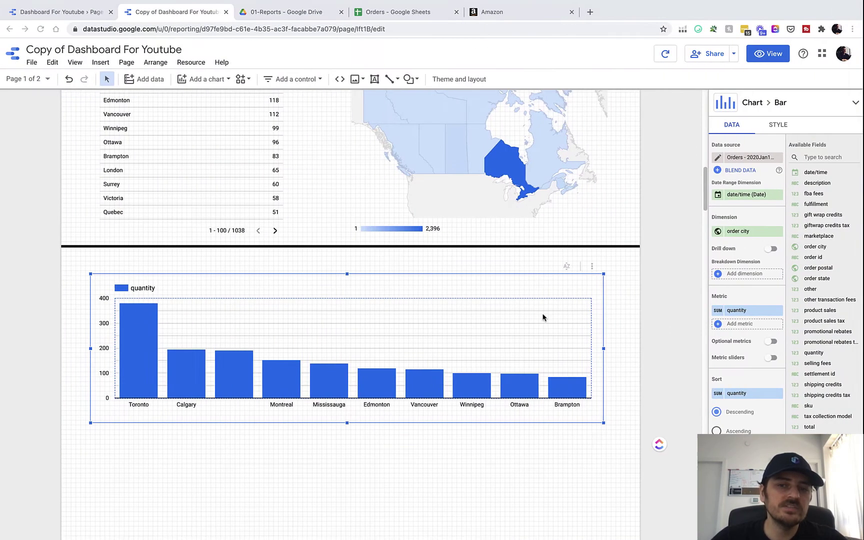
# - Create a new filter named Amazon Payments for the column chart below the divider
pyautogui.scroll(-1, 749, 288)
pyautogui.scroll(-2, 748, 280)
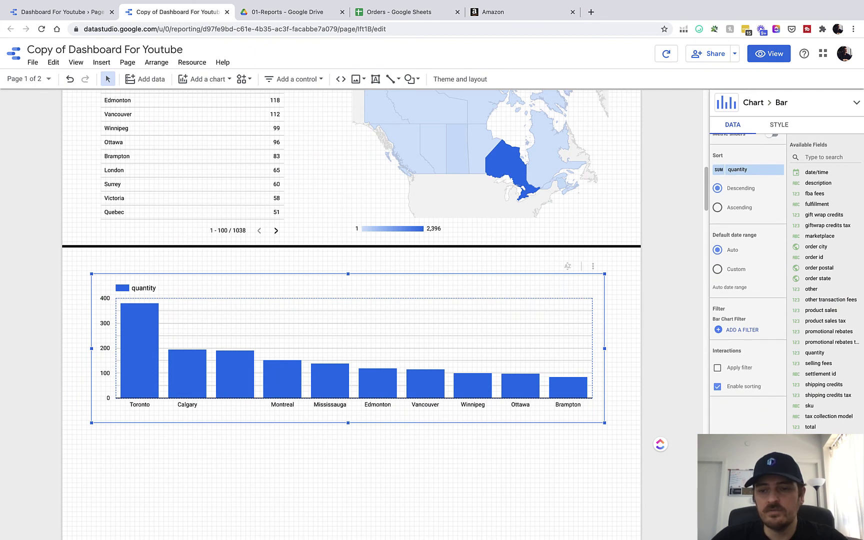
pyautogui.scroll(-1, 750, 382)
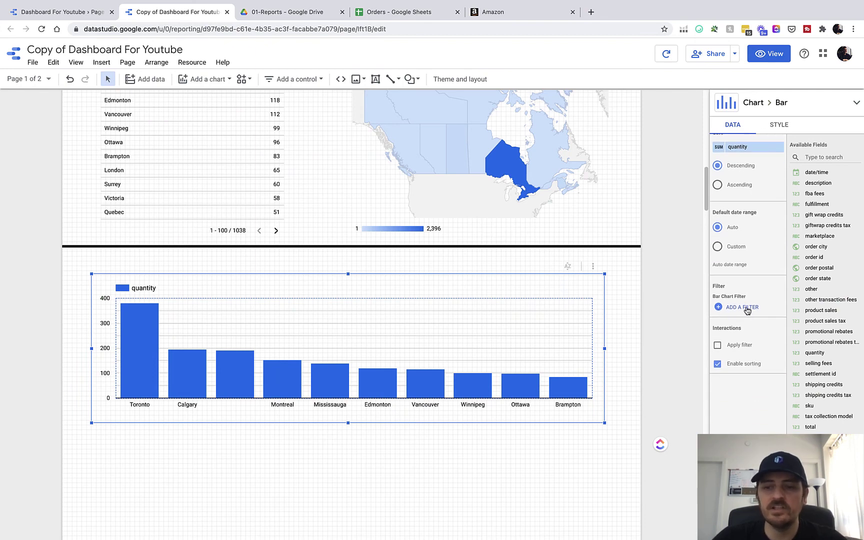
pyautogui.click(747, 309)
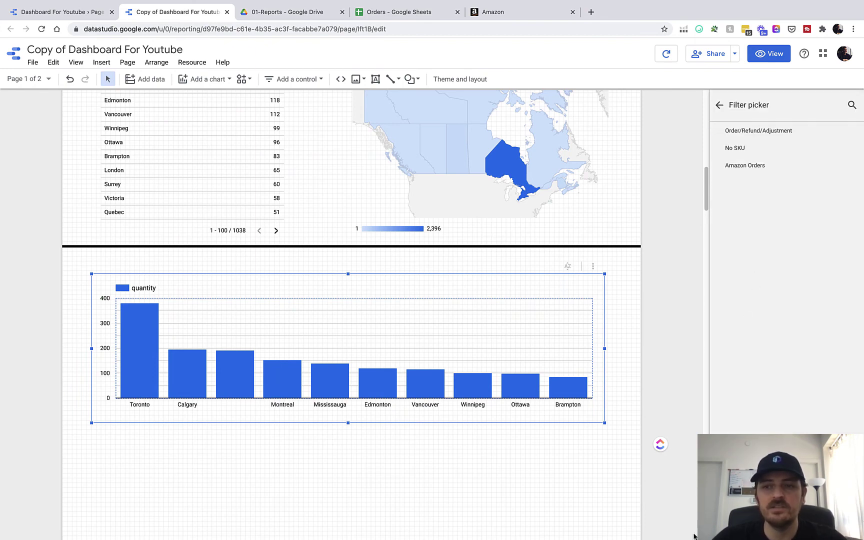
pyautogui.click(730, 529)
pyautogui.click(38, 311)
pyautogui.write('Am')
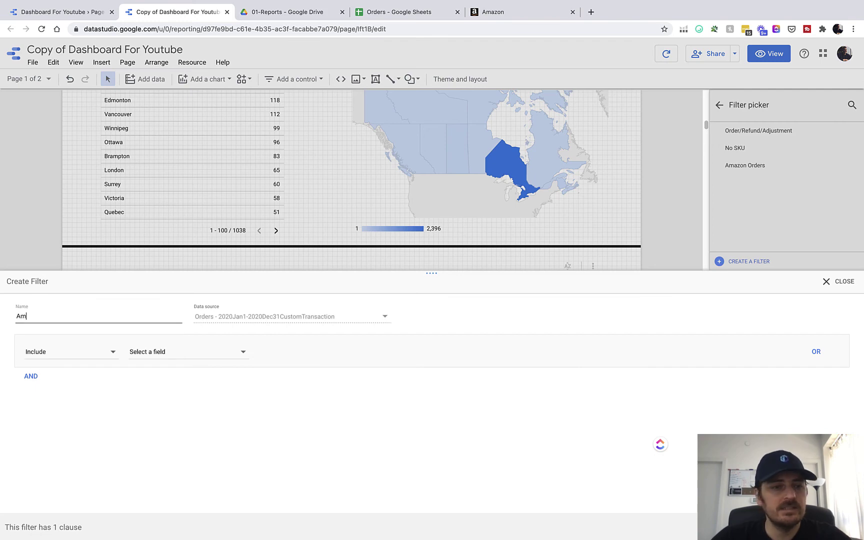
pyautogui.write('azon Payments')
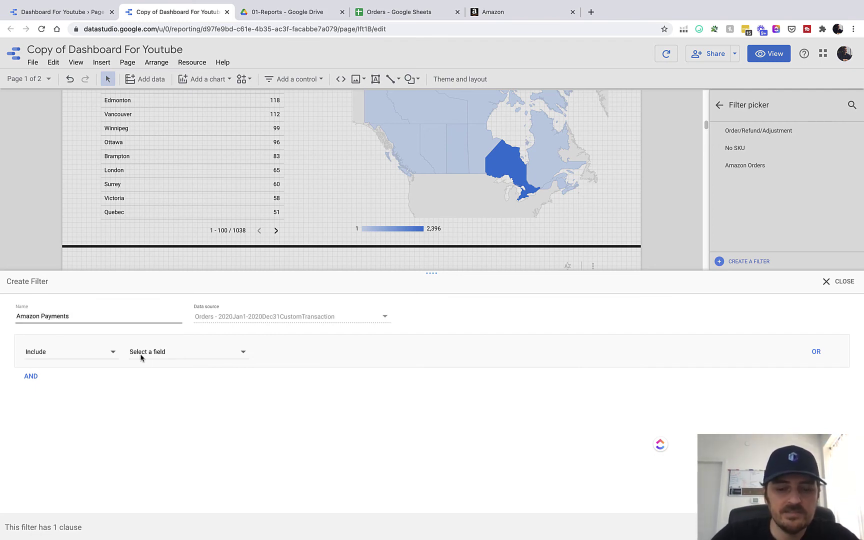
# - Define the Amazon Payments filter clause to include records whose type field uses the Equal to (=) condition
pyautogui.click(142, 354)
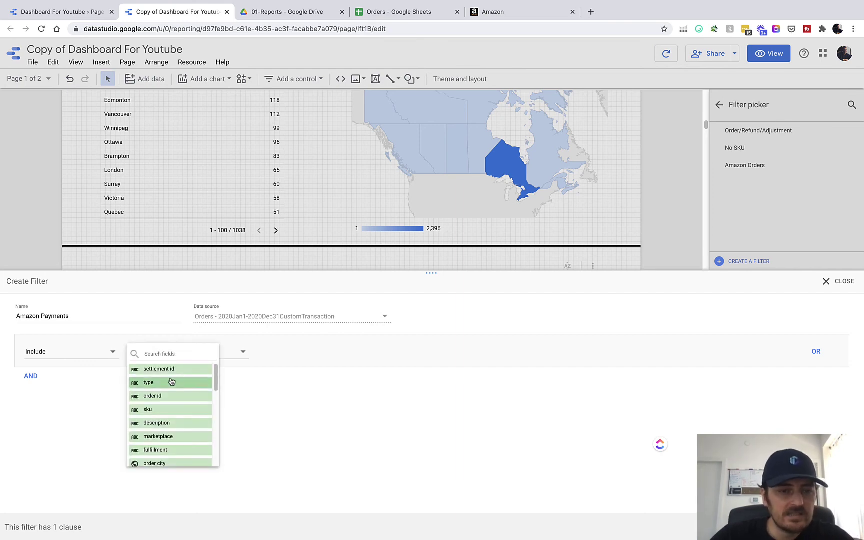
pyautogui.click(184, 384)
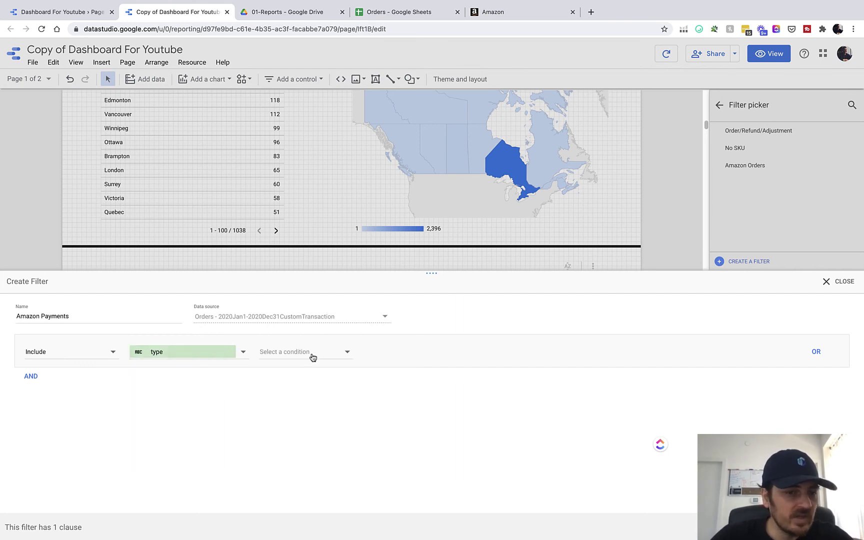
pyautogui.click(312, 356)
pyautogui.click(337, 356)
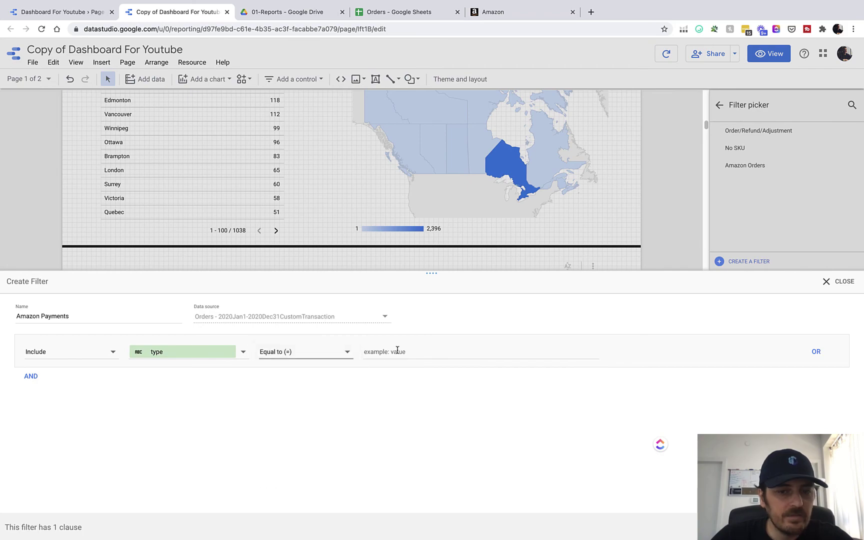
# - Switch to the Orders sheet in Google Sheets and filter the type column to show only Transfer rows
pyautogui.click(419, 14)
pyautogui.hscroll(-10, 223, 150)
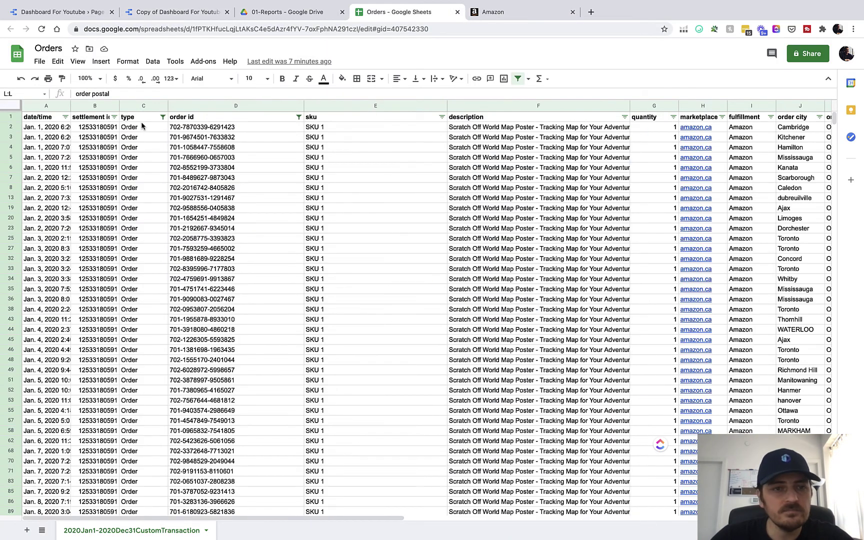
pyautogui.click(162, 117)
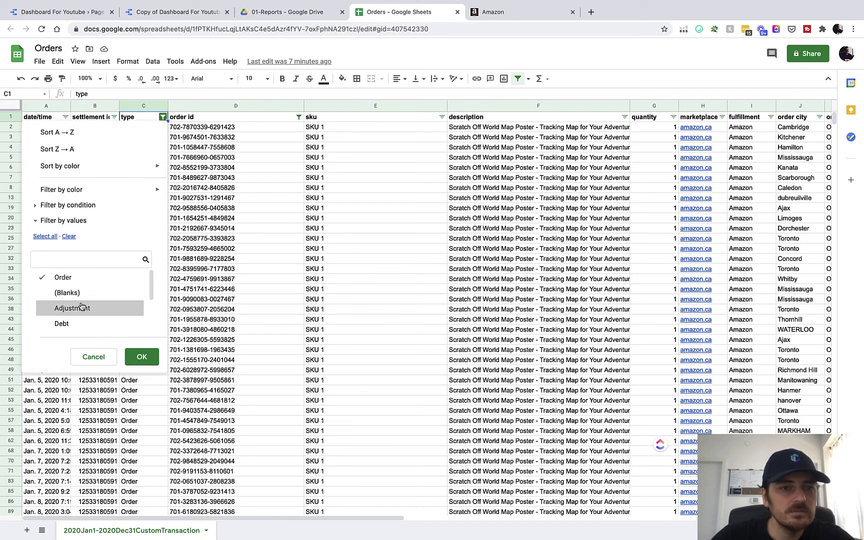
pyautogui.click(45, 236)
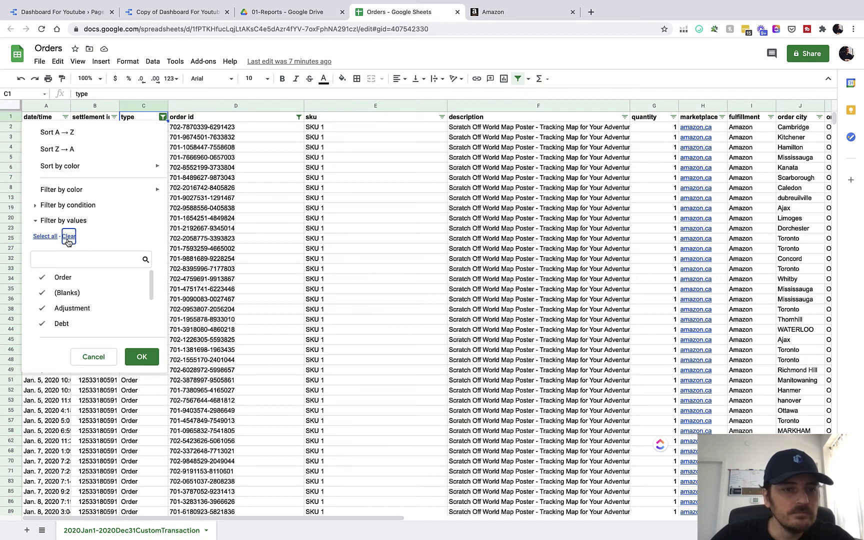
pyautogui.click(69, 237)
pyautogui.scroll(-1, 87, 321)
pyautogui.scroll(-2, 87, 321)
pyautogui.click(89, 324)
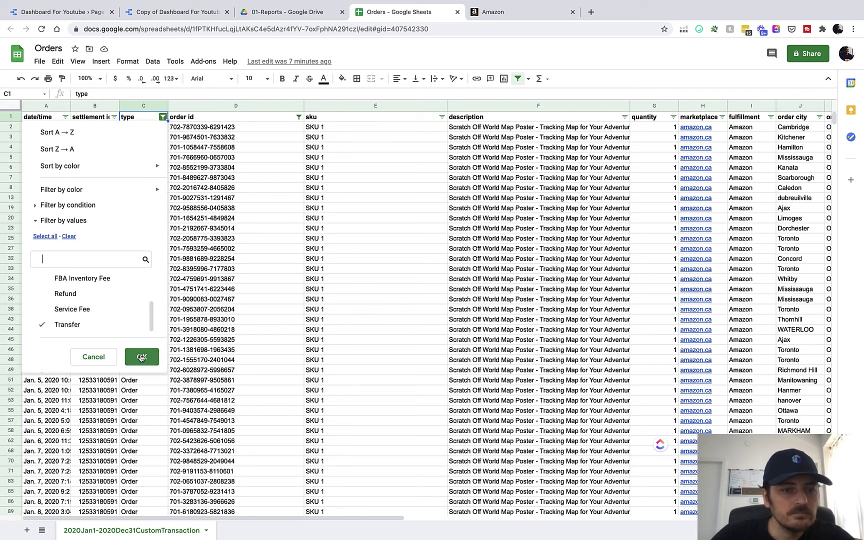
pyautogui.click(141, 357)
# - Copy the word Transfer from the type column, enter it as the Amazon Payments filter's value in the copied report, and save the filter
pyautogui.click(145, 136)
pyautogui.doubleClick(146, 136)
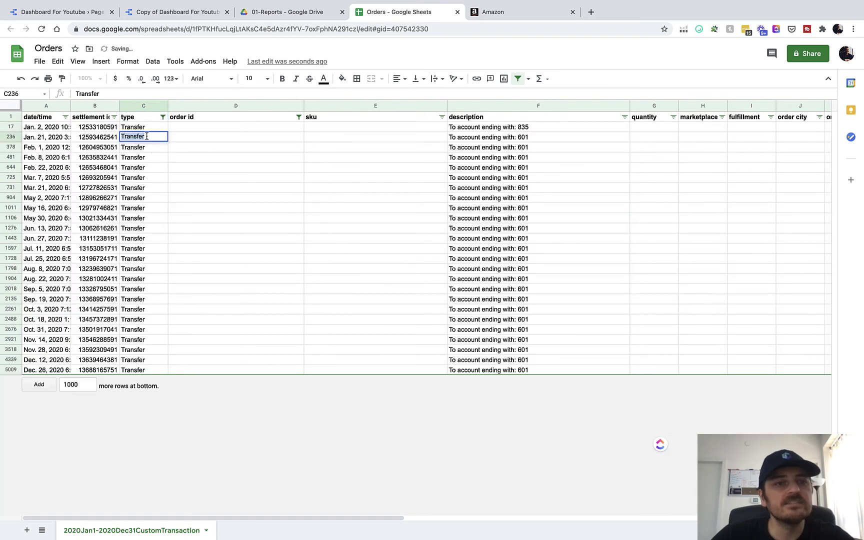
pyautogui.doubleClick(146, 136)
pyautogui.press('super+c')
pyautogui.click(177, 12)
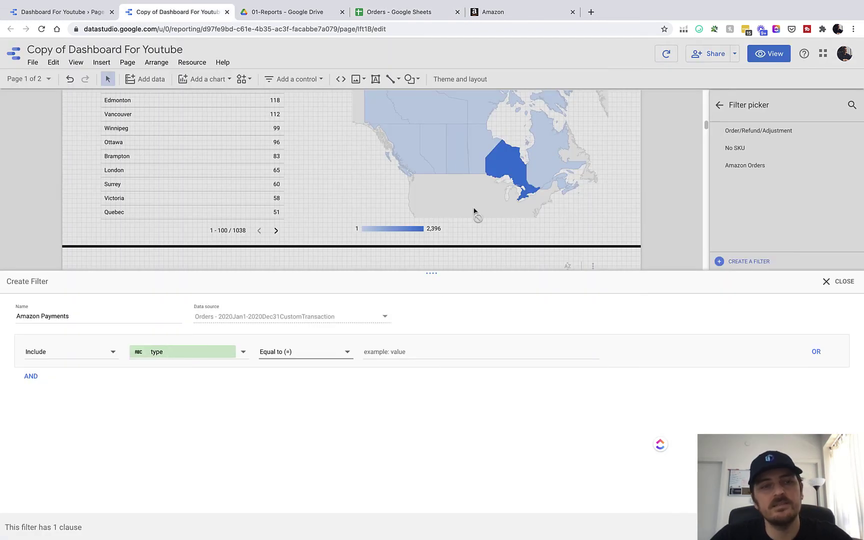
pyautogui.click(383, 353)
pyautogui.press('super+v')
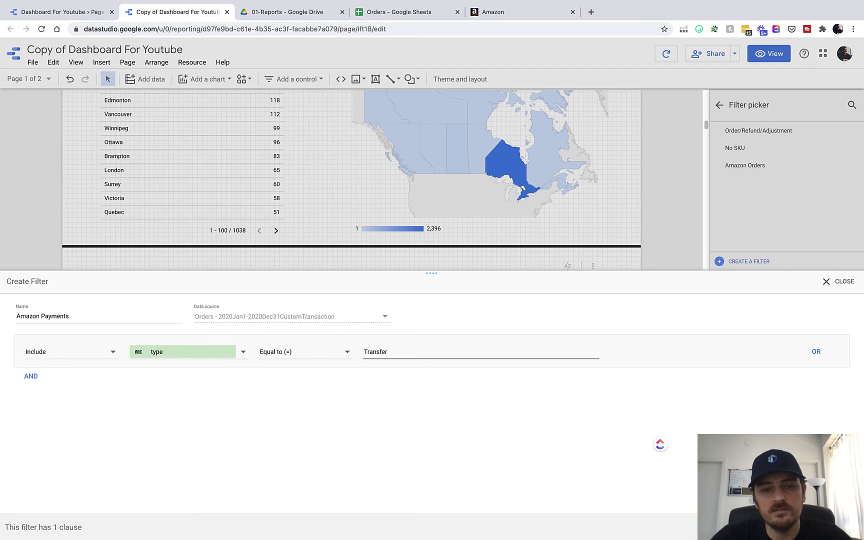
pyautogui.click(832, 527)
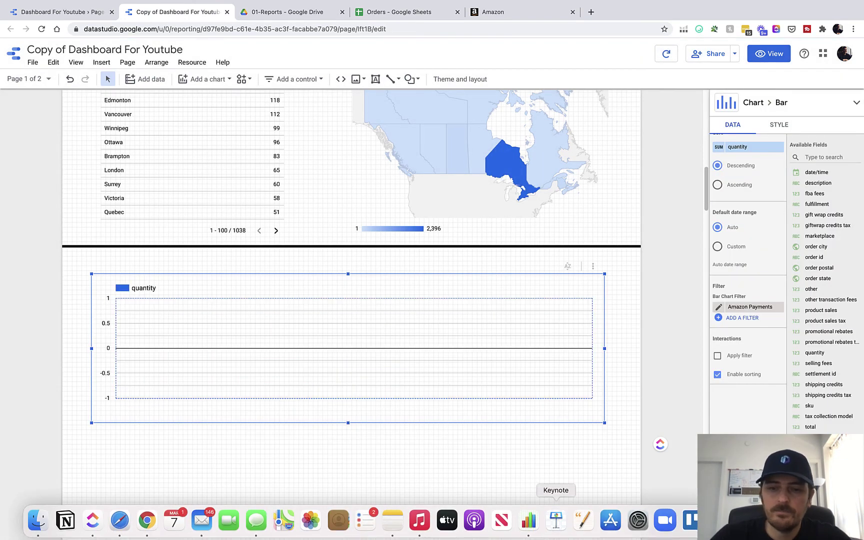
# - Check the total column for the Transfer rows in the Orders sheet, and set the column chart's metric to total
pyautogui.click(395, 14)
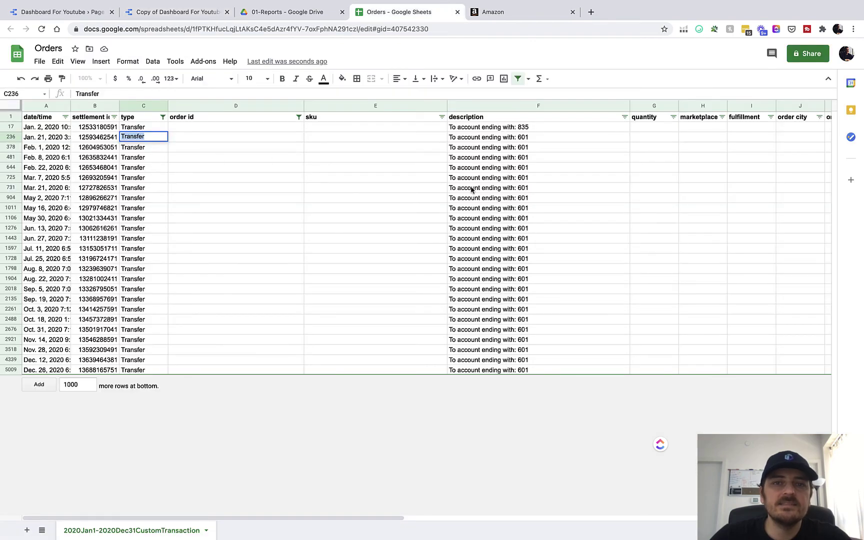
pyautogui.hscroll(15, 603, 189)
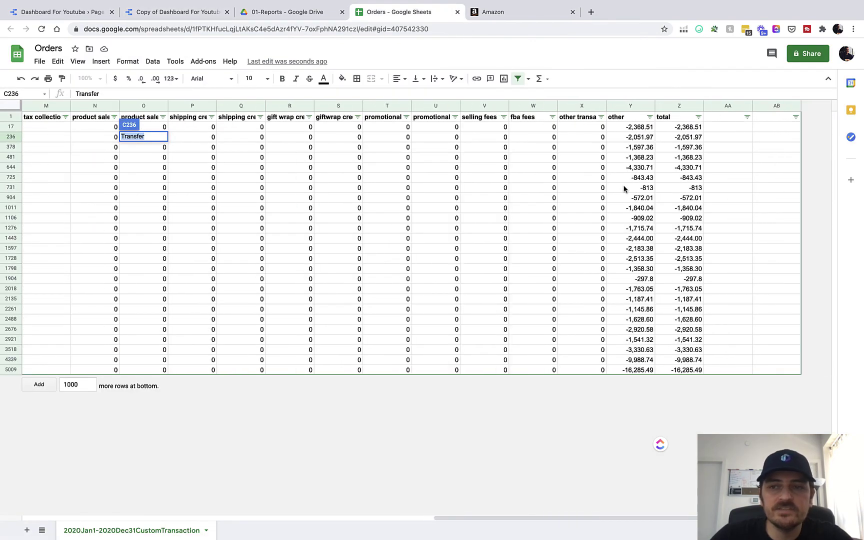
pyautogui.click(671, 106)
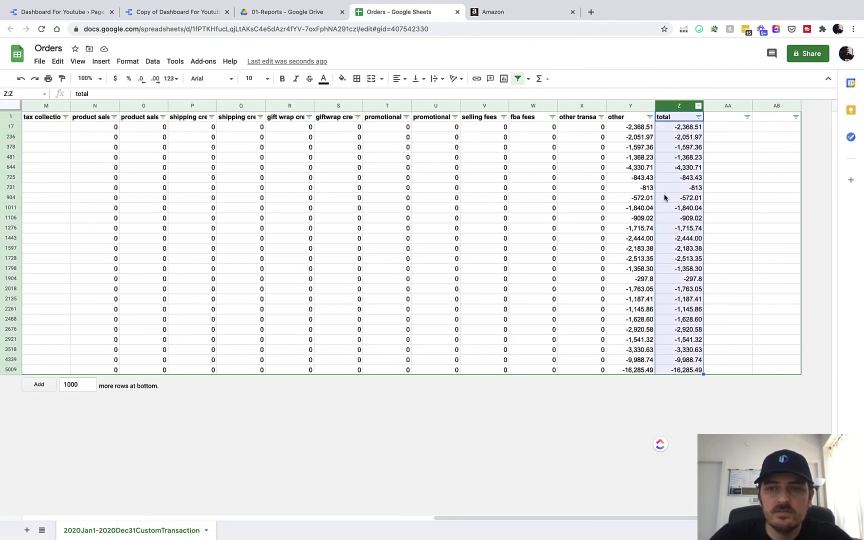
pyautogui.click(173, 12)
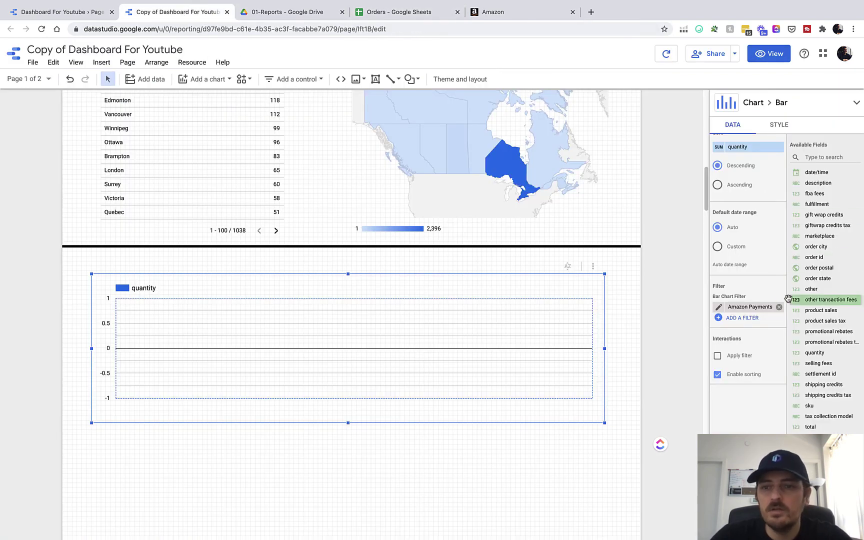
pyautogui.scroll(5, 771, 250)
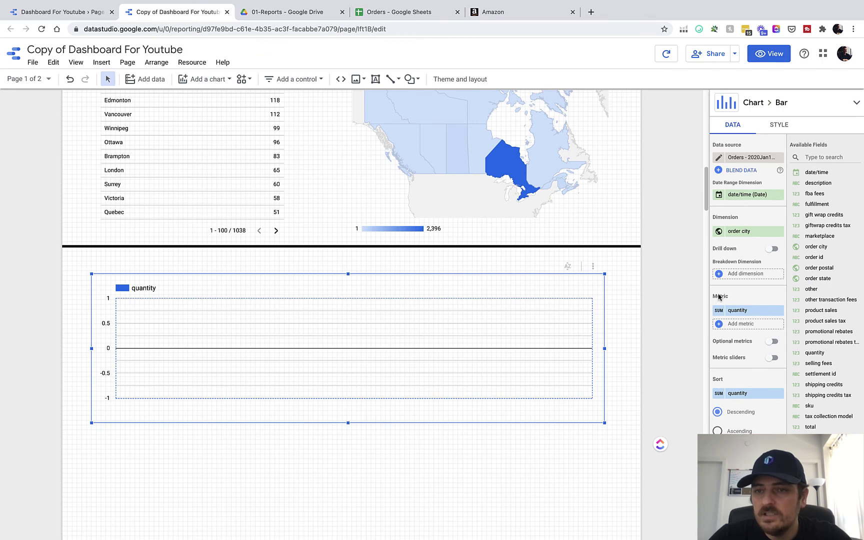
pyautogui.click(749, 311)
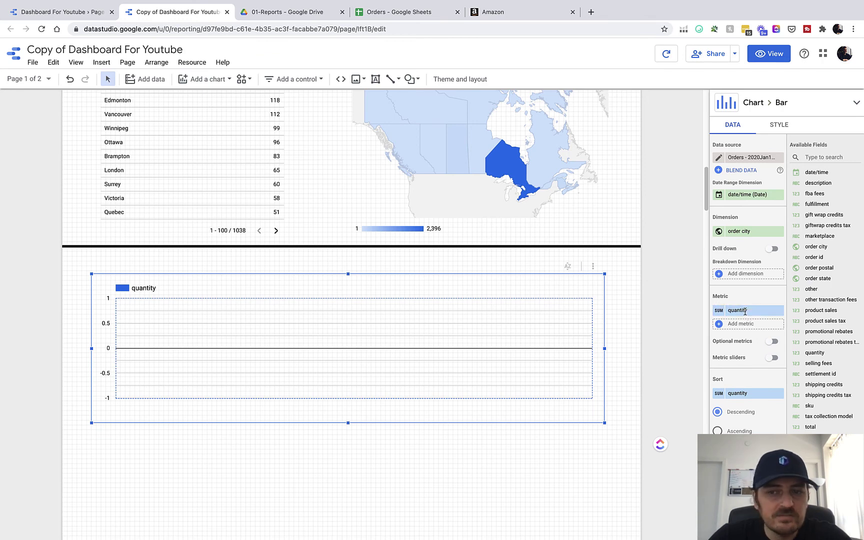
pyautogui.write('tot')
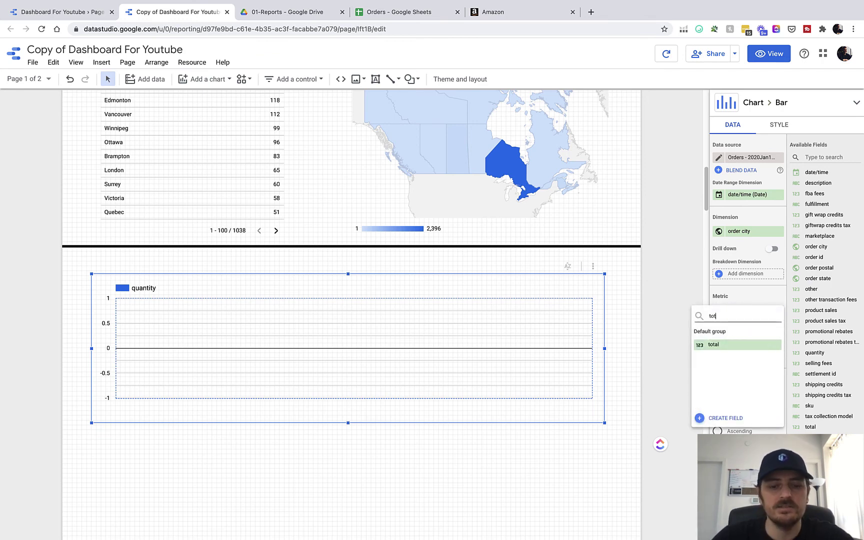
pyautogui.click(759, 348)
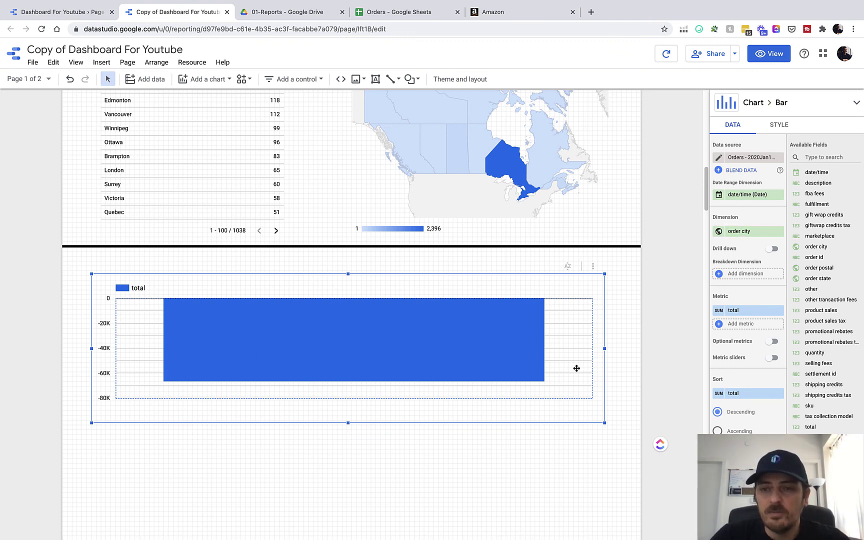
# - Compare with the original Amazon Payments chart, set the copy's chart dimension to date/time (Date & Time), and reverse its Y-axis direction
pyautogui.click(88, 14)
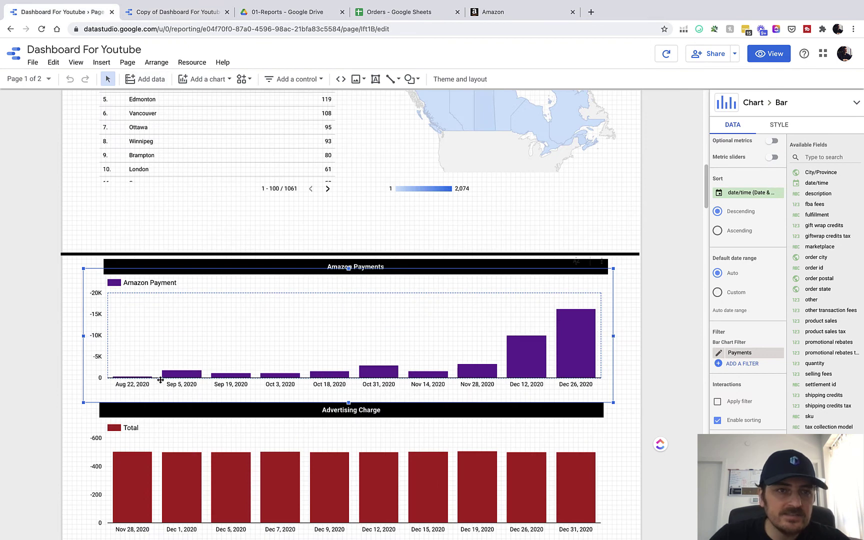
pyautogui.click(180, 13)
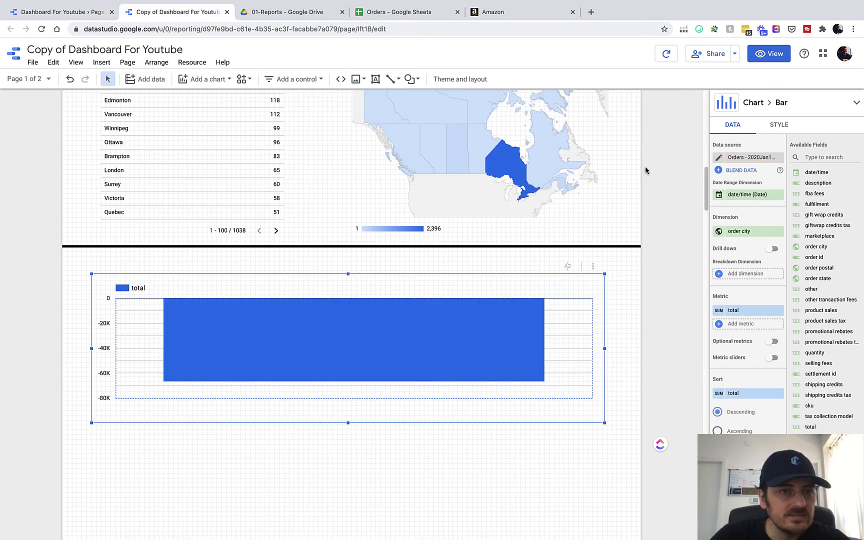
pyautogui.click(728, 233)
pyautogui.write('da')
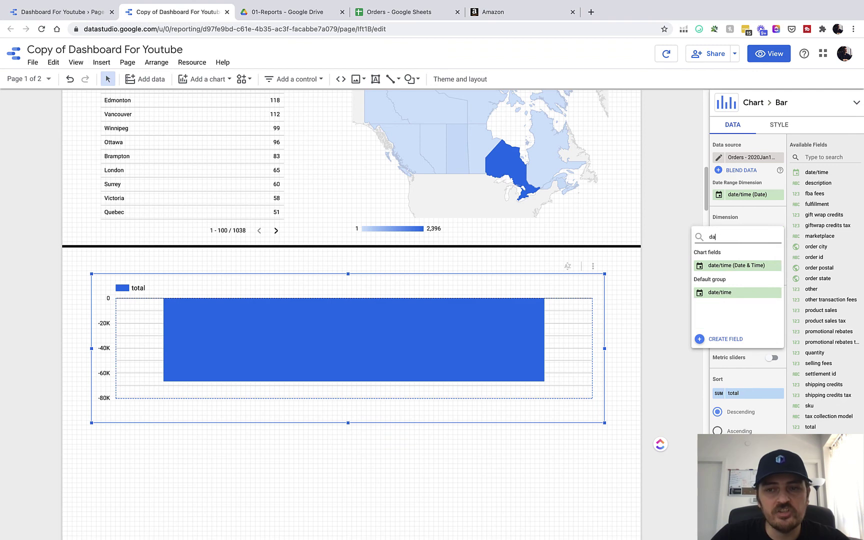
pyautogui.click(732, 269)
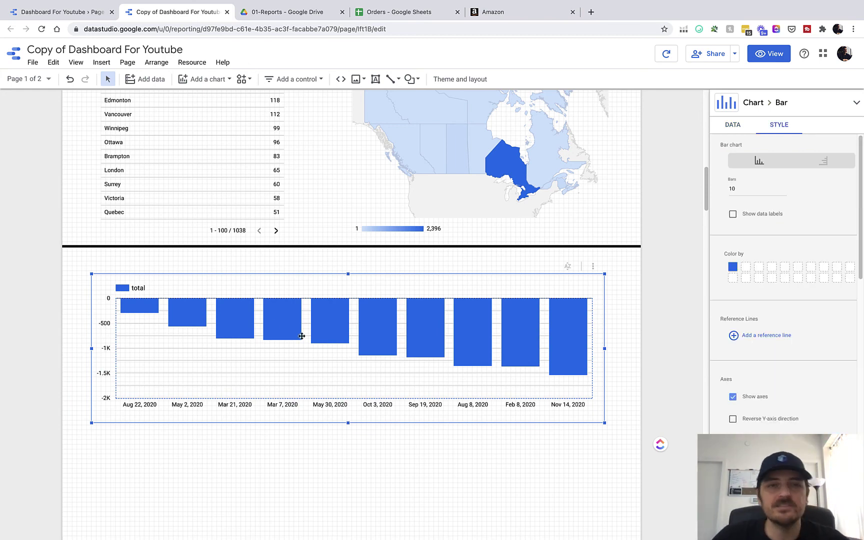
pyautogui.scroll(-3, 808, 266)
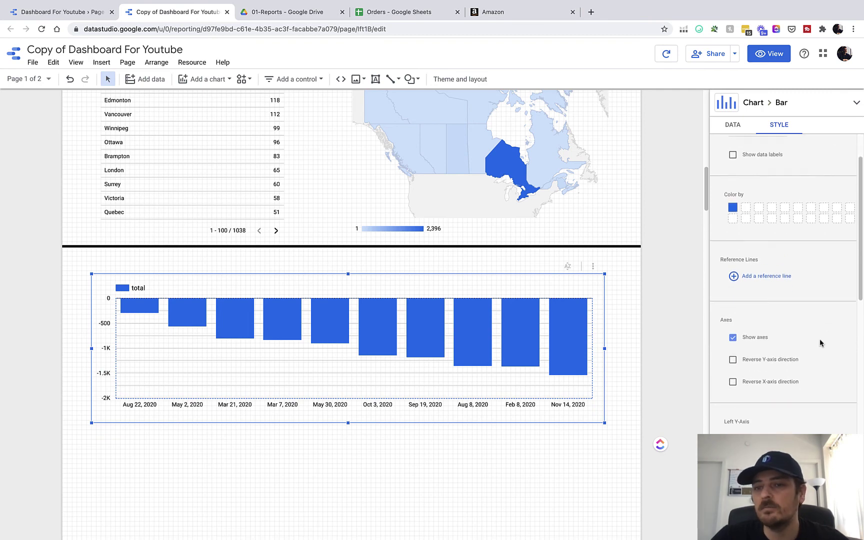
pyautogui.click(770, 334)
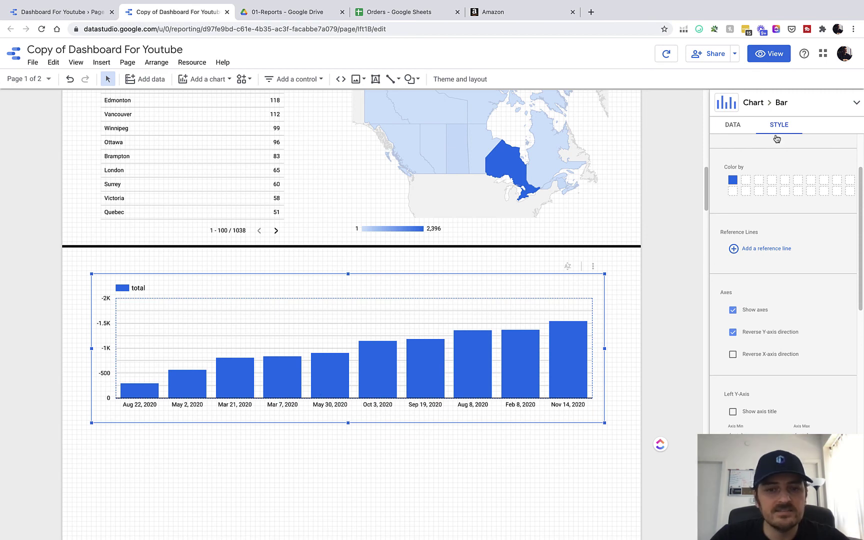
# - Sort the column chart by date/time (Date & Time) instead of total
pyautogui.click(738, 127)
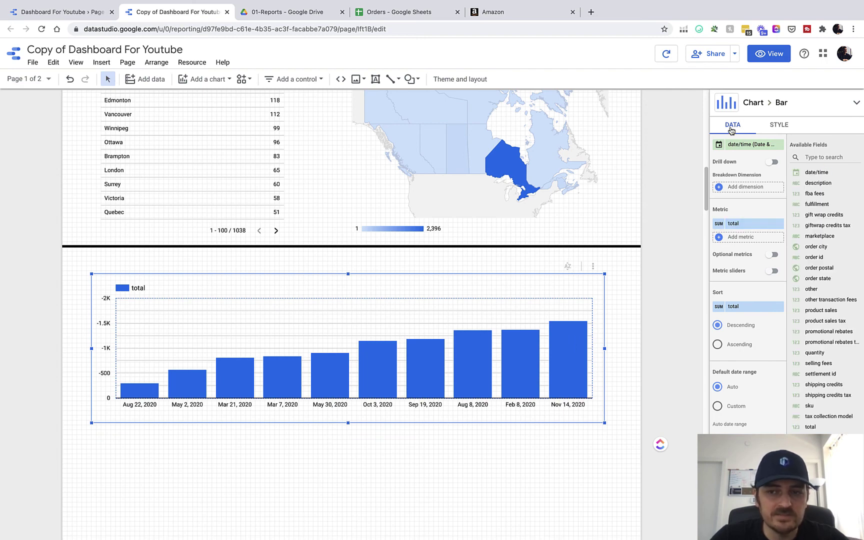
pyautogui.scroll(-2, 750, 350)
pyautogui.scroll(-2, 750, 356)
pyautogui.scroll(1, 752, 328)
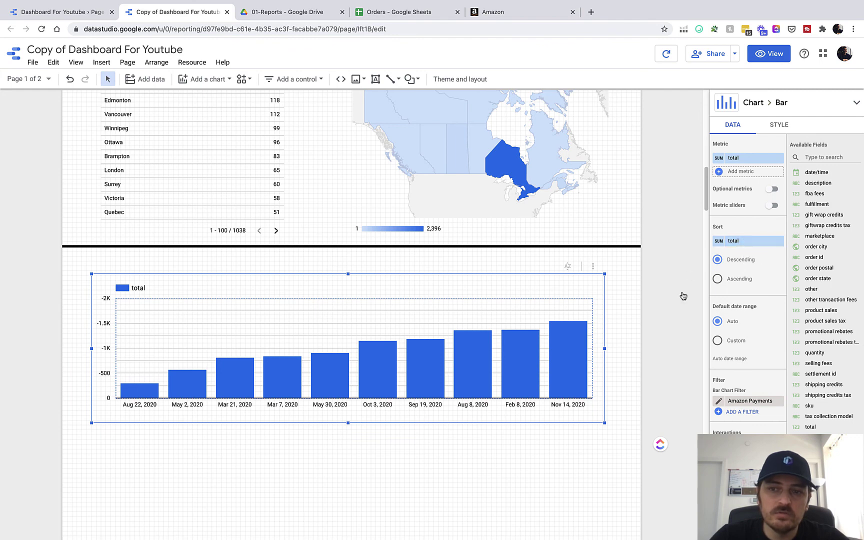
pyautogui.click(749, 241)
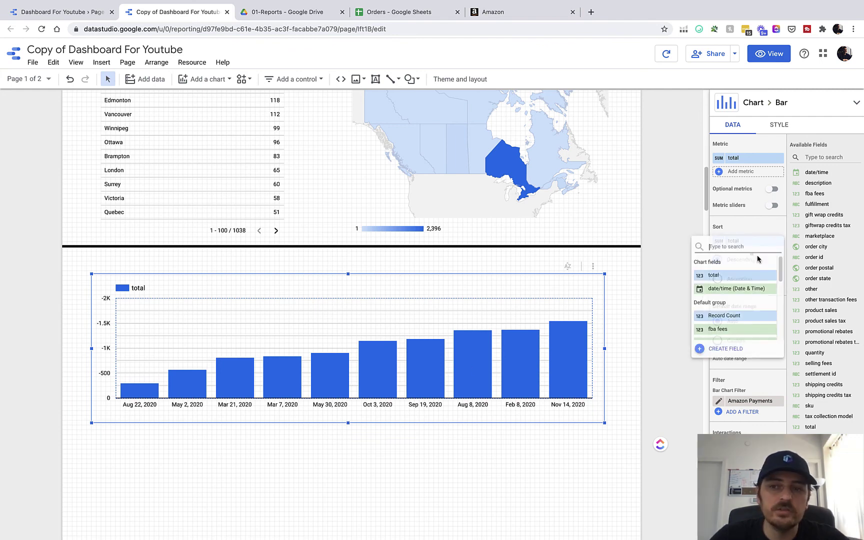
pyautogui.click(740, 289)
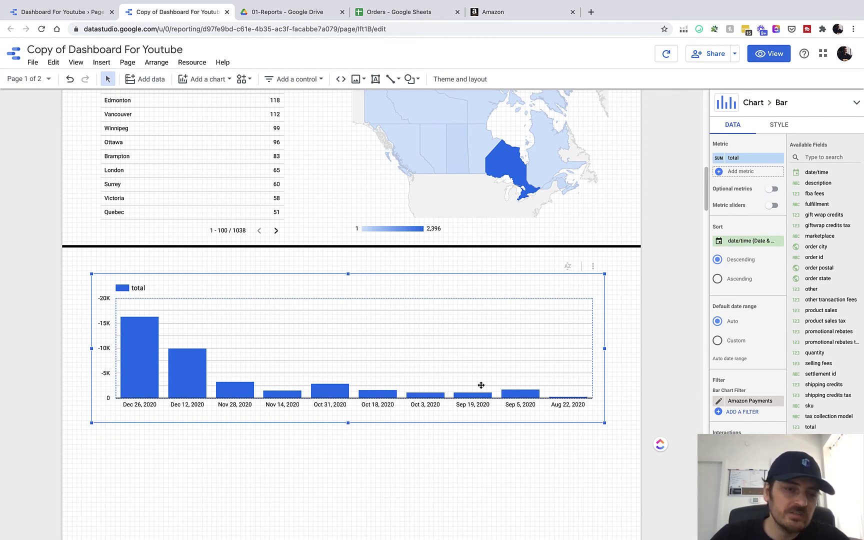
# - Reverse the column chart's X-axis direction in its style settings so the dates run from oldest to newest
pyautogui.click(779, 125)
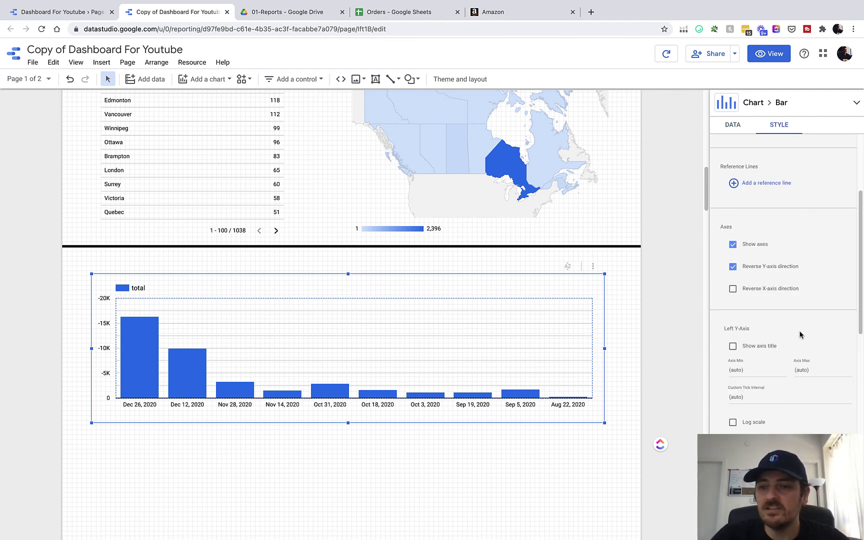
pyautogui.scroll(-3, 806, 339)
pyautogui.scroll(-3, 818, 355)
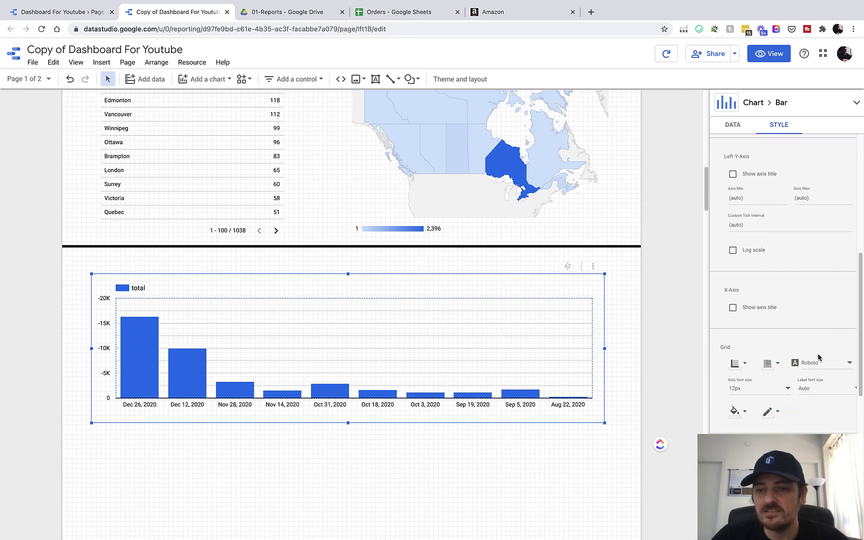
pyautogui.scroll(5, 818, 350)
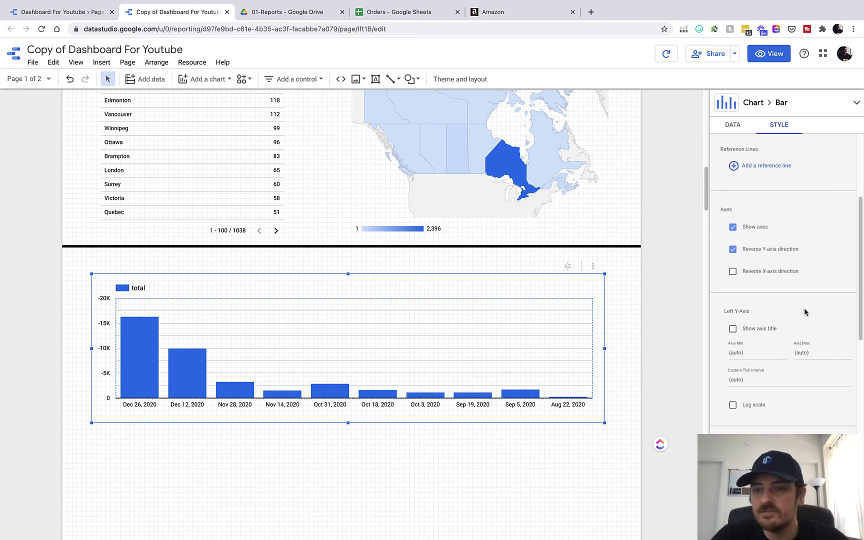
pyautogui.click(752, 277)
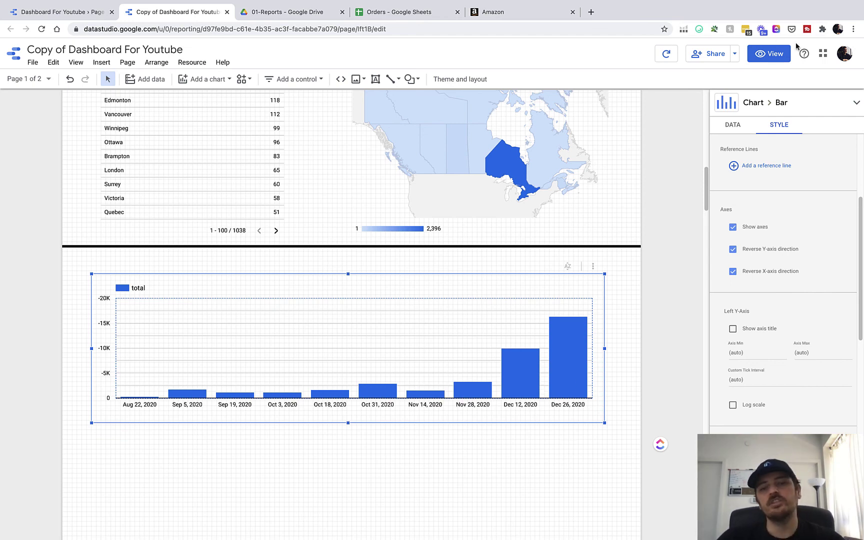
# - Preview the copied report in view mode and set the dashboard's date range to Dec 1, 2020 - Dec 31, 2020
pyautogui.click(769, 53)
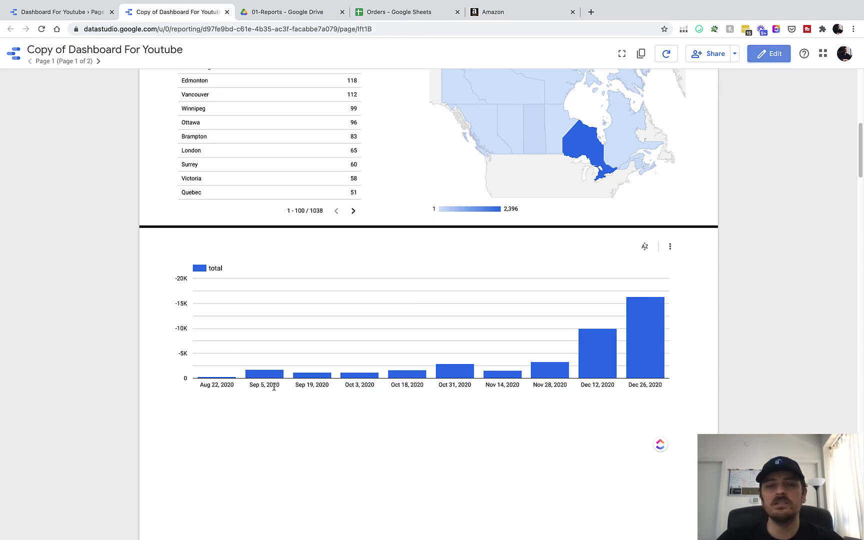
pyautogui.scroll(4, 722, 88)
pyautogui.scroll(7, 700, 95)
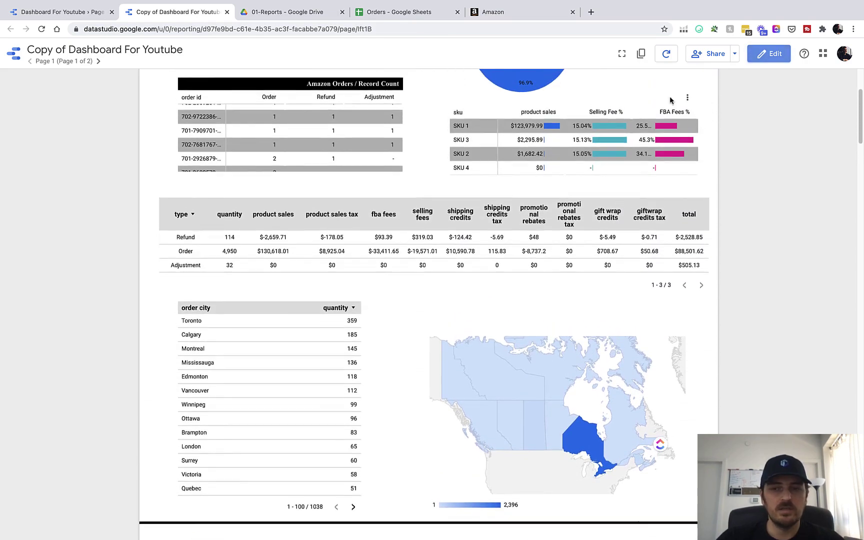
pyautogui.click(665, 104)
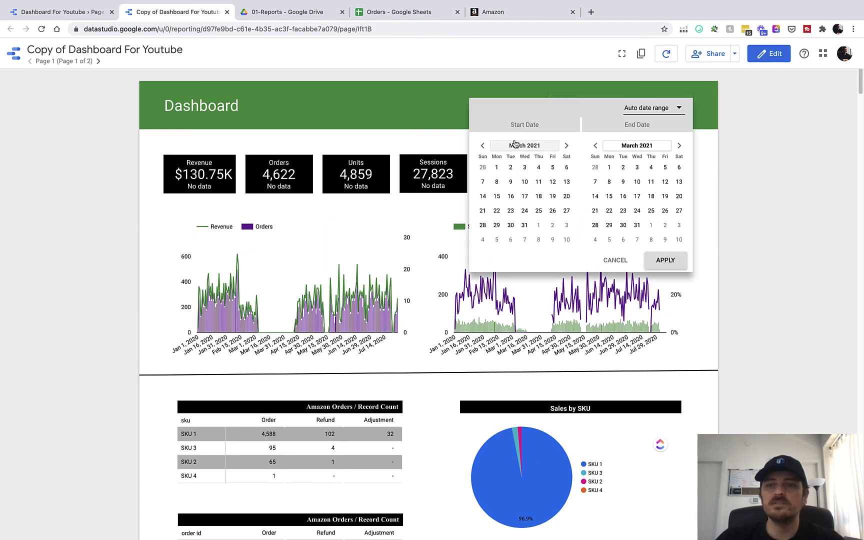
pyautogui.click(482, 146)
pyautogui.click(482, 145)
pyautogui.click(483, 146)
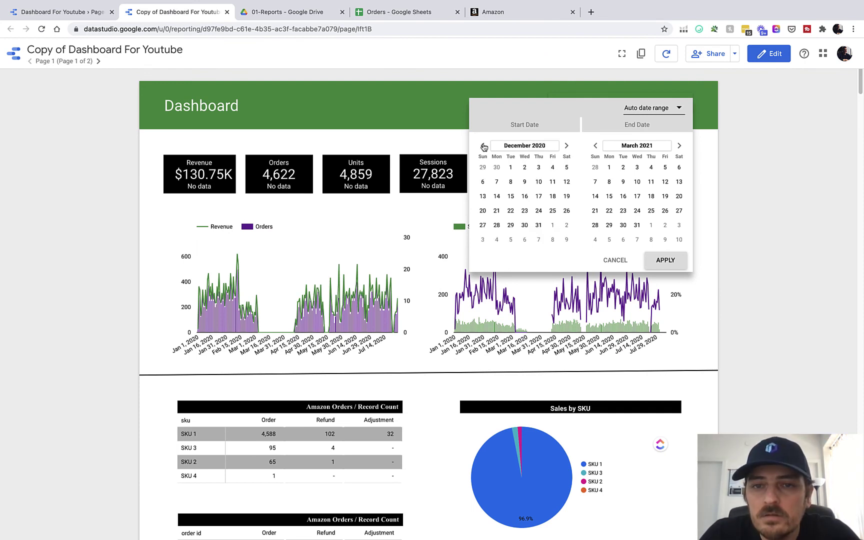
pyautogui.click(511, 167)
pyautogui.click(597, 145)
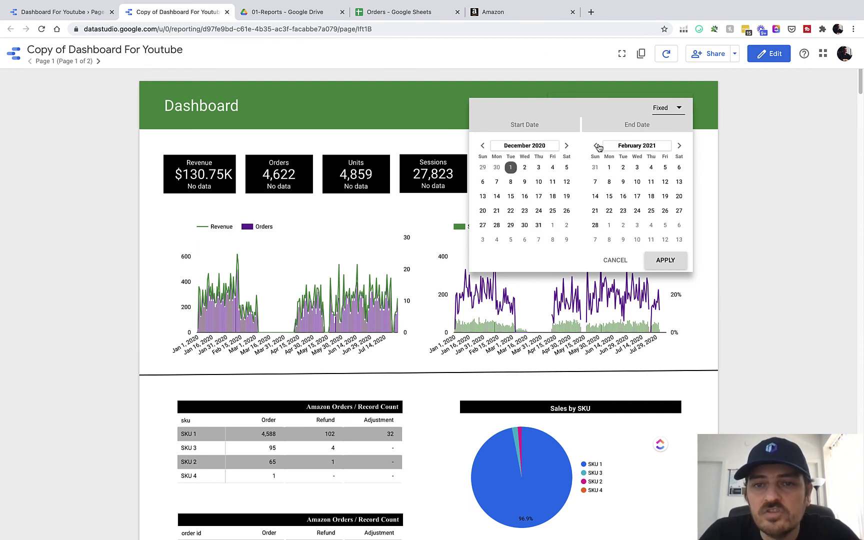
pyautogui.click(596, 146)
pyautogui.click(596, 145)
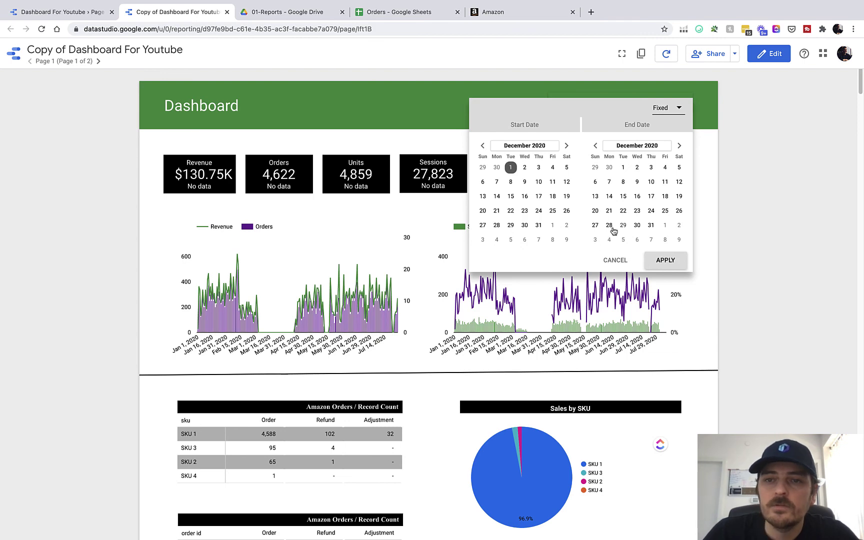
pyautogui.click(650, 225)
pyautogui.click(665, 260)
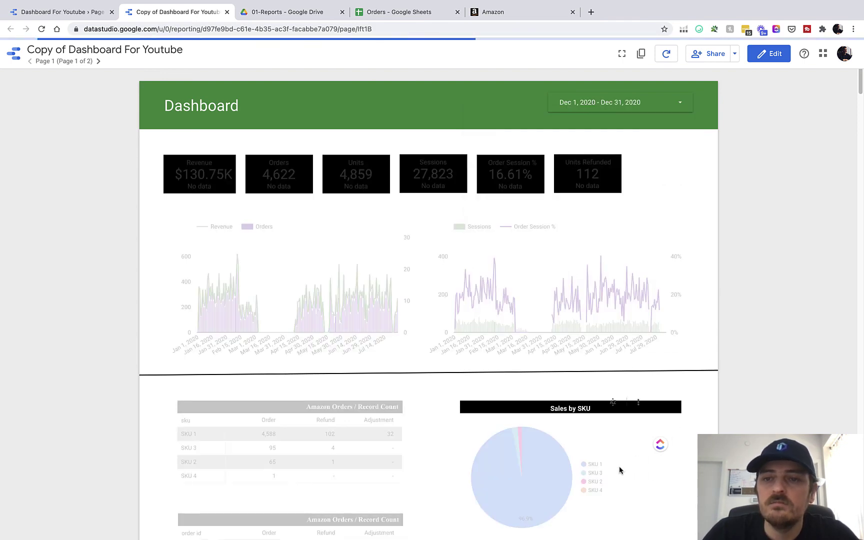
# - Review the dashboard for the chosen date range and inspect the total of each bar in the payments column chart
pyautogui.scroll(-9, 614, 461)
pyautogui.scroll(9, 614, 459)
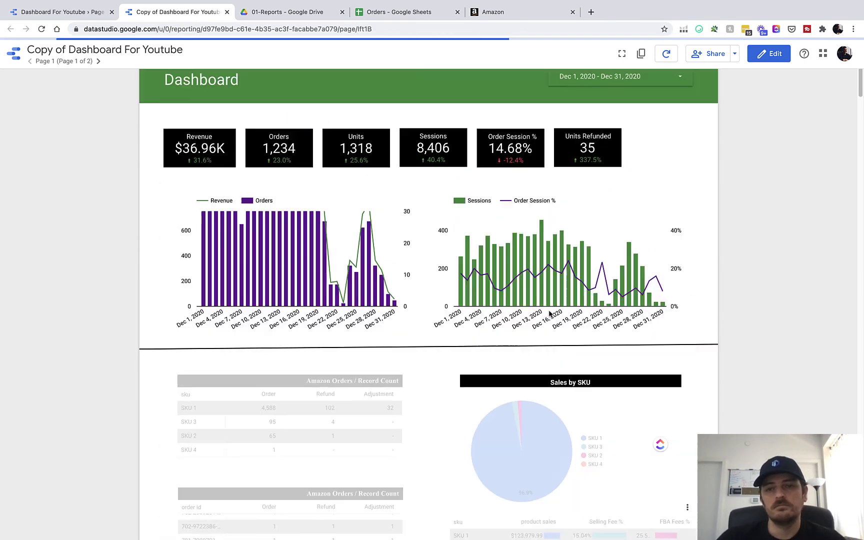
pyautogui.scroll(-5, 573, 215)
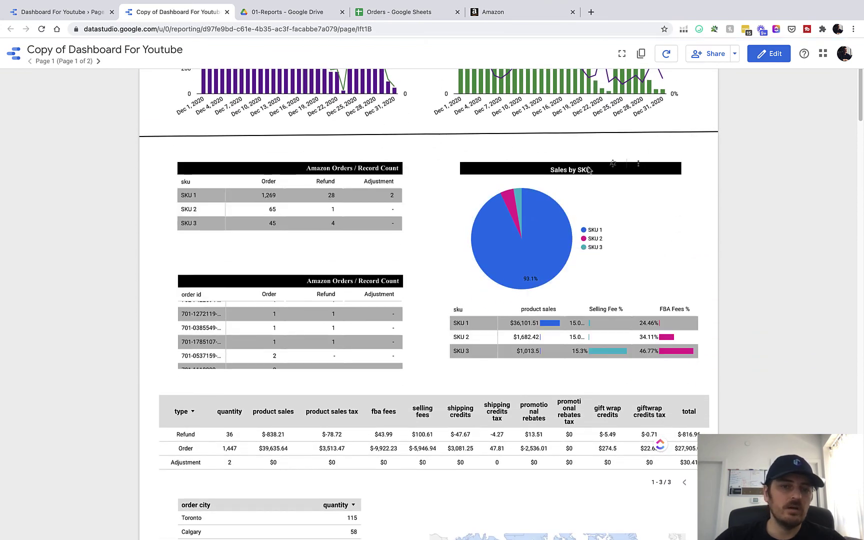
pyautogui.scroll(-7, 568, 199)
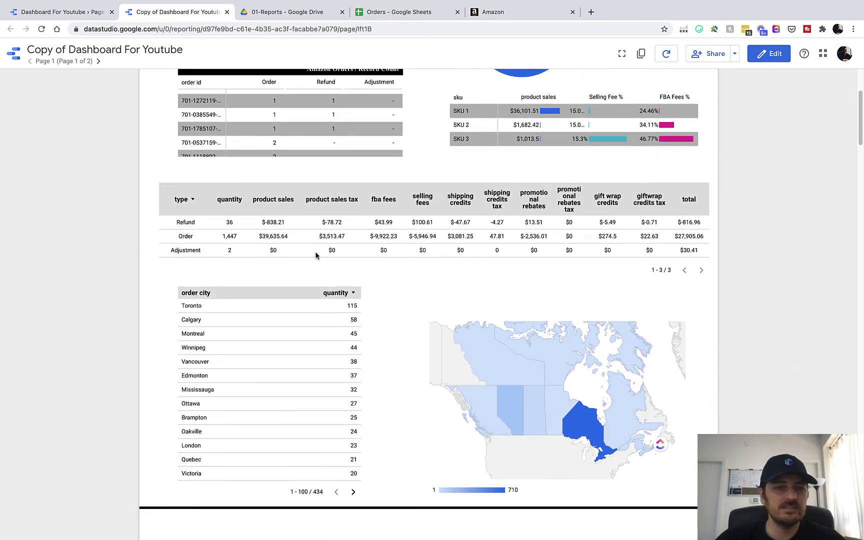
pyautogui.scroll(-5, 757, 191)
pyautogui.scroll(4, 745, 257)
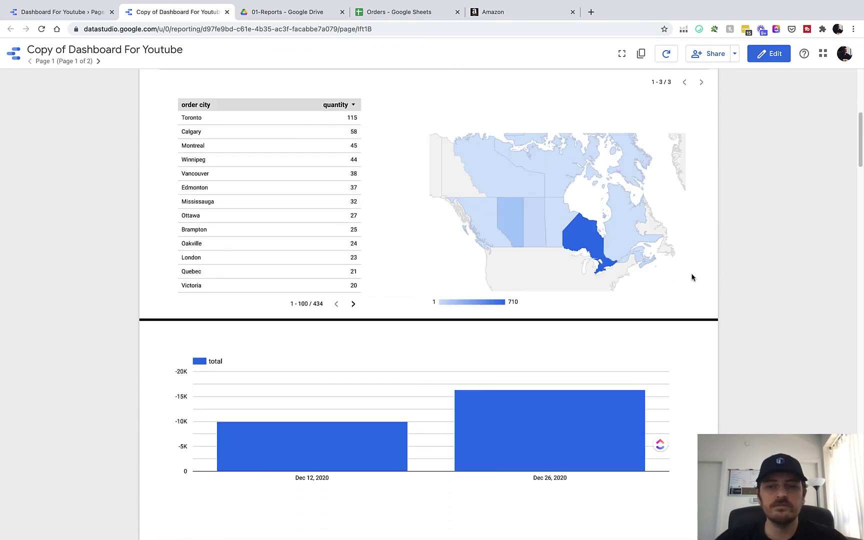
pyautogui.scroll(-1, 183, 243)
pyautogui.moveTo(578, 396)
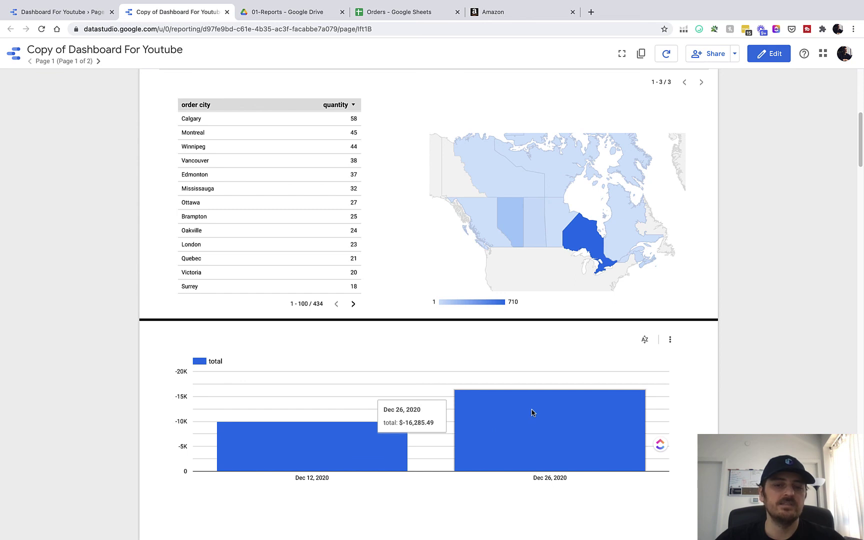
pyautogui.moveTo(322, 447)
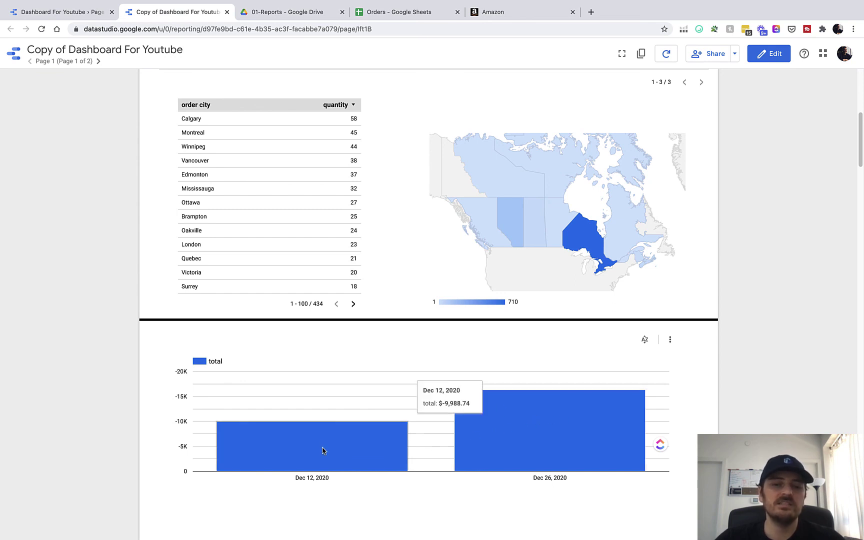
# - Return the copied report to editing and examine the Advertising Charge chart below Amazon Payments in the original report
pyautogui.click(769, 54)
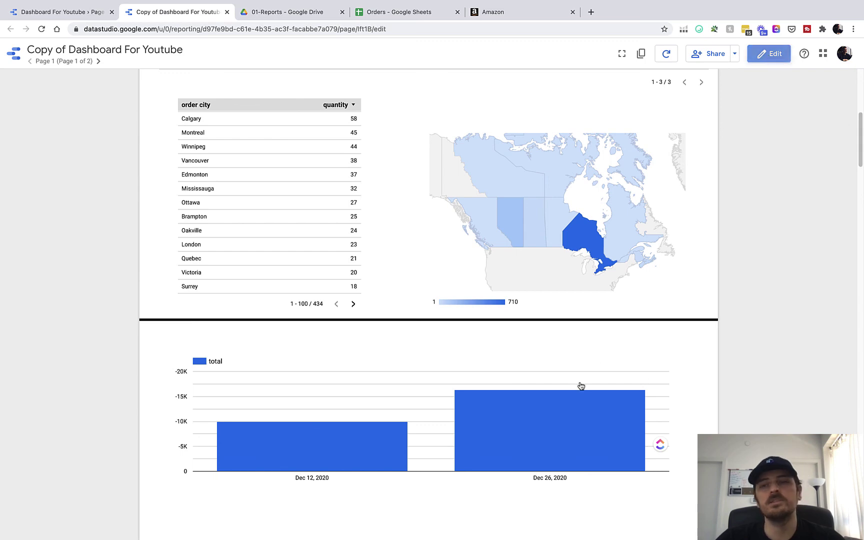
pyautogui.scroll(-4, 461, 347)
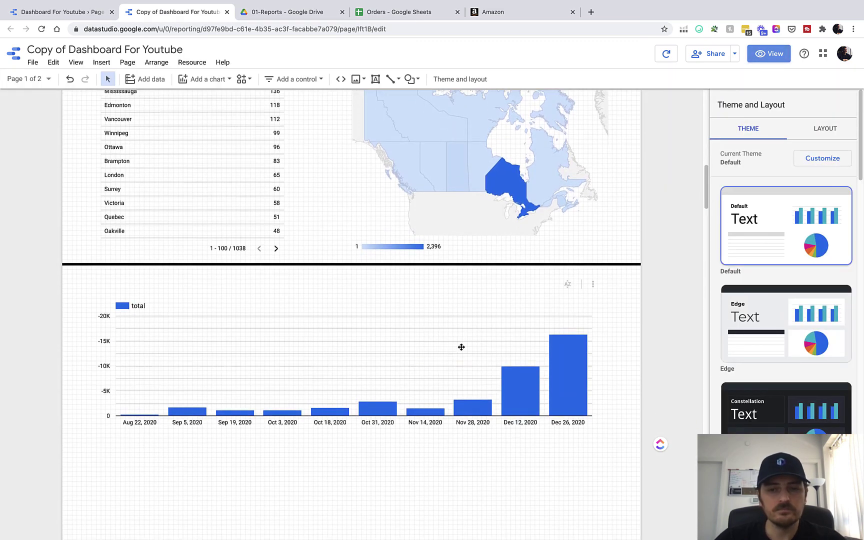
pyautogui.click(83, 14)
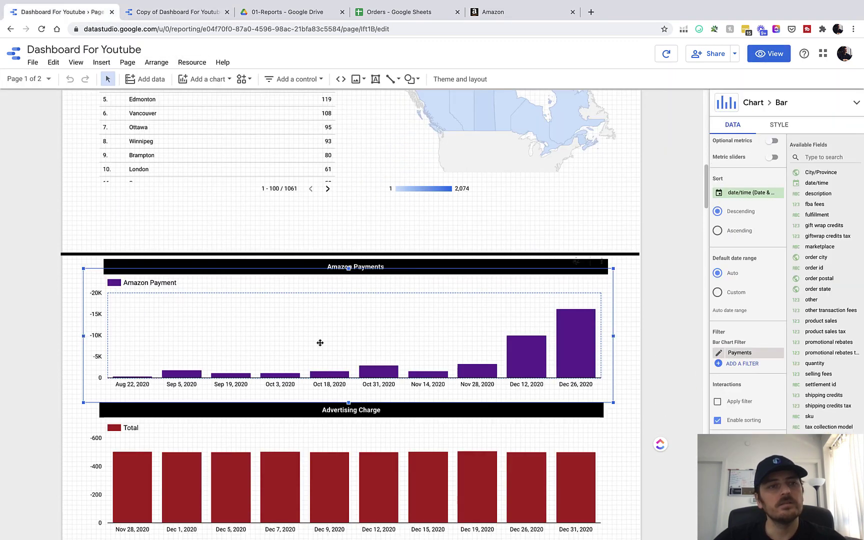
pyautogui.scroll(-3, 244, 409)
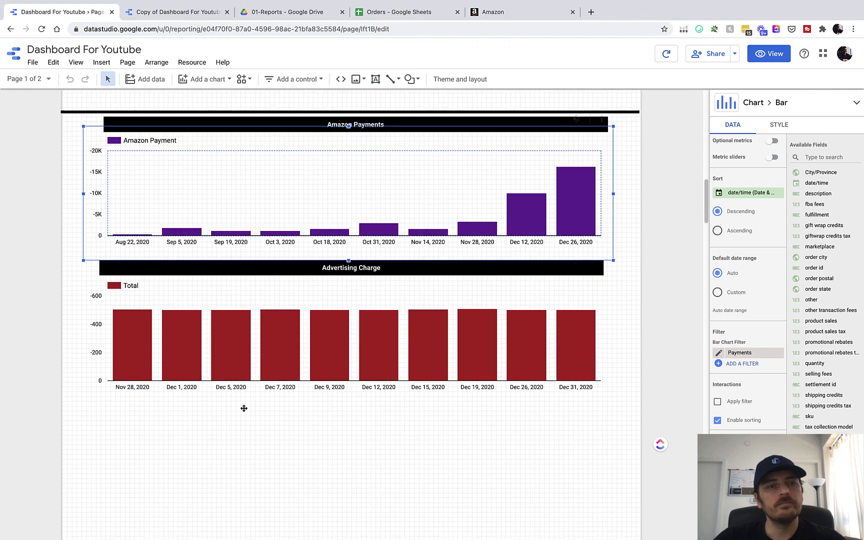
# - Duplicate the payments column chart in the copied report and place the duplicate directly below it
pyautogui.click(170, 14)
pyautogui.click(245, 225)
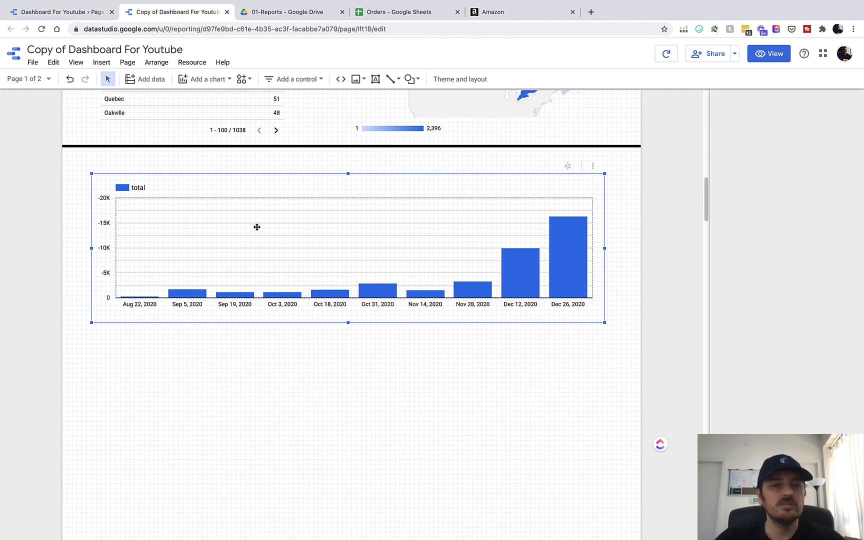
pyautogui.moveTo(478, 212); pyautogui.dragTo(500, 355)
# - Switch to the Transaction Report flowchart in Lucidchart and examine which transaction type leads to the Advertising Fee
pyautogui.scroll(-3, 517, 356)
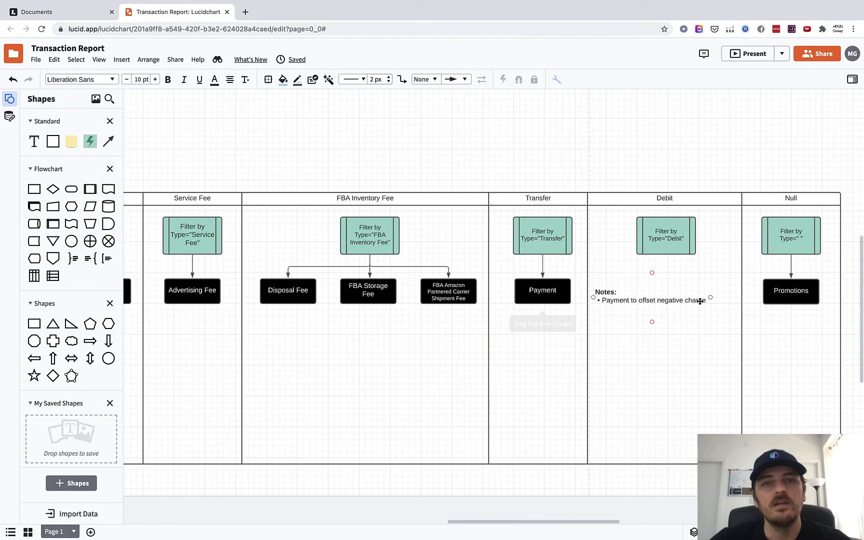
pyautogui.hscroll(5, 700, 300)
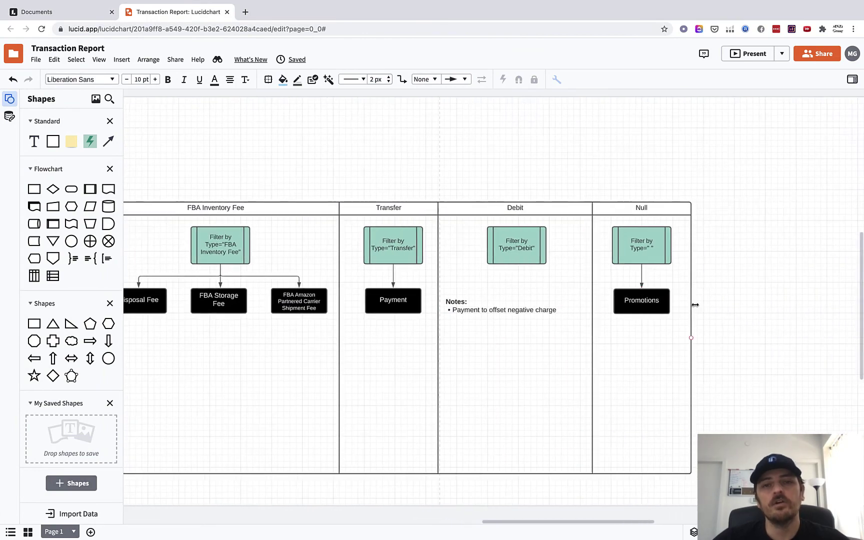
pyautogui.hscroll(-5, 491, 294)
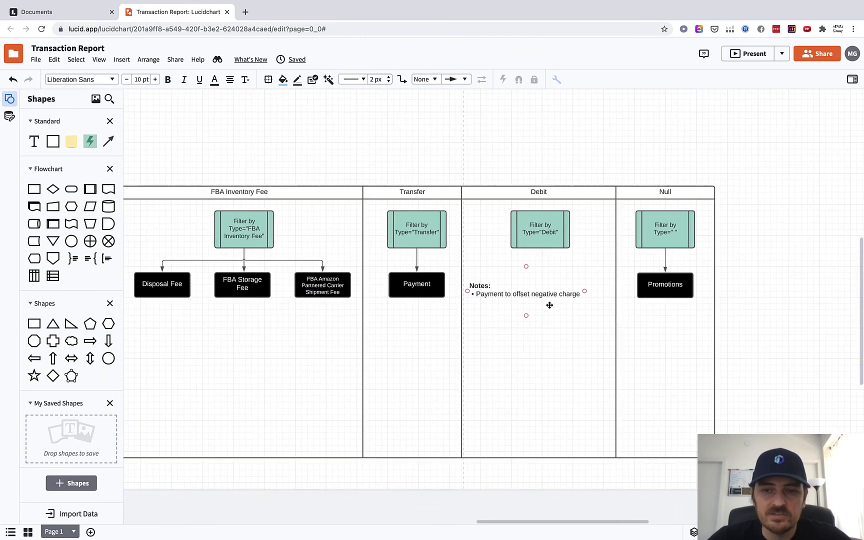
pyautogui.scroll(-1, 571, 284)
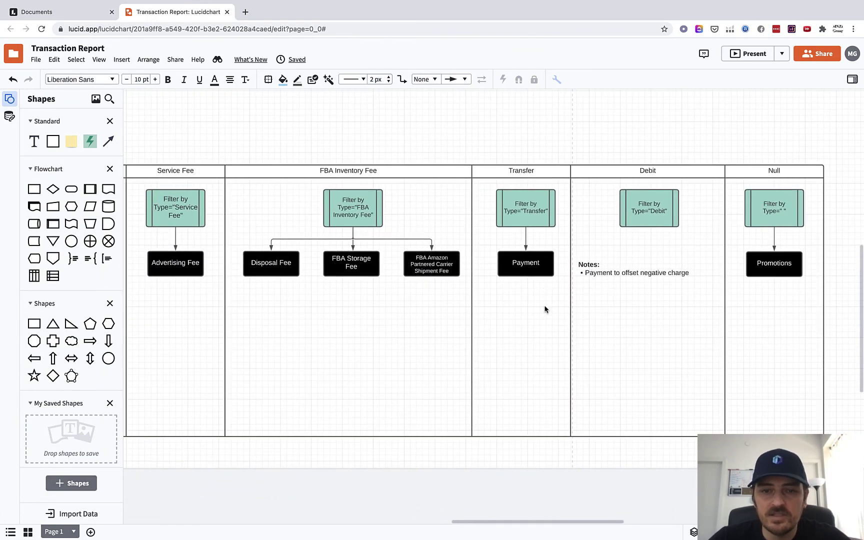
pyautogui.hscroll(-6, 543, 308)
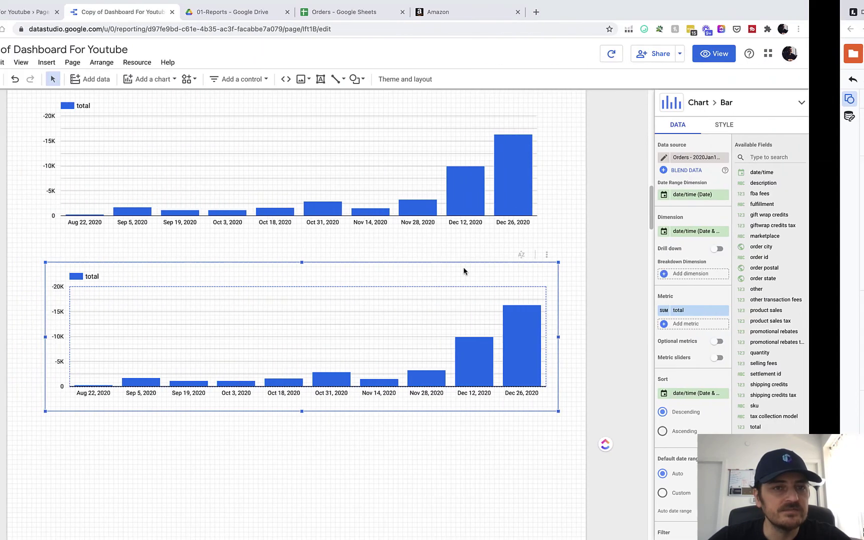
# - In the copied report, remove the Amazon Payments filter from the duplicated chart and create a new filter named Advertising Fee
pyautogui.scroll(-5, 748, 250)
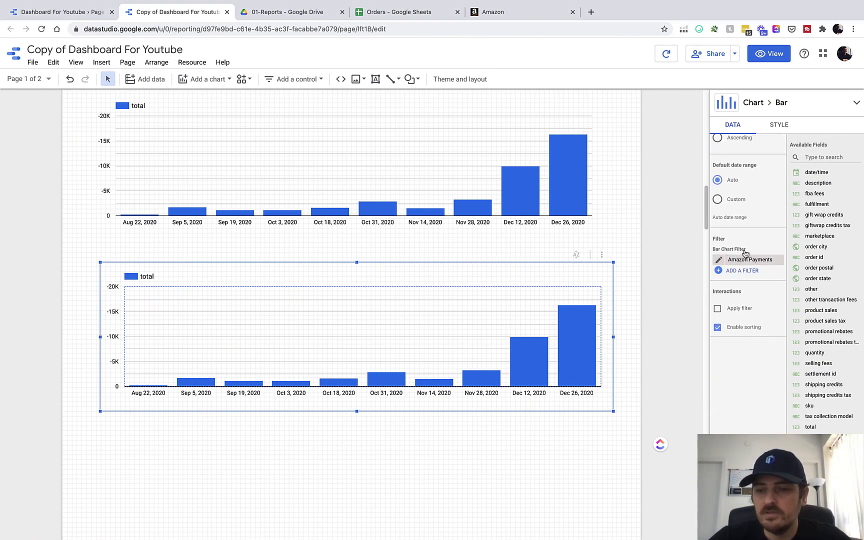
pyautogui.click(780, 261)
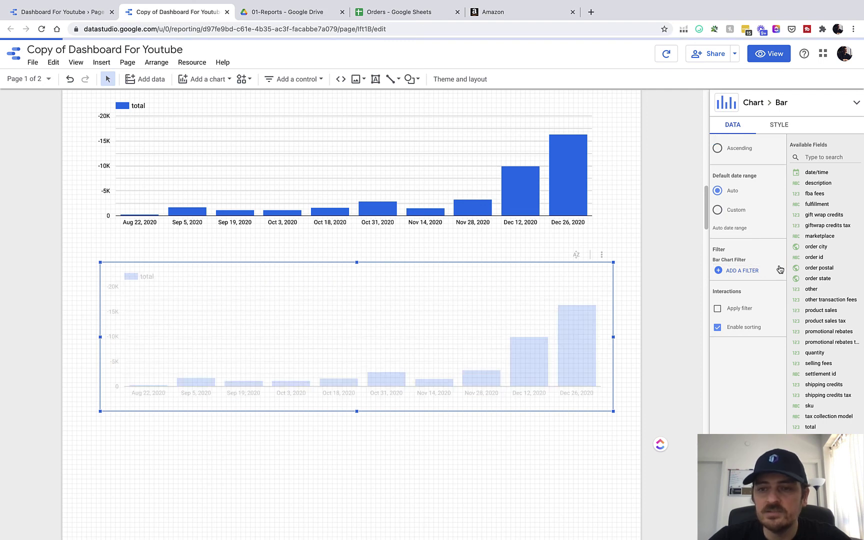
pyautogui.click(750, 271)
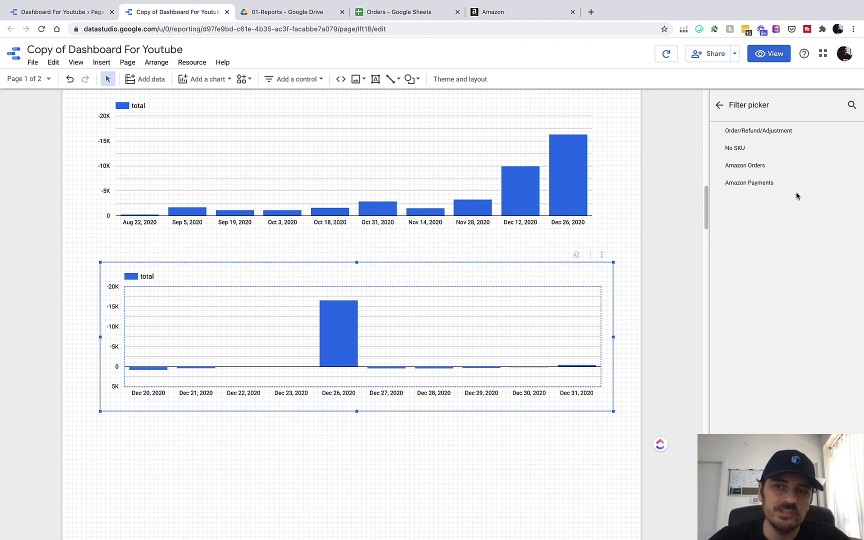
pyautogui.click(748, 531)
pyautogui.write('Ave')
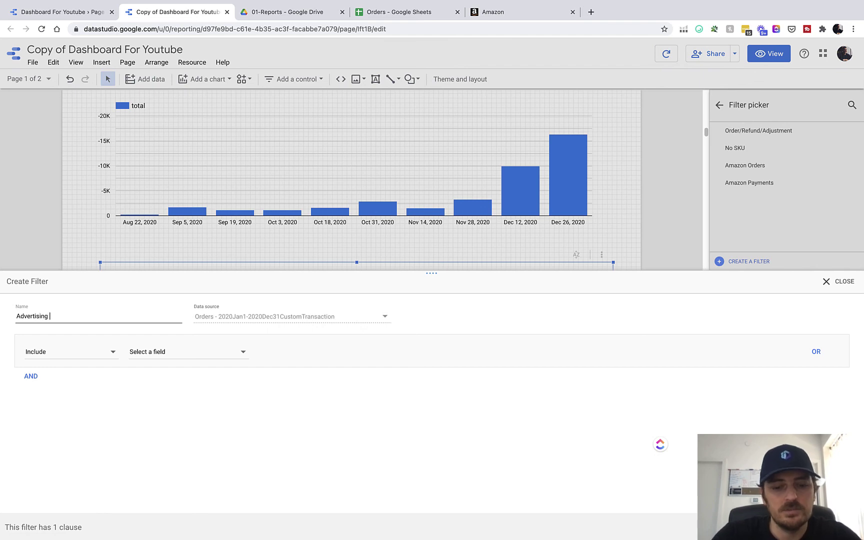
# - Define the Advertising Fee filter to include records whose type is equal to Service Fee, and save it to the duplicated chart
pyautogui.click(93, 355)
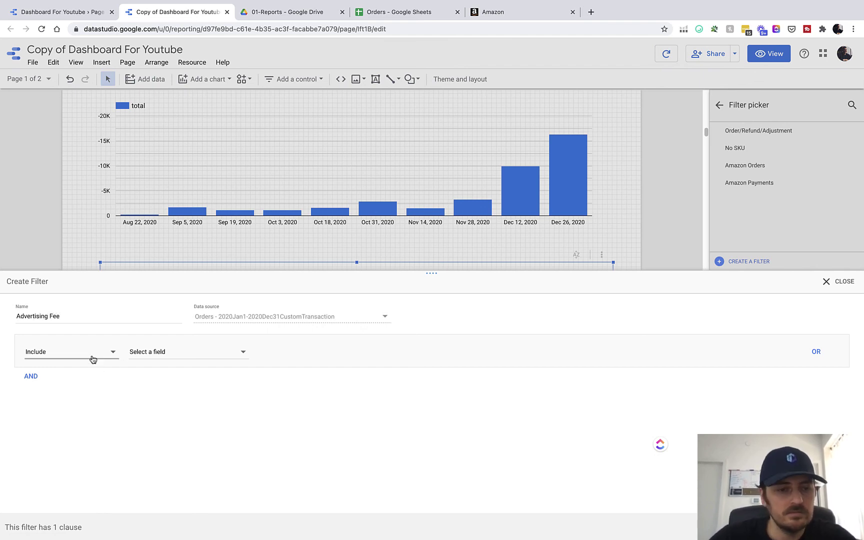
pyautogui.click(174, 387)
pyautogui.click(208, 351)
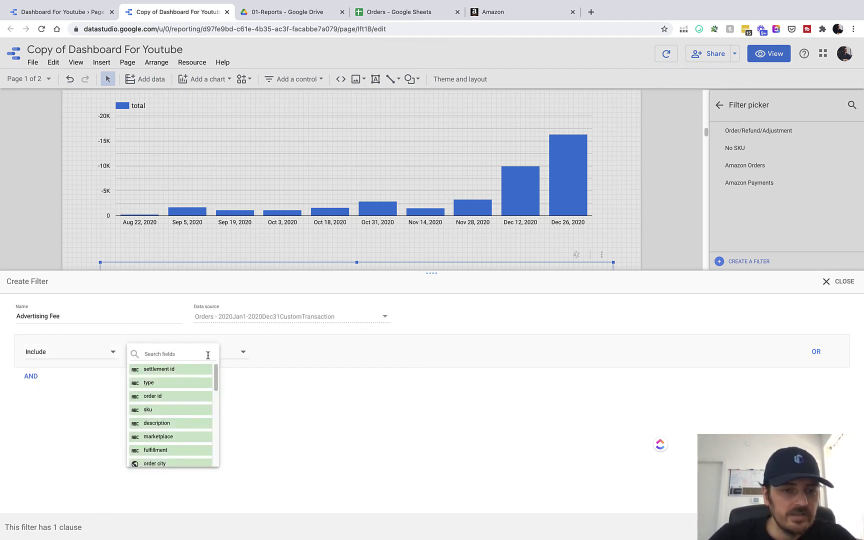
pyautogui.click(293, 355)
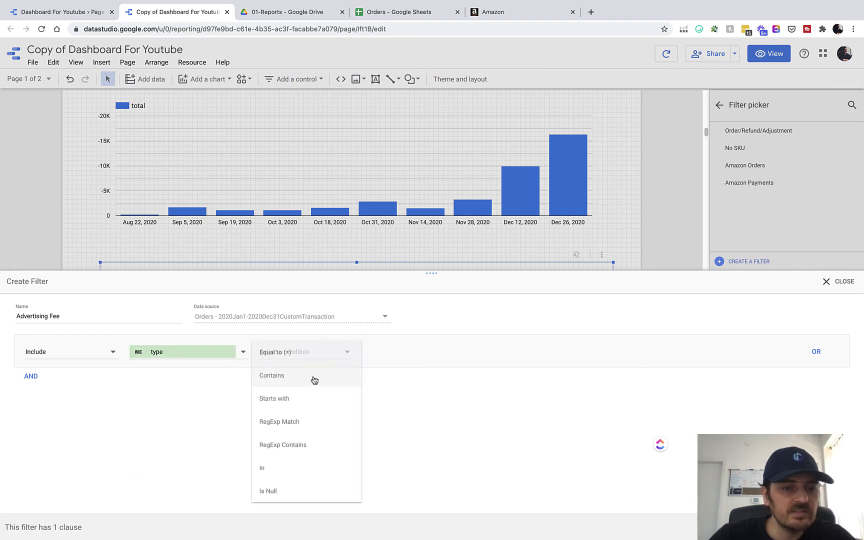
pyautogui.click(280, 356)
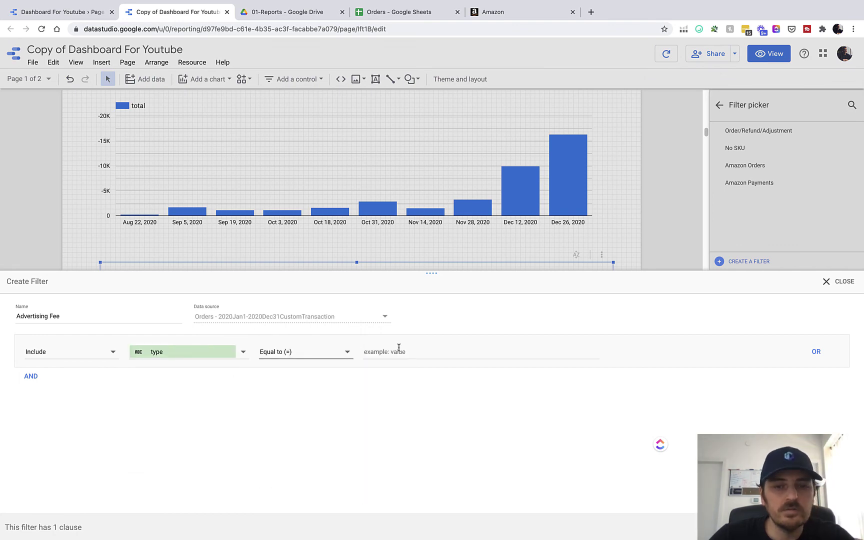
pyautogui.press('s')
pyautogui.press('i')
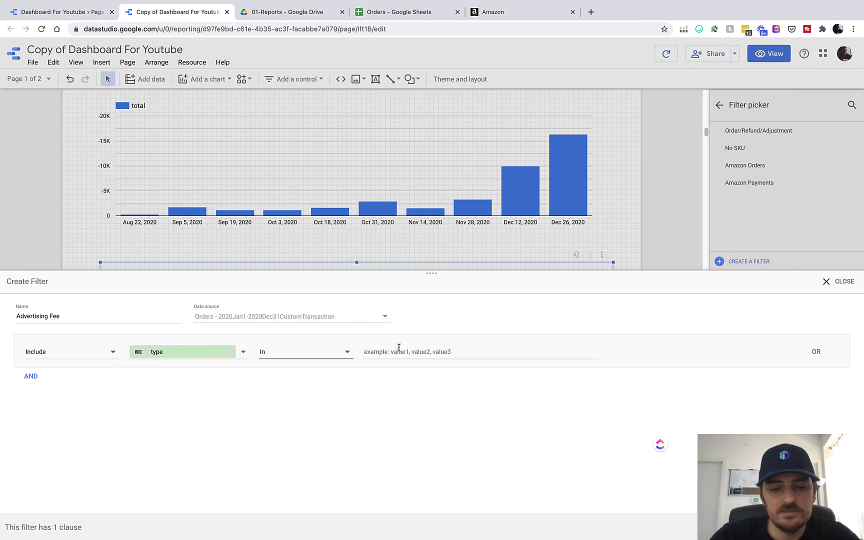
pyautogui.click(331, 356)
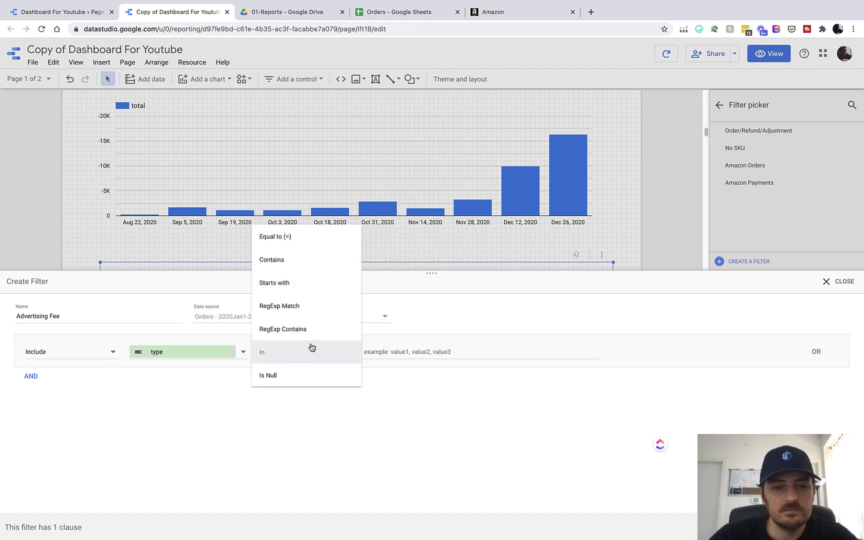
pyautogui.click(294, 243)
pyautogui.click(397, 352)
pyautogui.write('Se')
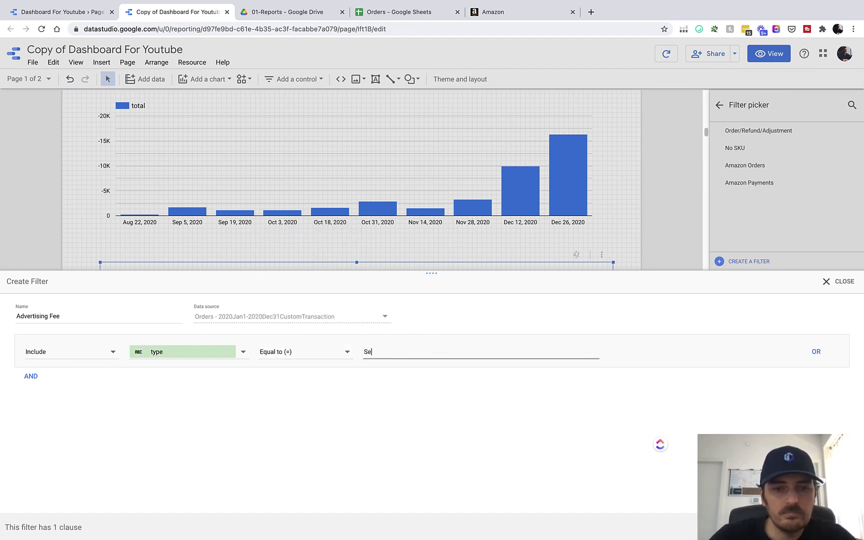
pyautogui.write('rvuce F')
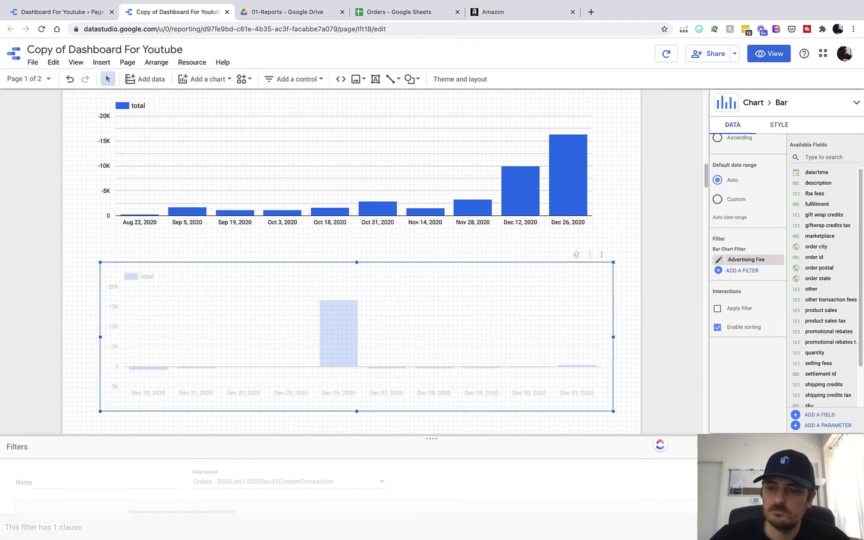
pyautogui.click(838, 527)
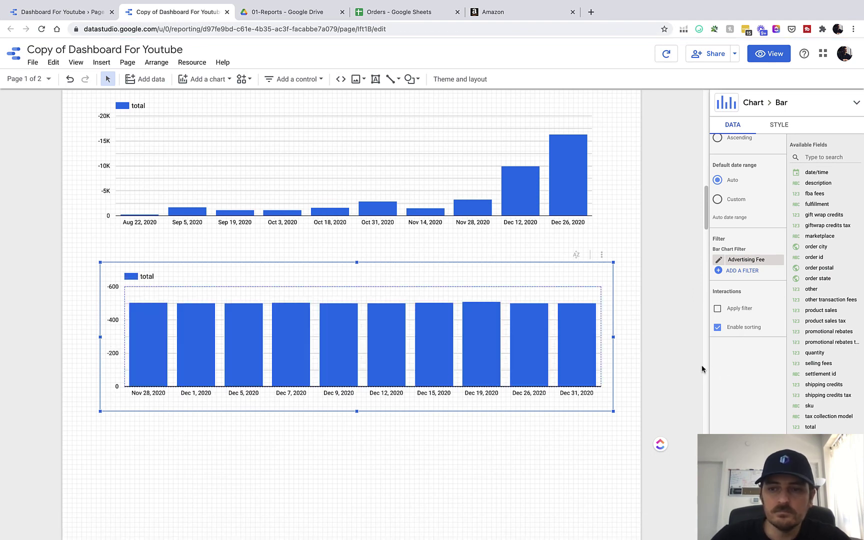
# - Change the bar color of the advertising fee chart to dark purple and deselect the chart
pyautogui.scroll(4, 729, 293)
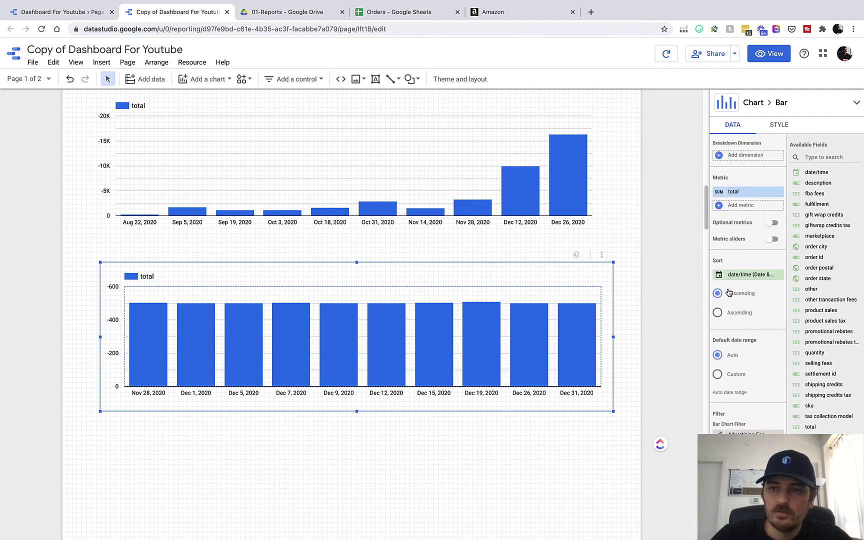
pyautogui.scroll(5, 751, 240)
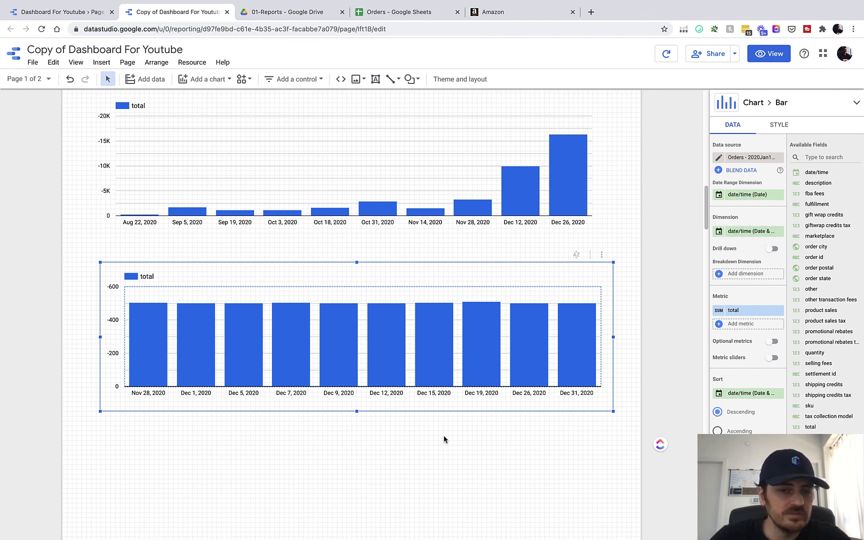
pyautogui.scroll(-1, 740, 280)
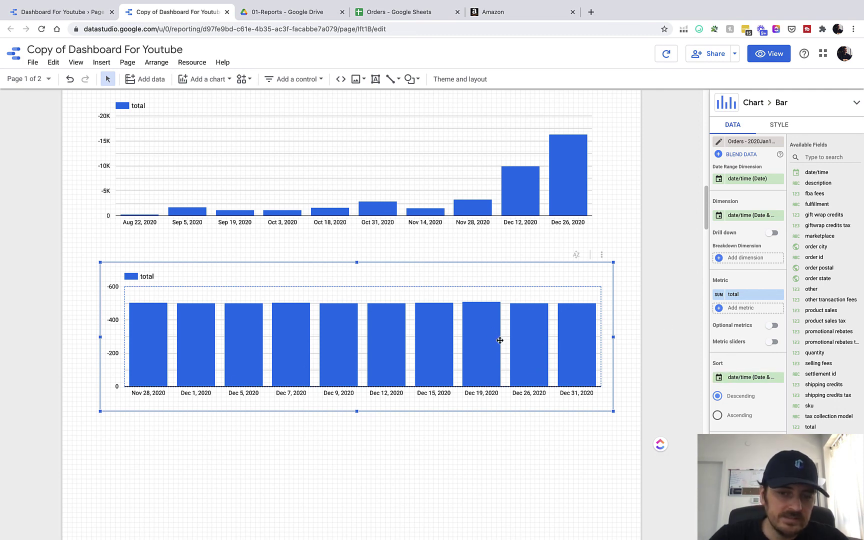
pyautogui.click(779, 125)
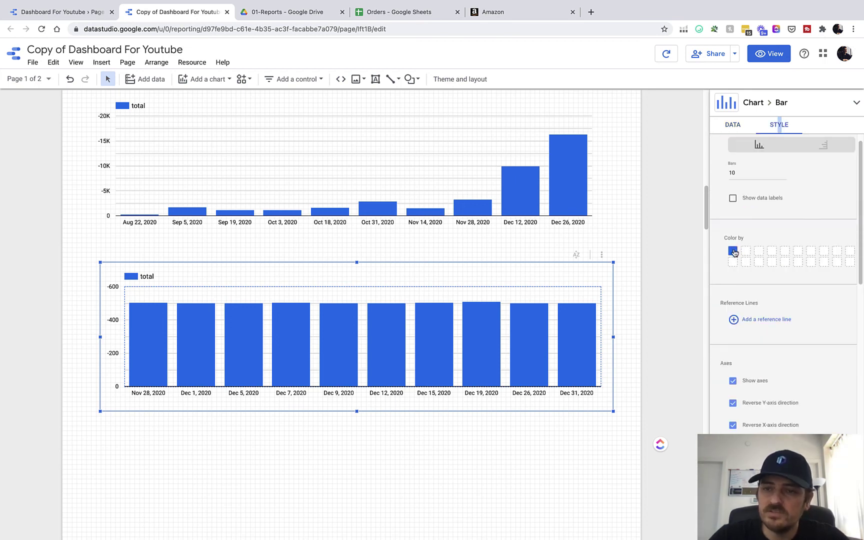
pyautogui.click(733, 251)
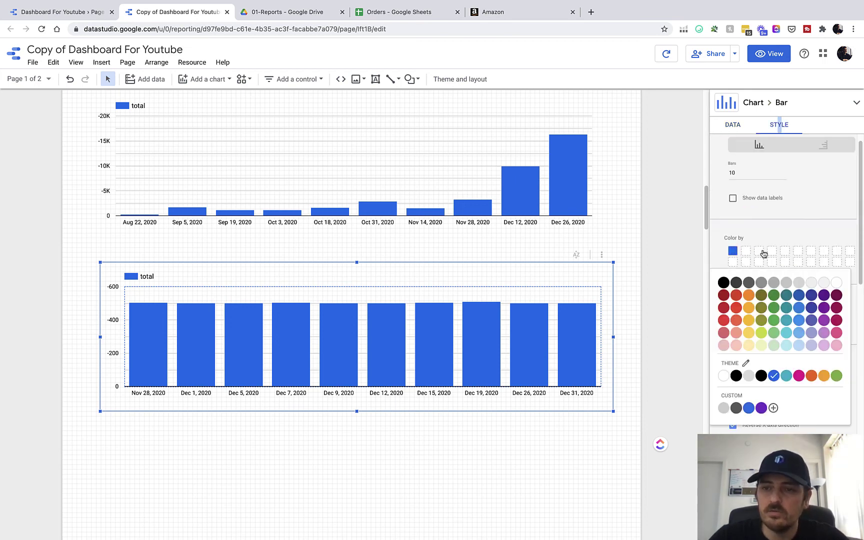
pyautogui.click(824, 307)
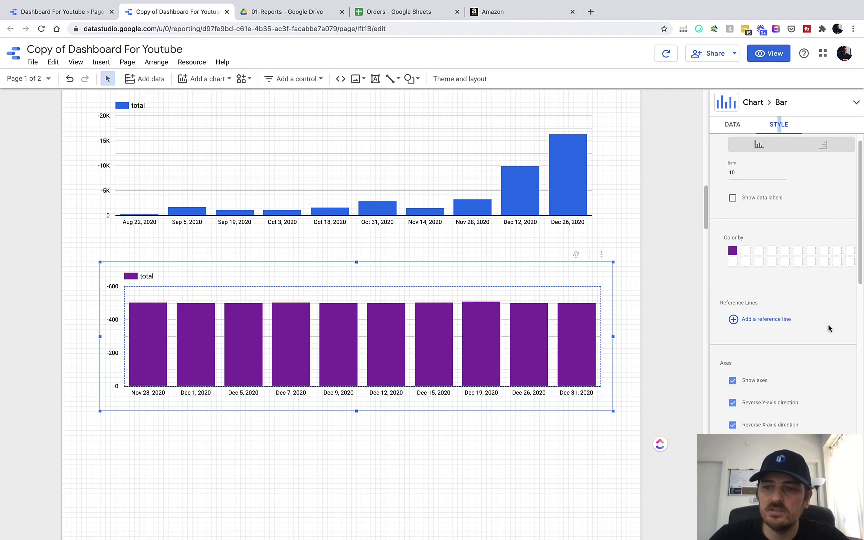
pyautogui.click(495, 502)
# - Rename the total metric of the blue payments chart to Amazon Payment
pyautogui.scroll(2, 157, 223)
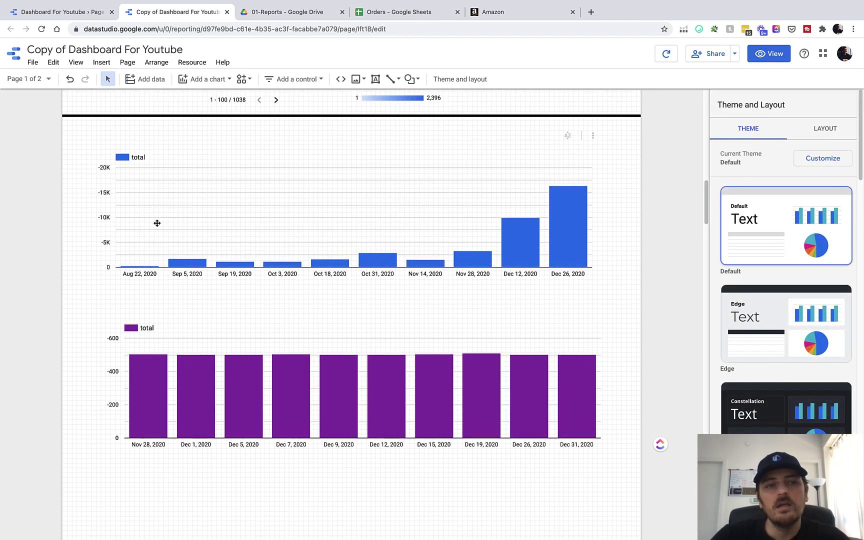
pyautogui.click(155, 182)
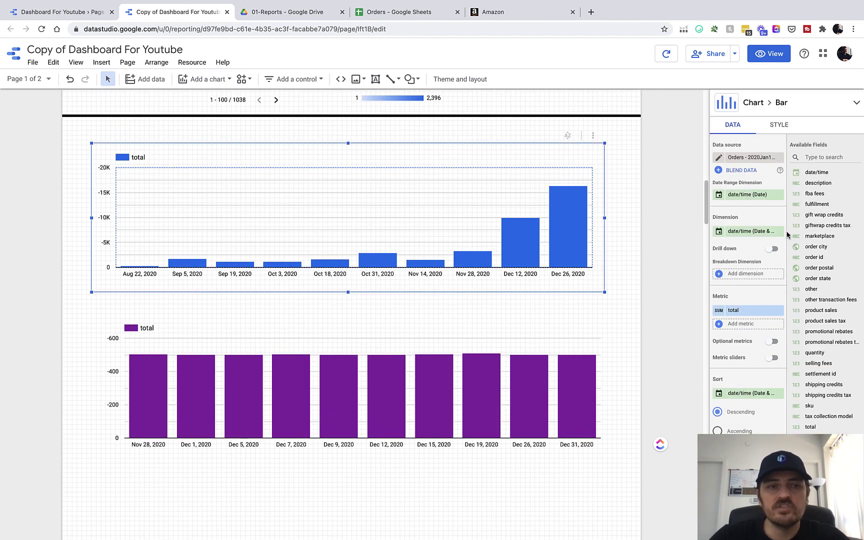
pyautogui.click(719, 313)
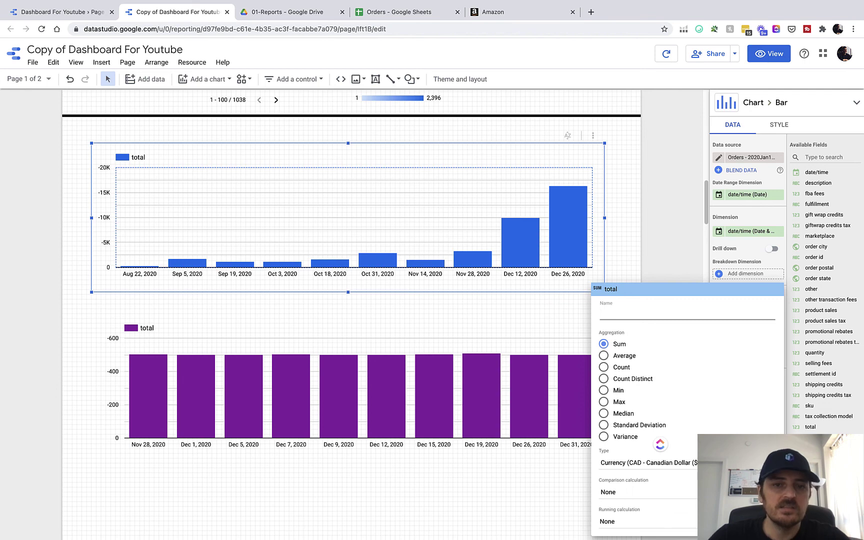
pyautogui.write('Amazon ')
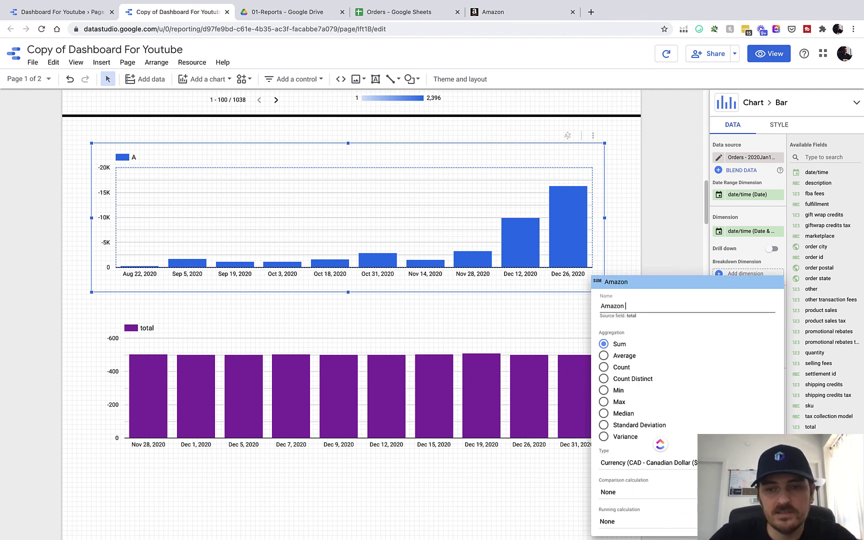
pyautogui.write('Payment')
pyautogui.click(148, 220)
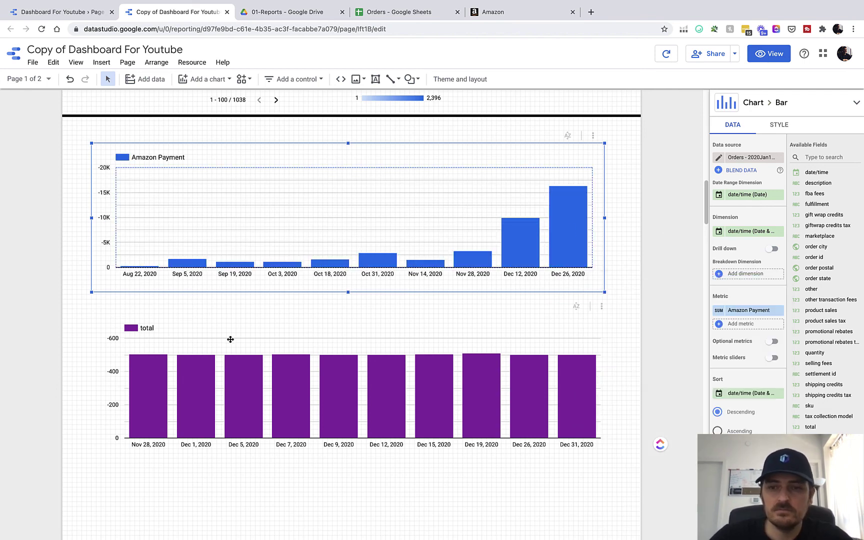
# - Rename the total metric of the purple chart to Advertising Fees
pyautogui.click(255, 340)
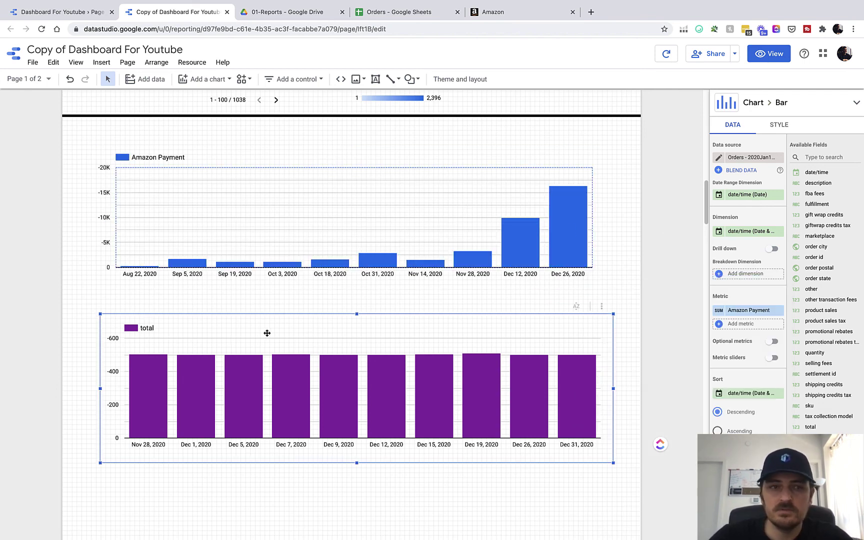
pyautogui.click(720, 311)
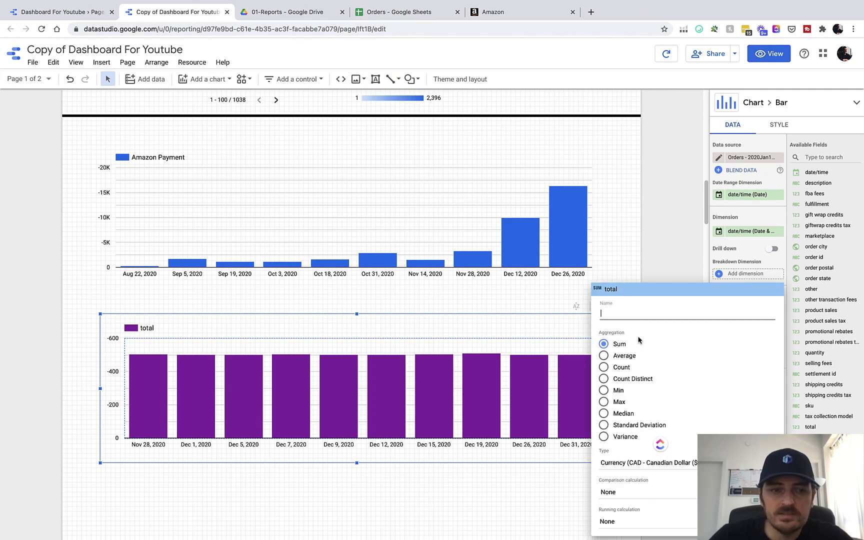
pyautogui.write('Advertsing Fee')
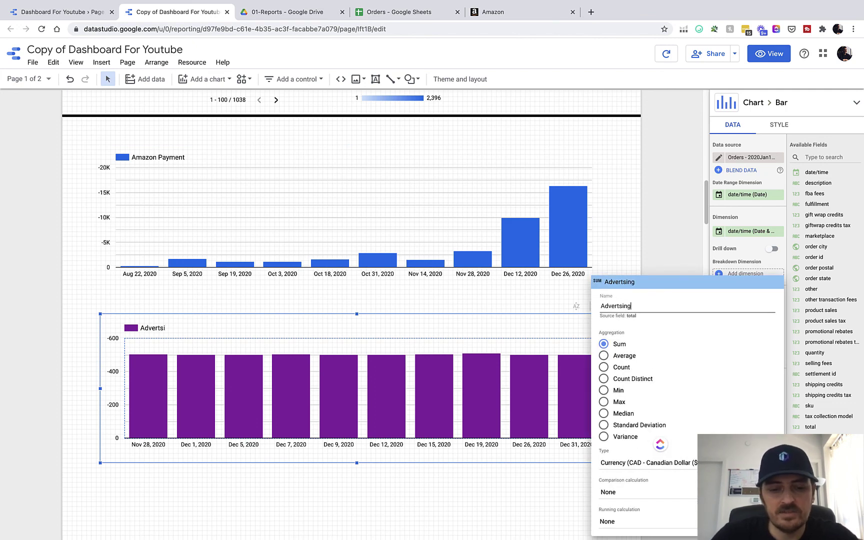
pyautogui.rightClick(625, 307)
pyautogui.click(637, 292)
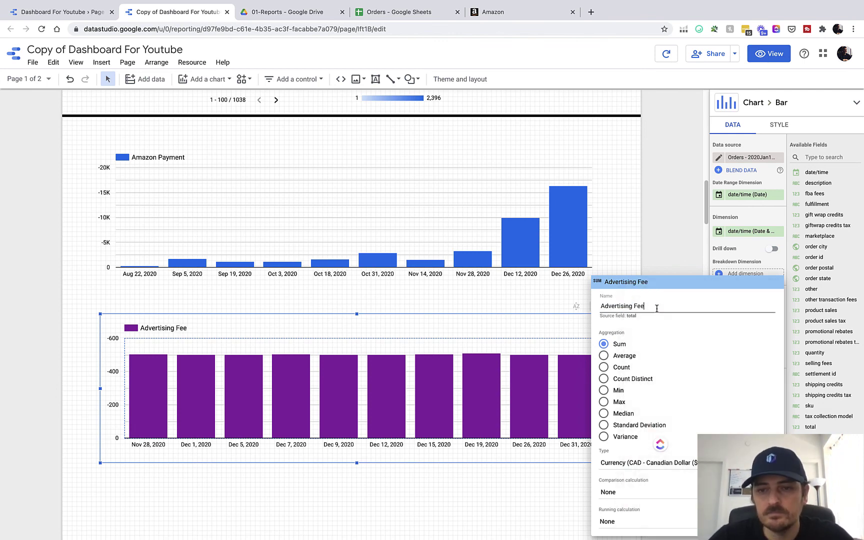
pyautogui.write('s')
pyautogui.click(632, 251)
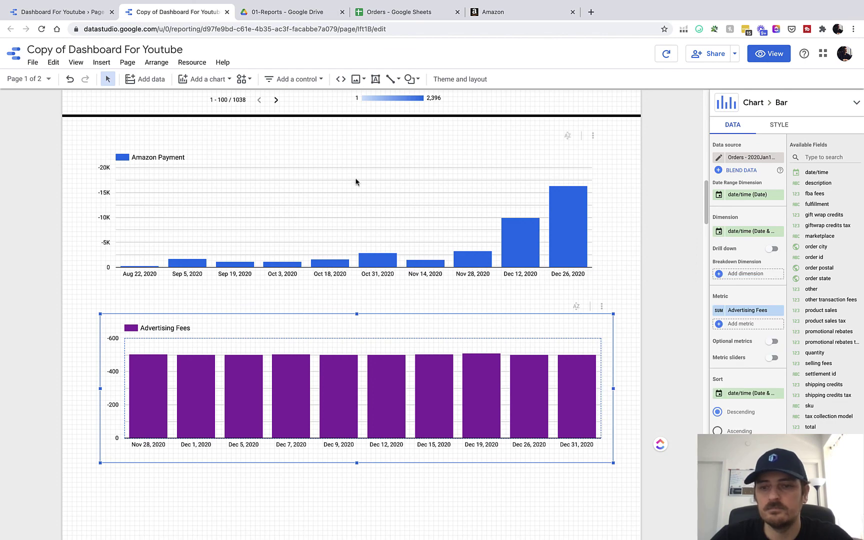
# - Review the charts and tables of the original report and compare them with those in the copied report
pyautogui.click(101, 20)
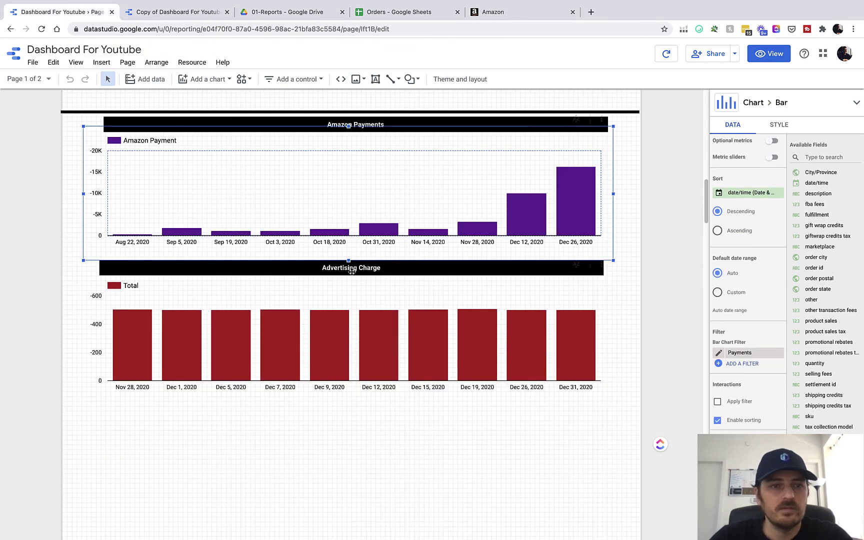
pyautogui.scroll(7, 355, 165)
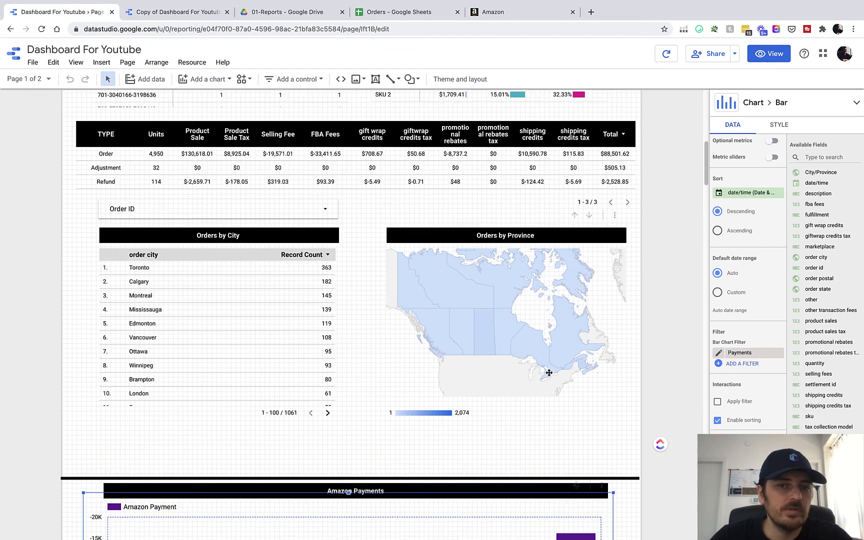
pyautogui.scroll(5, 550, 373)
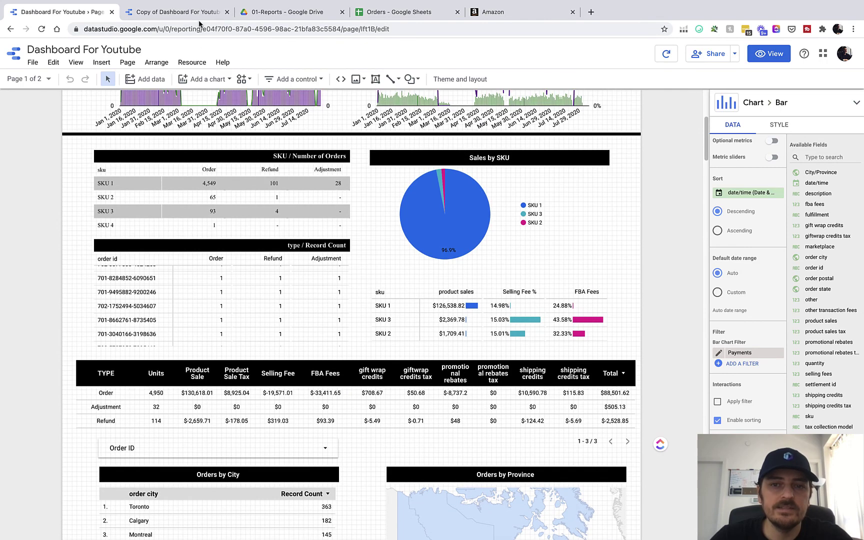
pyautogui.click(199, 15)
pyautogui.scroll(8, 494, 235)
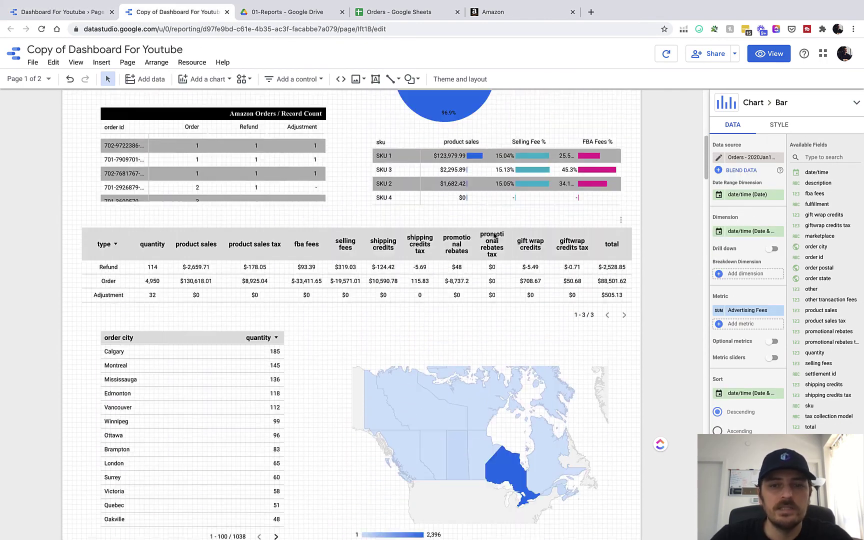
pyautogui.scroll(4, 488, 220)
pyautogui.scroll(-15, 480, 300)
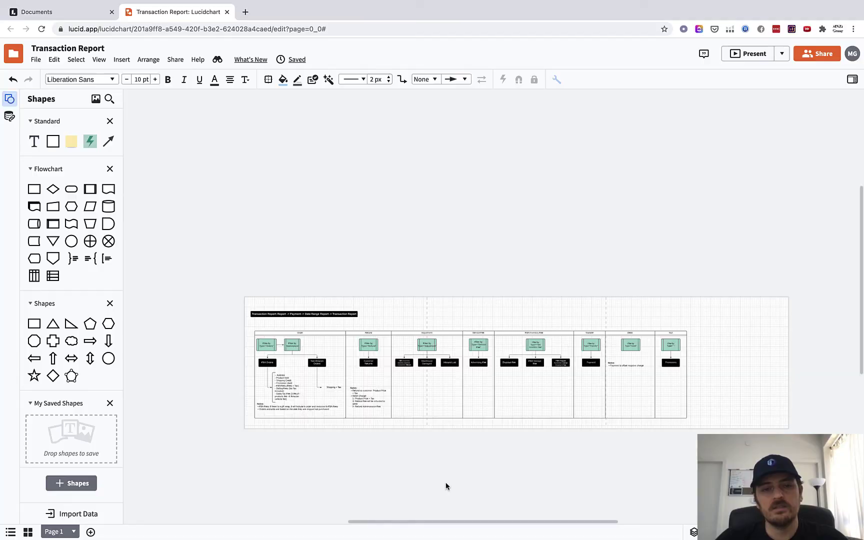
# - Switch to the Transaction Report flowchart in Lucidchart and examine the type filters and the fees under each transaction type
pyautogui.scroll(-1, 320, 415)
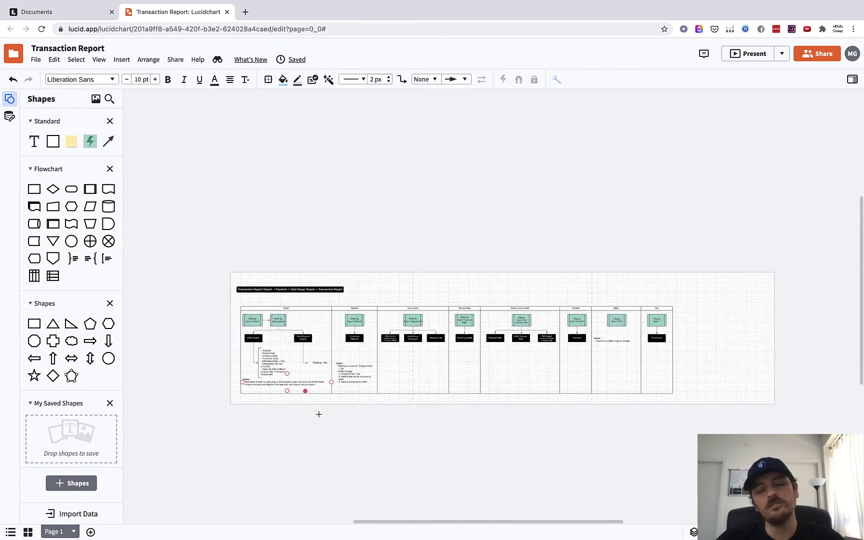
pyautogui.scroll(3, 495, 372)
pyautogui.scroll(2, 504, 372)
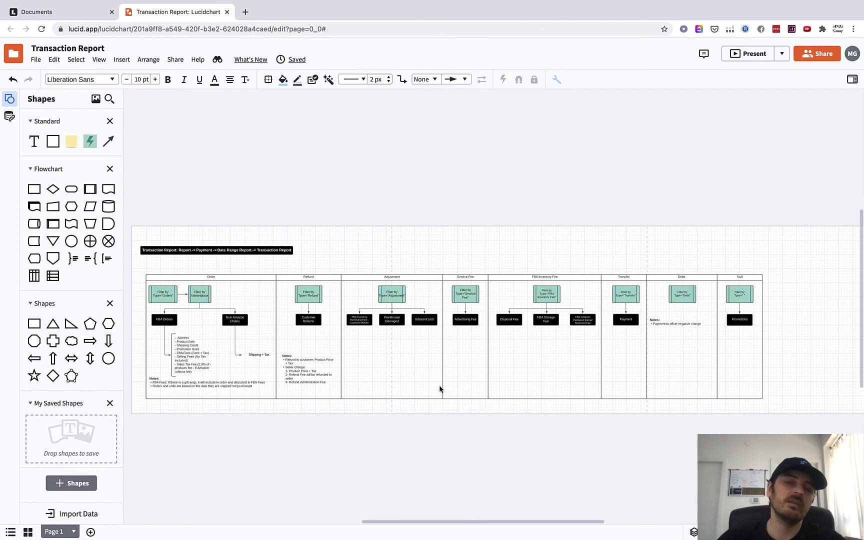
pyautogui.scroll(3, 407, 355)
pyautogui.scroll(2, 446, 330)
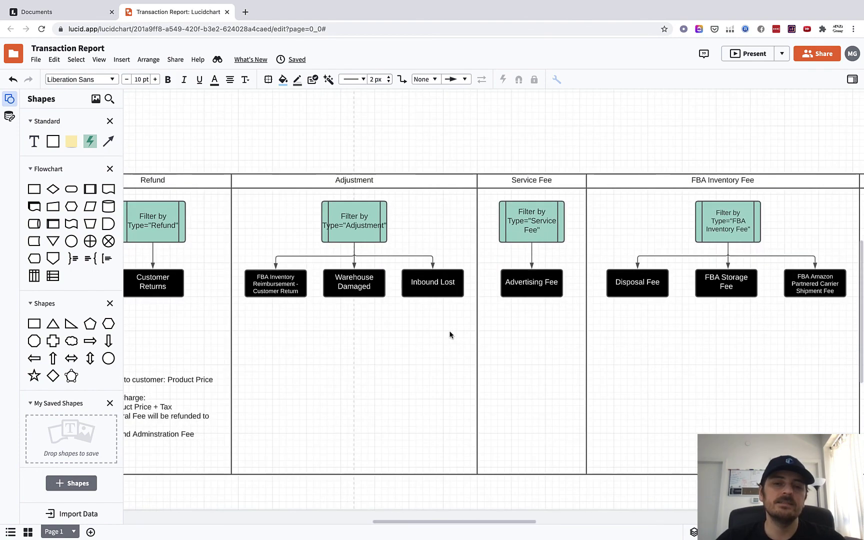